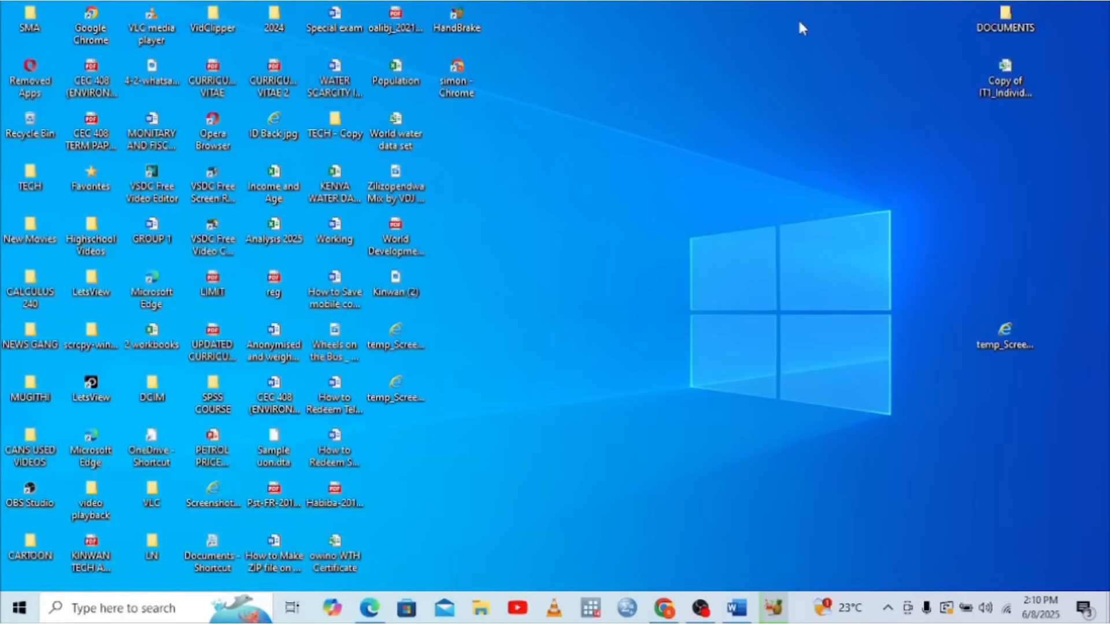
# Close the receipt (4).pdf tab in Edge, leaving the P9 tax deduction card open
pyautogui.click(663, 607)
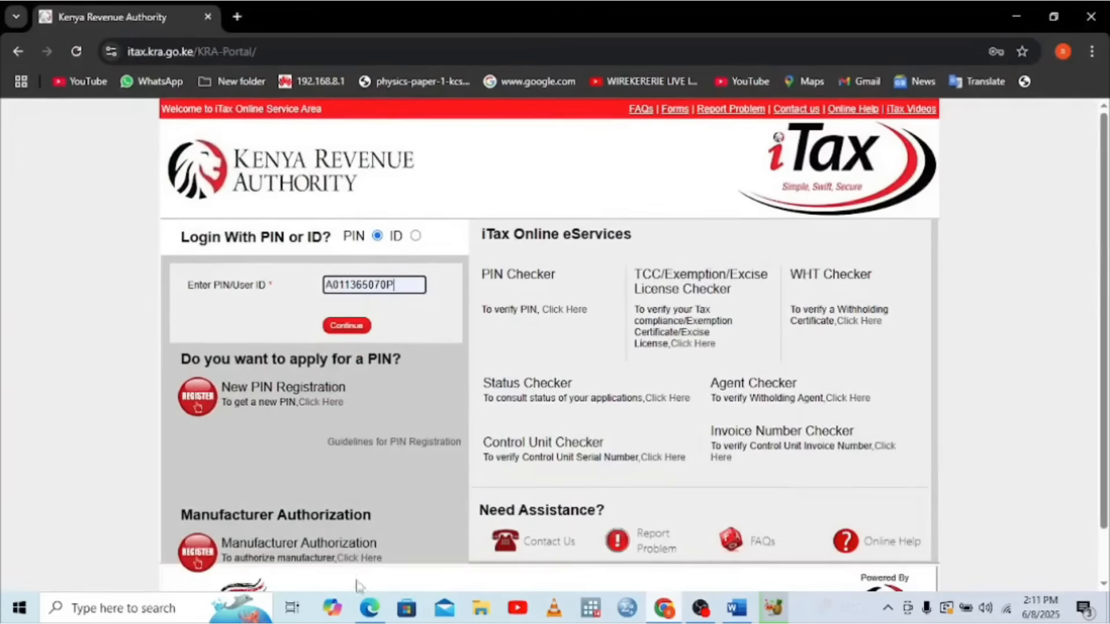
pyautogui.click(362, 616)
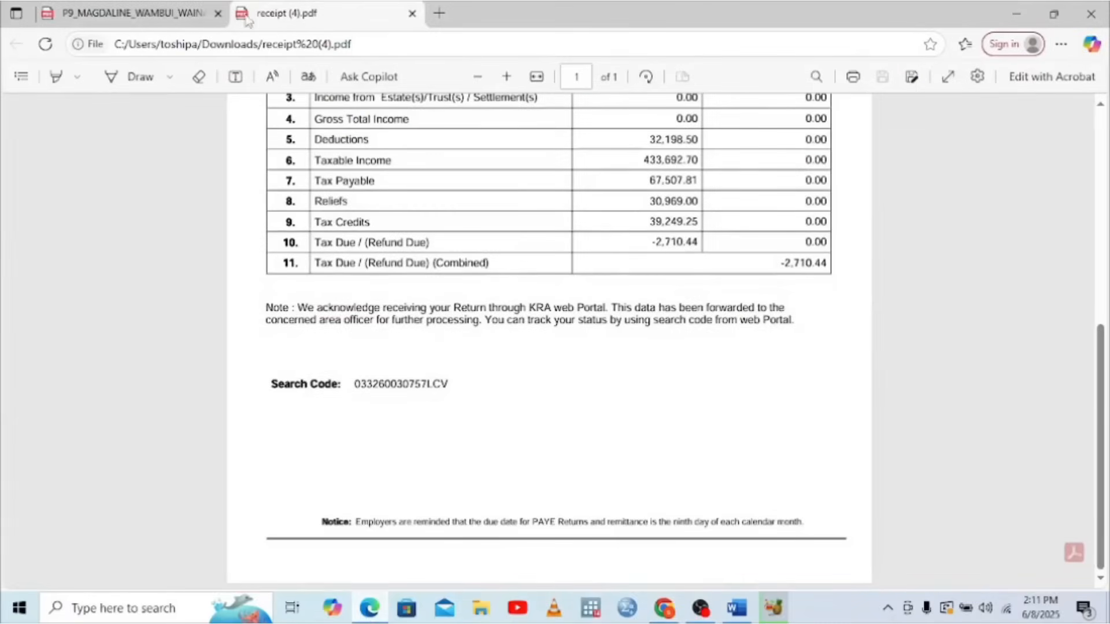
pyautogui.click(155, 23)
pyautogui.click(412, 18)
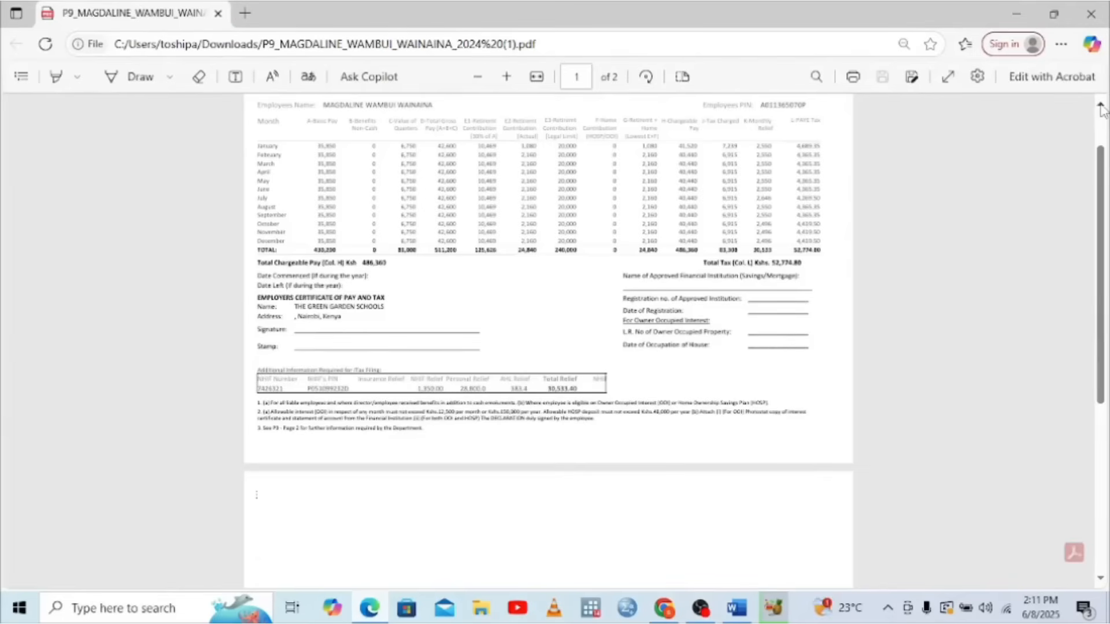
# Copy the employee PIN from the top of the P9 card
pyautogui.click(1100, 105)
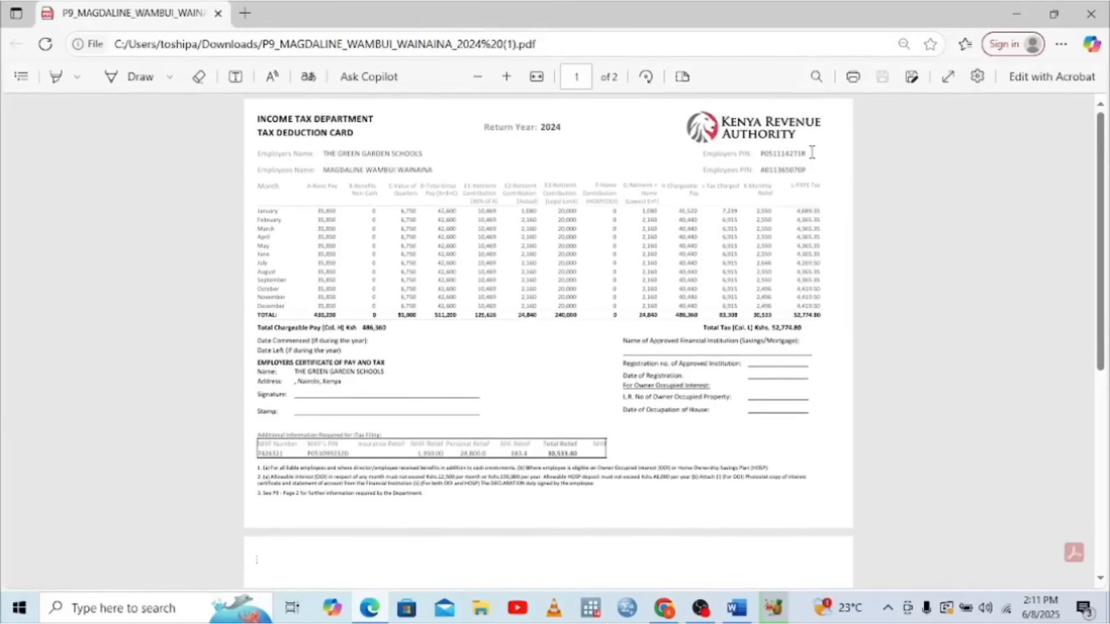
pyautogui.moveTo(808, 170); pyautogui.dragTo(746, 177)
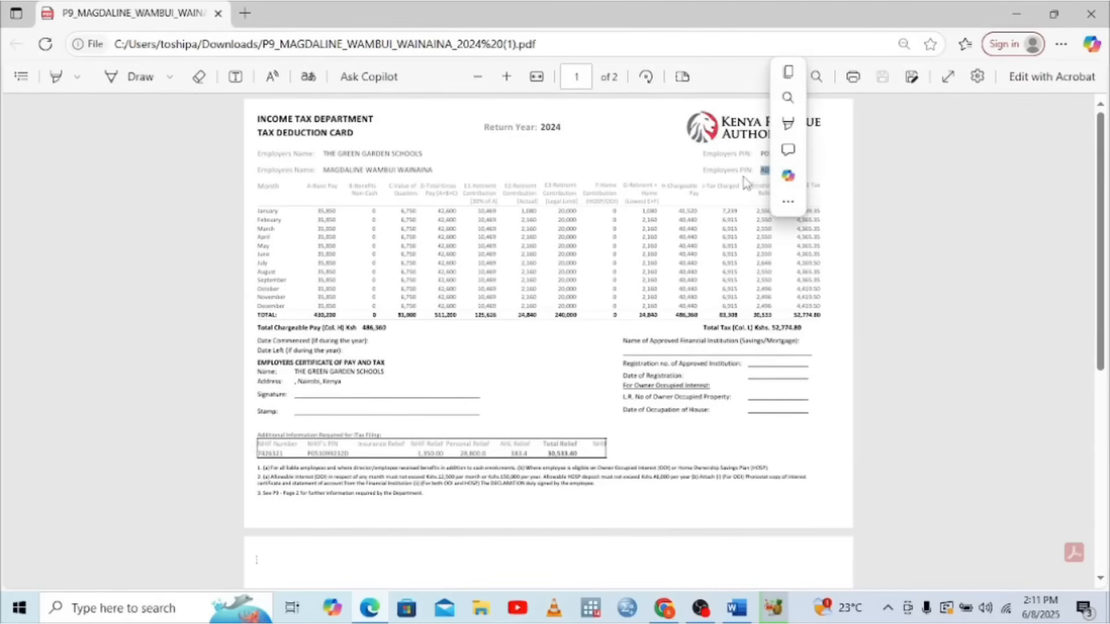
pyautogui.hotkey('ctrl', 'c')
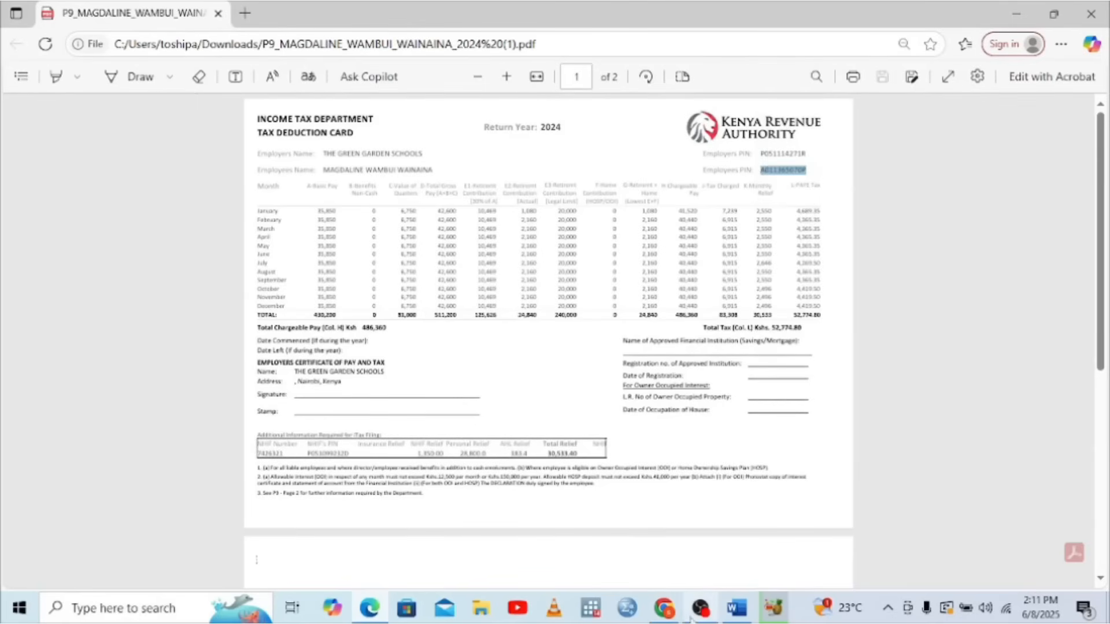
# Continue past the PIN on the iTax login page, dismissing the Not Implemented alert
pyautogui.moveTo(667, 616)
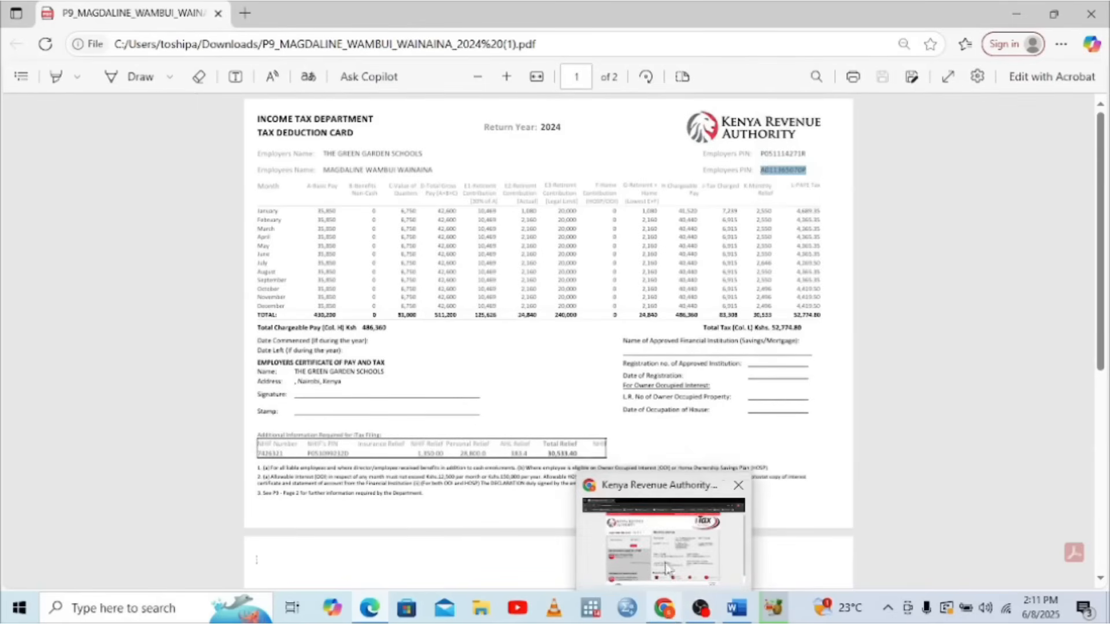
pyautogui.click(666, 569)
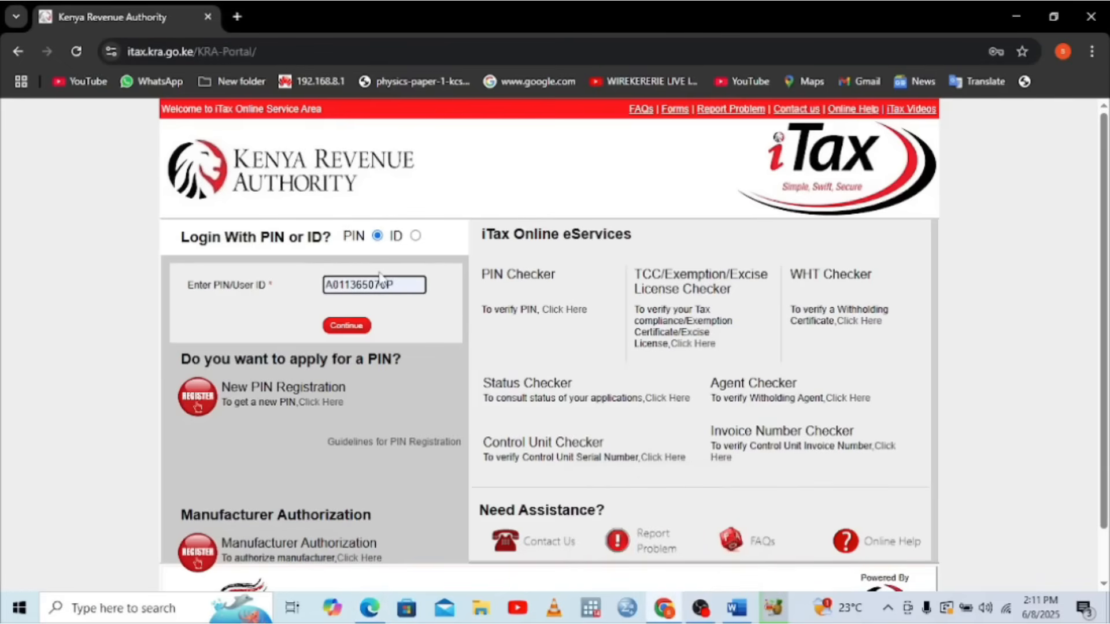
pyautogui.click(353, 330)
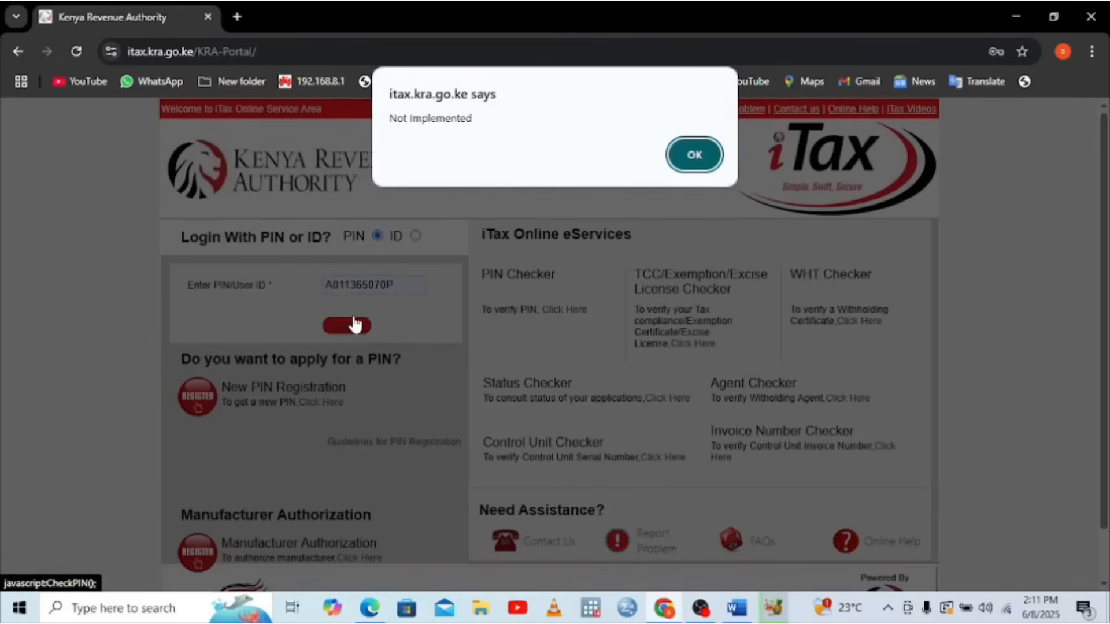
pyautogui.click(672, 159)
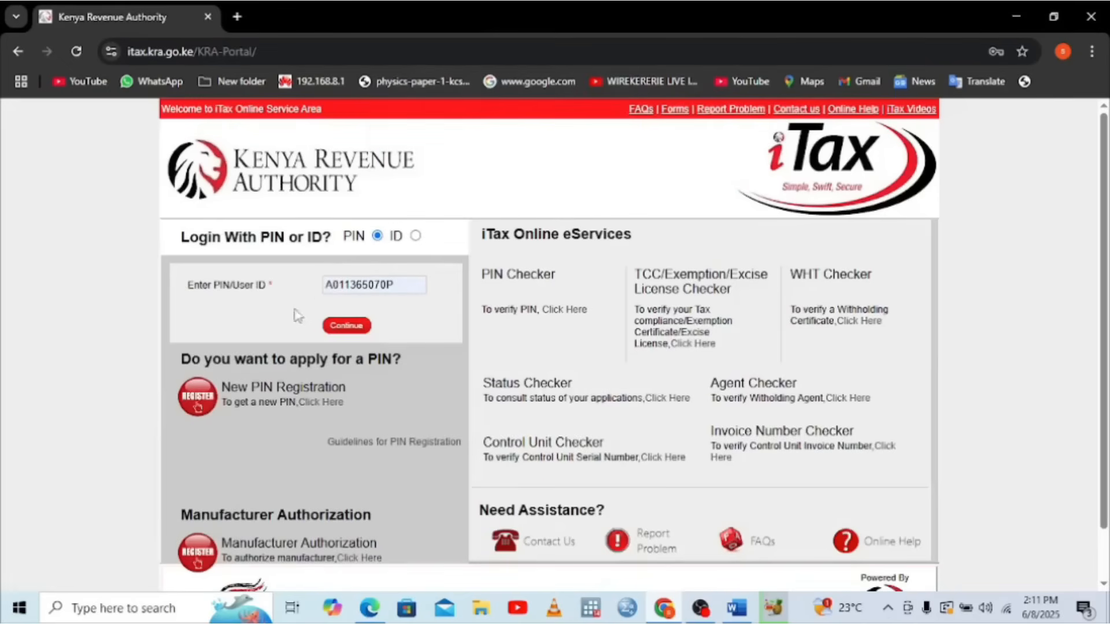
pyautogui.click(353, 327)
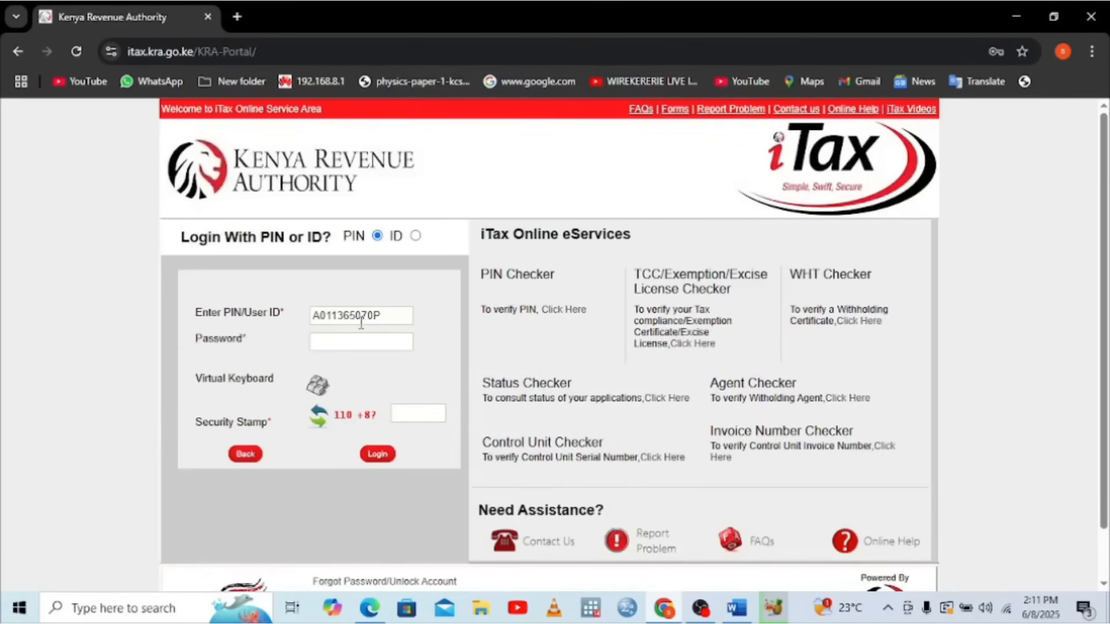
# Fill in the saved account password, answer the security stamp sum, and log in
pyautogui.click(334, 347)
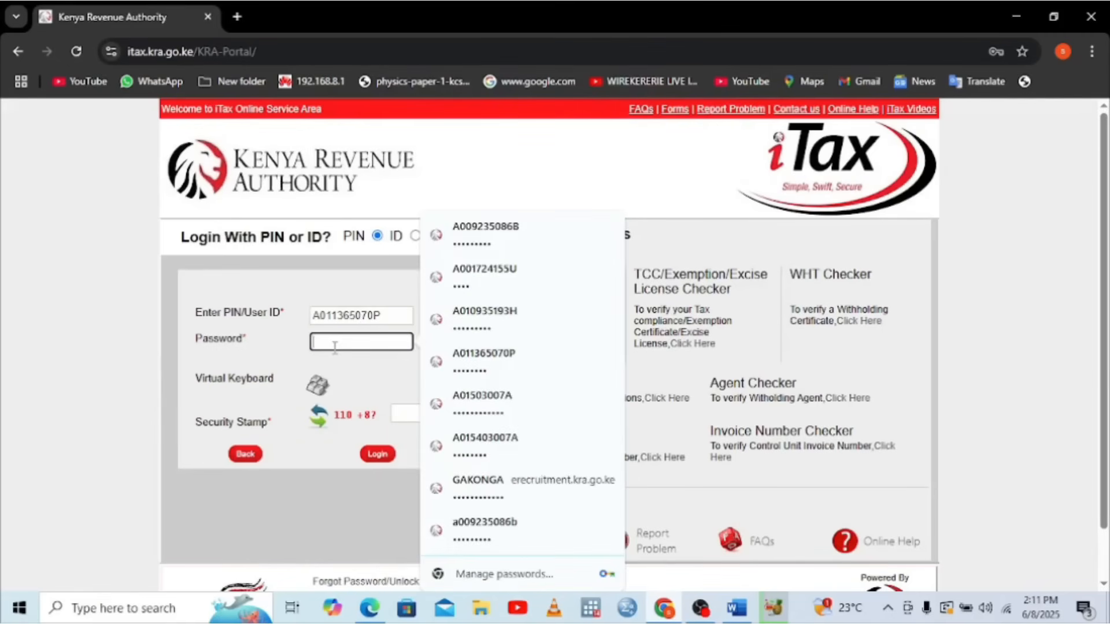
pyautogui.click(460, 362)
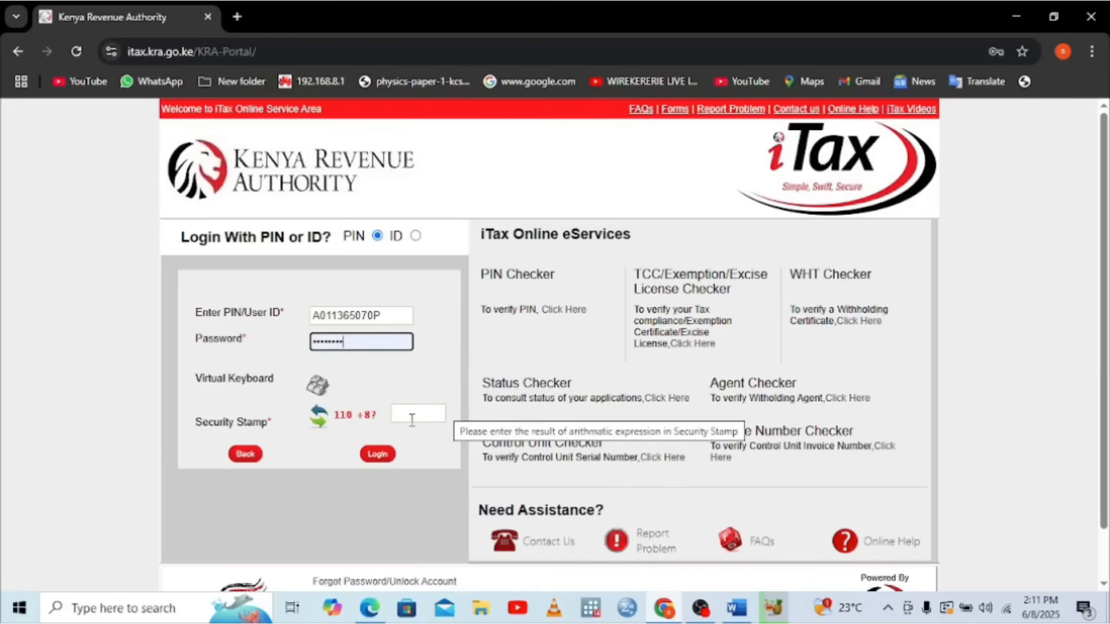
pyautogui.click(400, 419)
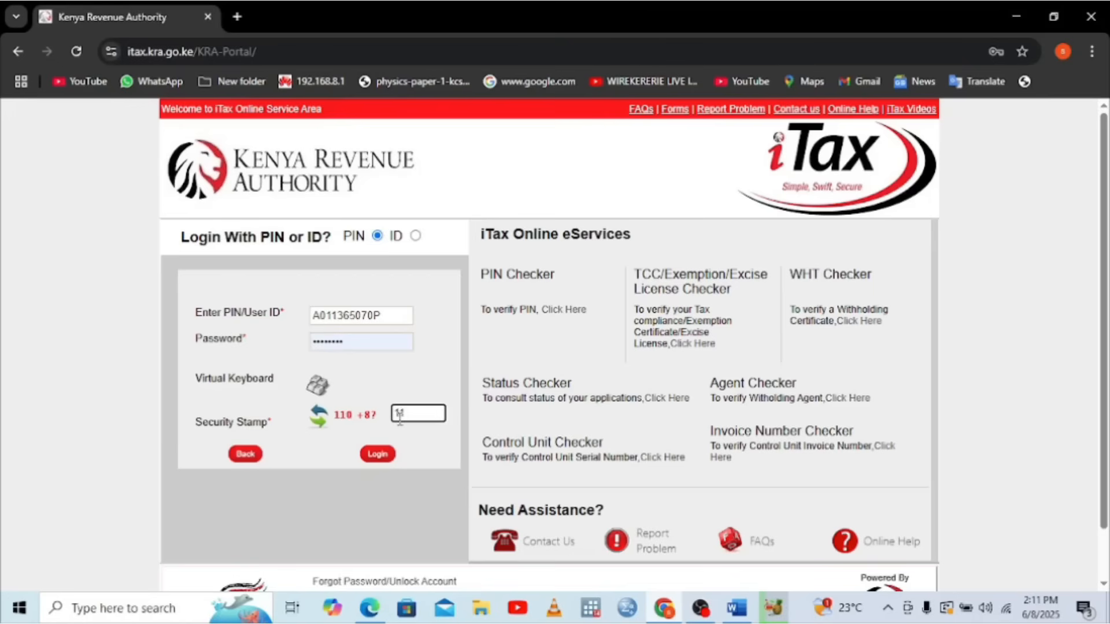
pyautogui.write('118')
pyautogui.click(382, 454)
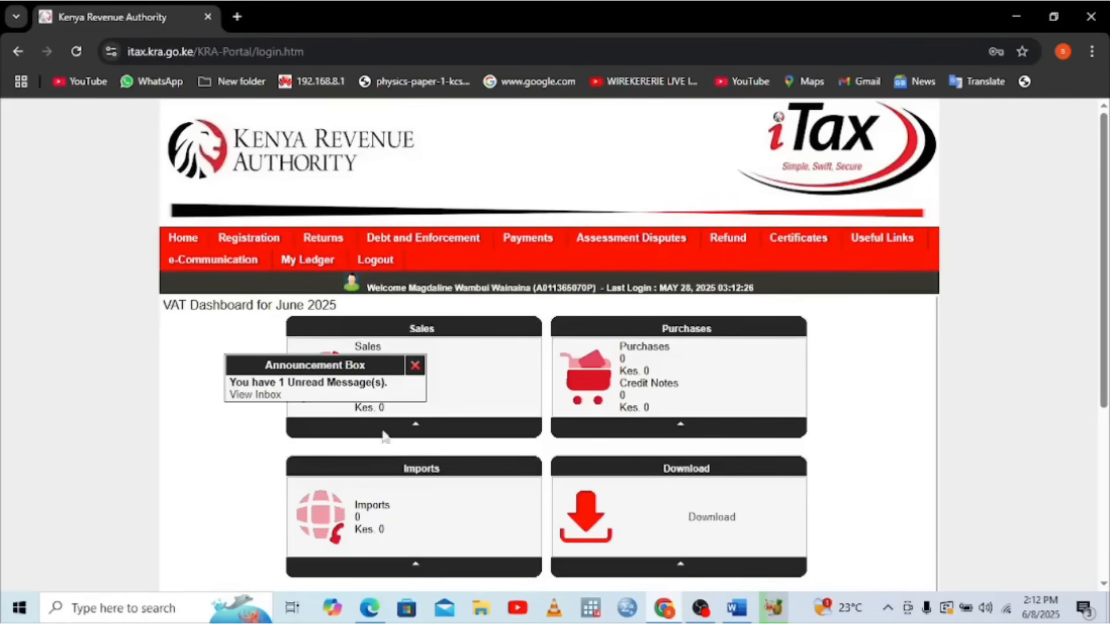
# Close the announcement and start a File Return for Income Tax - Resident Individual, accepting the period alert
pyautogui.click(414, 365)
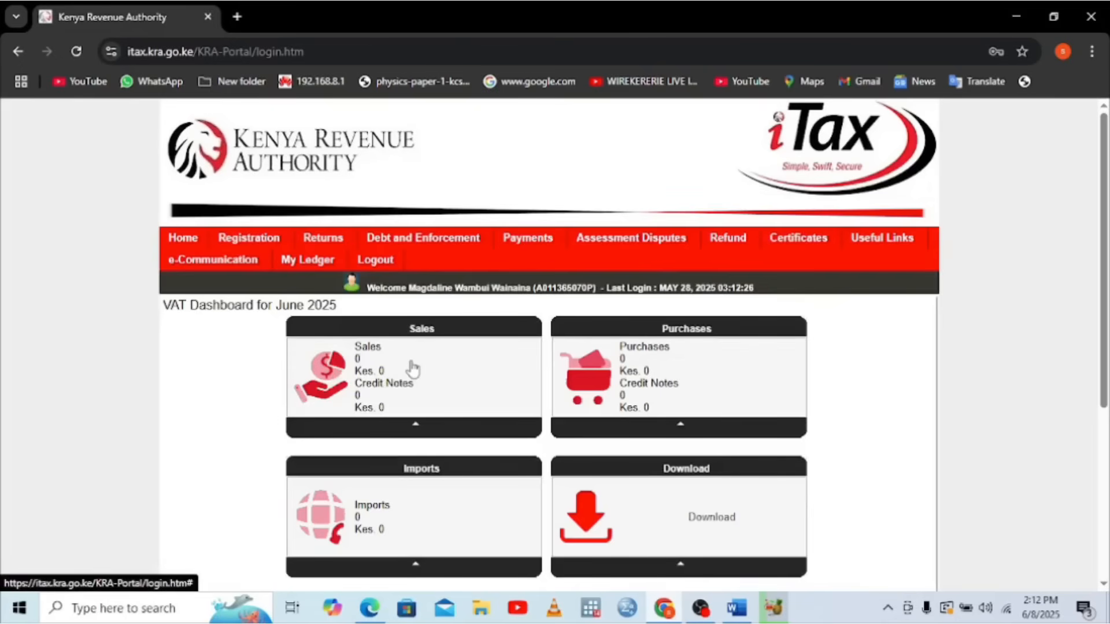
pyautogui.moveTo(321, 239)
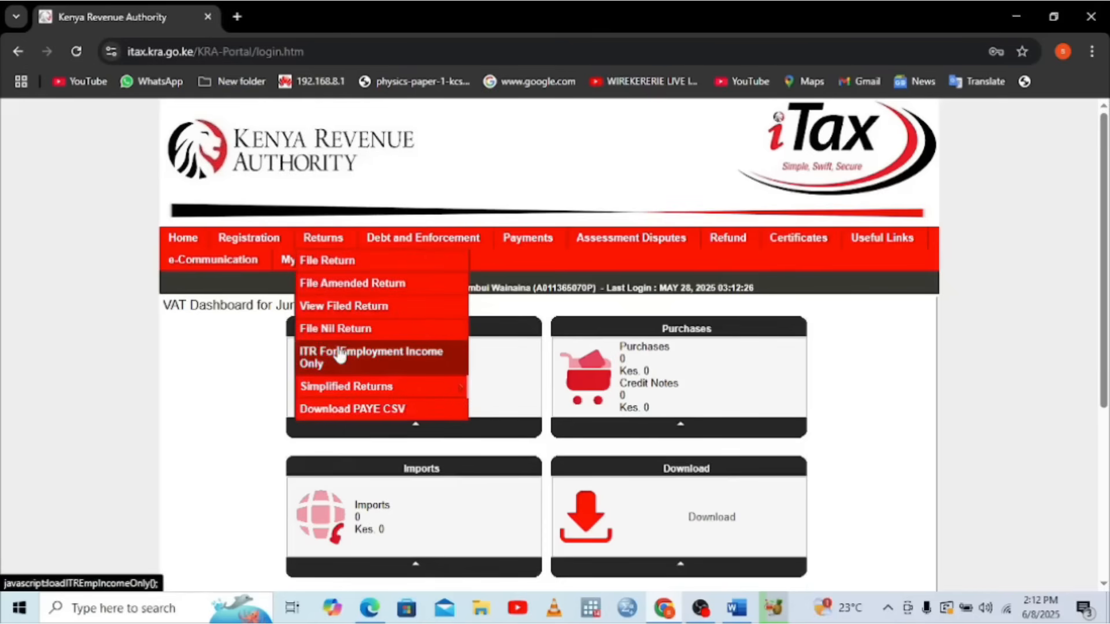
pyautogui.click(330, 267)
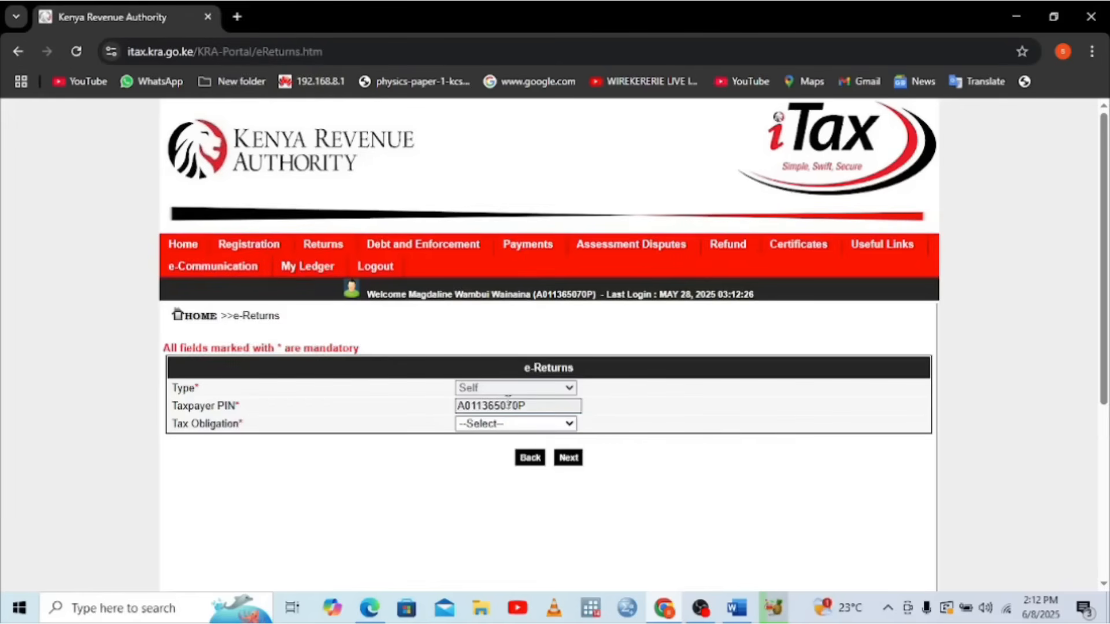
pyautogui.click(537, 428)
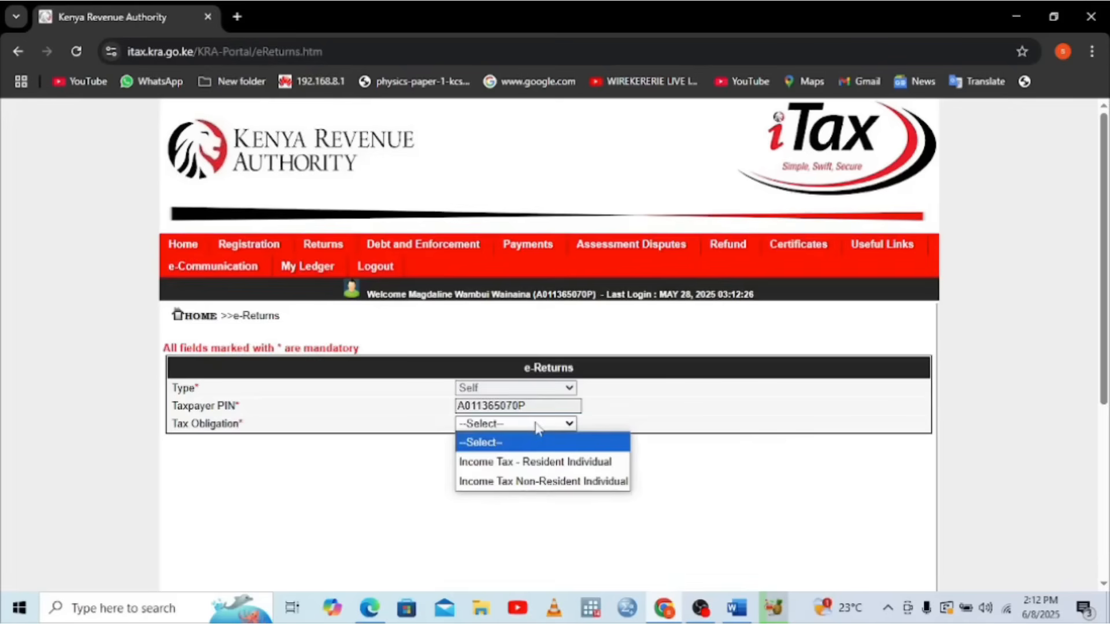
pyautogui.click(504, 461)
pyautogui.click(566, 460)
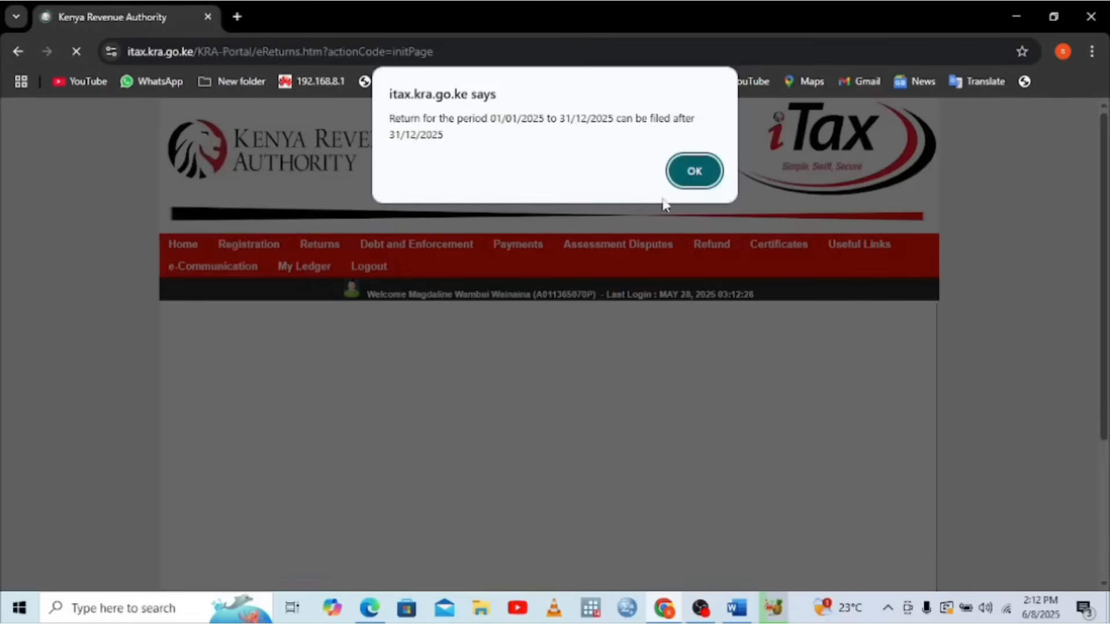
pyautogui.click(685, 172)
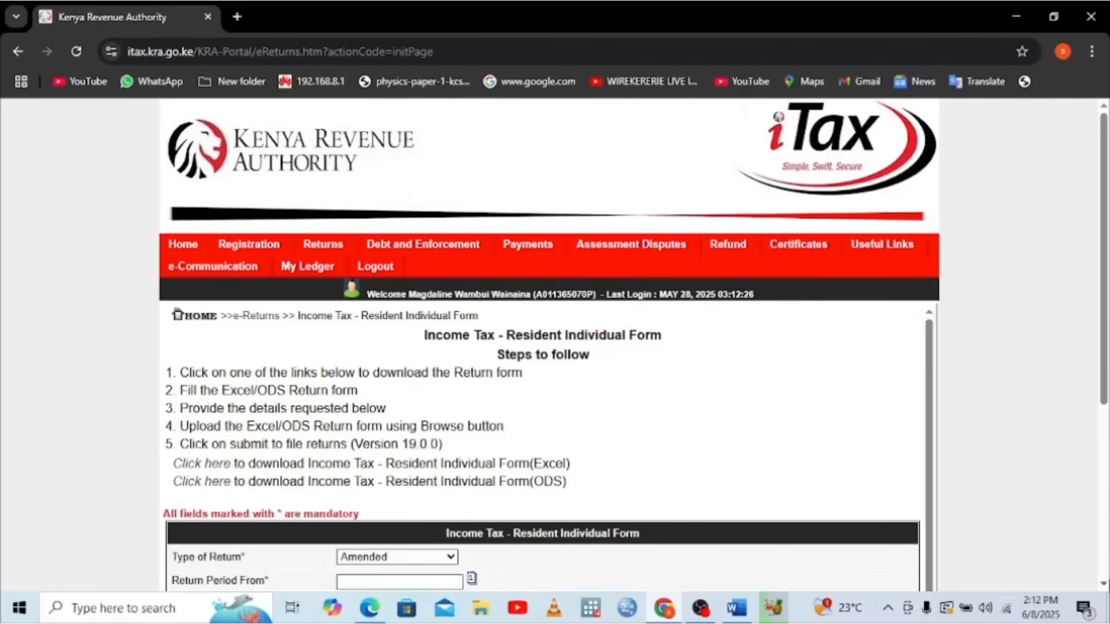
# Keep the return type Amended, download the Excel return form, and check it in Downloads
pyautogui.scroll(-2, 543, 437)
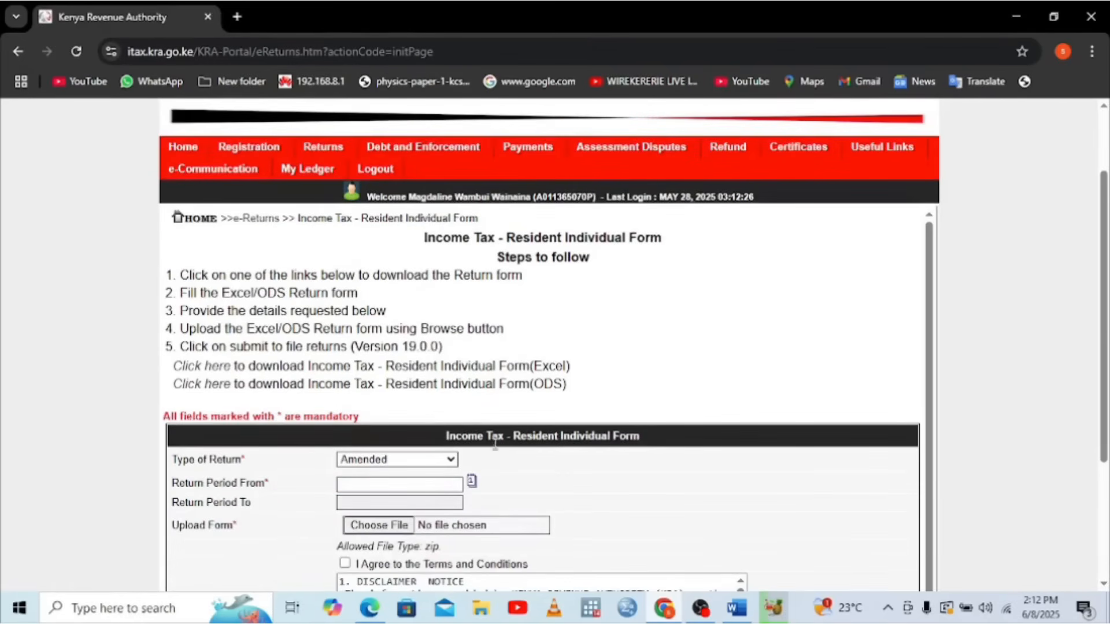
pyautogui.click(446, 463)
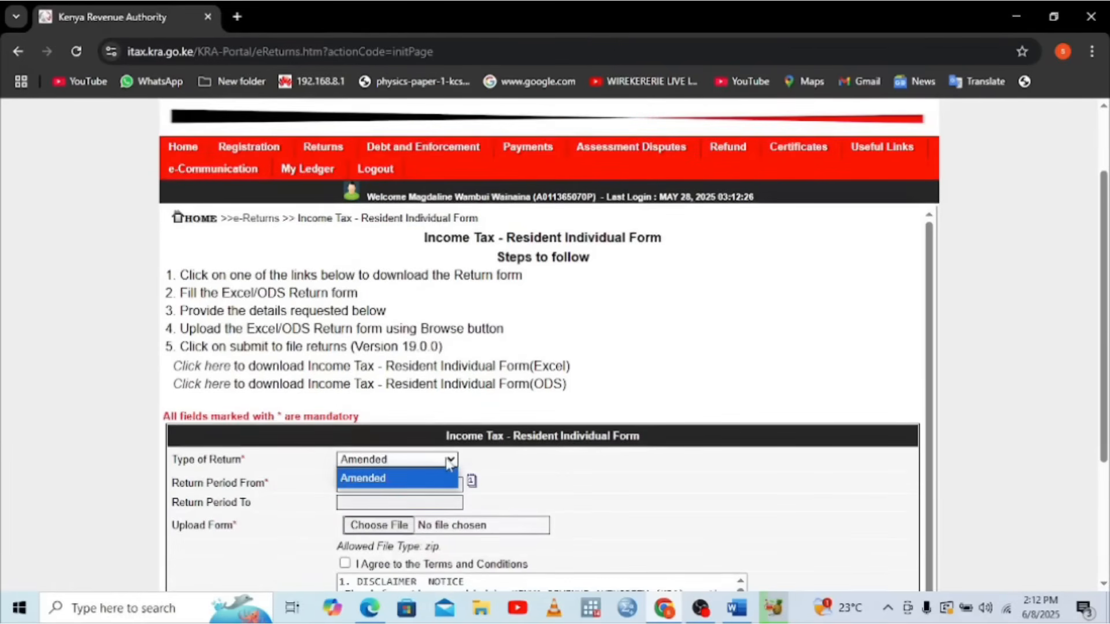
pyautogui.click(413, 464)
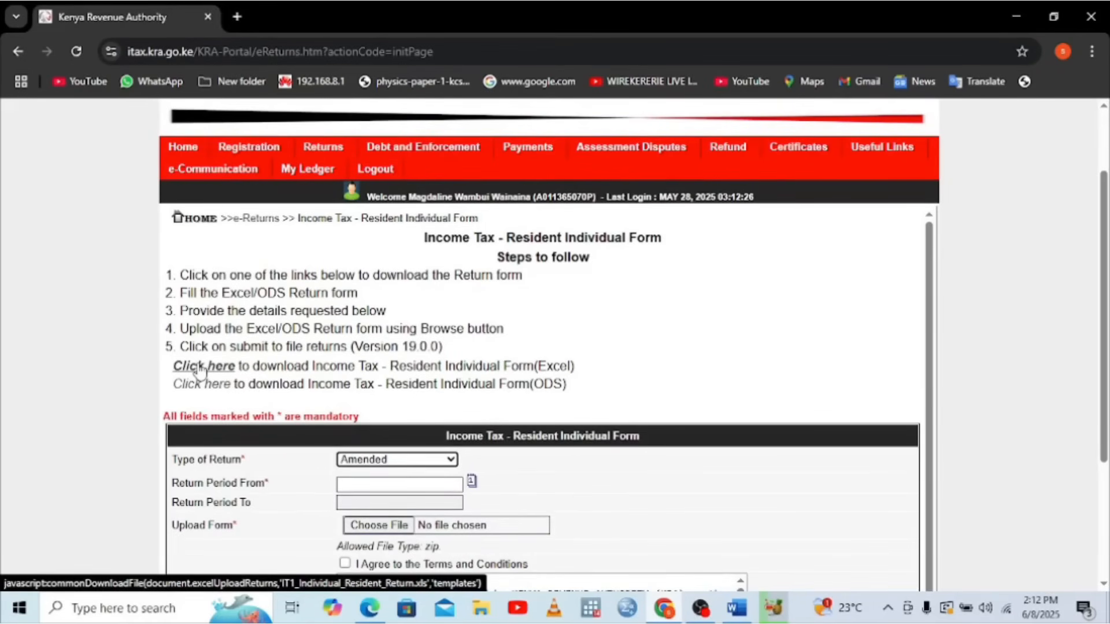
pyautogui.click(197, 367)
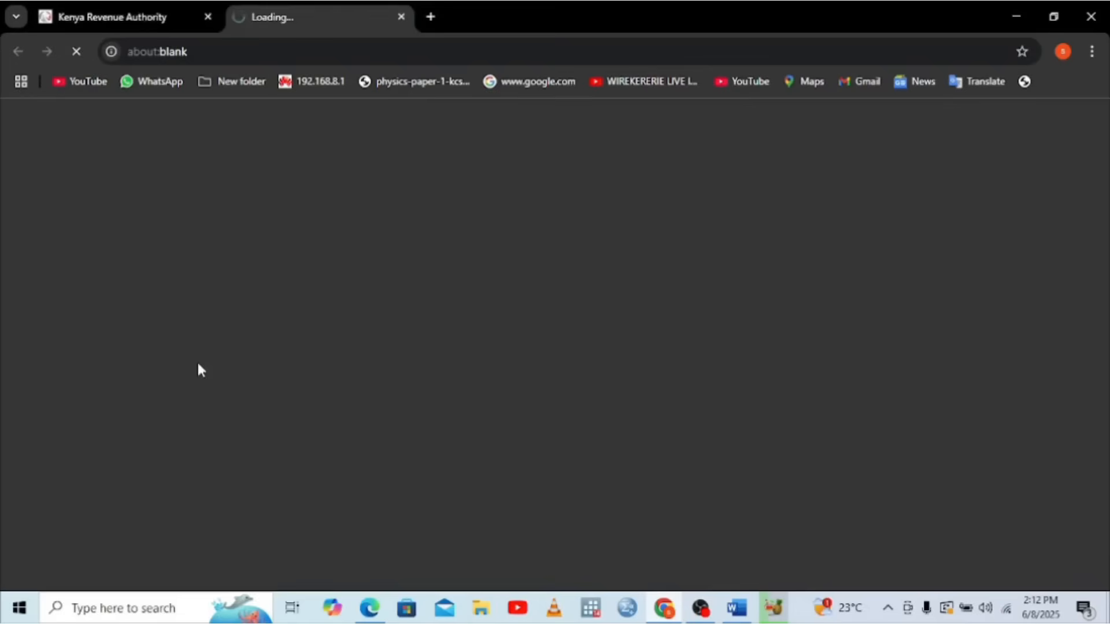
pyautogui.click(1092, 52)
pyautogui.click(899, 286)
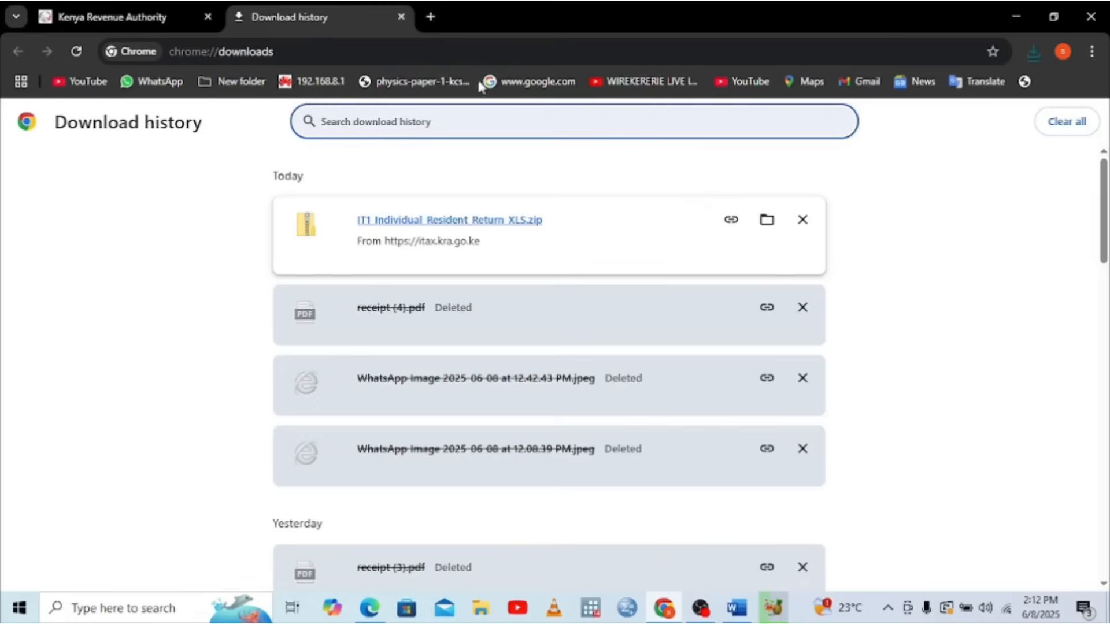
# Unblock IT1_Individual_Resident_Return_XLS.zip in the Downloads folder through its Properties
pyautogui.click(1006, 12)
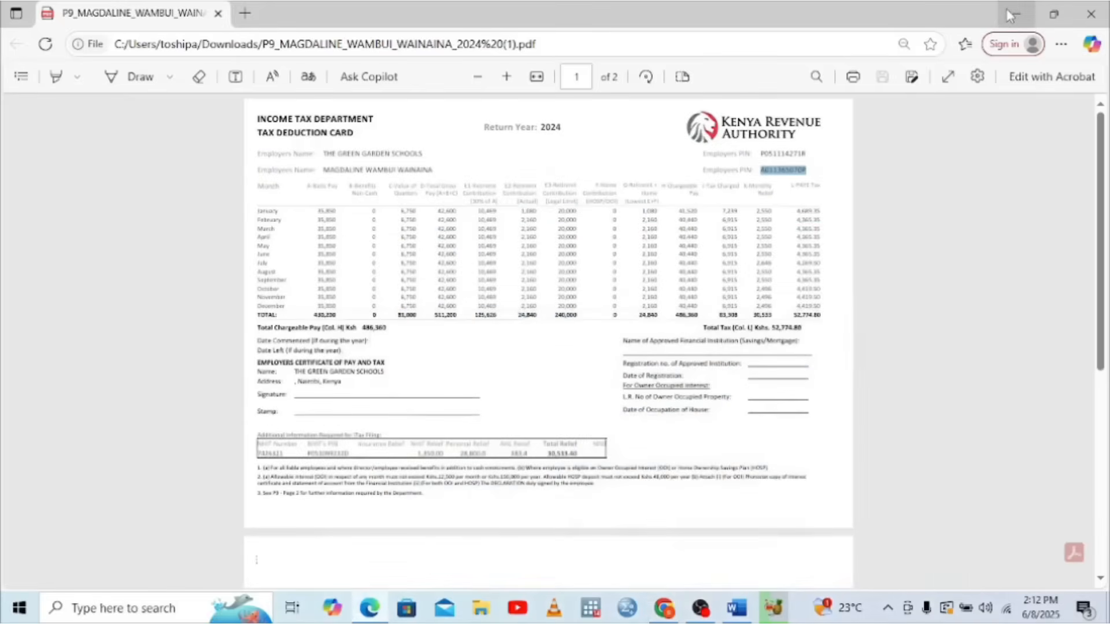
pyautogui.click(1008, 13)
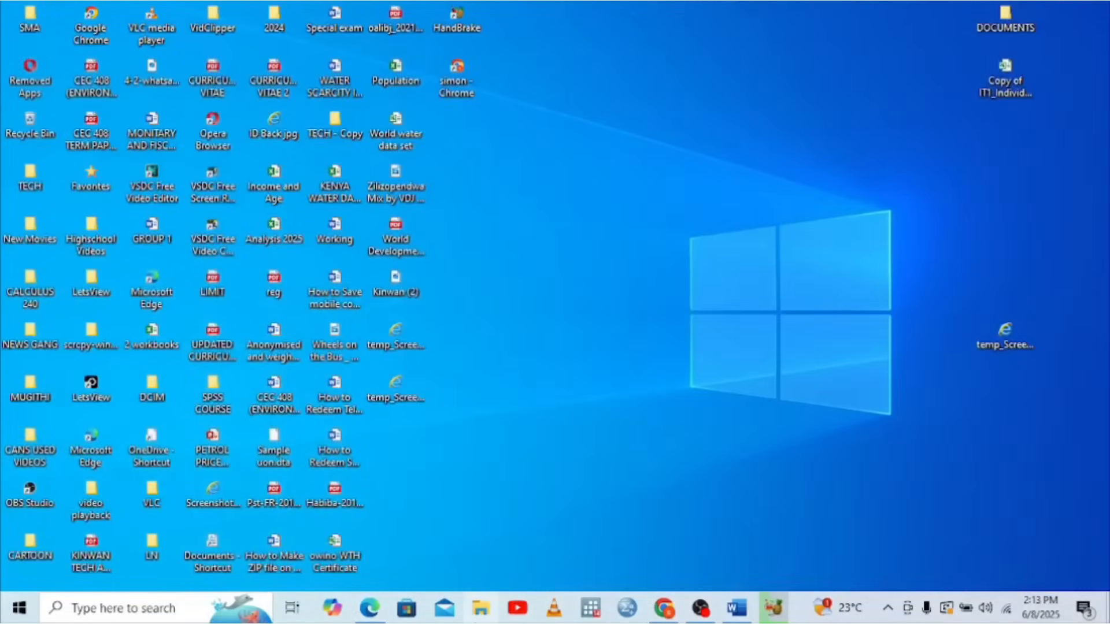
pyautogui.click(479, 610)
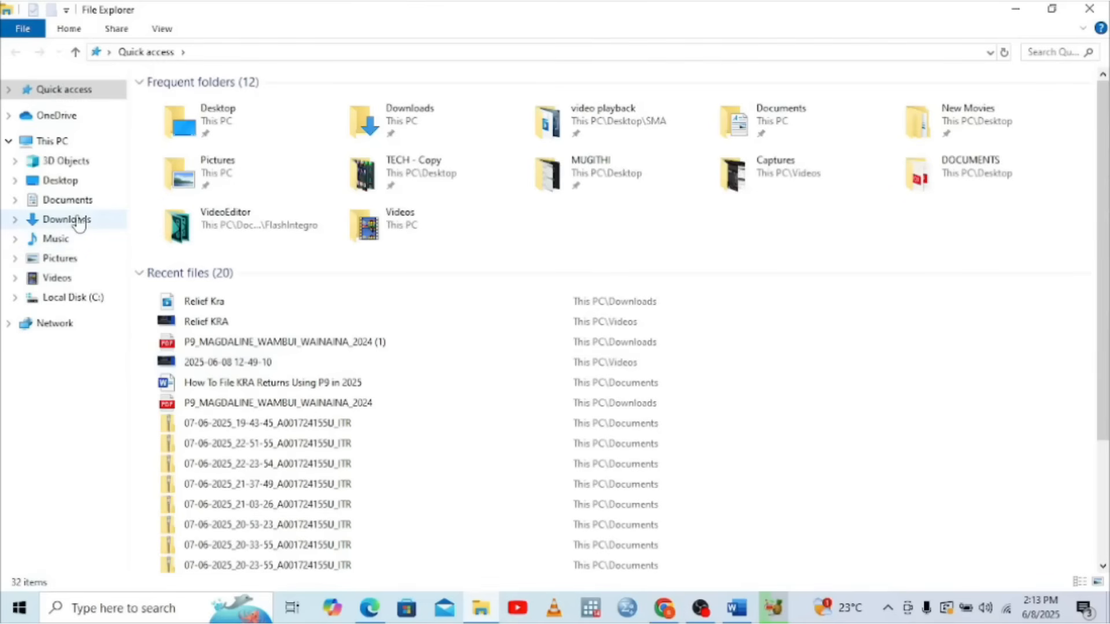
pyautogui.click(79, 224)
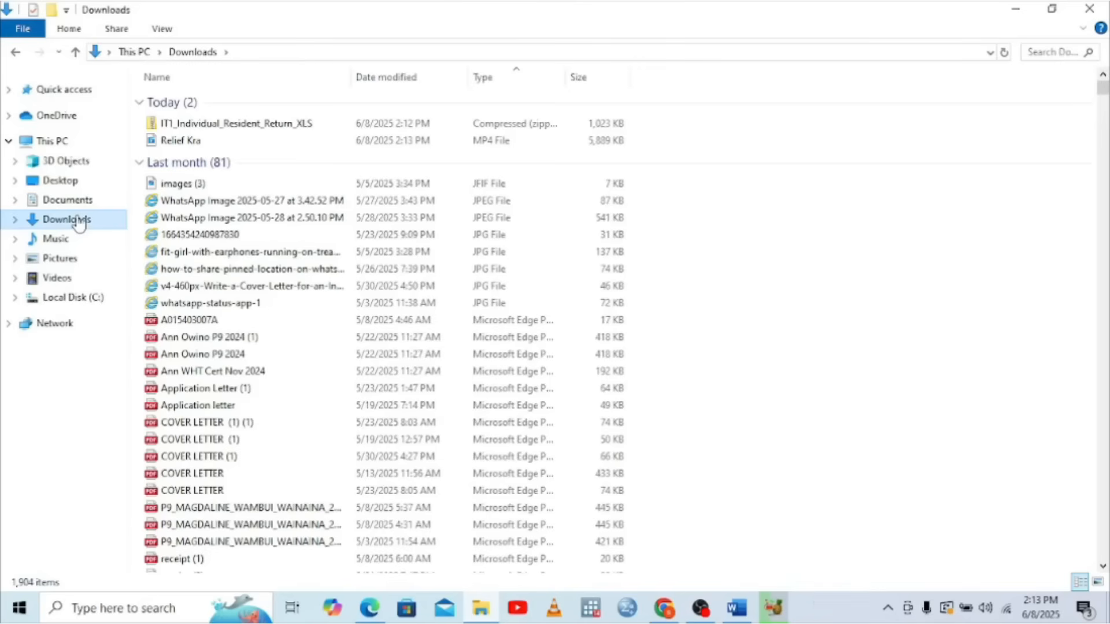
pyautogui.rightClick(210, 129)
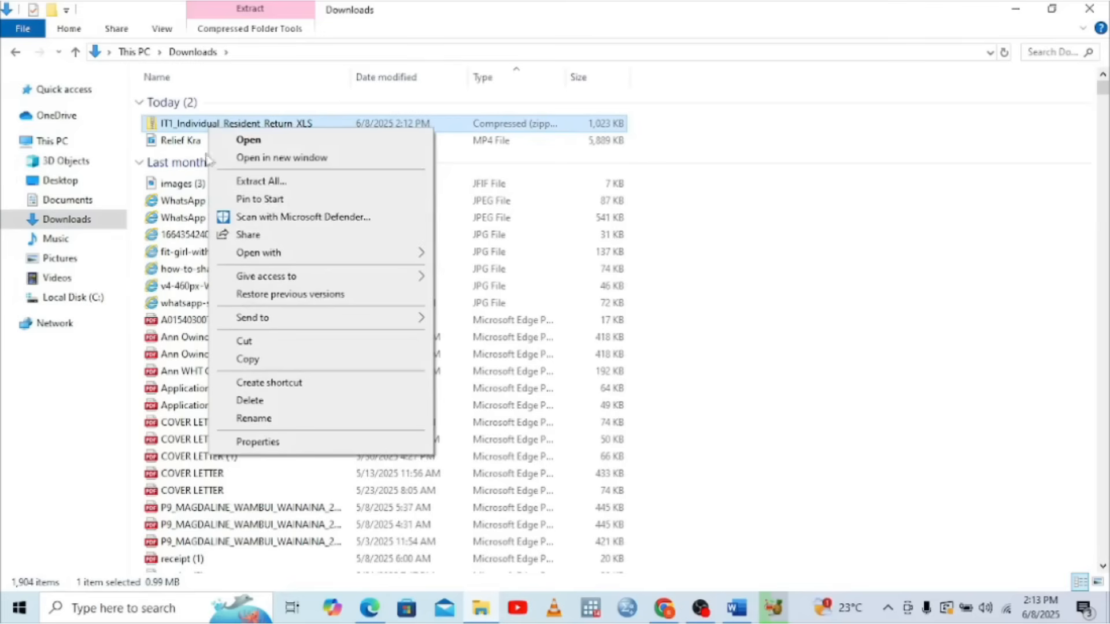
pyautogui.click(261, 442)
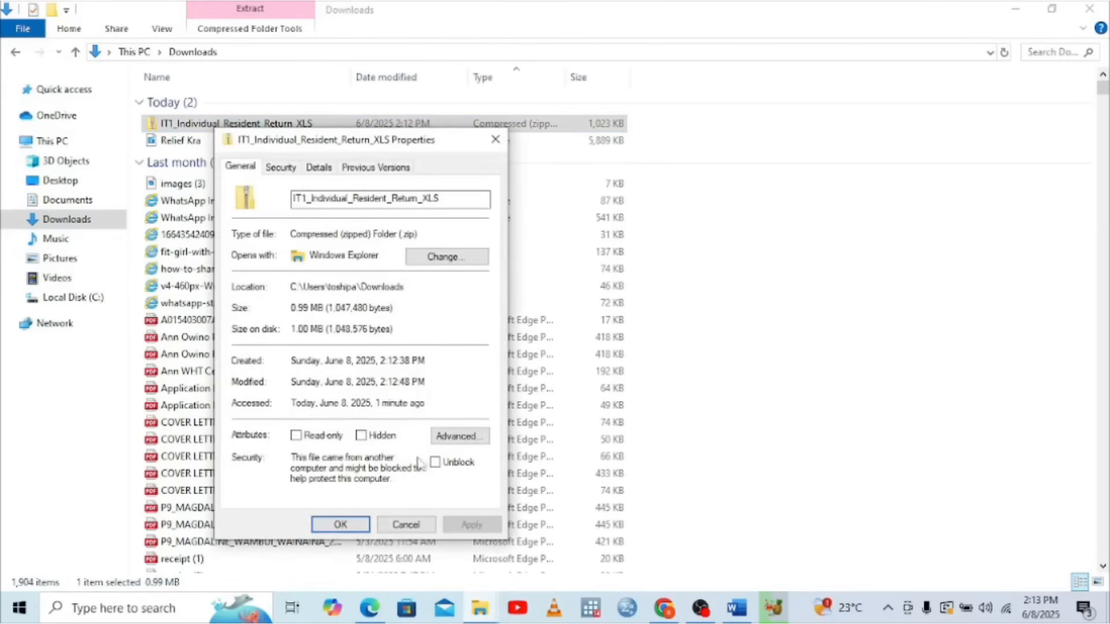
pyautogui.click(434, 462)
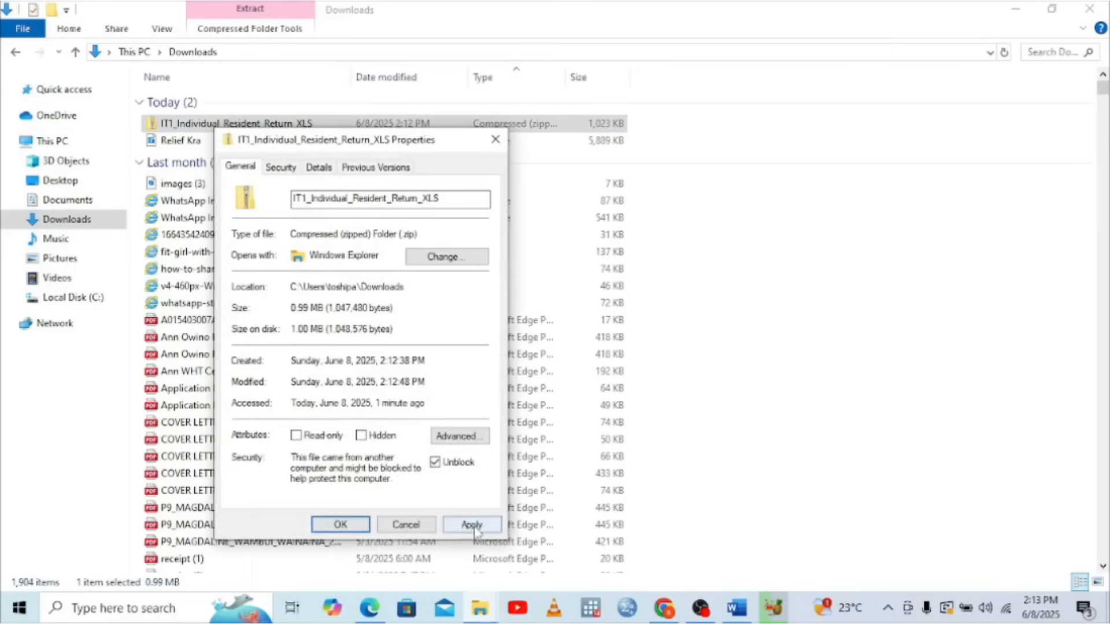
pyautogui.click(471, 524)
pyautogui.click(340, 524)
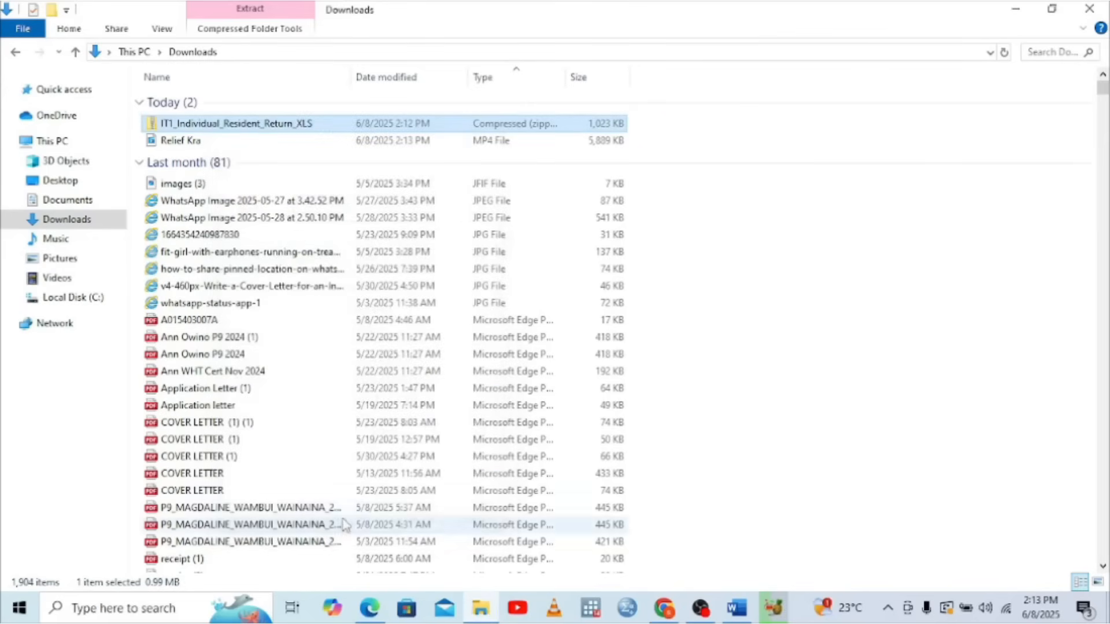
# Open the zip and launch the IT1 return workbook in Excel
pyautogui.doubleClick(265, 124)
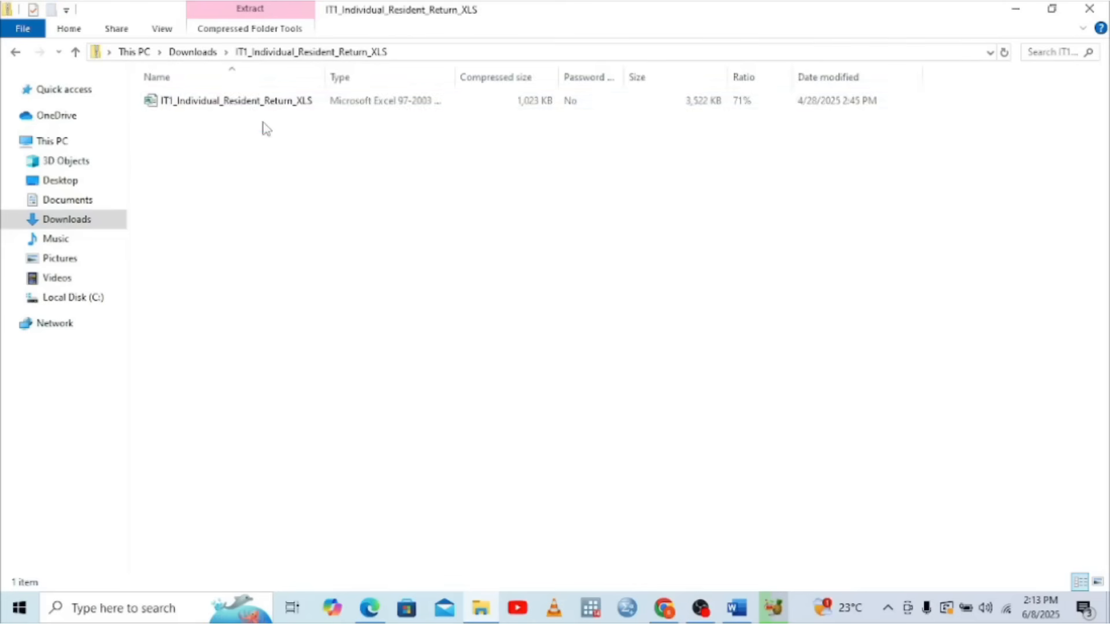
pyautogui.click(235, 104)
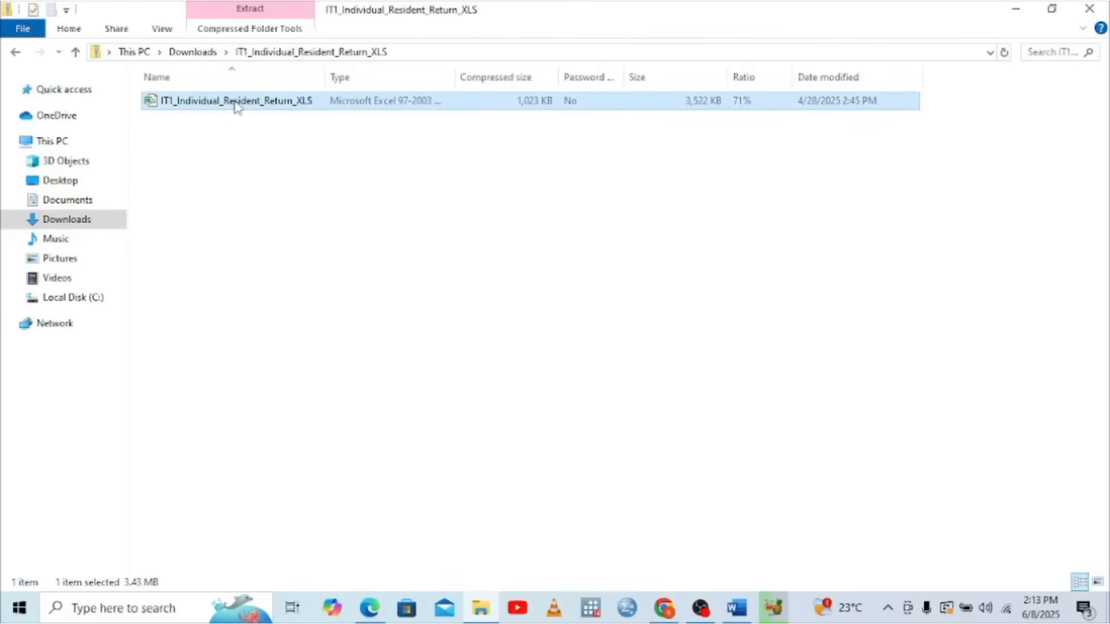
pyautogui.doubleClick(236, 104)
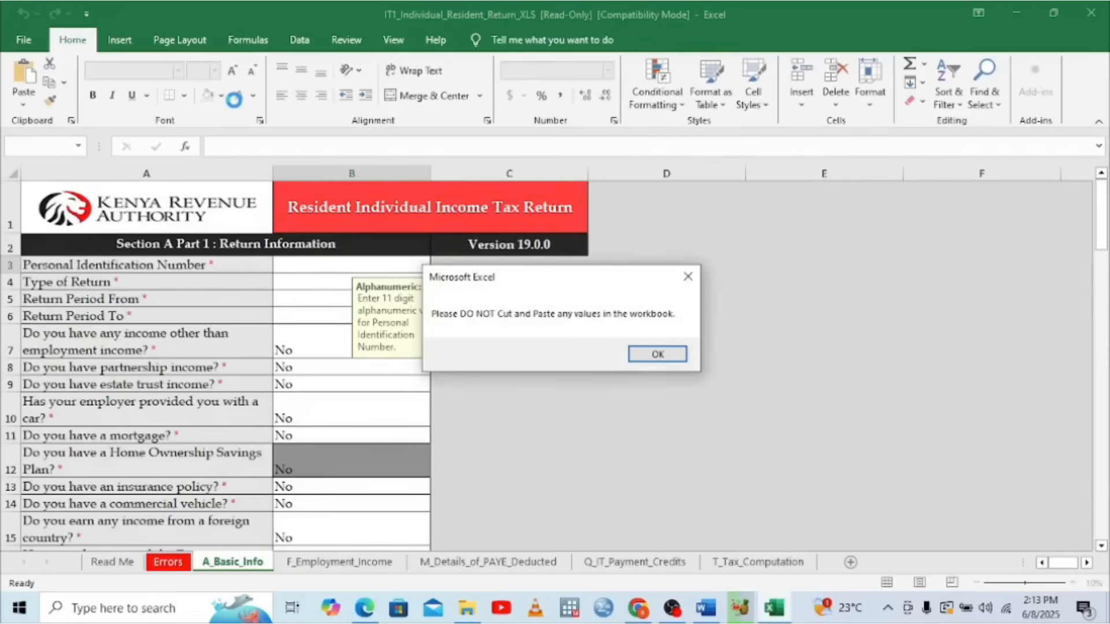
# Dismiss the warning and enter the taxpayer's PIN from the P9 in B3
pyautogui.click(687, 276)
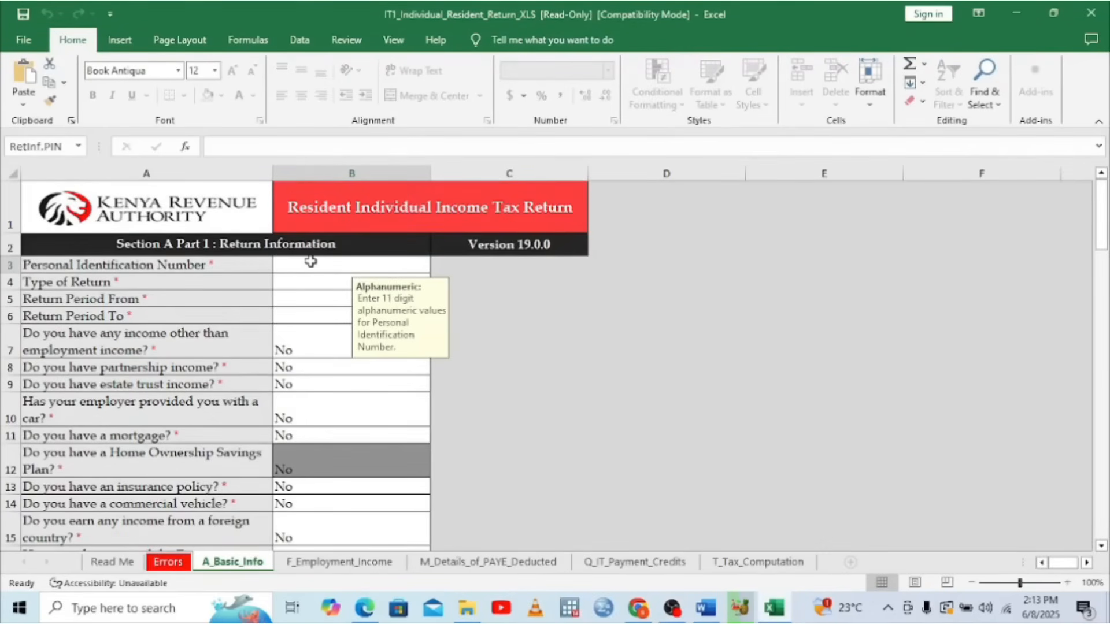
pyautogui.click(364, 608)
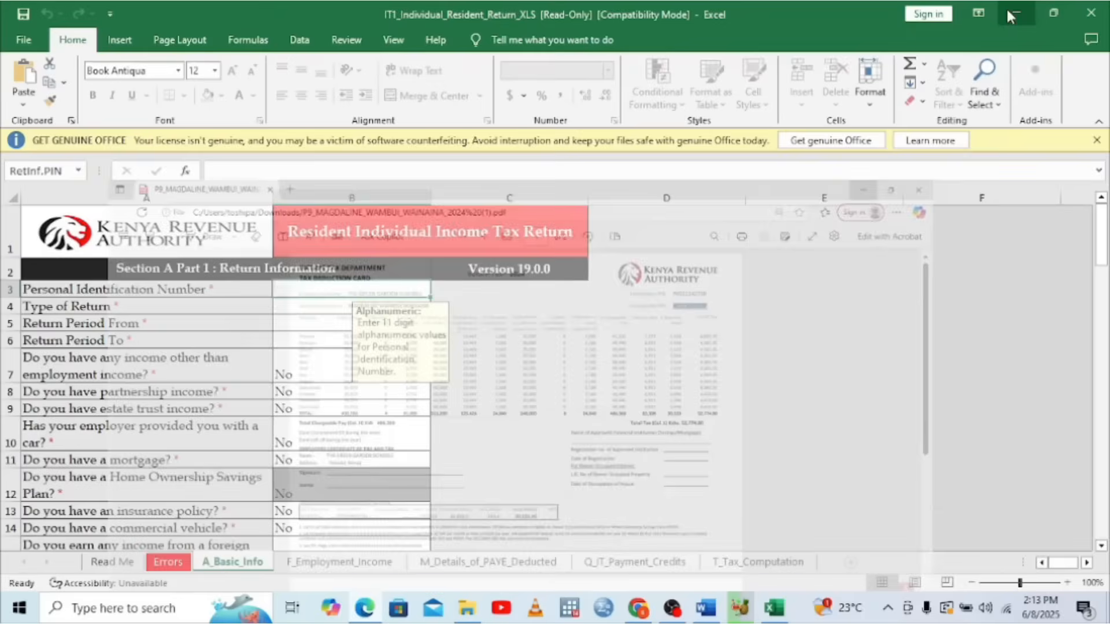
pyautogui.click(1016, 14)
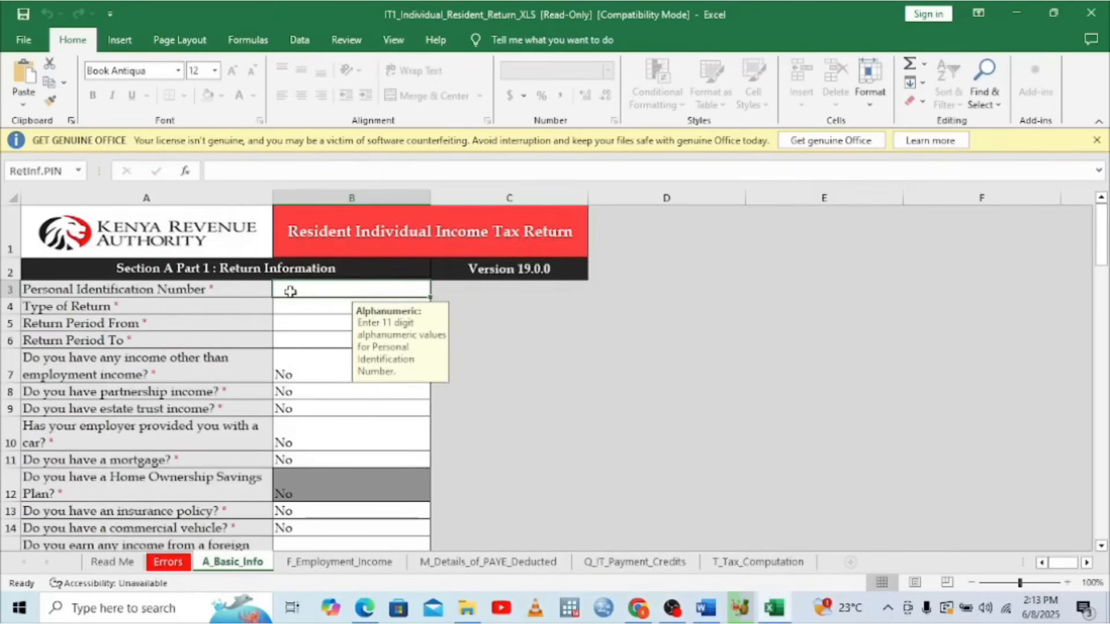
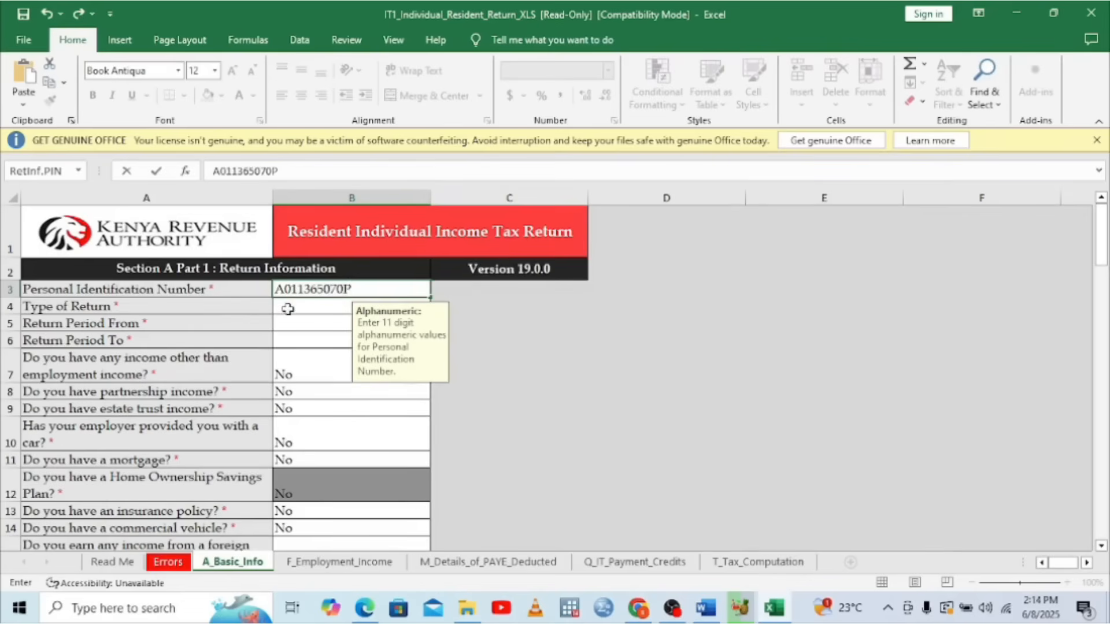
pyautogui.click(287, 307)
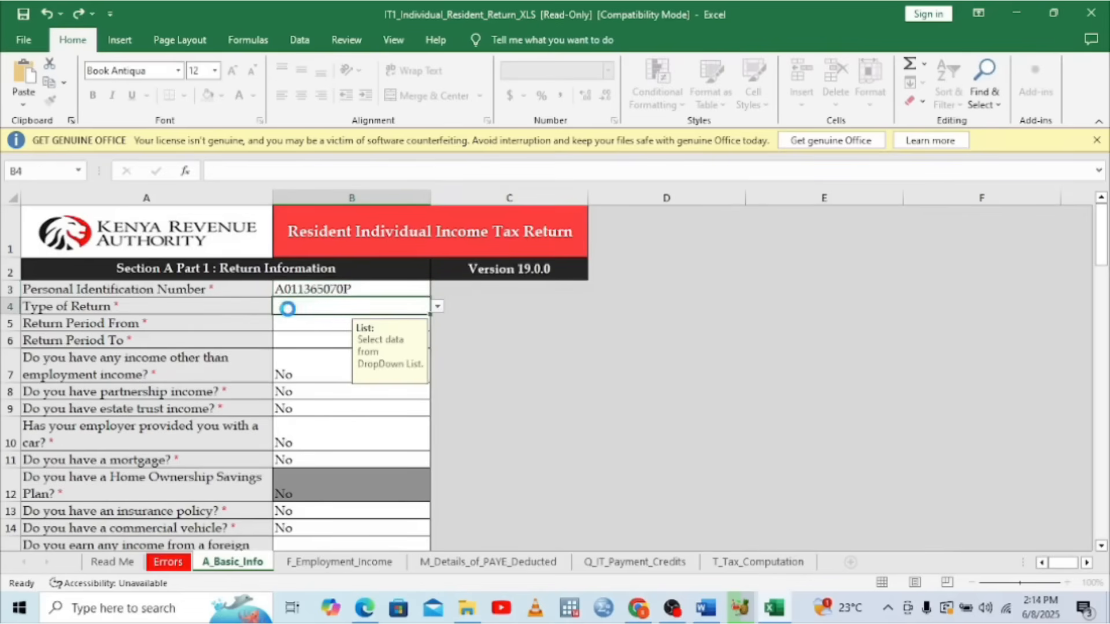
# Set the Type of Return to Original
pyautogui.click(437, 307)
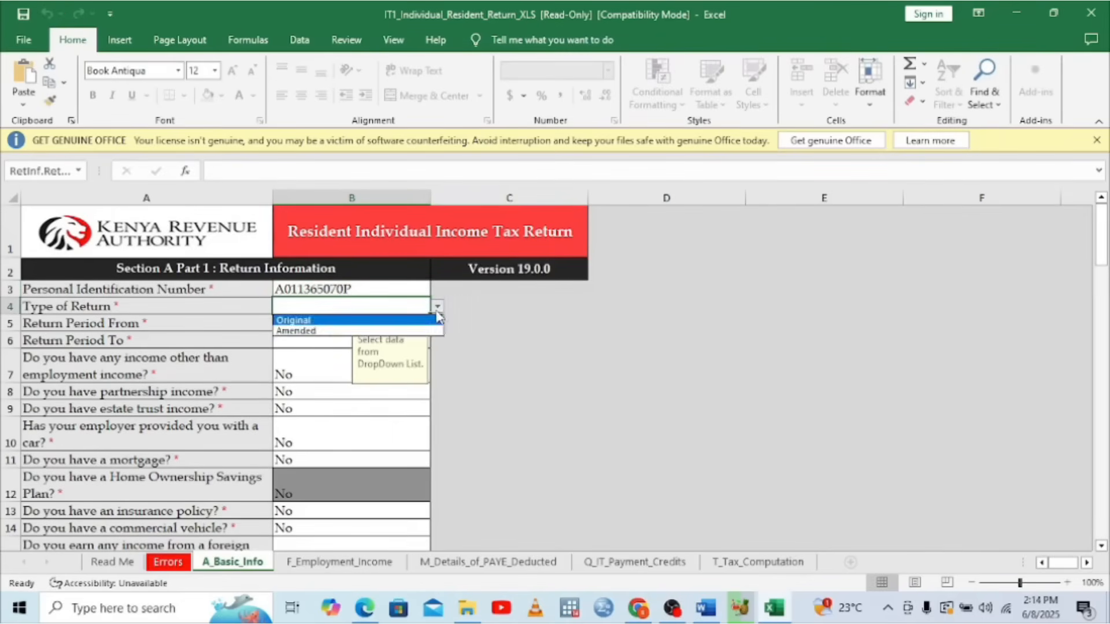
pyautogui.click(294, 331)
pyautogui.click(438, 307)
pyautogui.click(297, 329)
pyautogui.click(438, 307)
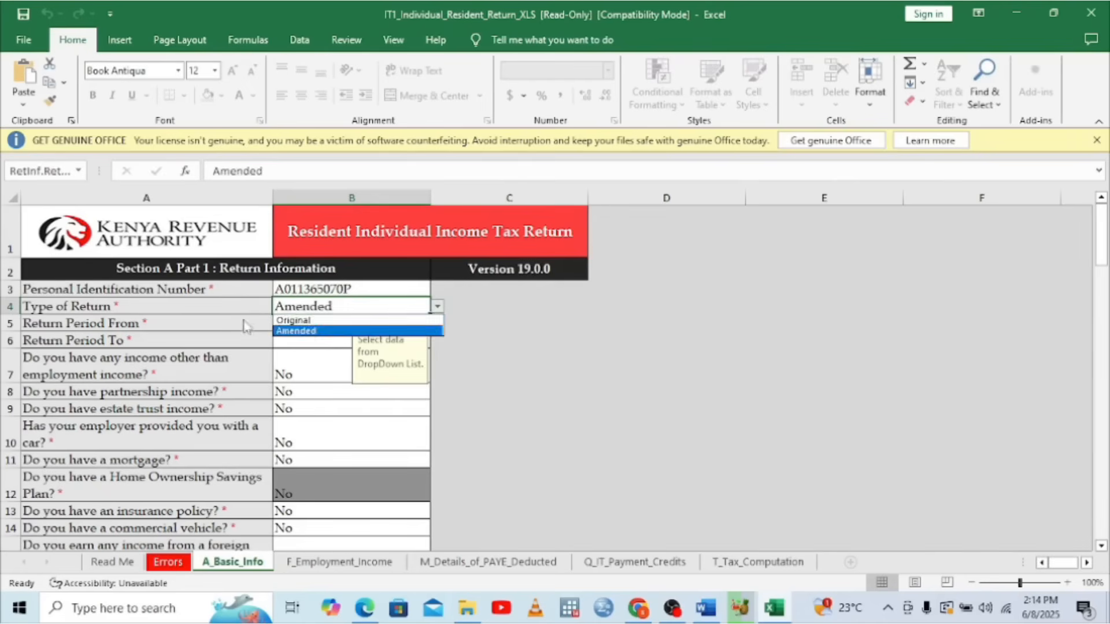
pyautogui.click(292, 319)
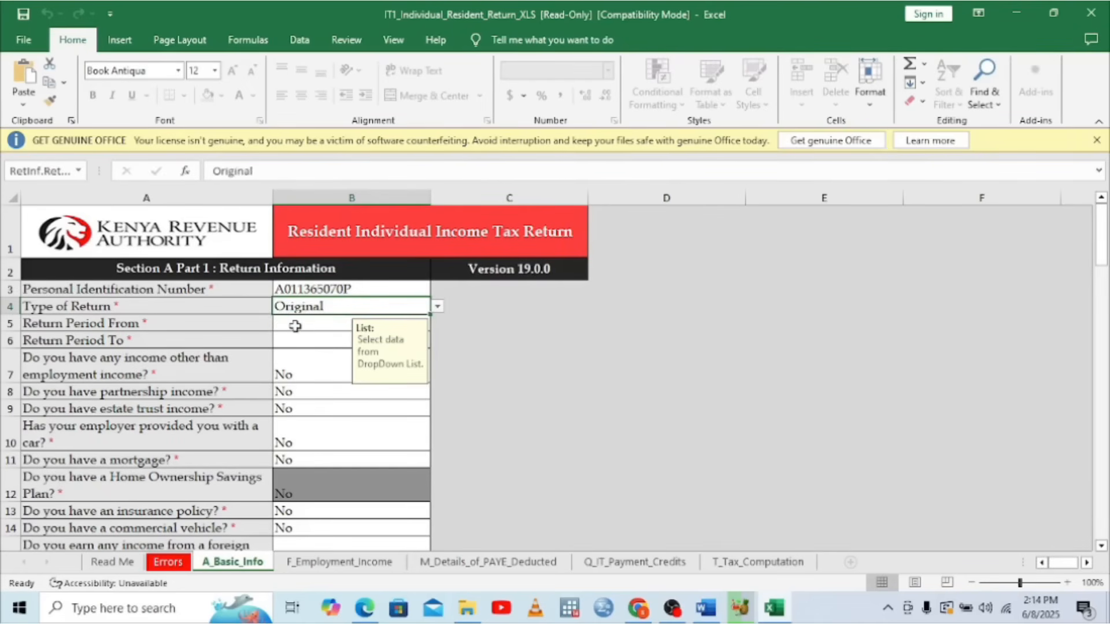
pyautogui.click(295, 326)
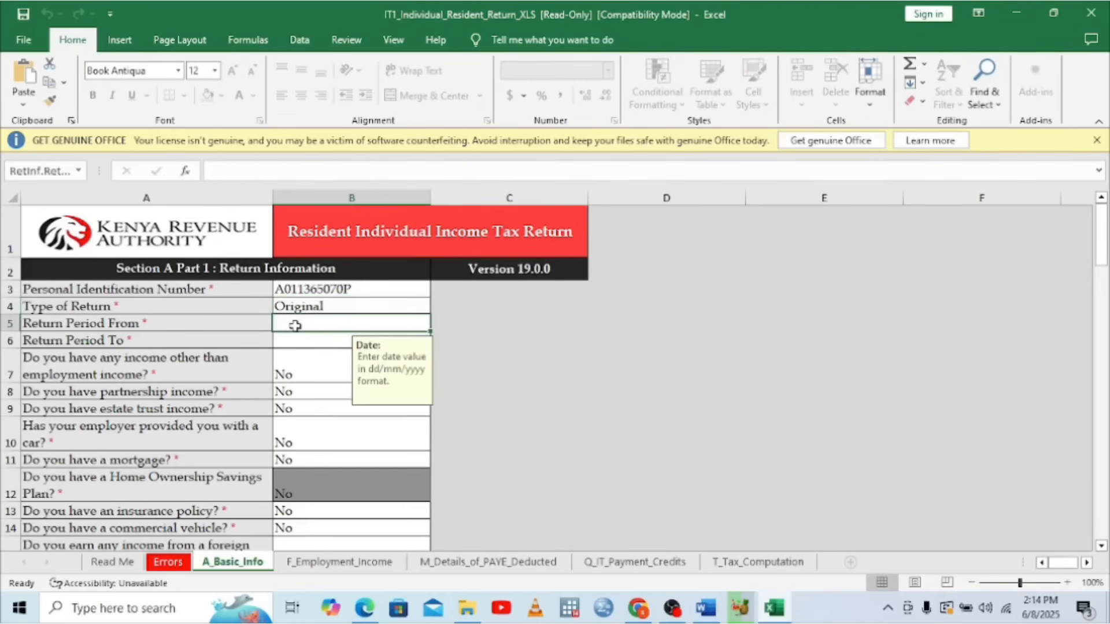
# Enter the return period from 01/01/2024 to 31/12/2024
pyautogui.write('0')
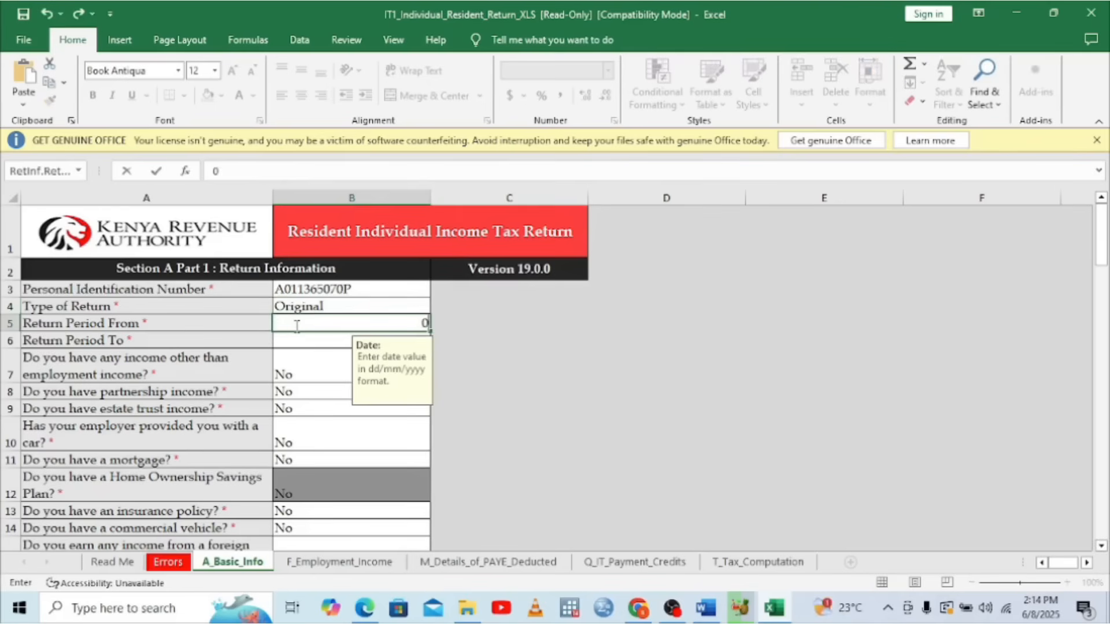
pyautogui.write('1/01/202')
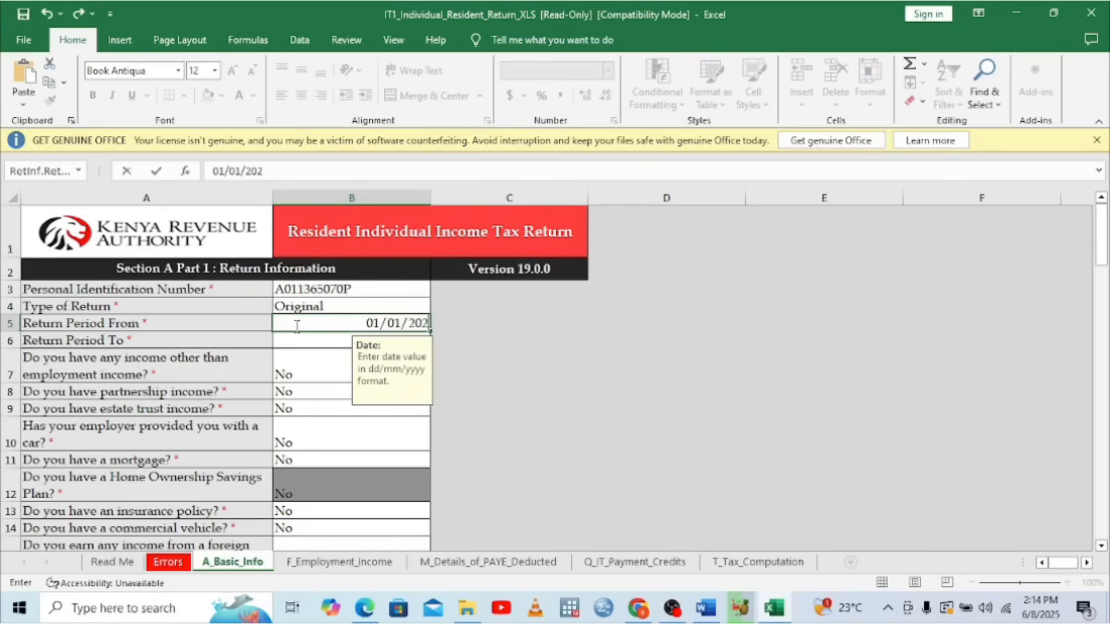
pyautogui.write('4')
pyautogui.click(297, 342)
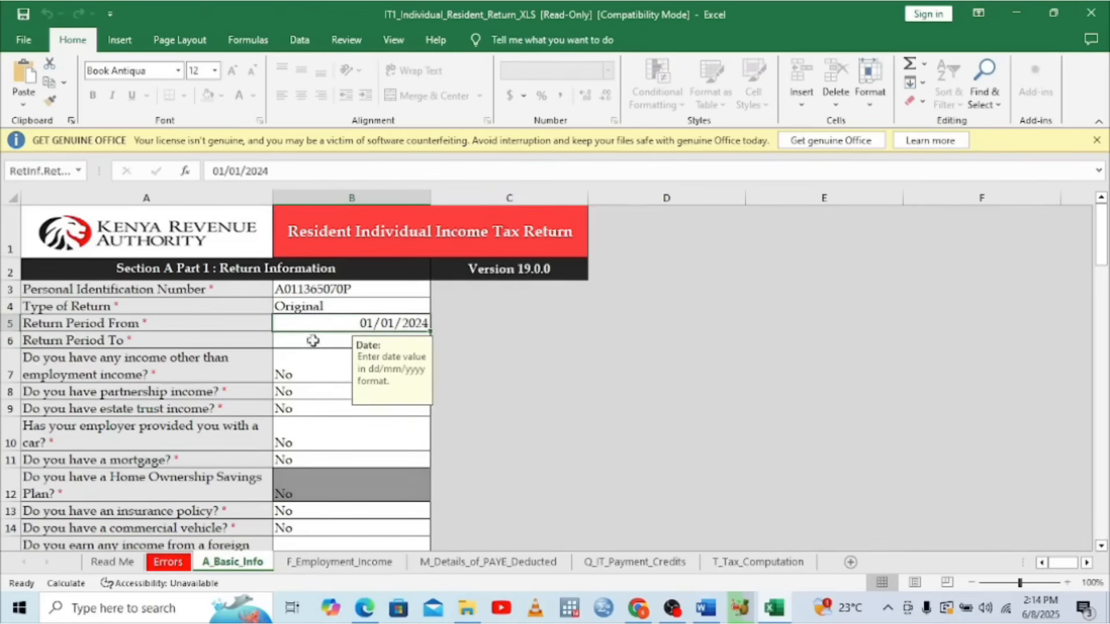
pyautogui.write('3')
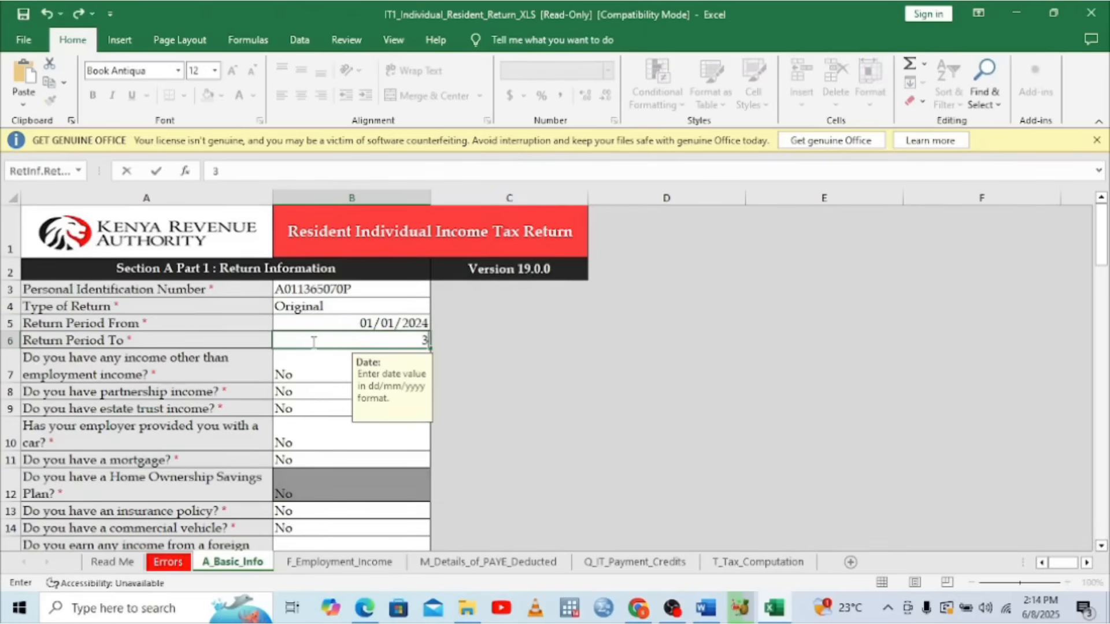
pyautogui.write('1/12/20')
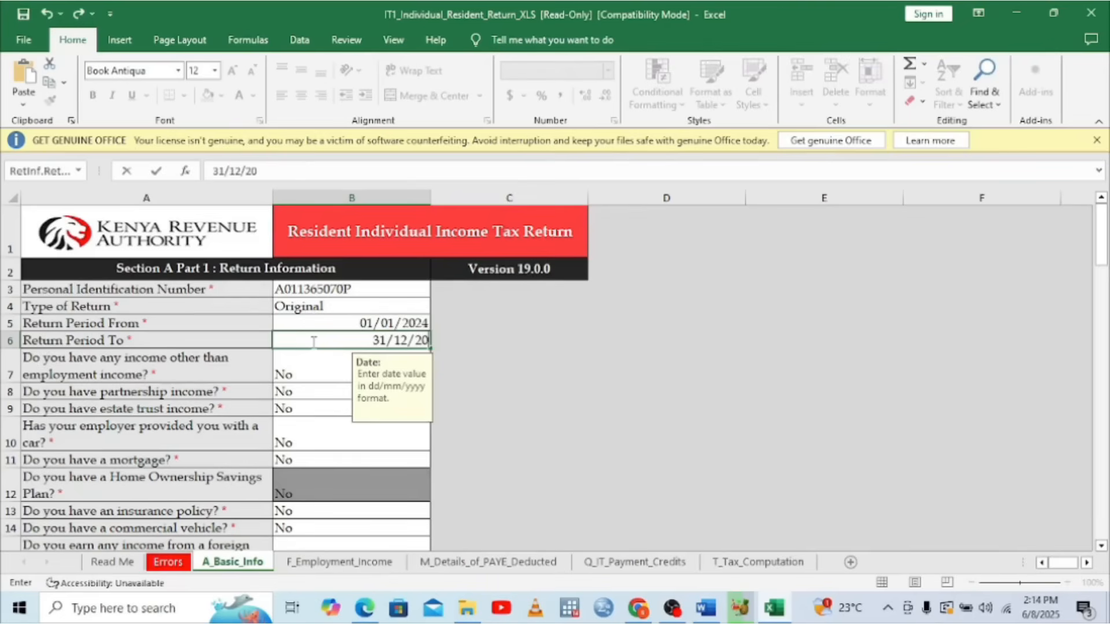
pyautogui.write('24')
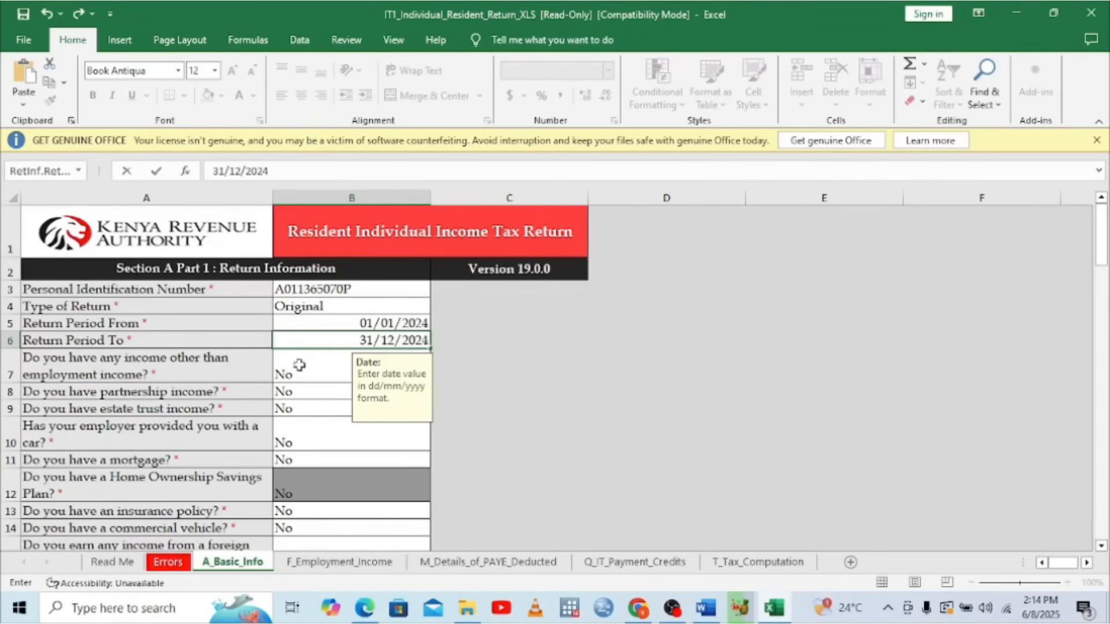
pyautogui.click(305, 366)
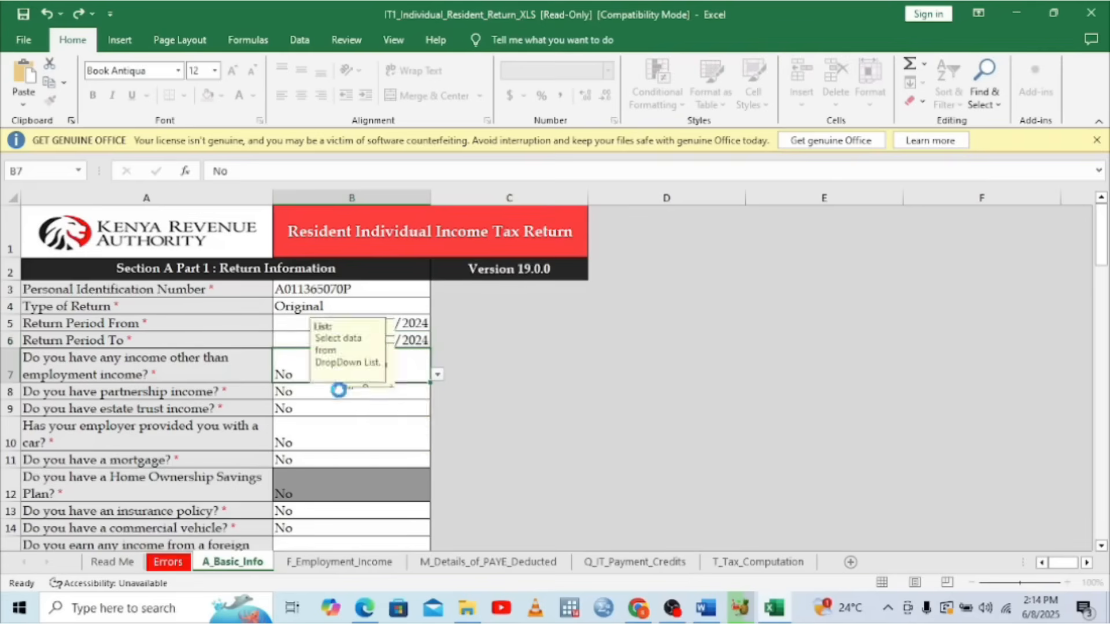
pyautogui.press('Up')
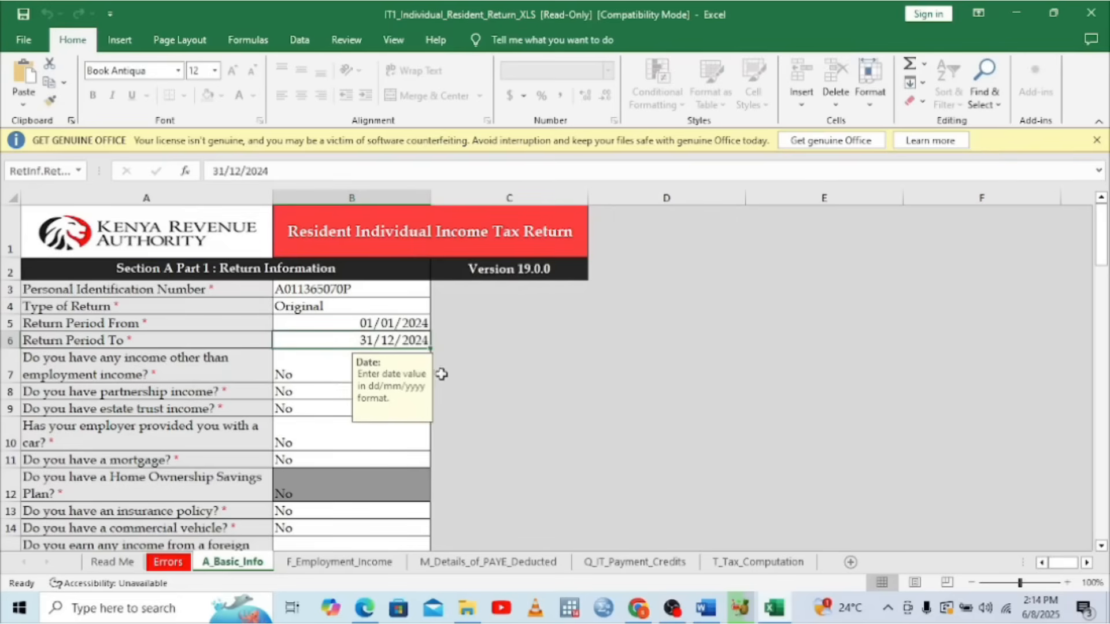
pyautogui.click(309, 364)
pyautogui.click(437, 375)
pyautogui.click(283, 387)
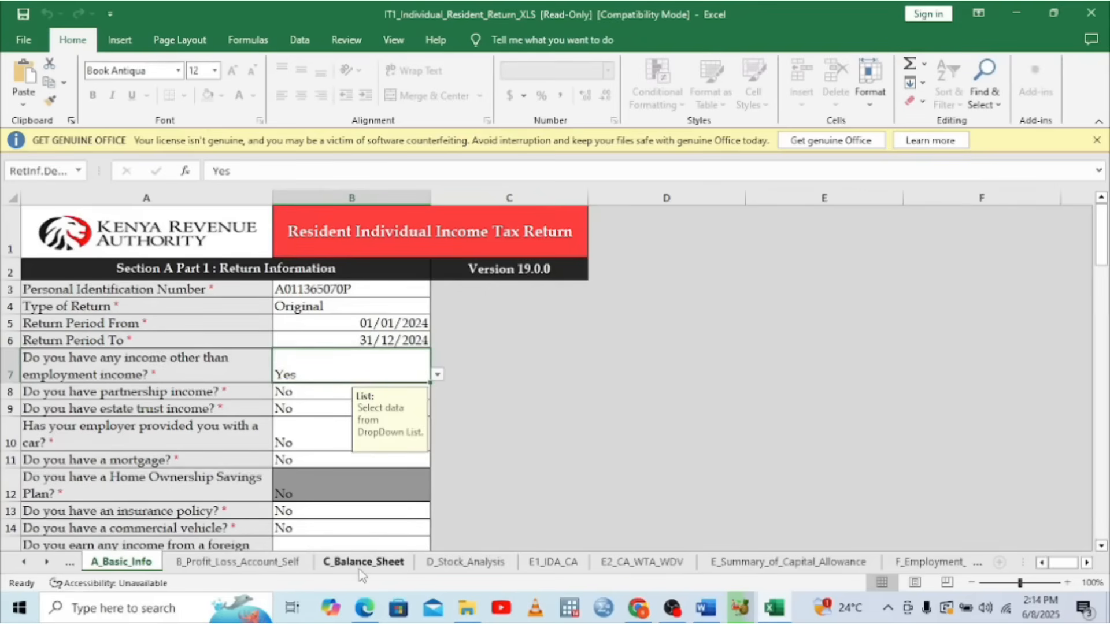
pyautogui.click(437, 374)
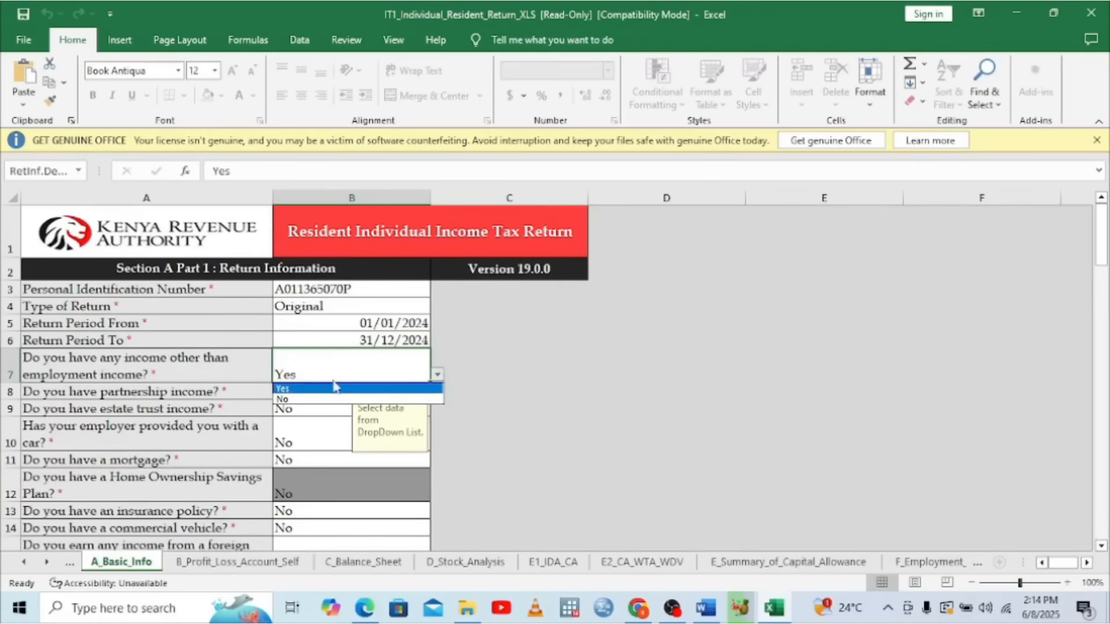
pyautogui.click(301, 399)
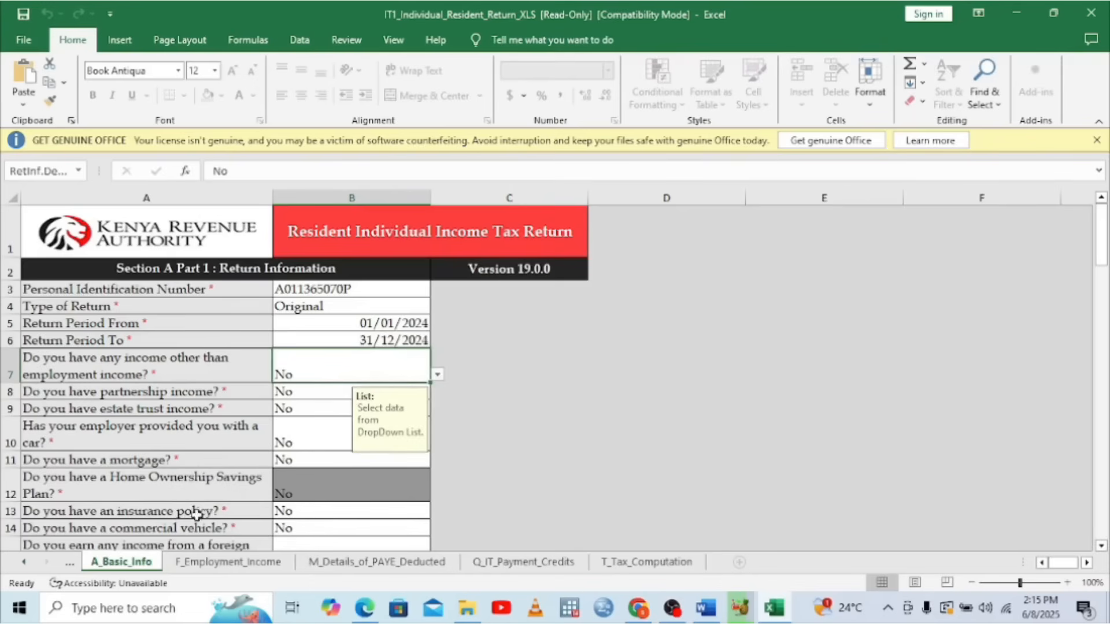
# Answer Yes to the insurance policy question in B13
pyautogui.click(365, 515)
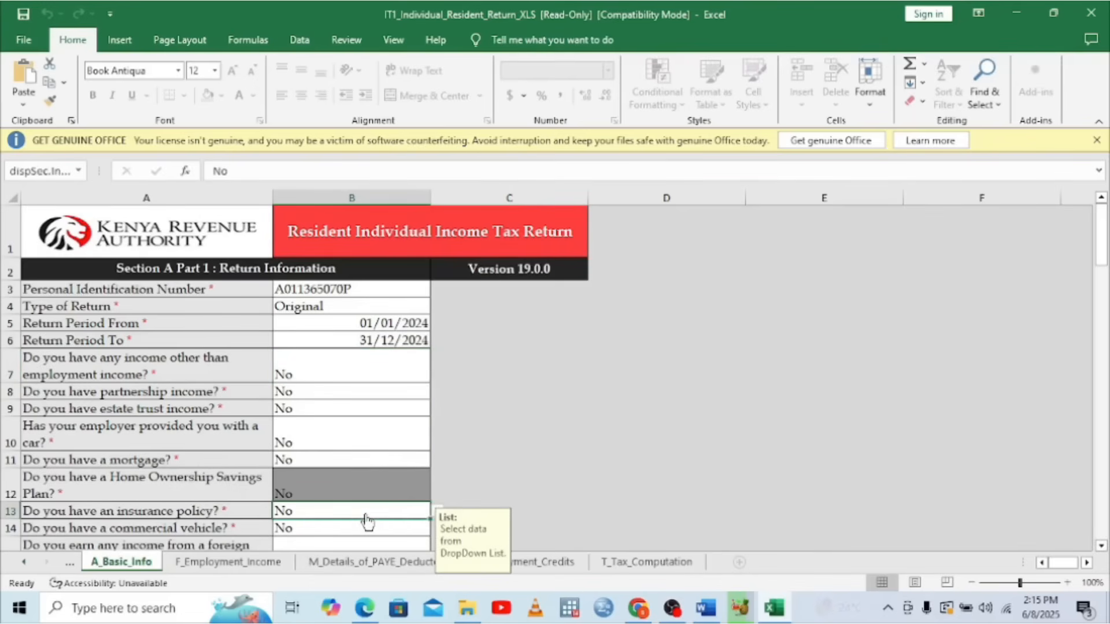
pyautogui.click(437, 513)
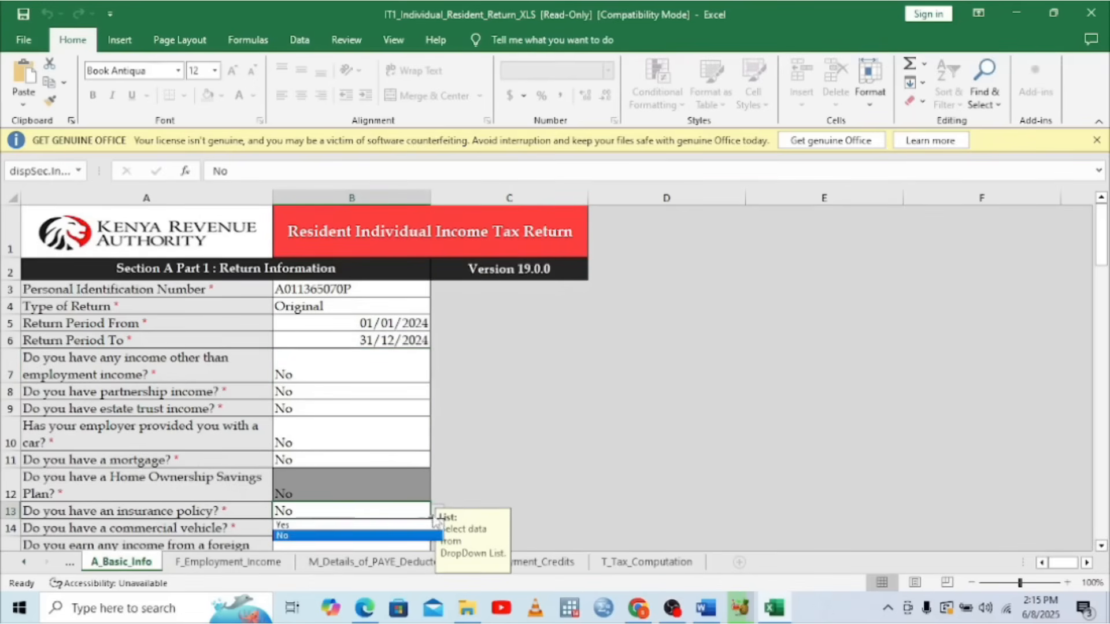
pyautogui.click(327, 524)
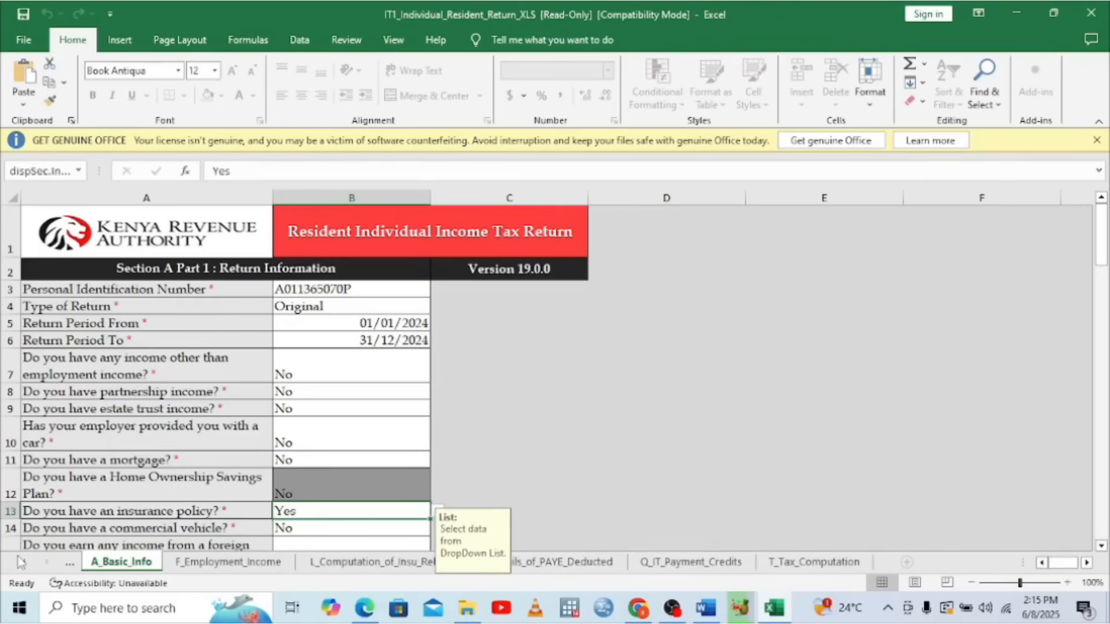
# Open the L_Computation_of_Insu_Relief sheet and check its Sum Assured row
pyautogui.click(21, 562)
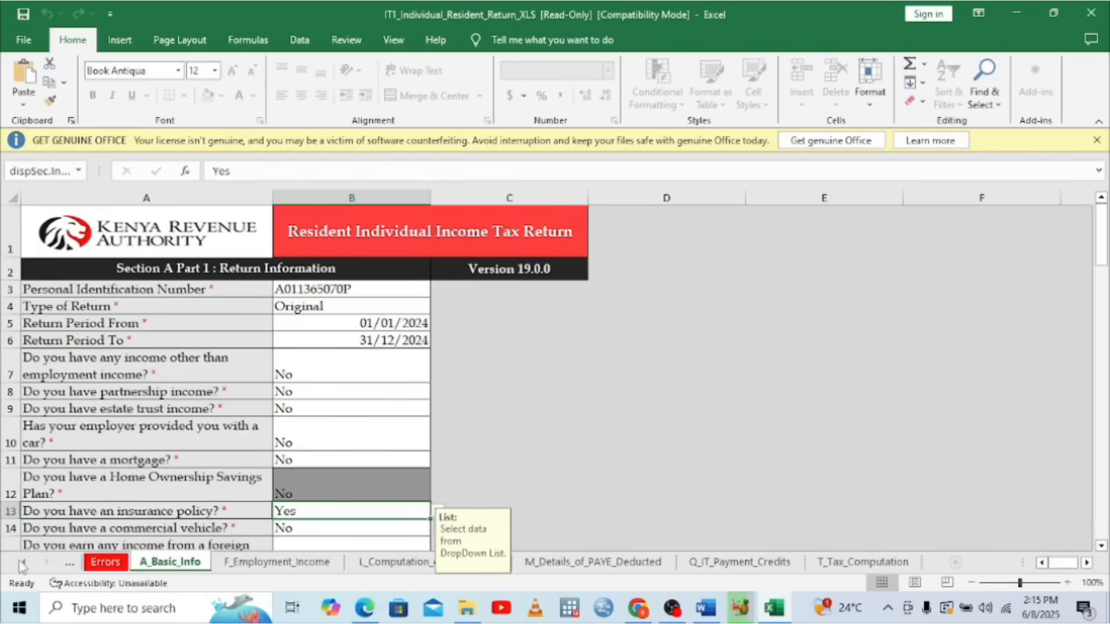
pyautogui.click(22, 563)
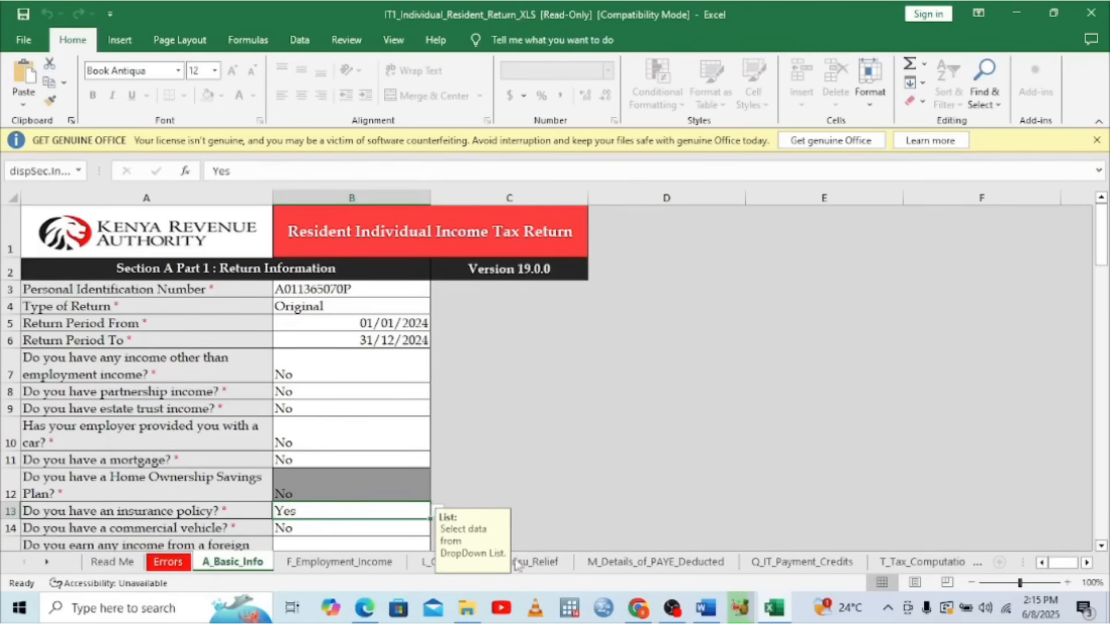
pyautogui.click(47, 564)
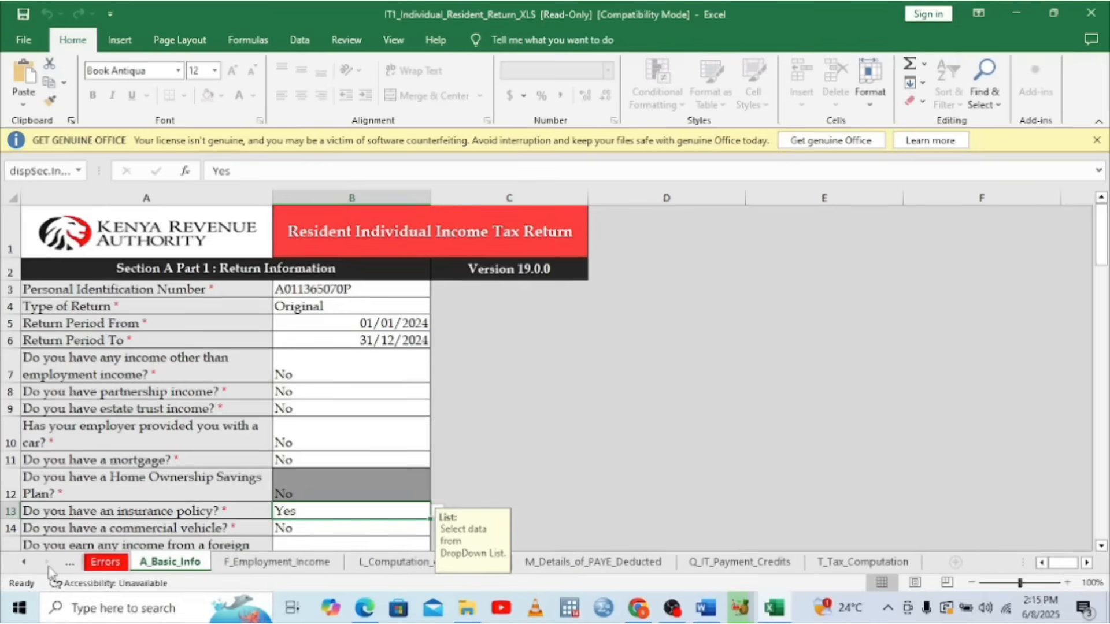
pyautogui.click(385, 563)
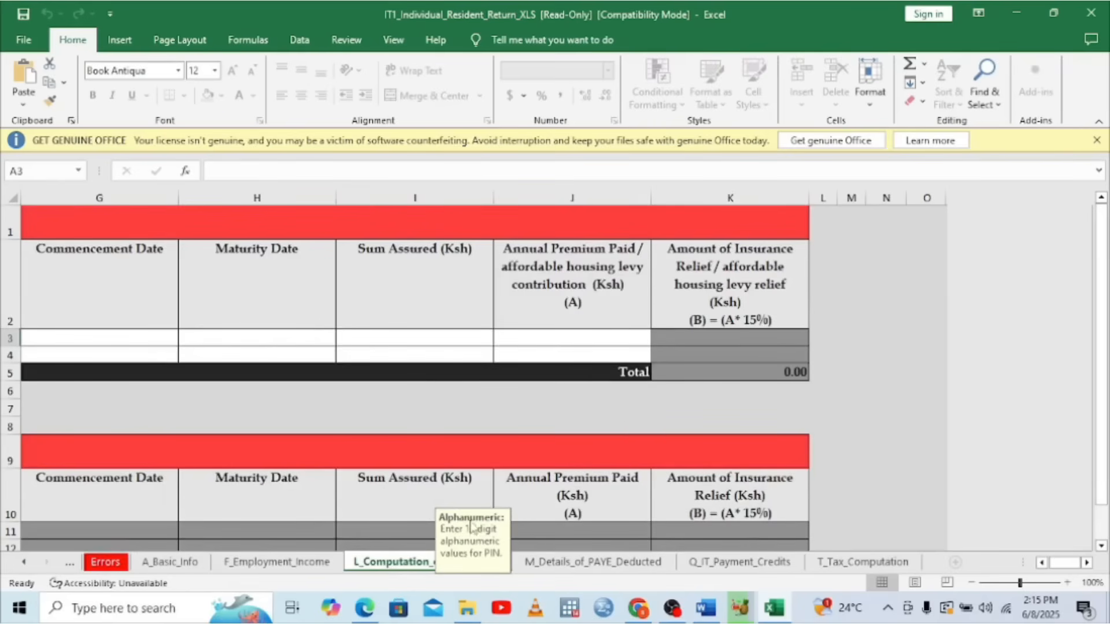
pyautogui.click(434, 334)
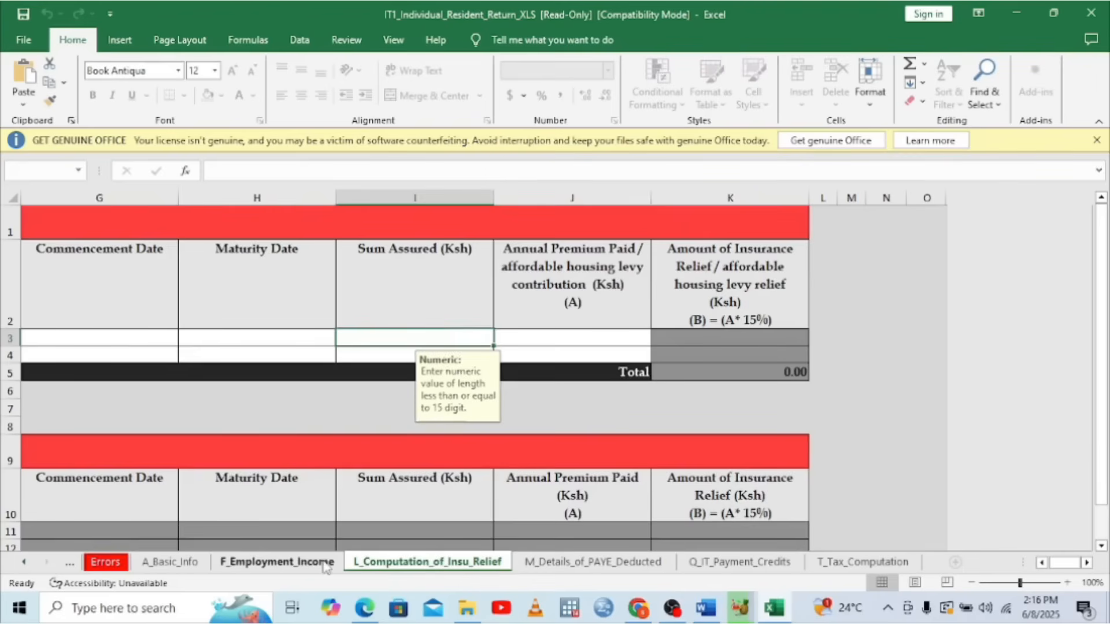
pyautogui.click(171, 562)
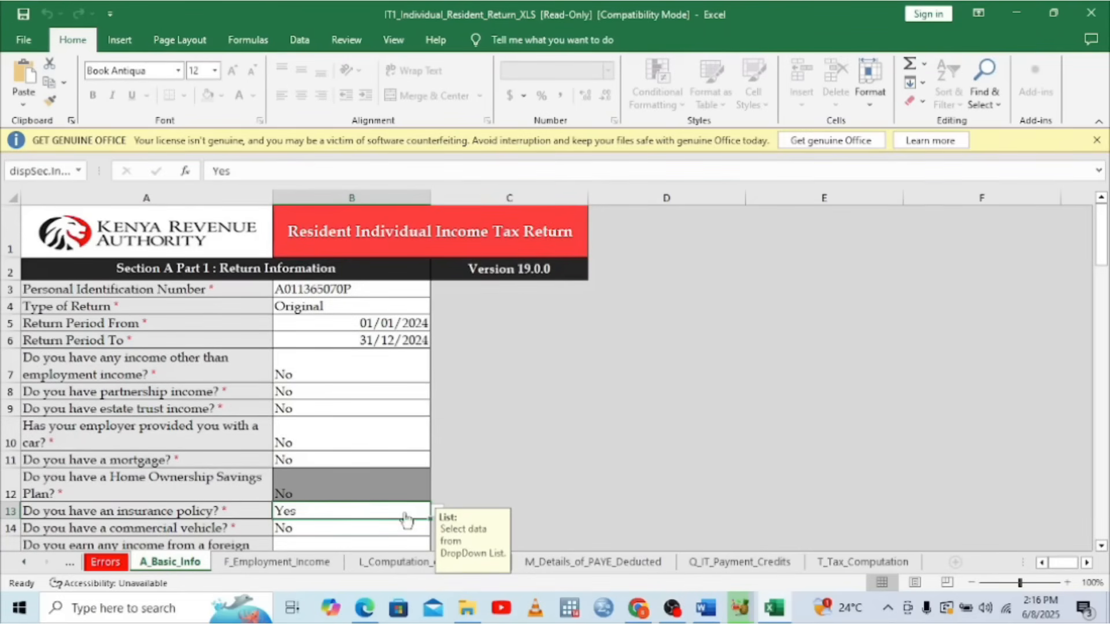
pyautogui.click(408, 565)
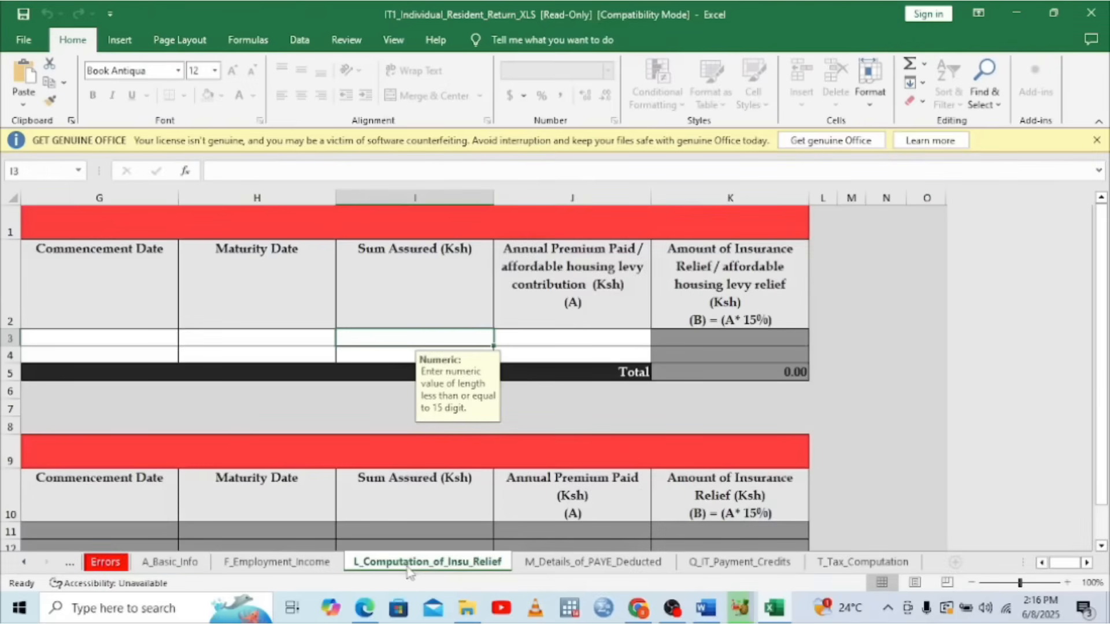
# Enter the insurance company's PIN in A3 of the insurance relief sheet
pyautogui.click(1042, 563)
pyautogui.click(1042, 562)
pyautogui.click(1042, 562)
pyautogui.click(1042, 562)
pyautogui.click(1042, 562)
pyautogui.click(1042, 562)
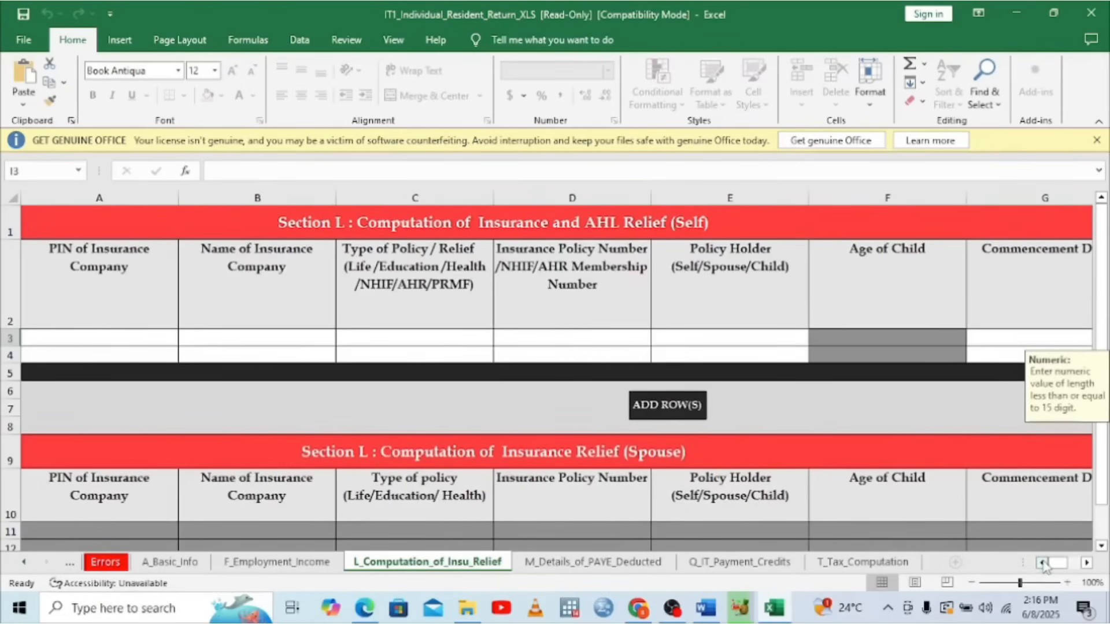
pyautogui.click(75, 333)
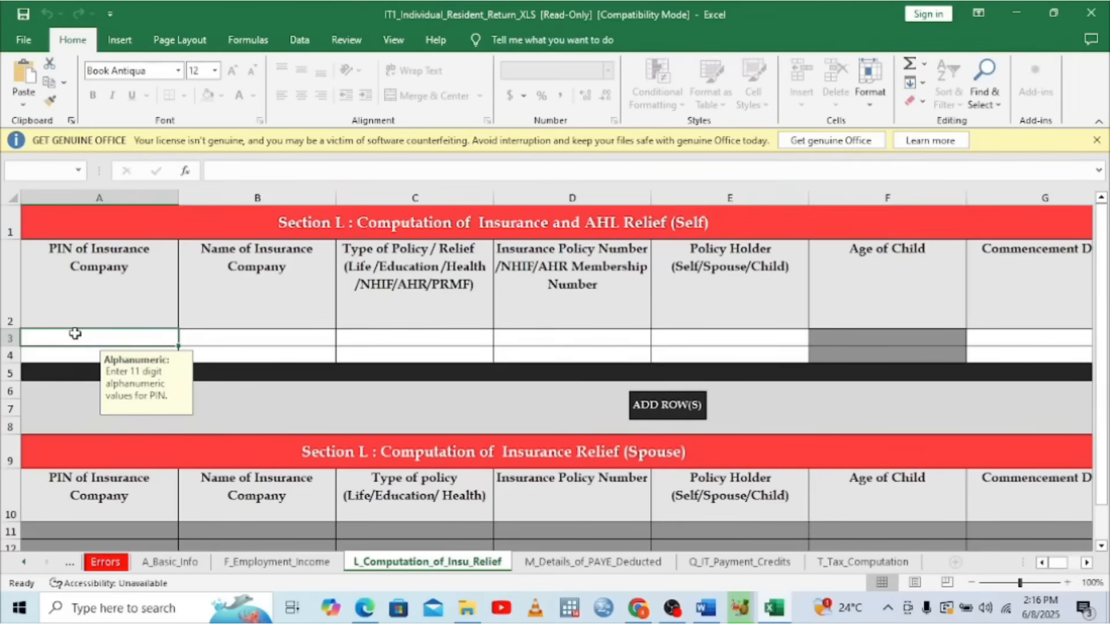
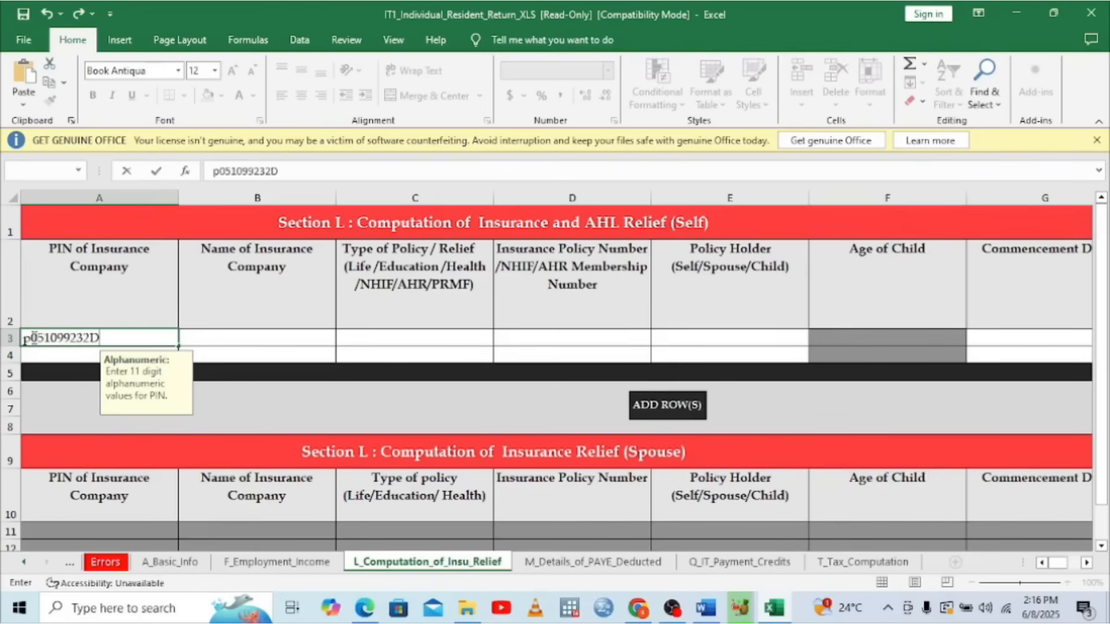
pyautogui.click(28, 338)
pyautogui.press('BackSpace')
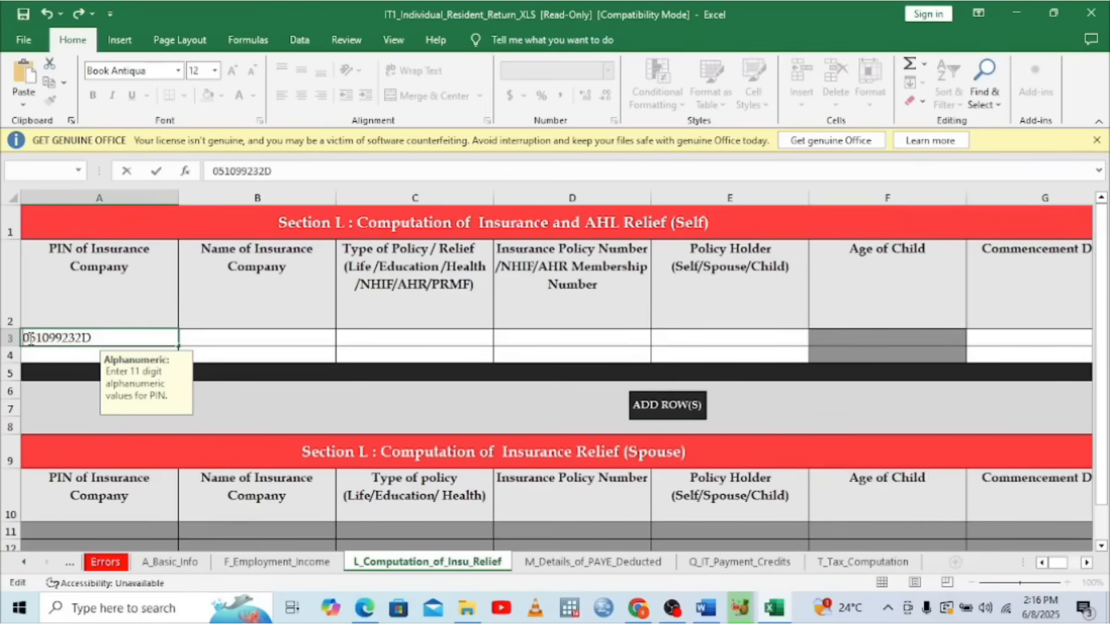
pyautogui.write('P')
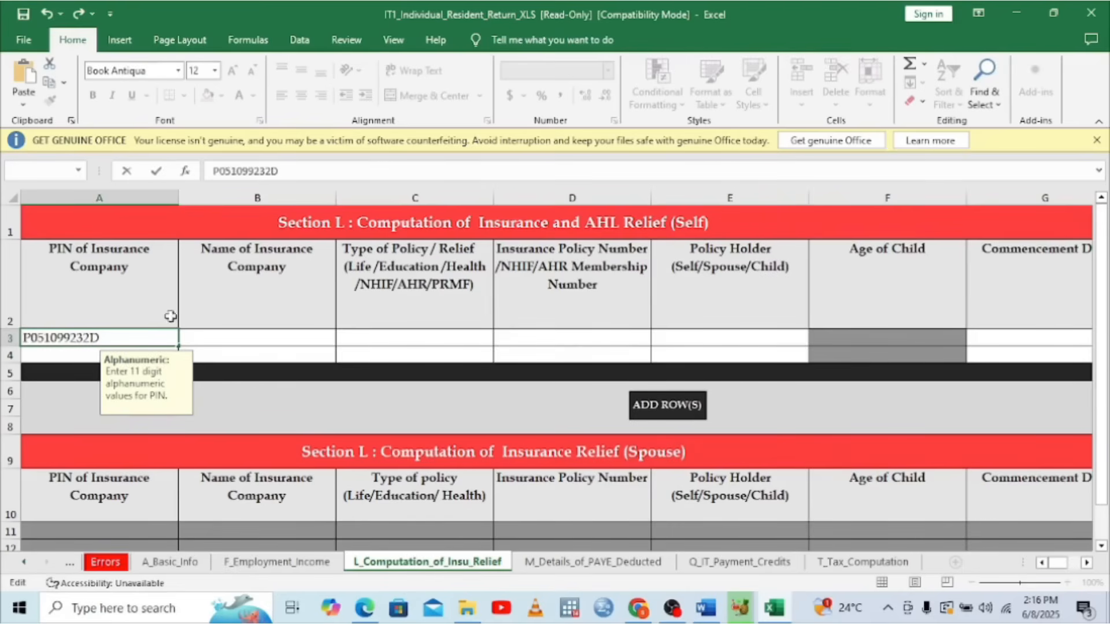
pyautogui.click(235, 341)
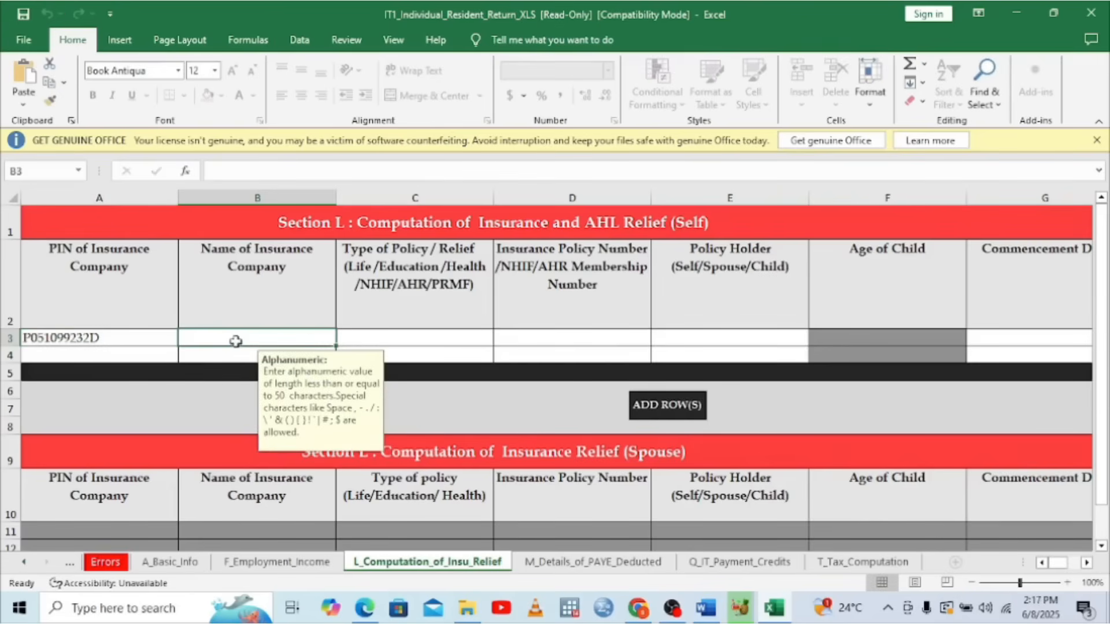
# Enter NHIF as the insurance company name and choose NHIF as policy type
pyautogui.write('NHIF')
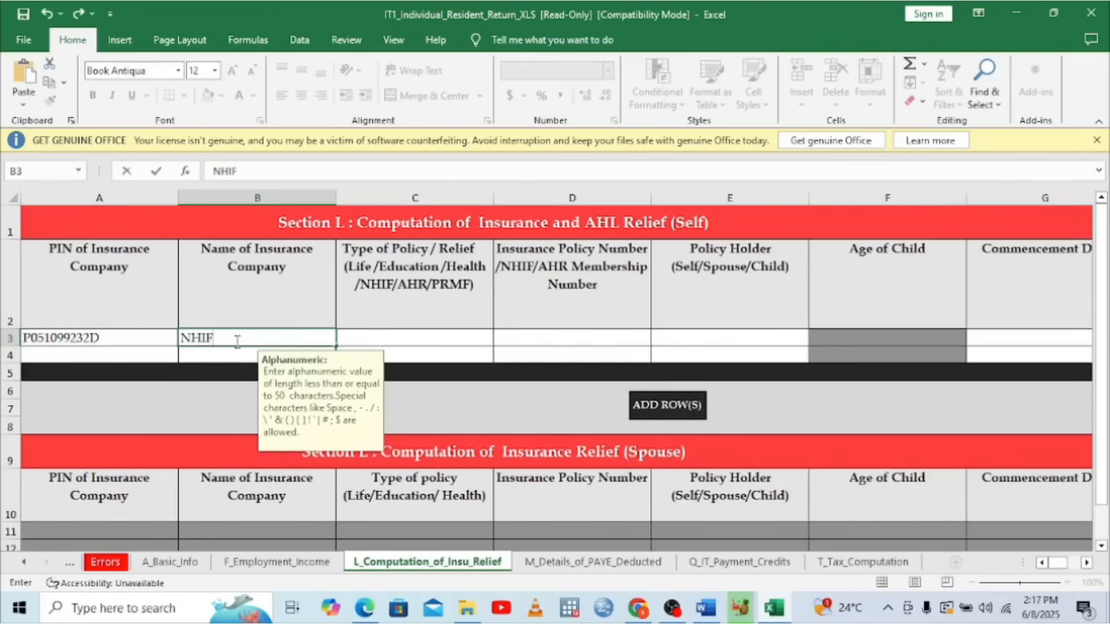
pyautogui.click(378, 332)
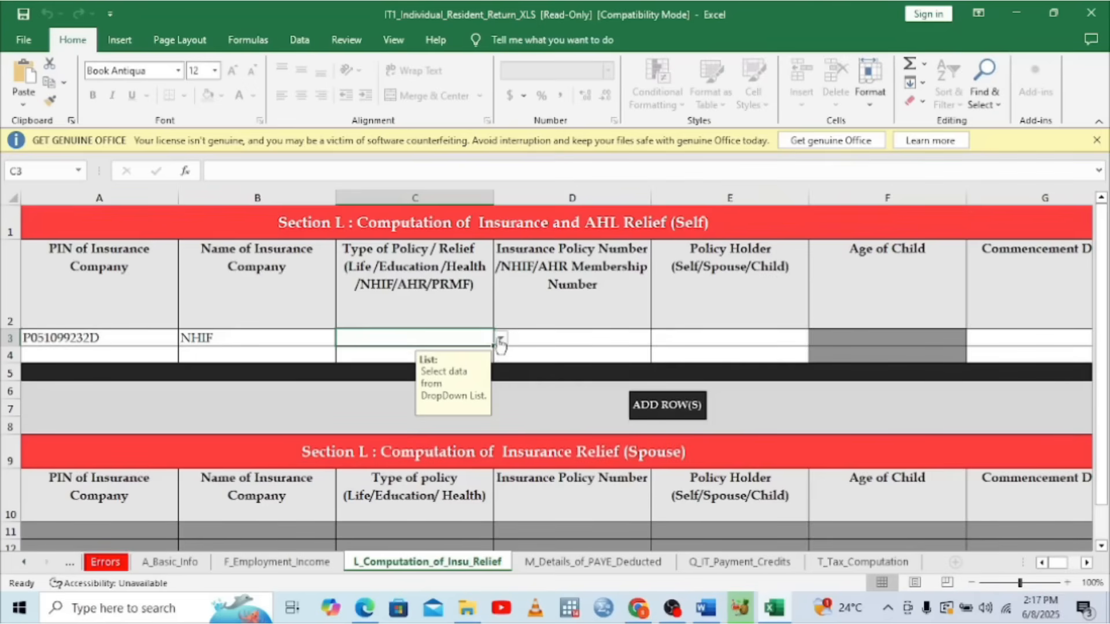
pyautogui.click(500, 340)
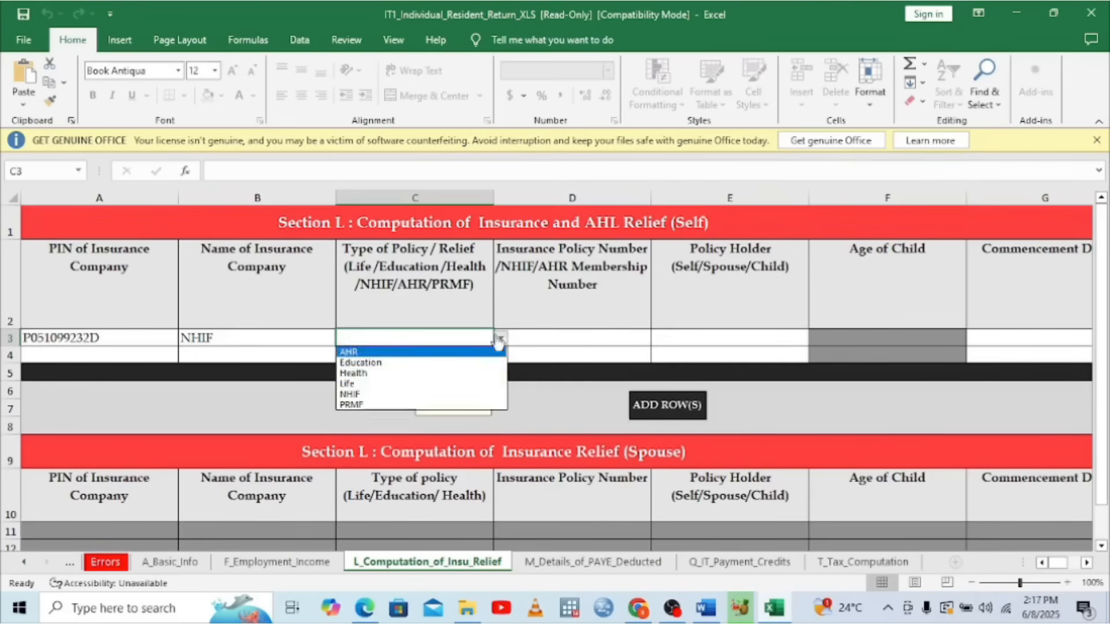
pyautogui.click(351, 396)
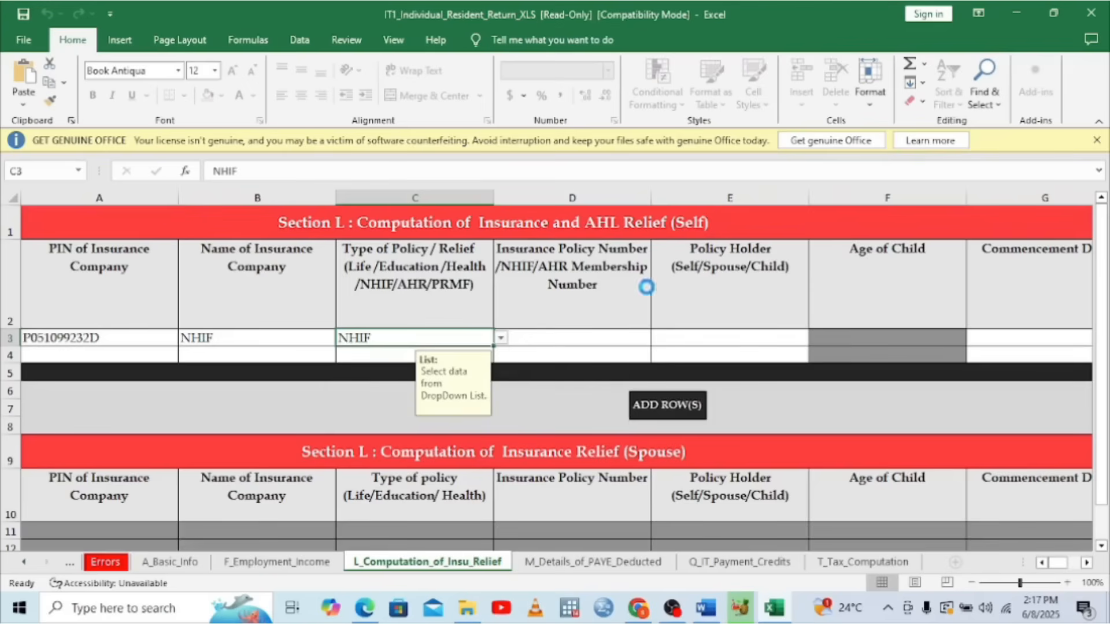
# Begin the membership number in D3, then bring up the P9 PDF
pyautogui.click(564, 335)
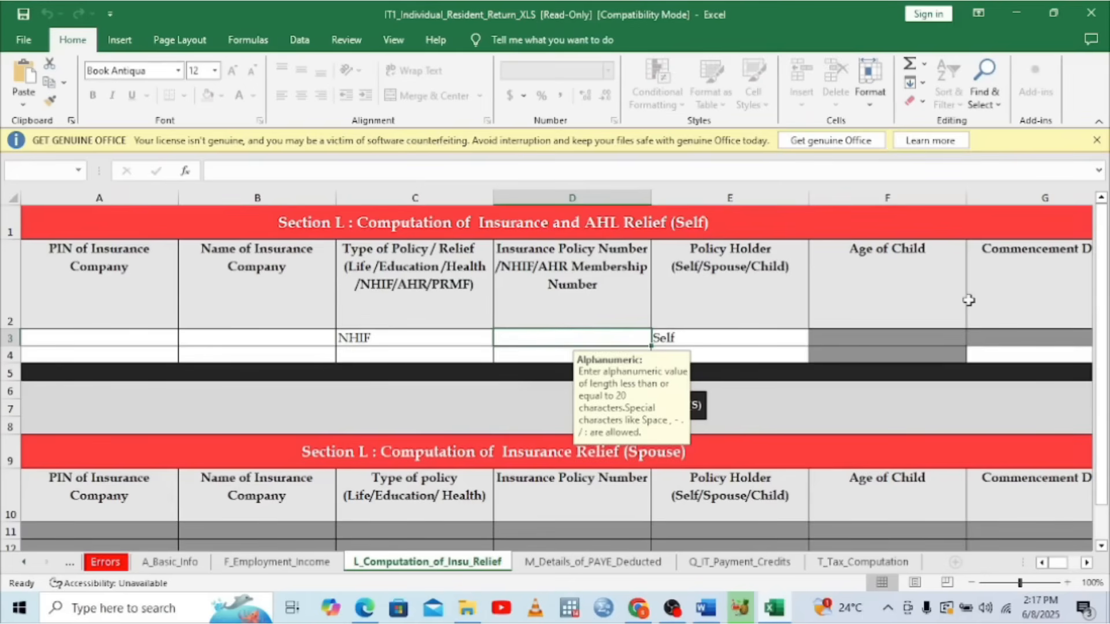
pyautogui.click(529, 335)
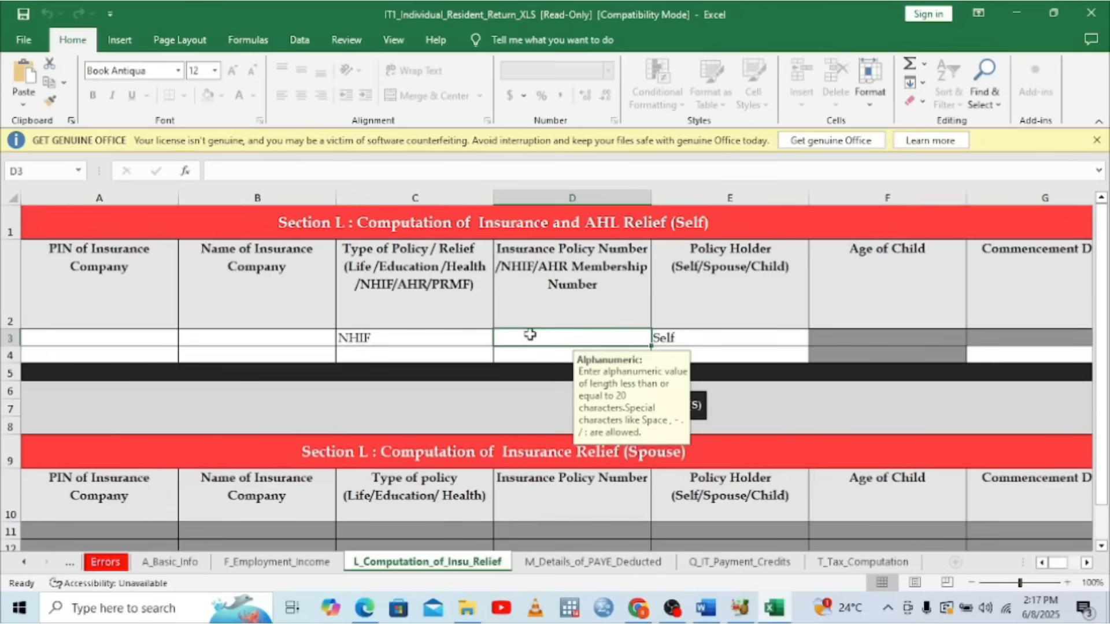
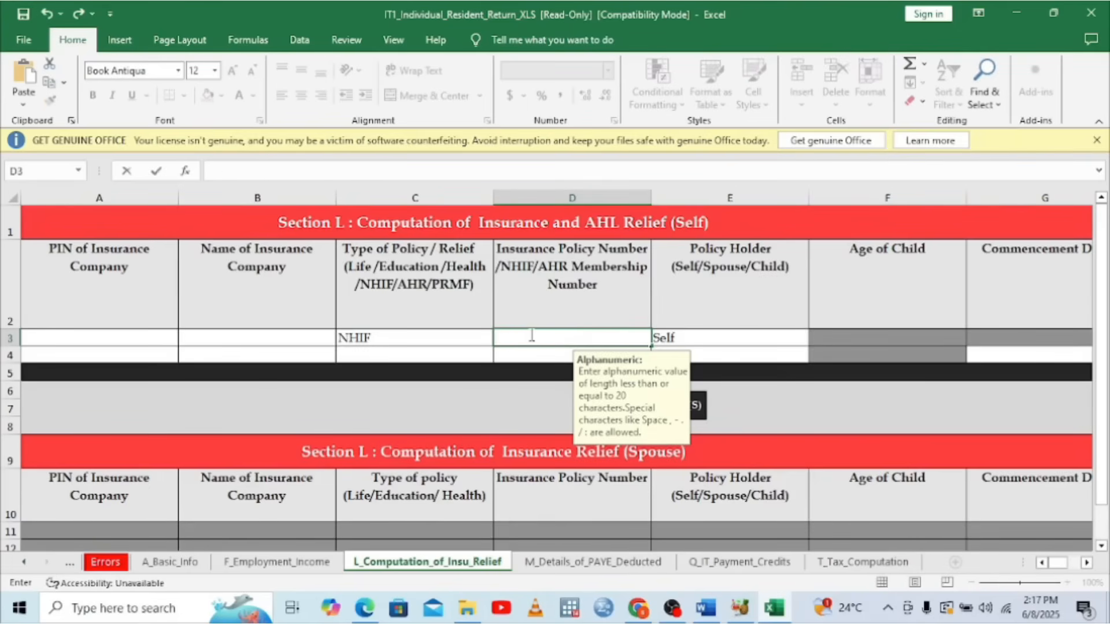
pyautogui.moveTo(369, 613)
pyautogui.click(369, 557)
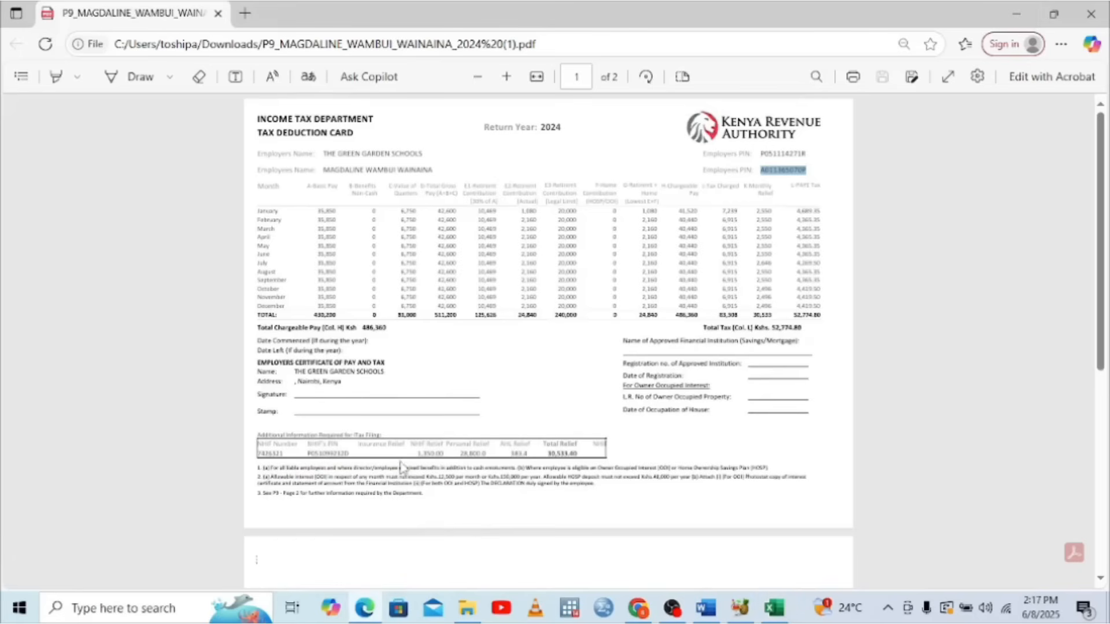
pyautogui.moveTo(285, 453); pyautogui.dragTo(258, 452)
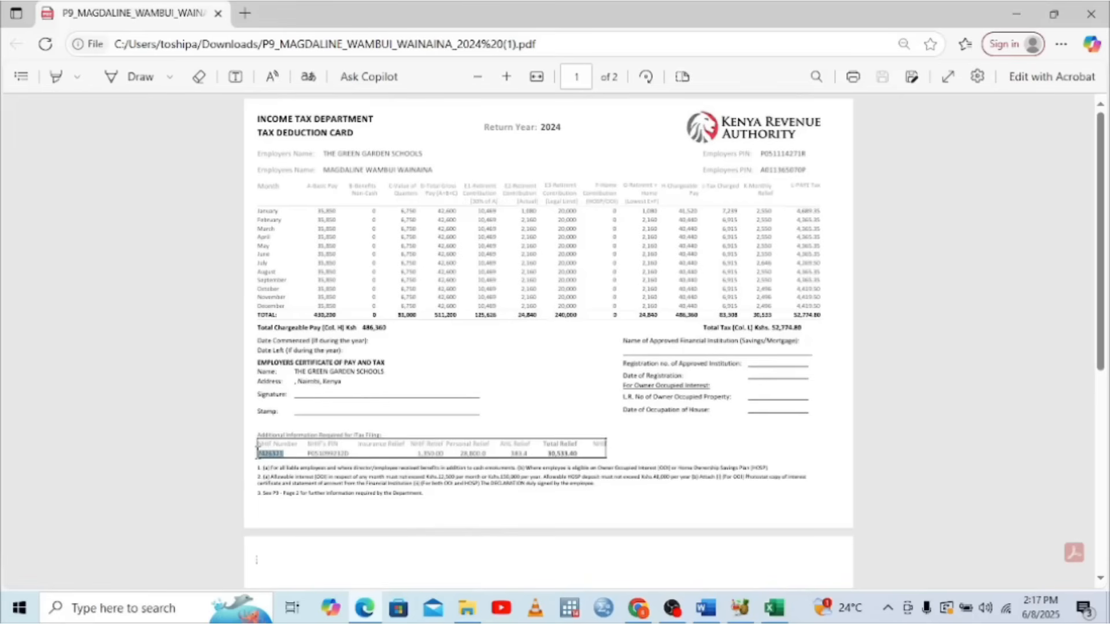
pyautogui.rightClick(258, 453)
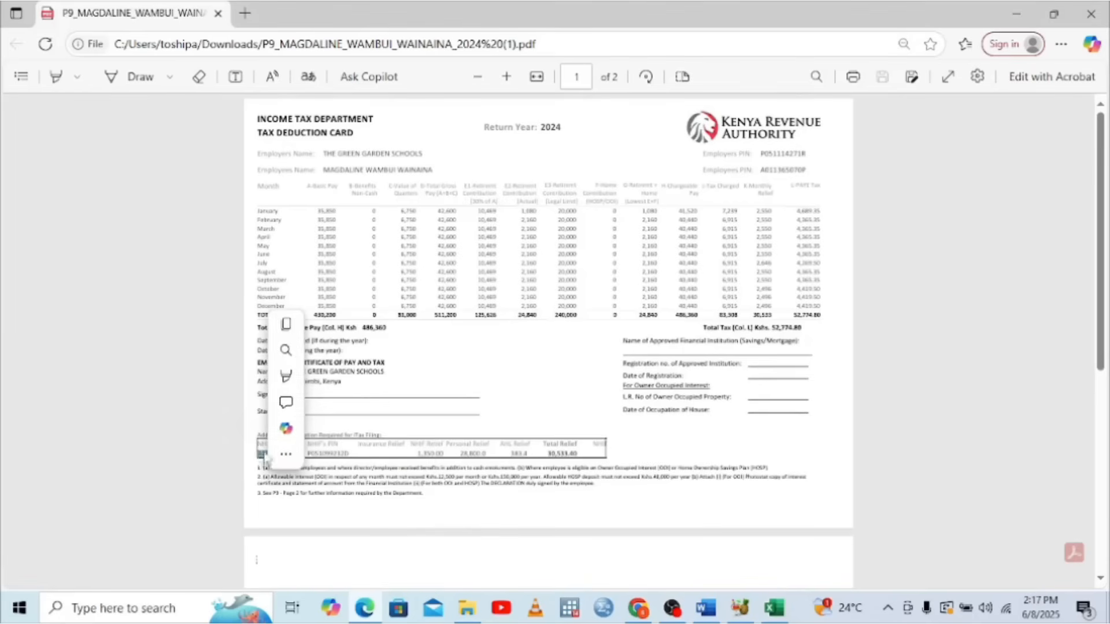
pyautogui.click(370, 327)
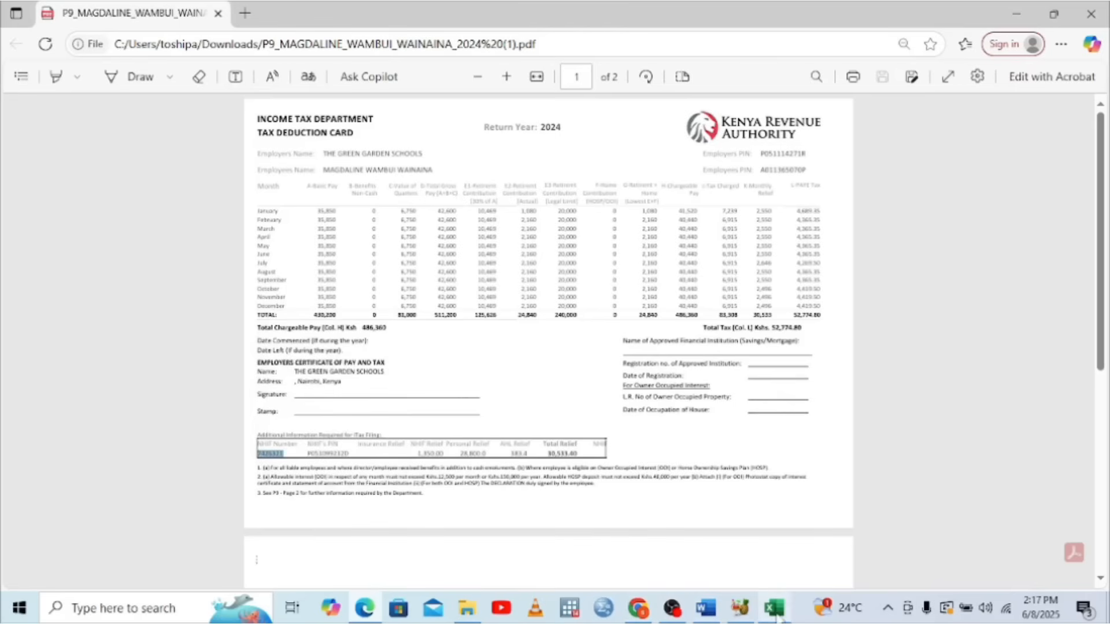
pyautogui.click(773, 608)
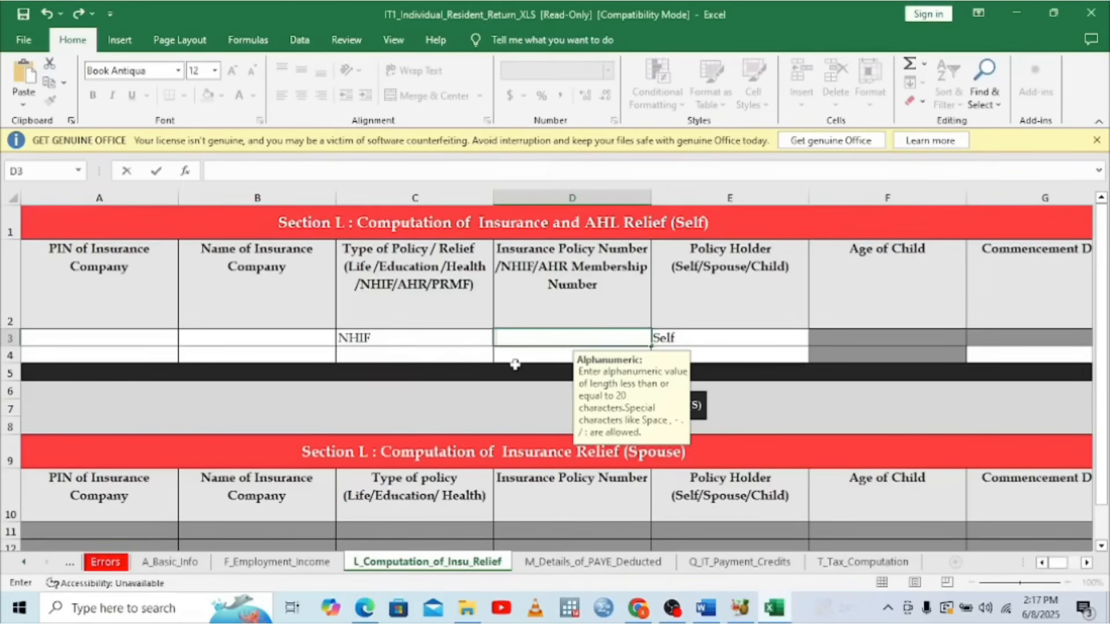
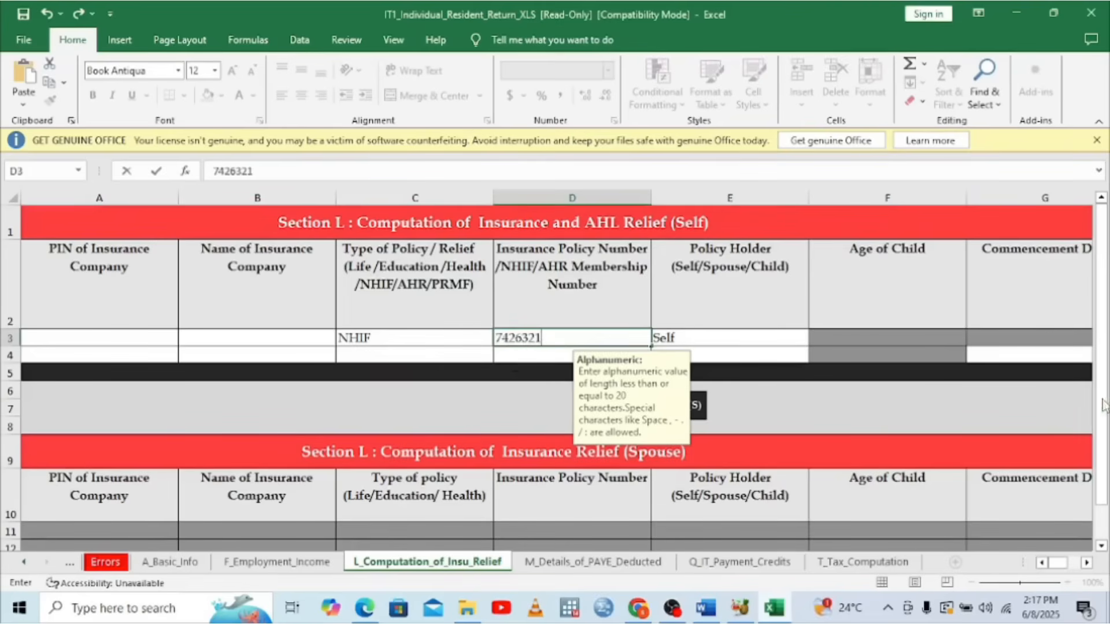
# Scroll right to the annual premium cell J3, then view the P9 PDF again
pyautogui.click(1086, 562)
pyautogui.click(1087, 565)
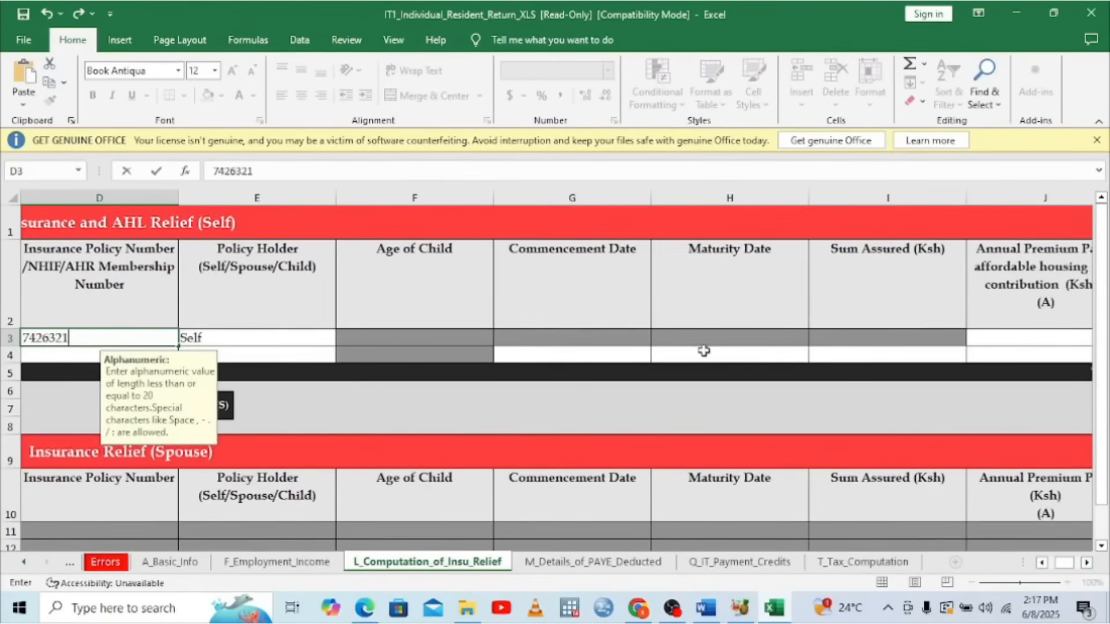
pyautogui.click(1087, 564)
pyautogui.click(1087, 563)
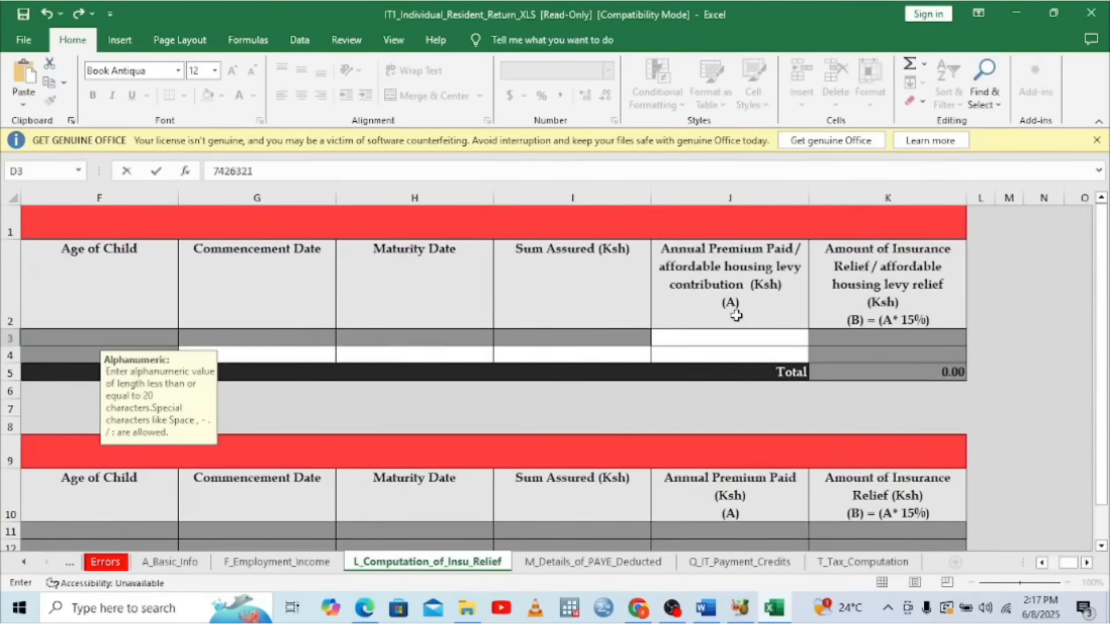
pyautogui.click(705, 341)
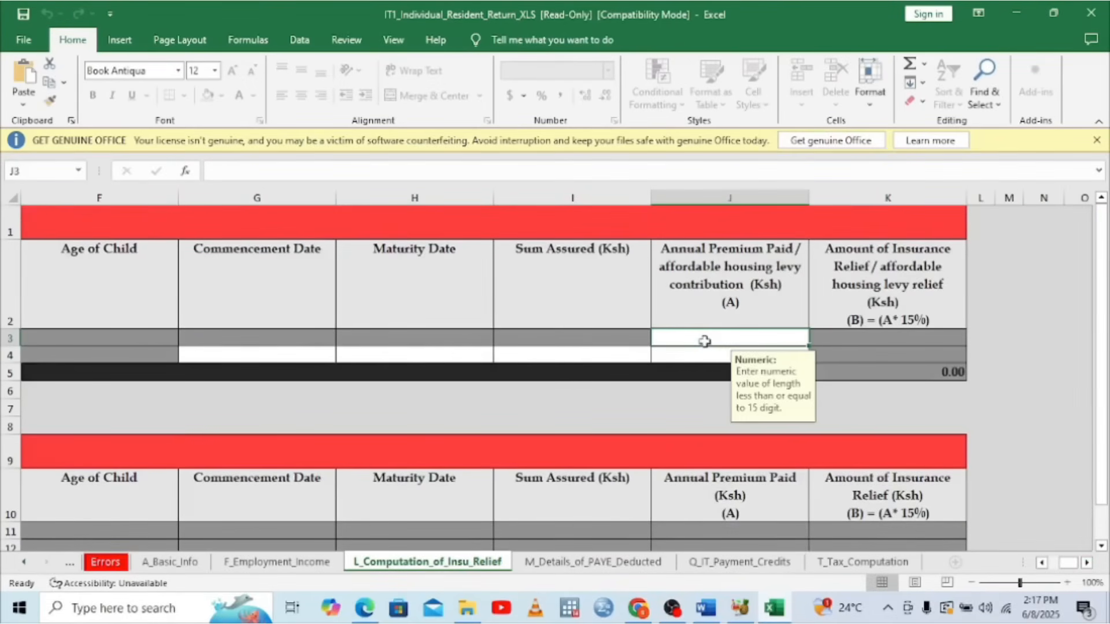
pyautogui.click(368, 611)
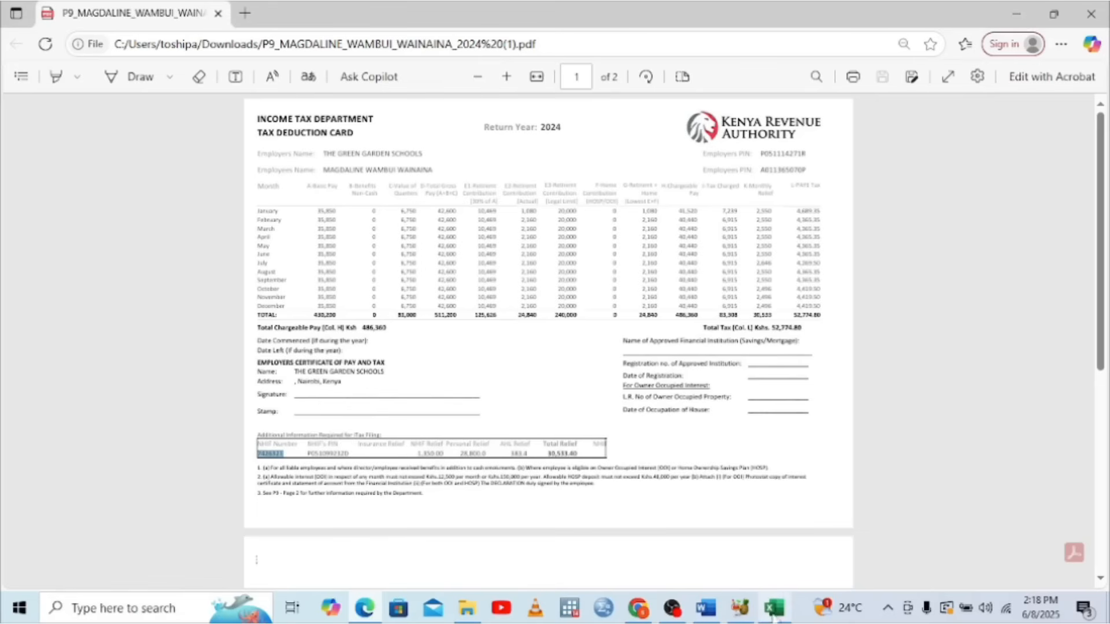
# Note '1350=15%' with '100%' beneath it in a blank Word document
pyautogui.click(705, 608)
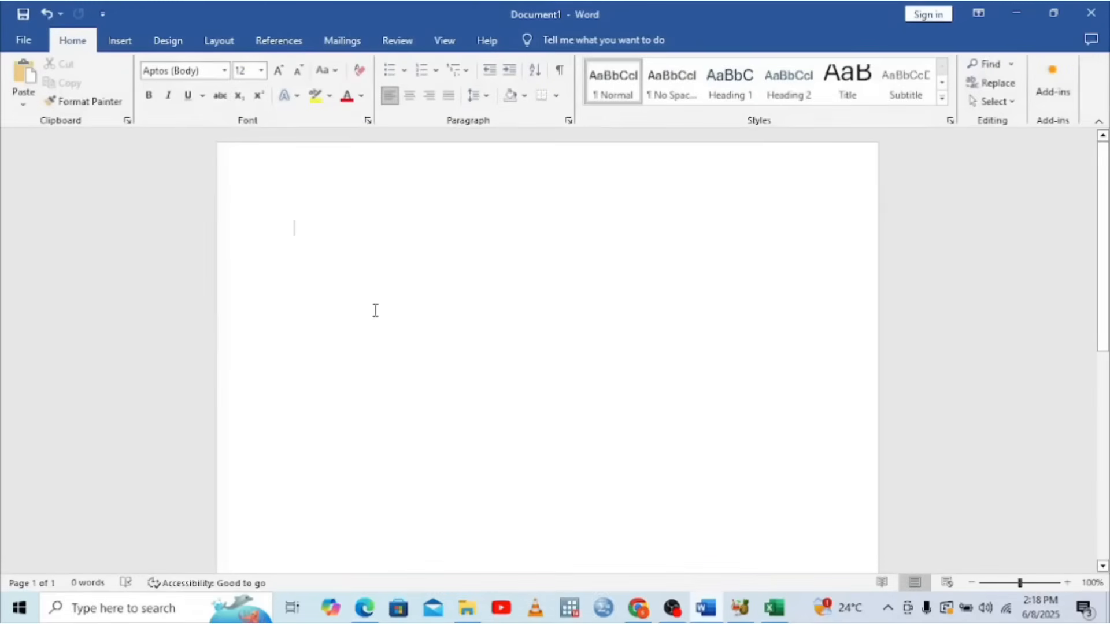
pyautogui.write('1350')
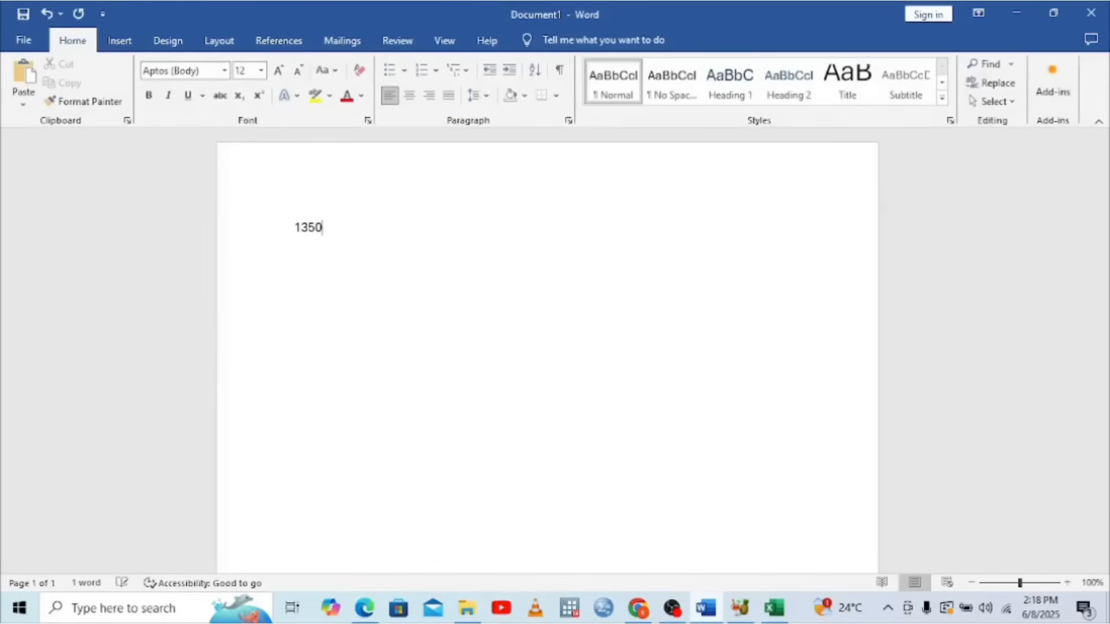
pyautogui.write('=15%')
pyautogui.press('Return')
pyautogui.press('Return')
pyautogui.press('Return')
pyautogui.press('BackSpace')
pyautogui.press('BackSpace')
pyautogui.press('BackSpace')
pyautogui.write('100')
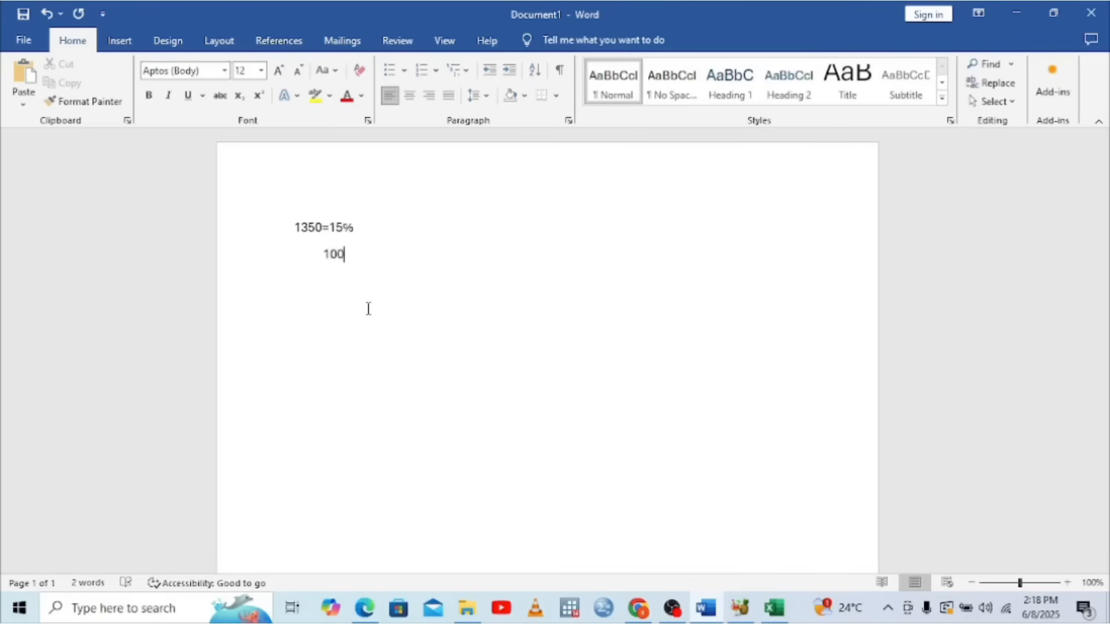
pyautogui.write('%')
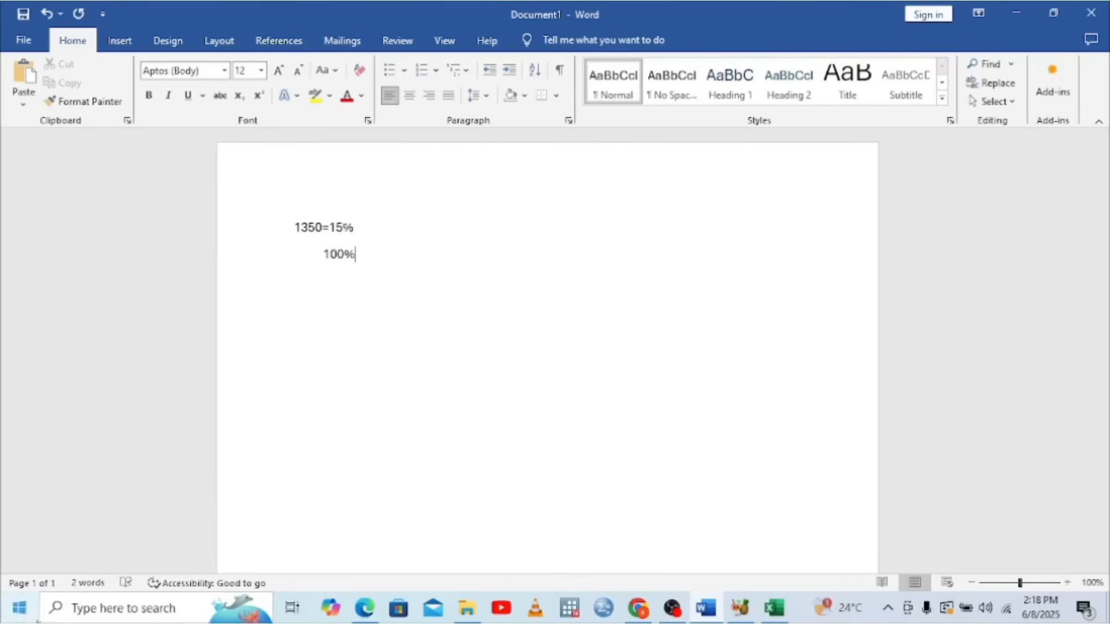
# Search Windows for the Calculator app with 'CAL'
pyautogui.click(112, 616)
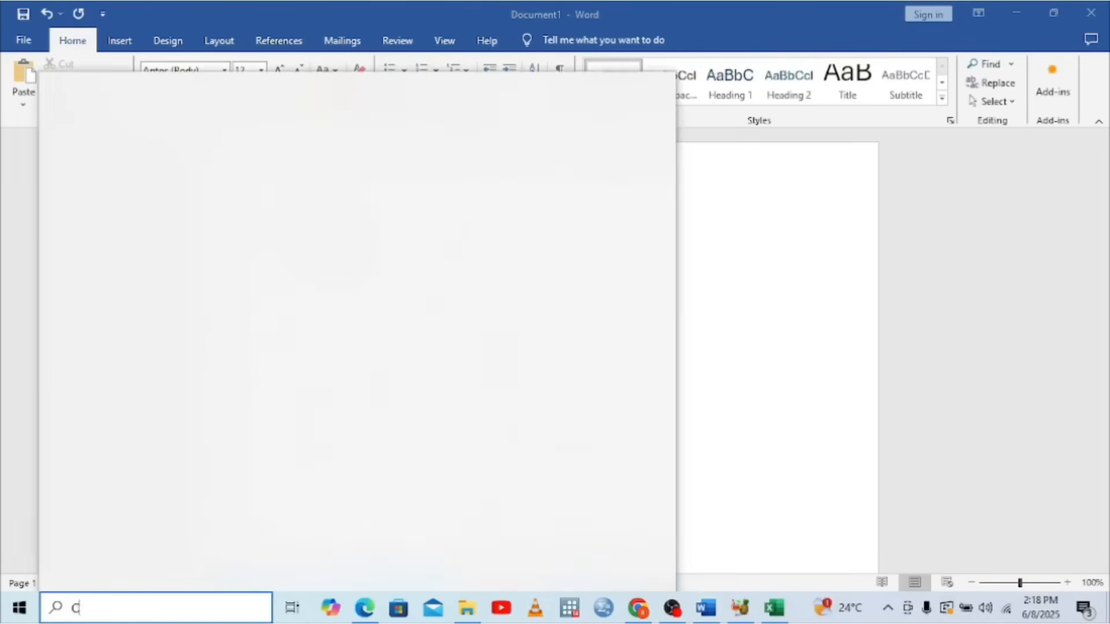
pyautogui.write('AL')
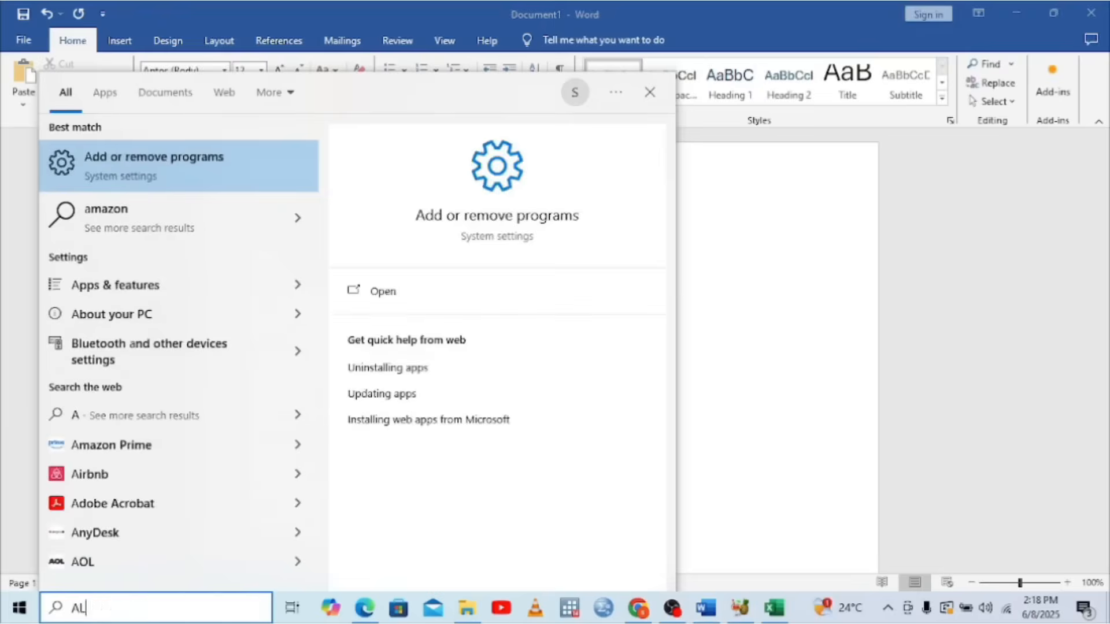
pyautogui.press('BackSpace')
pyautogui.press('BackSpace')
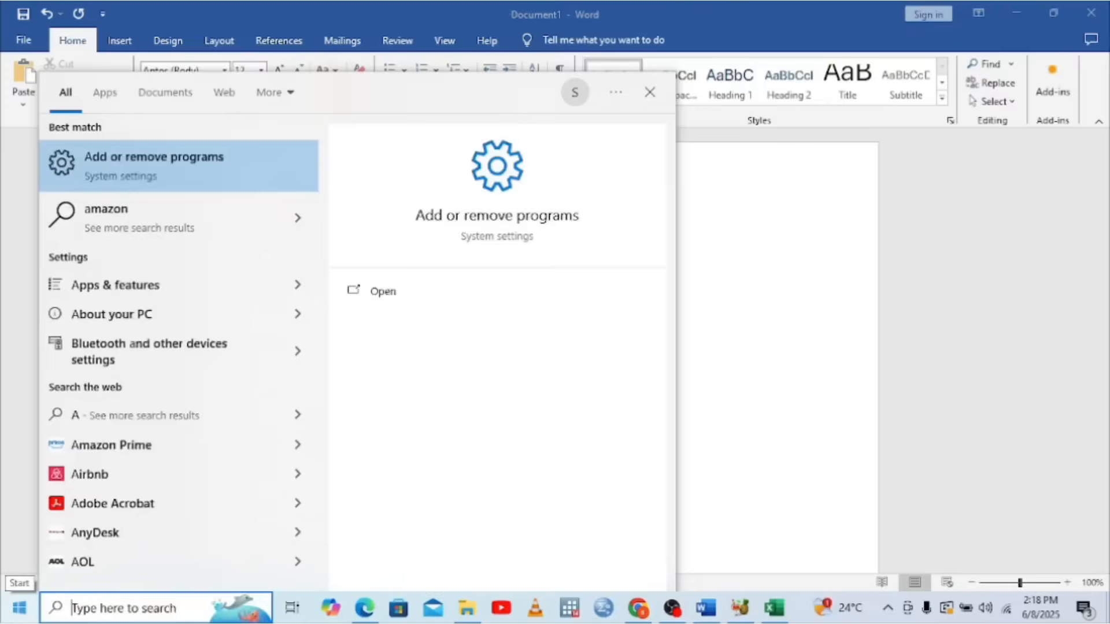
pyautogui.write('CAL')
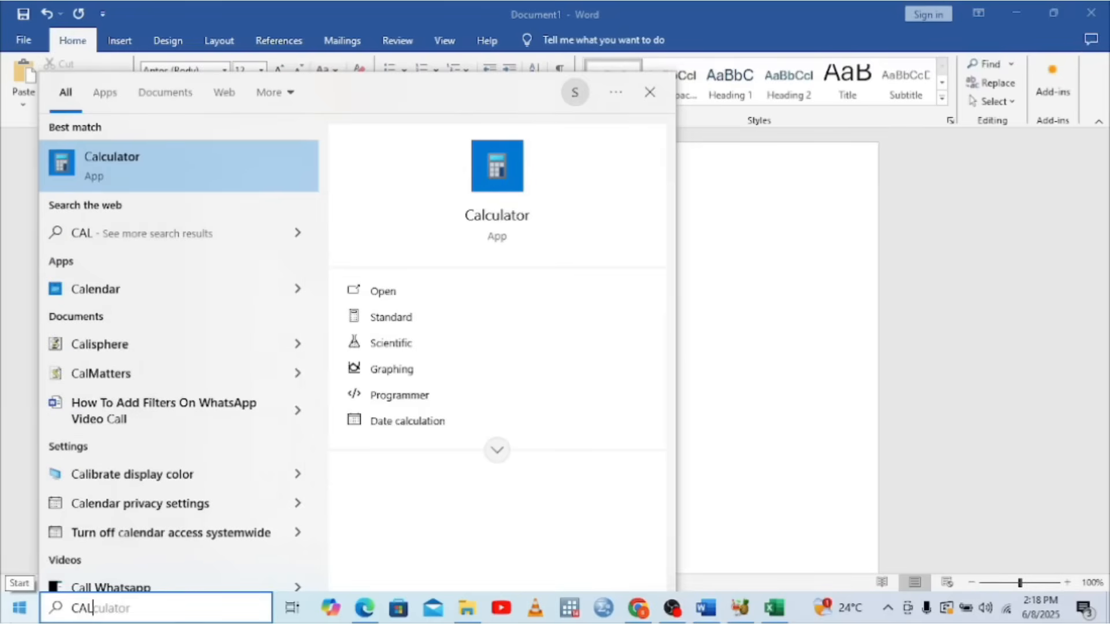
# In Calculator, multiply 1350 by 100 to get 135,000
pyautogui.click(149, 173)
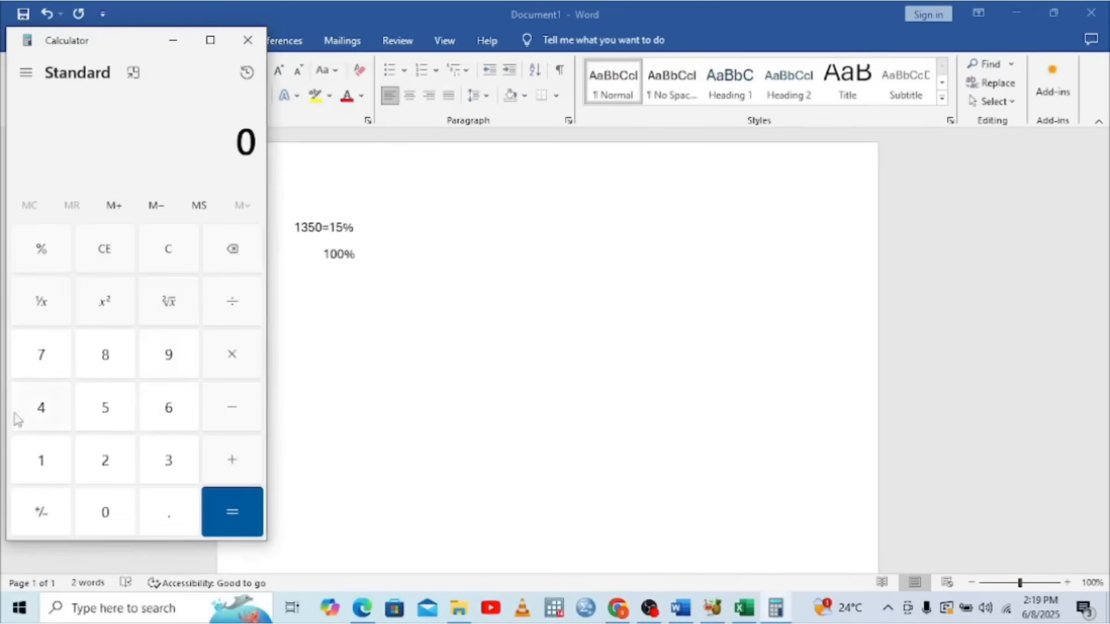
pyautogui.click(40, 462)
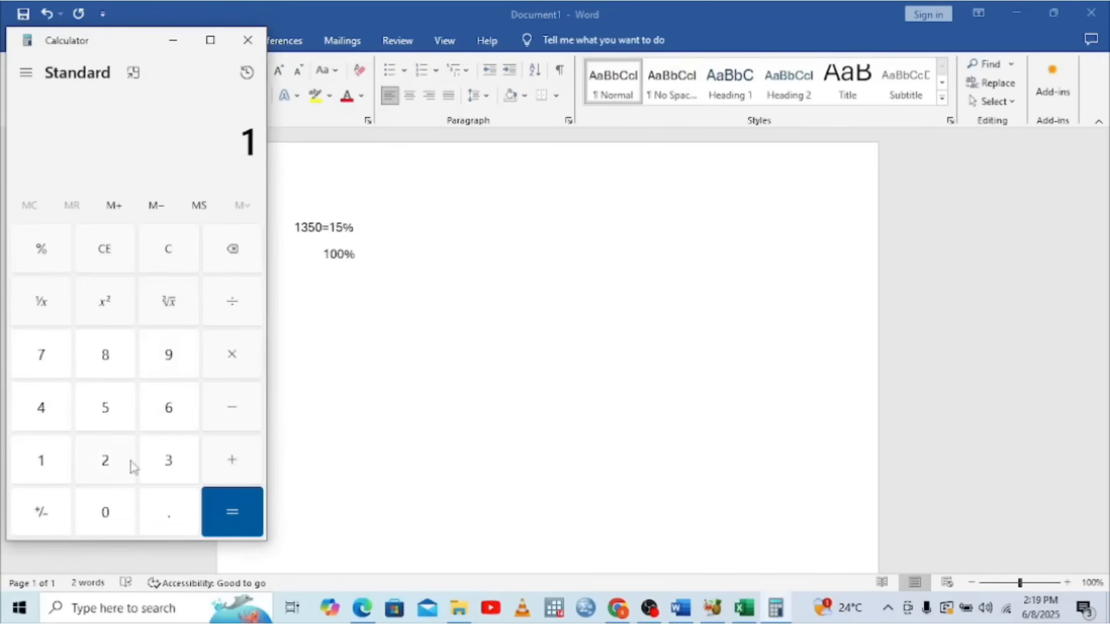
pyautogui.click(172, 444)
pyautogui.click(107, 408)
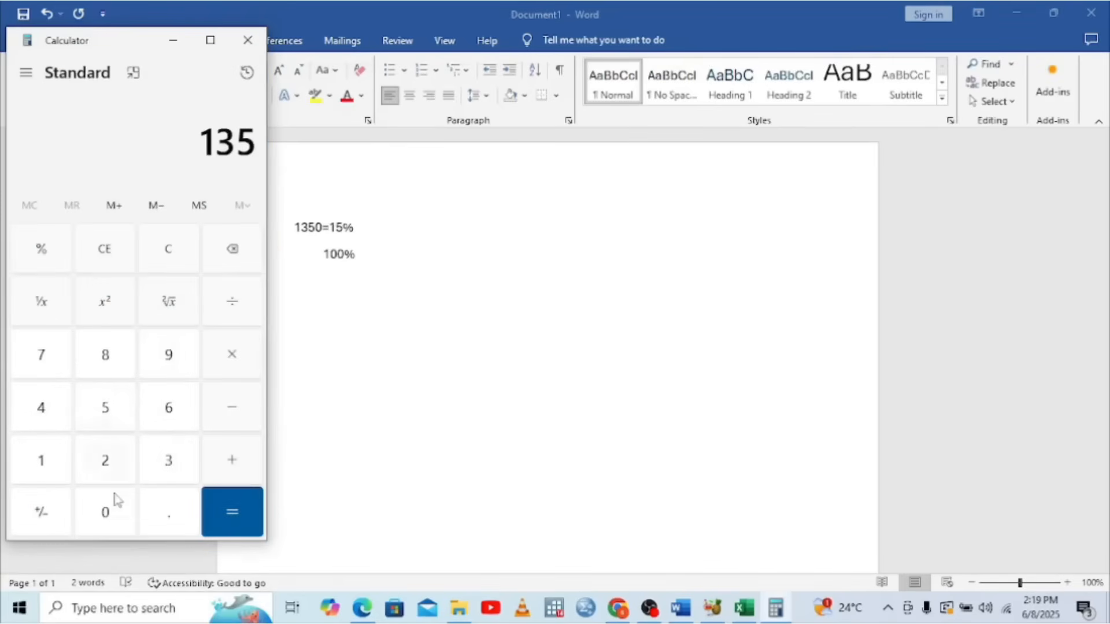
pyautogui.click(107, 511)
pyautogui.click(231, 355)
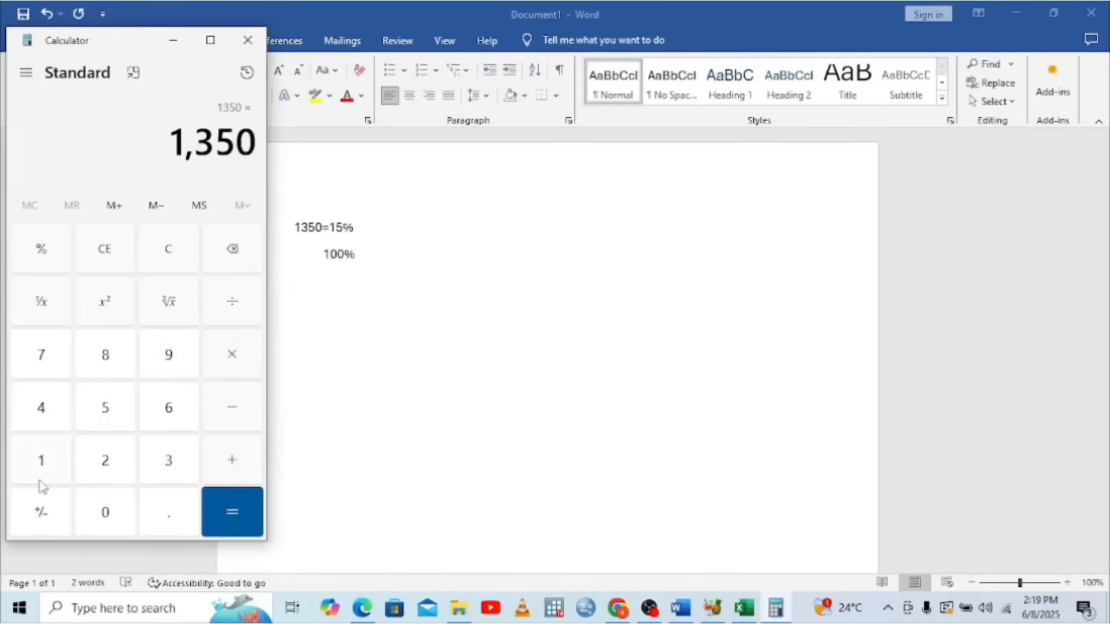
pyautogui.click(44, 462)
pyautogui.click(106, 523)
pyautogui.click(105, 523)
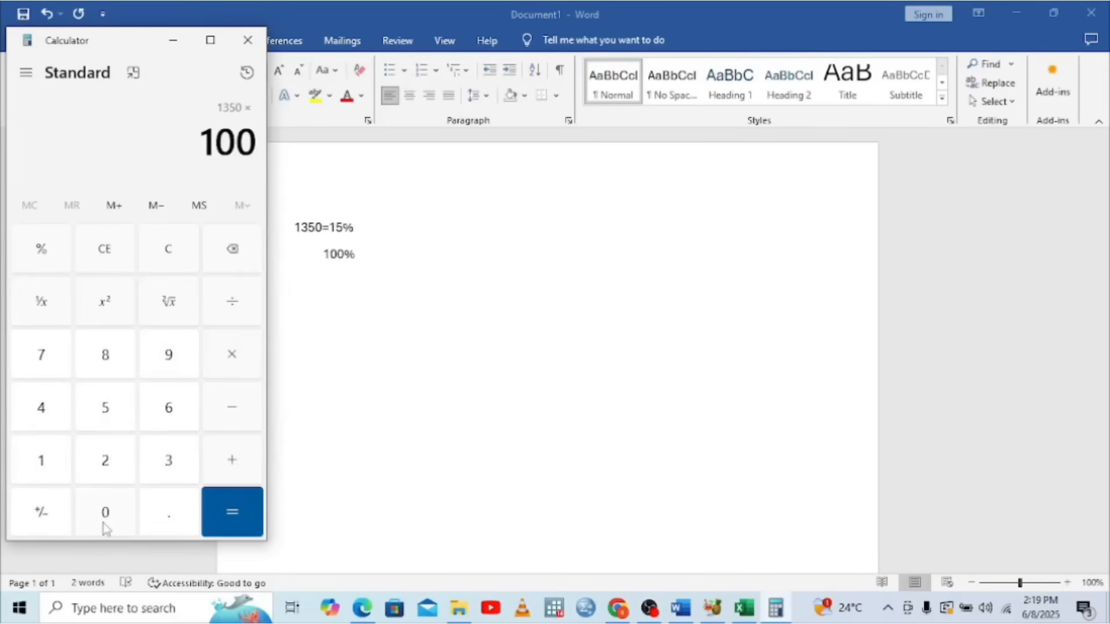
pyautogui.click(237, 511)
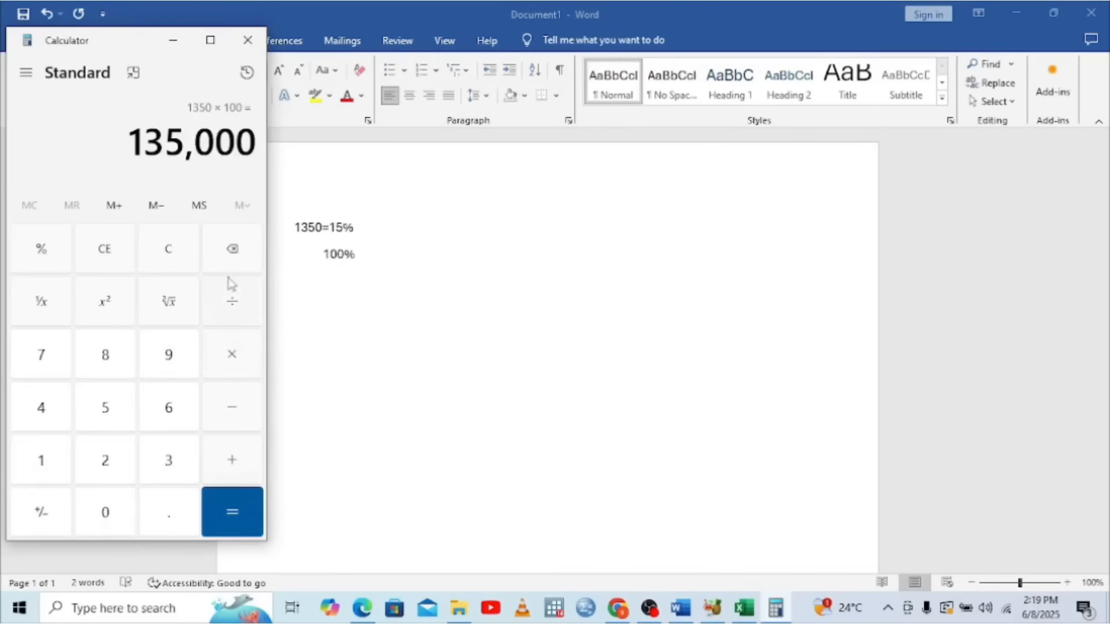
# Divide 135,000 by 15 to get the annual premium of 9,000
pyautogui.click(232, 307)
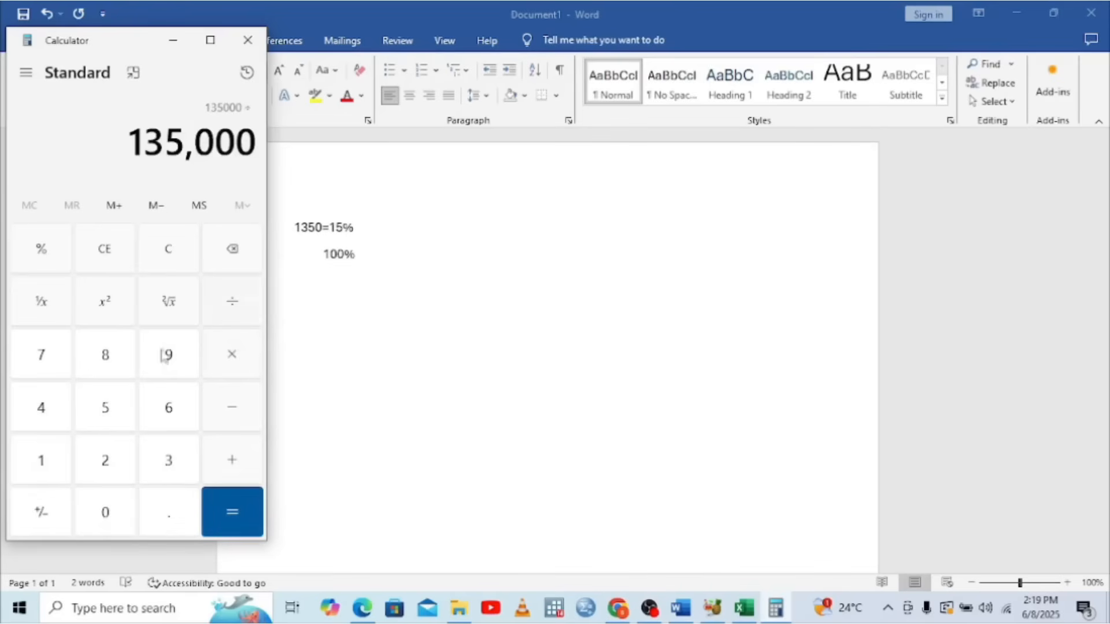
pyautogui.click(40, 462)
pyautogui.click(111, 418)
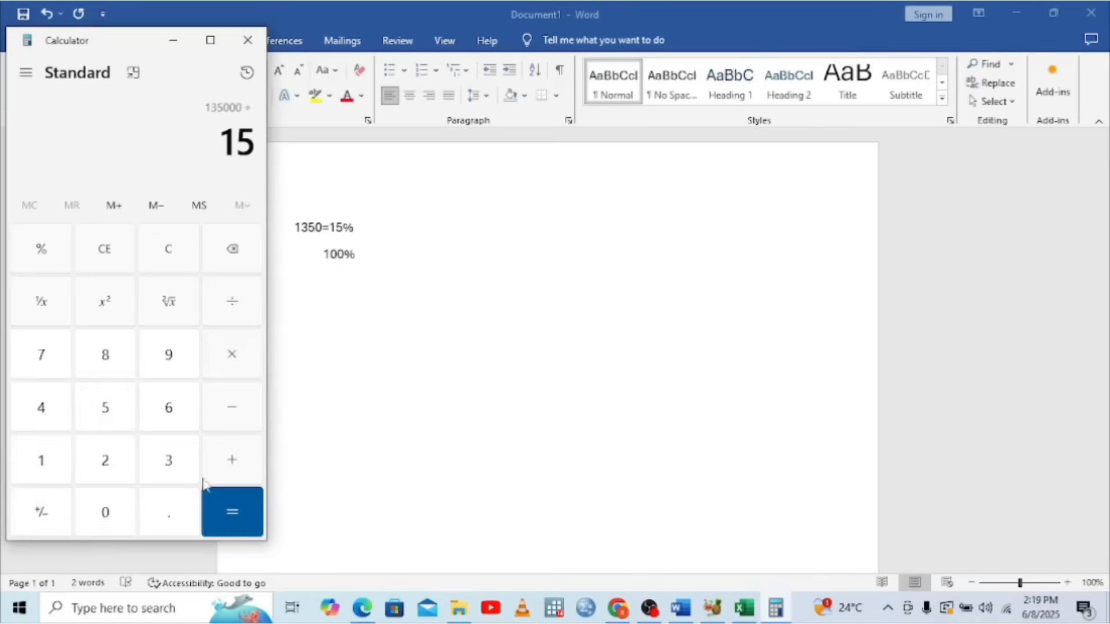
pyautogui.click(240, 501)
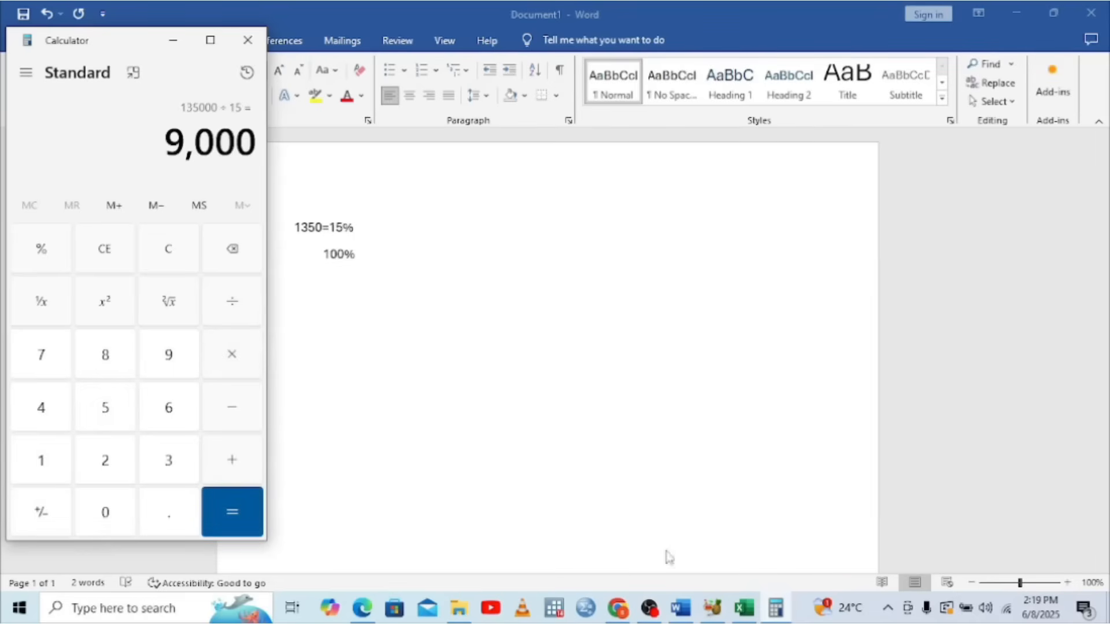
# Enter 9000 in cell J3 so relief computes to 1,350, then go back to the P9 PDF
pyautogui.click(747, 617)
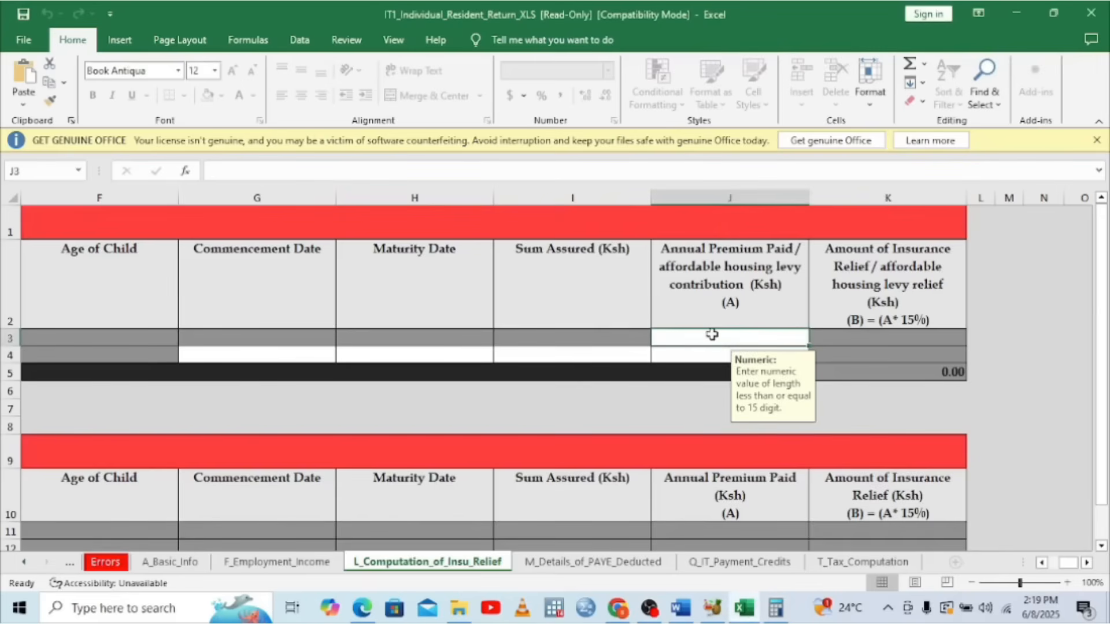
pyautogui.write('9000')
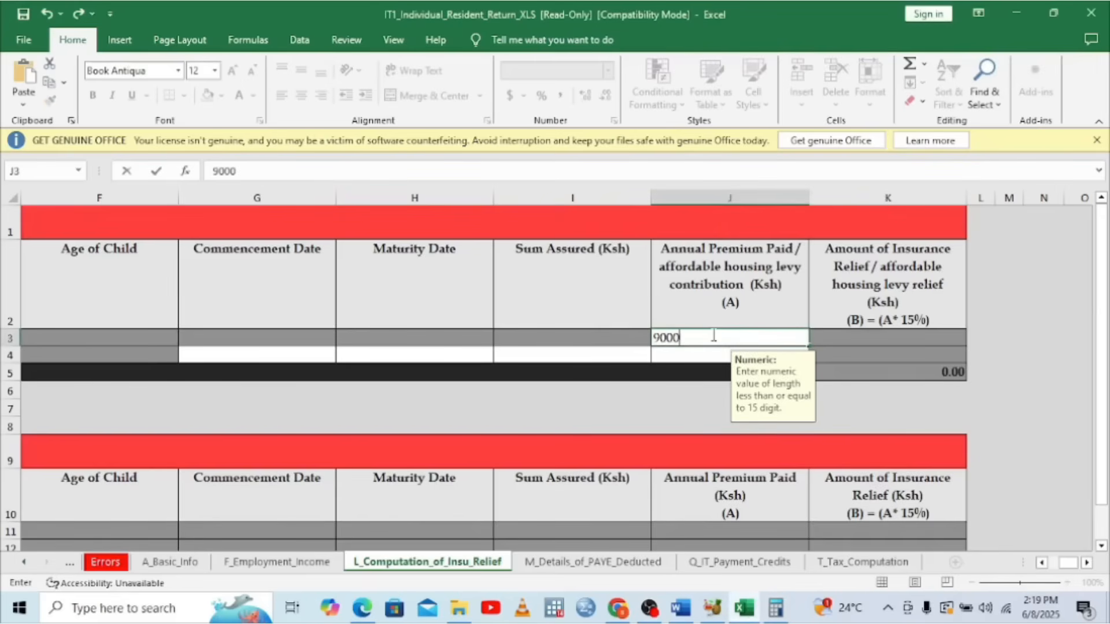
pyautogui.press('Return')
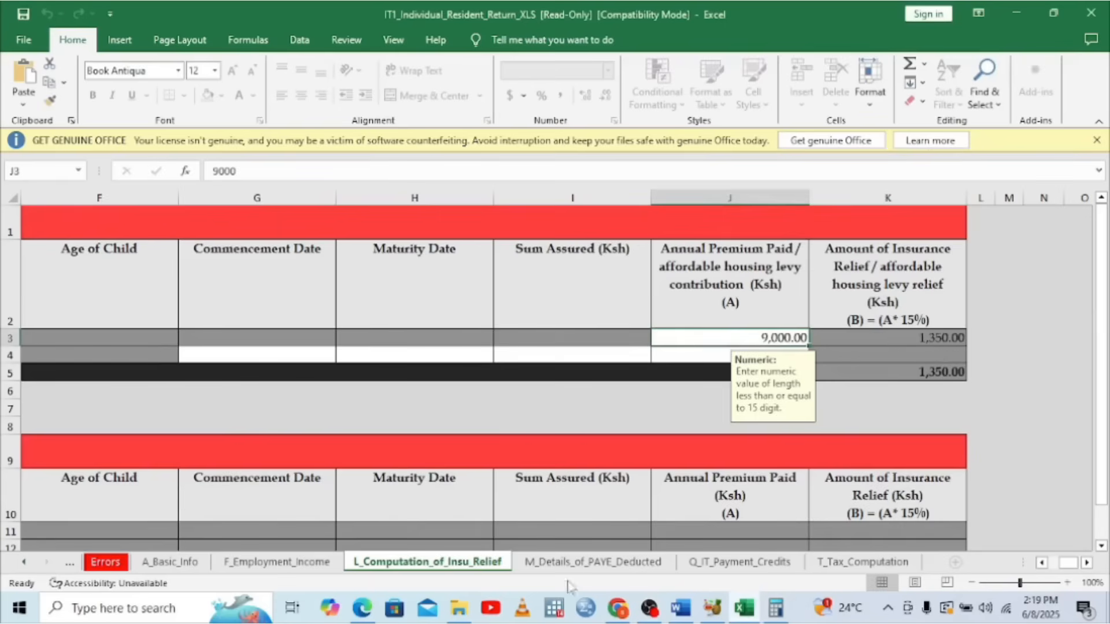
pyautogui.click(362, 608)
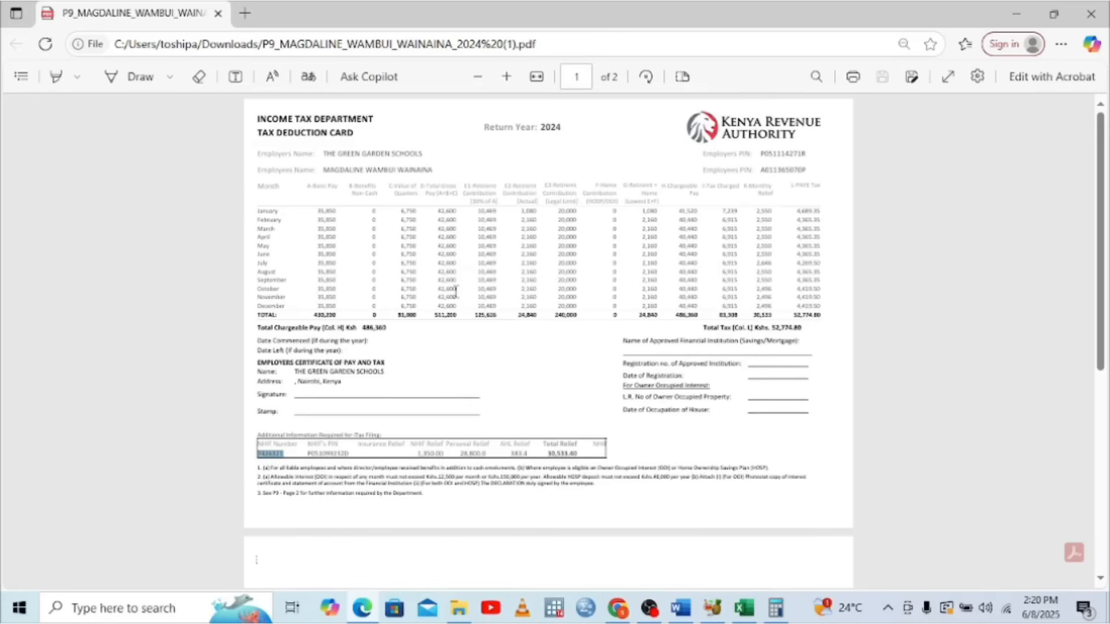
# Browse the Downloads folder and Chrome's download history, then come back to Excel
pyautogui.click(458, 608)
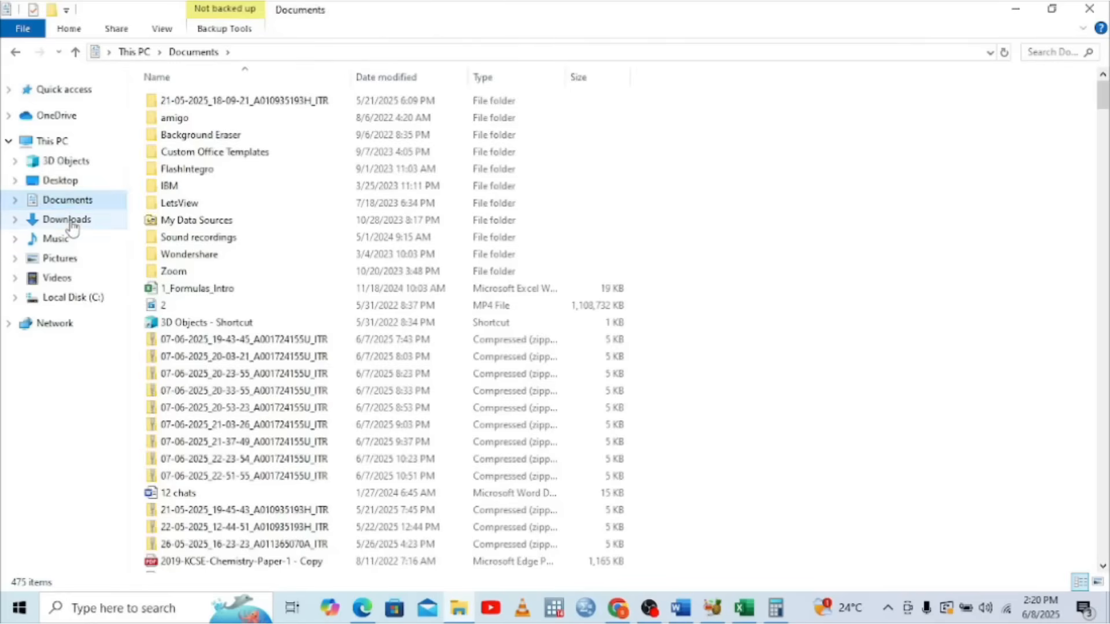
pyautogui.click(69, 223)
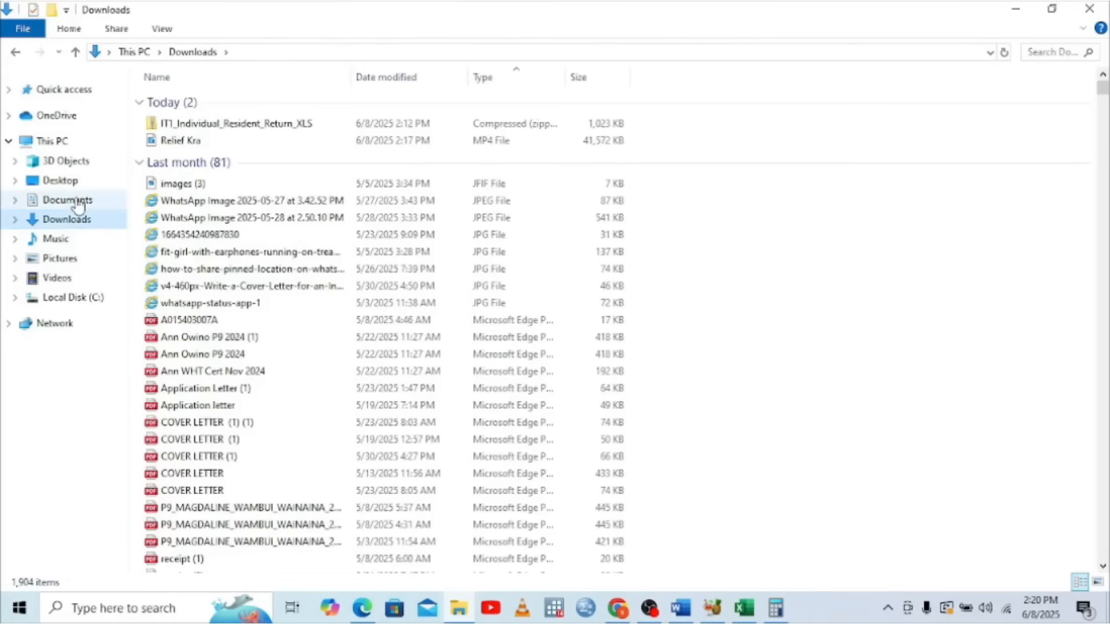
pyautogui.press('Up')
pyautogui.click(68, 222)
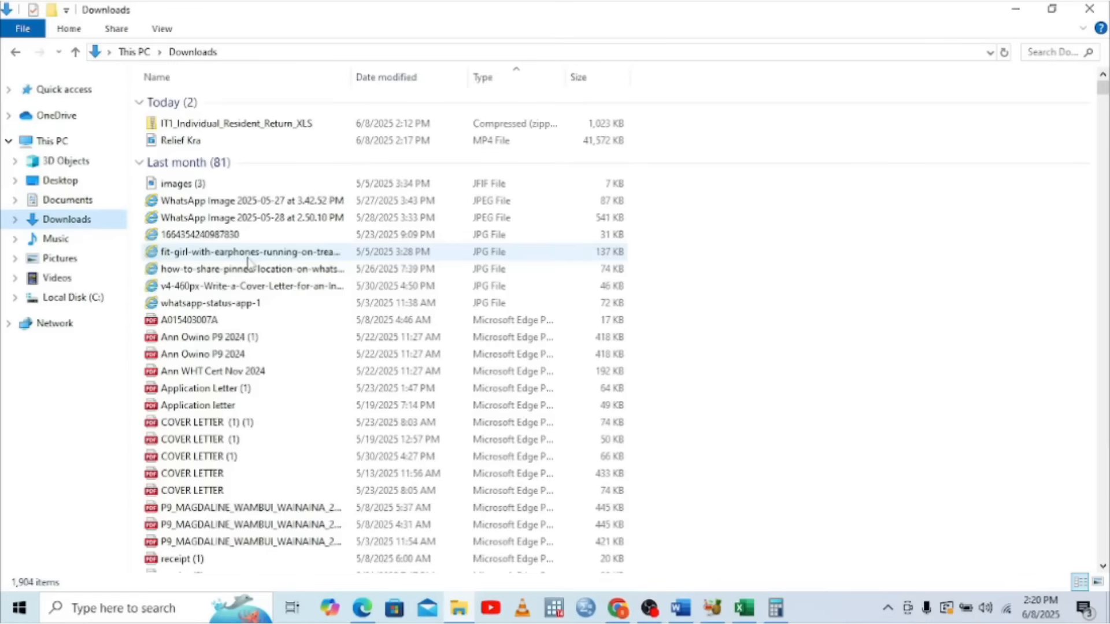
pyautogui.click(626, 613)
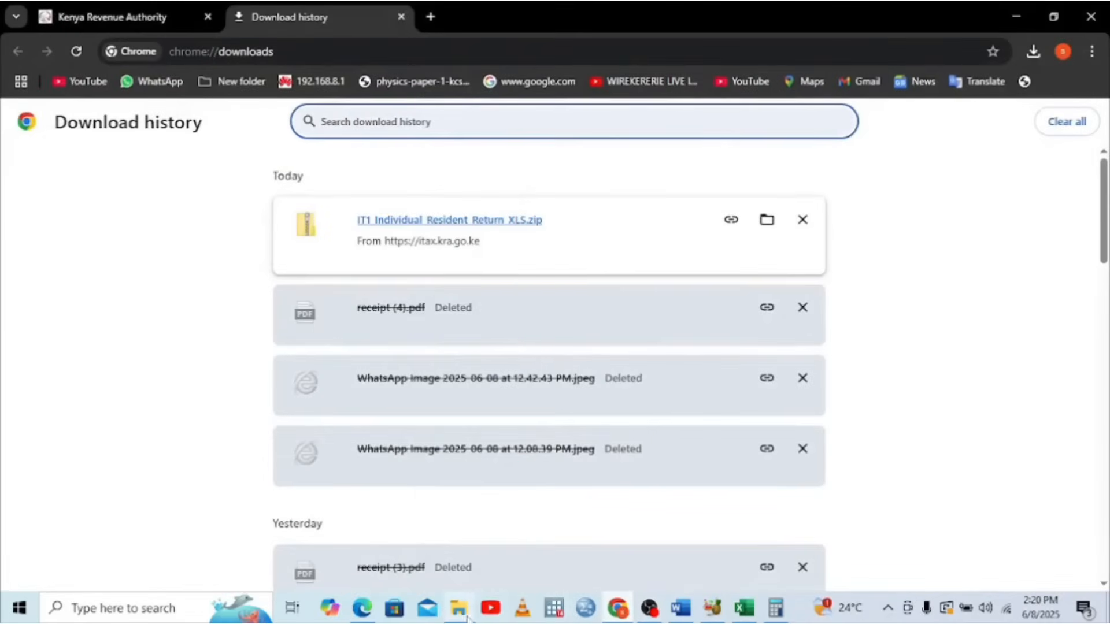
pyautogui.click(744, 613)
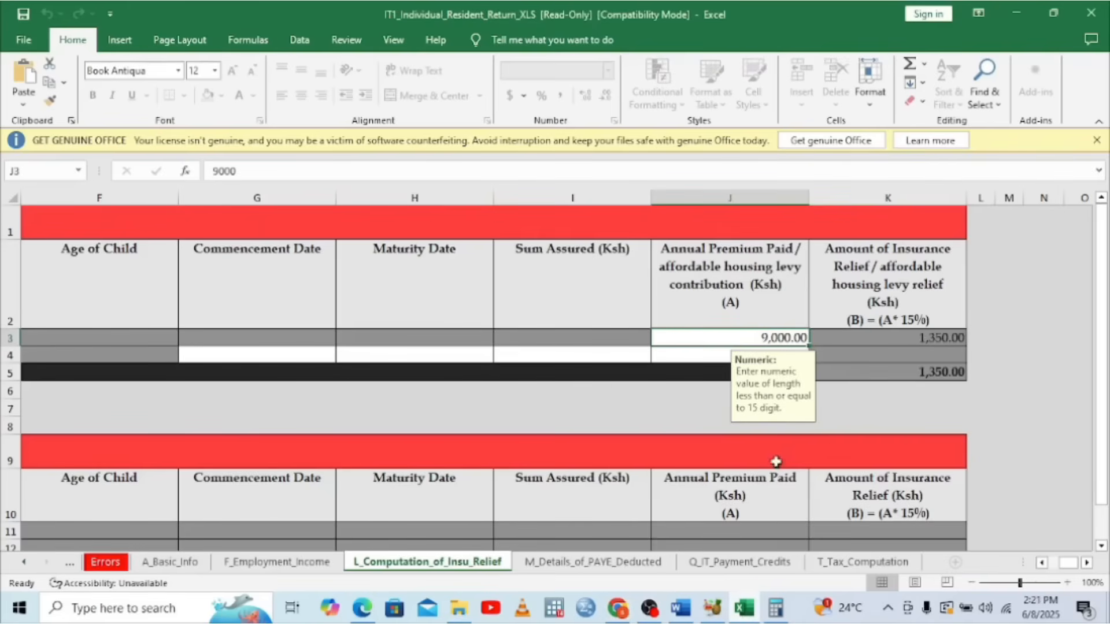
# Set the second Section L row's policy type in C4 to AHR, then view the P9 card
pyautogui.click(1102, 549)
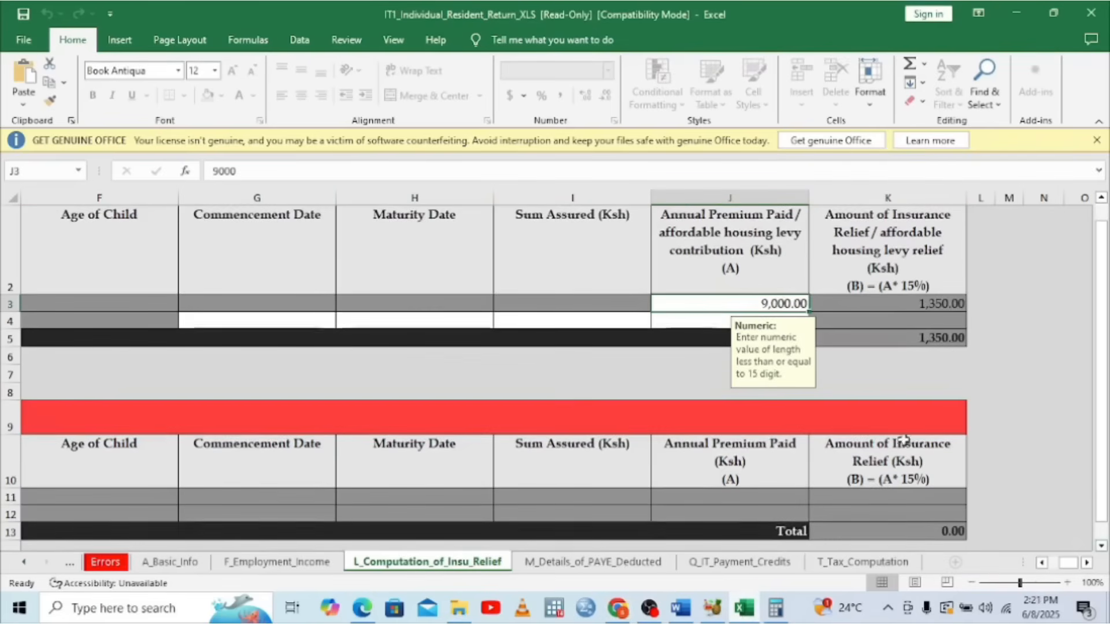
pyautogui.click(1106, 214)
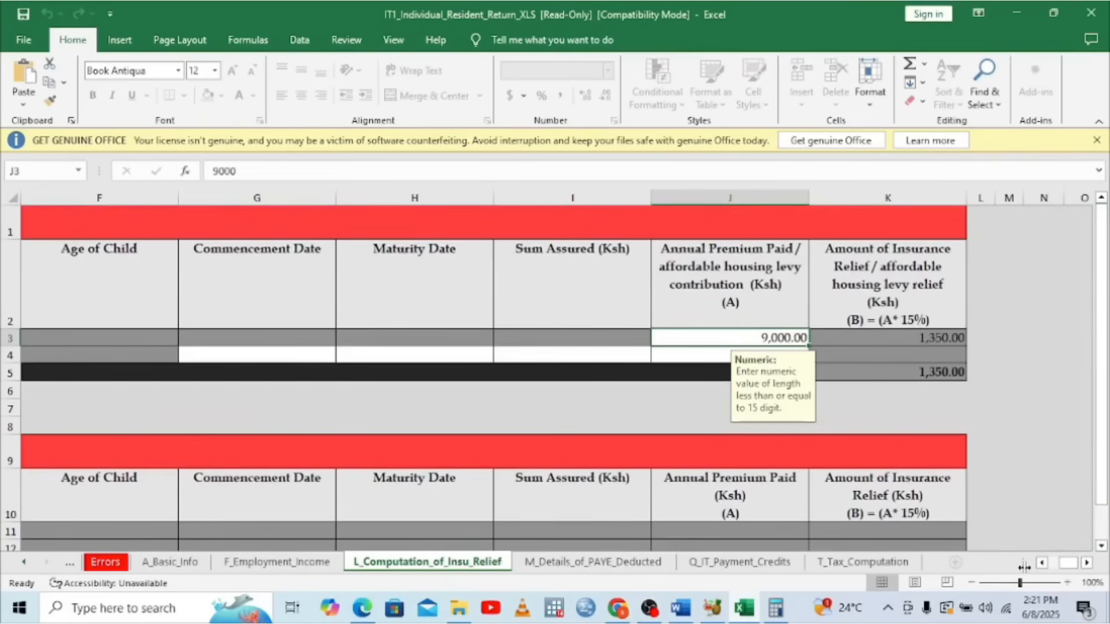
pyautogui.click(1047, 563)
pyautogui.click(1043, 564)
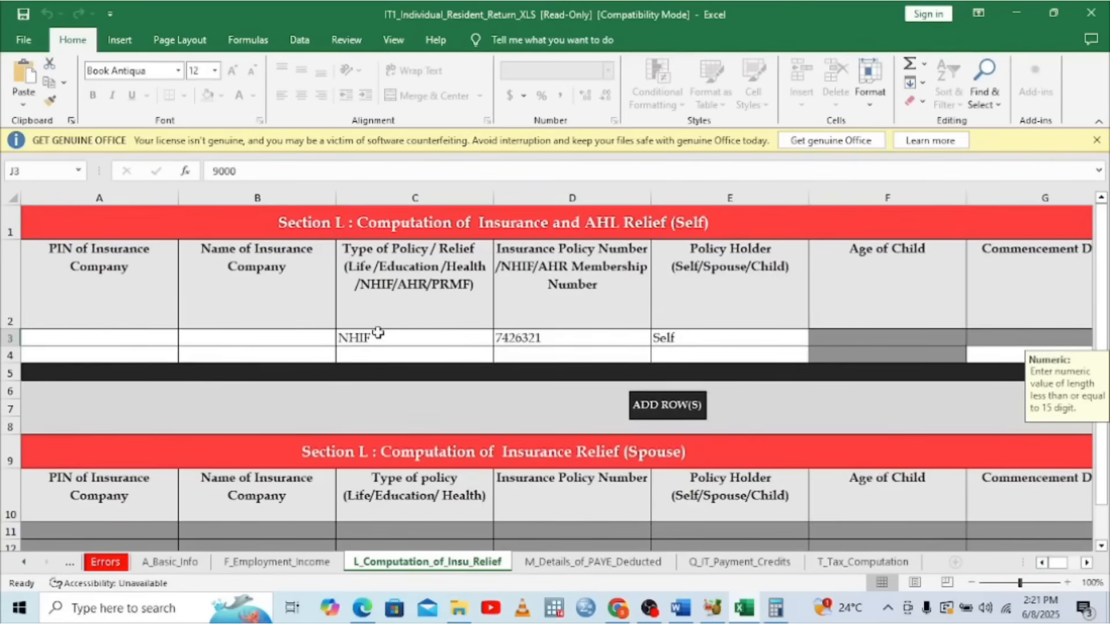
pyautogui.click(428, 355)
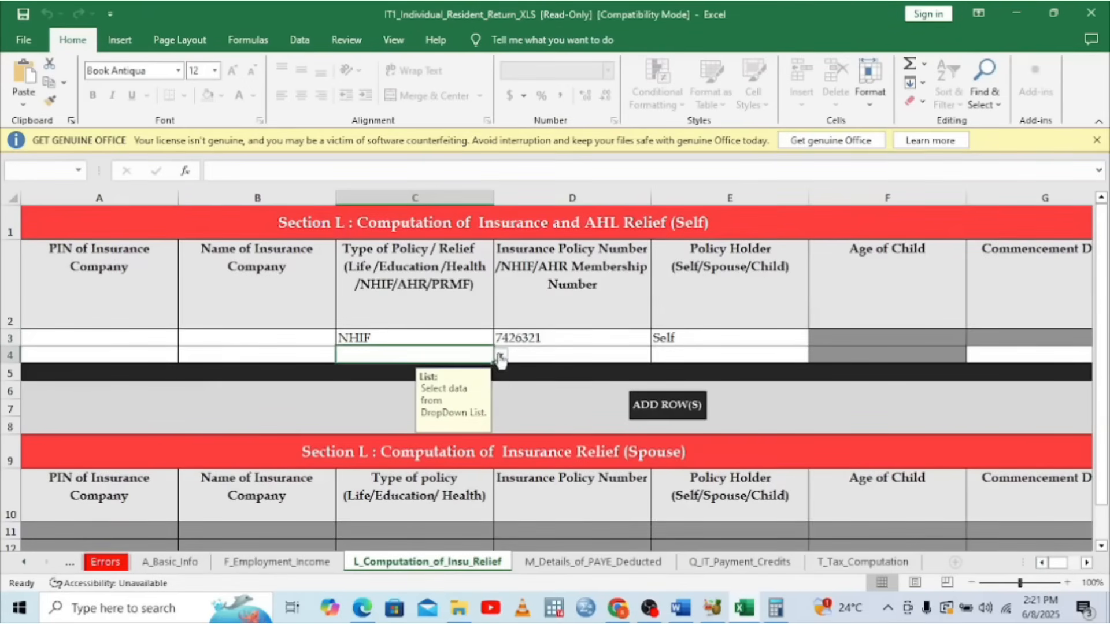
pyautogui.click(500, 356)
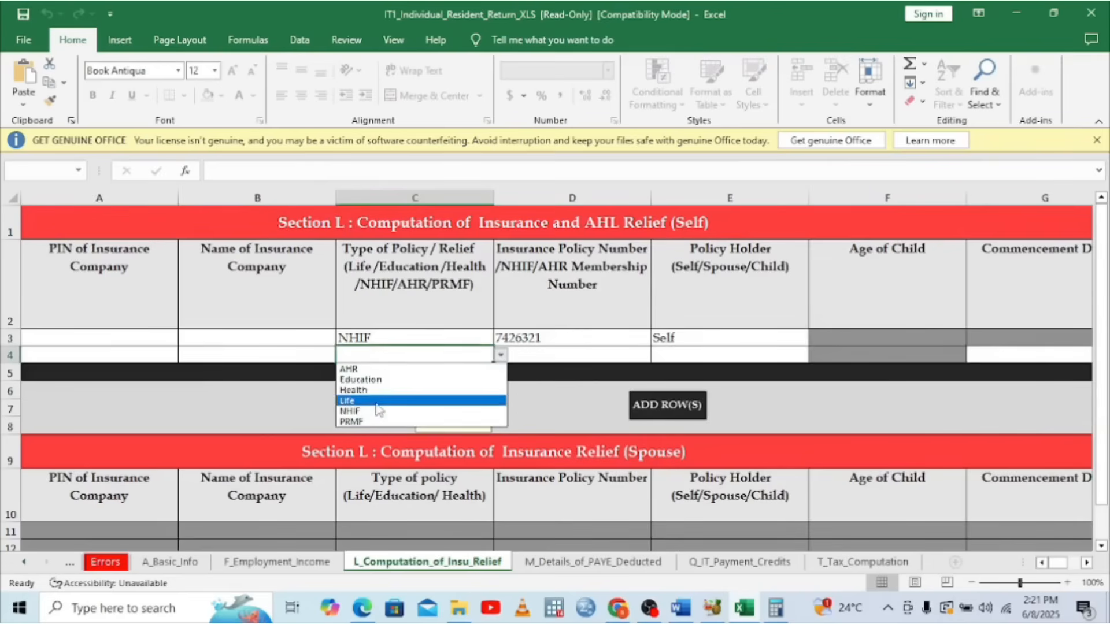
pyautogui.click(365, 369)
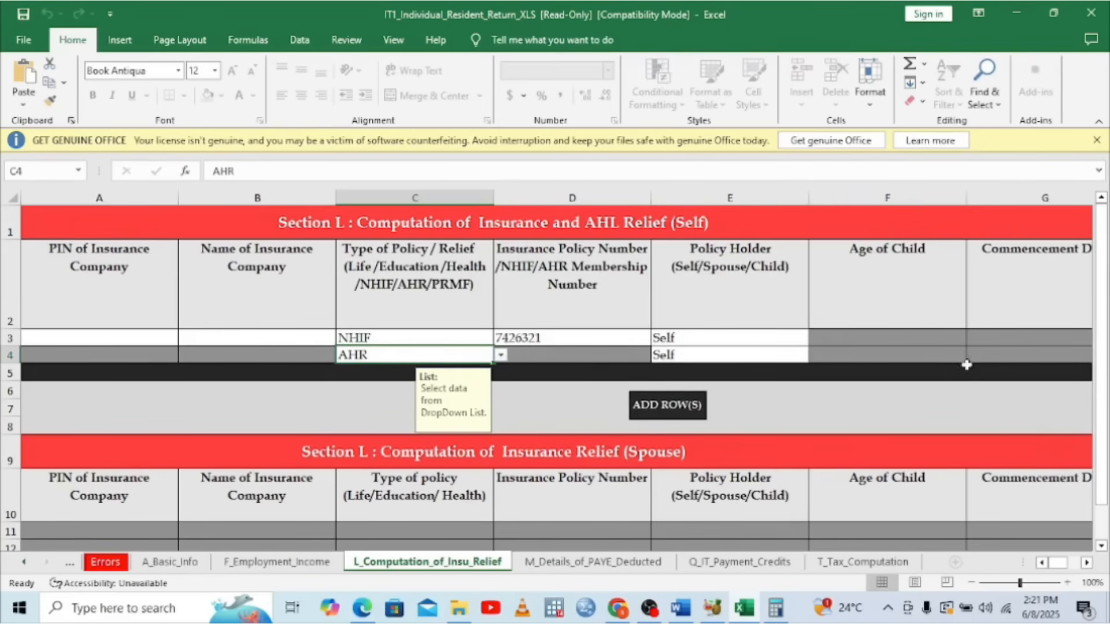
pyautogui.click(1087, 562)
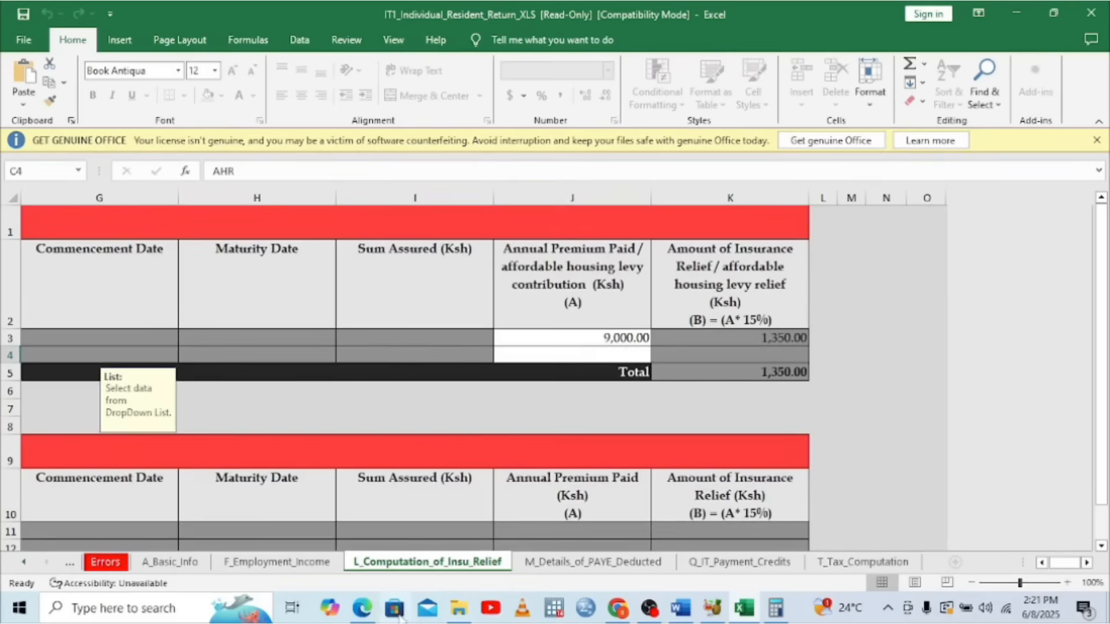
pyautogui.click(355, 614)
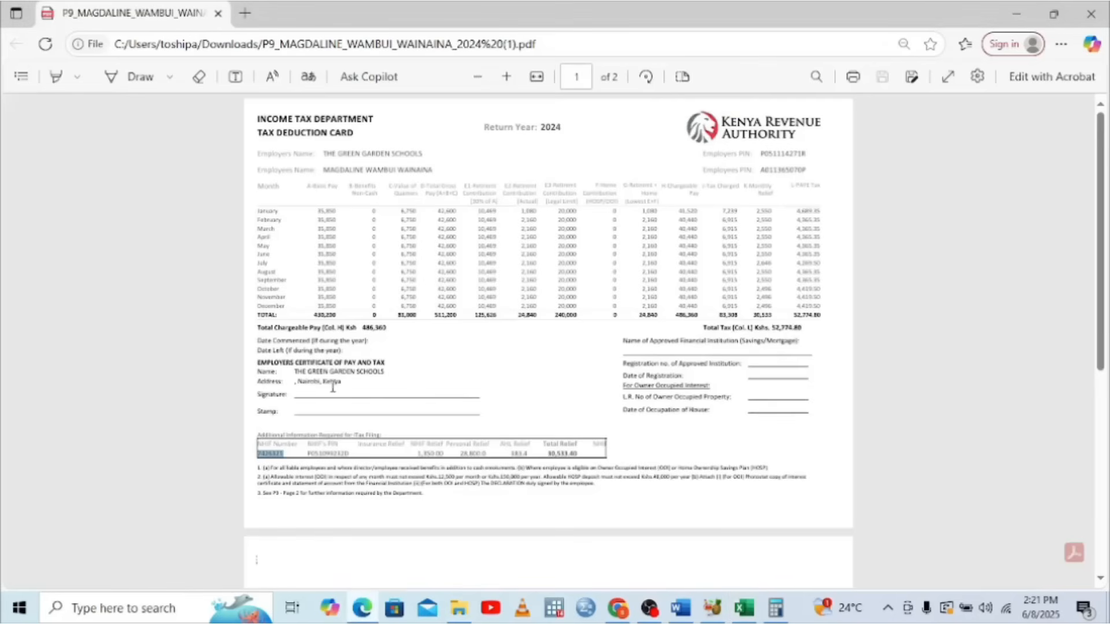
# Select the AHL Relief heading and its amount on the P9, then return to Word
pyautogui.doubleClick(515, 449)
pyautogui.doubleClick(517, 454)
pyautogui.click(681, 608)
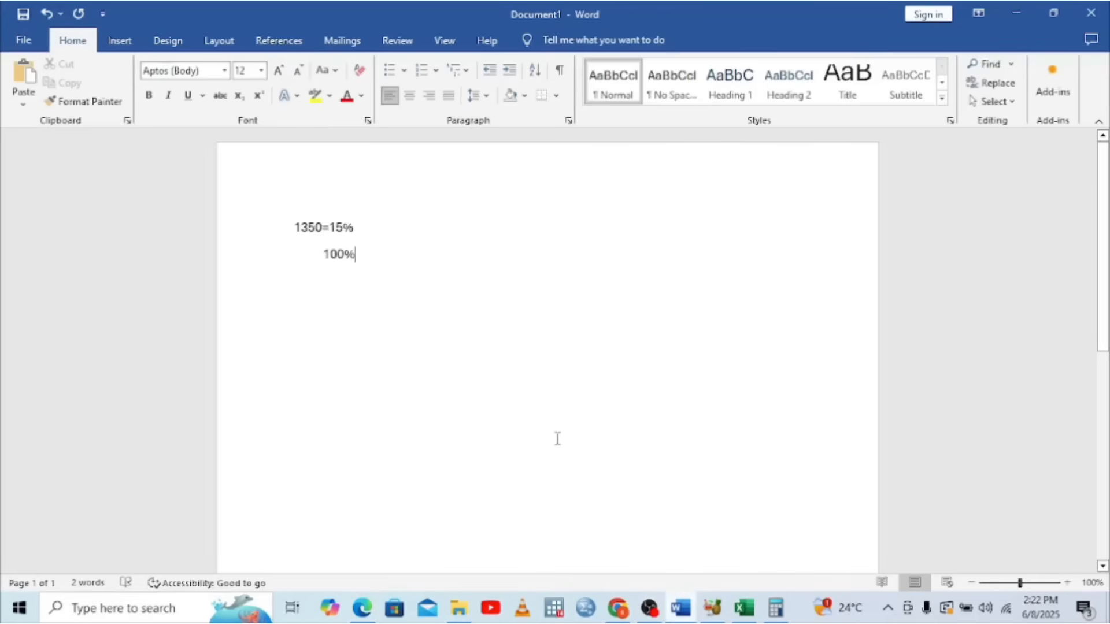
# Replace 1350 in the Word note with 383.4, rechecking the P9 relief figure midway
pyautogui.click(322, 227)
pyautogui.press('BackSpace')
pyautogui.press('BackSpace')
pyautogui.press('BackSpace')
pyautogui.press('BackSpace')
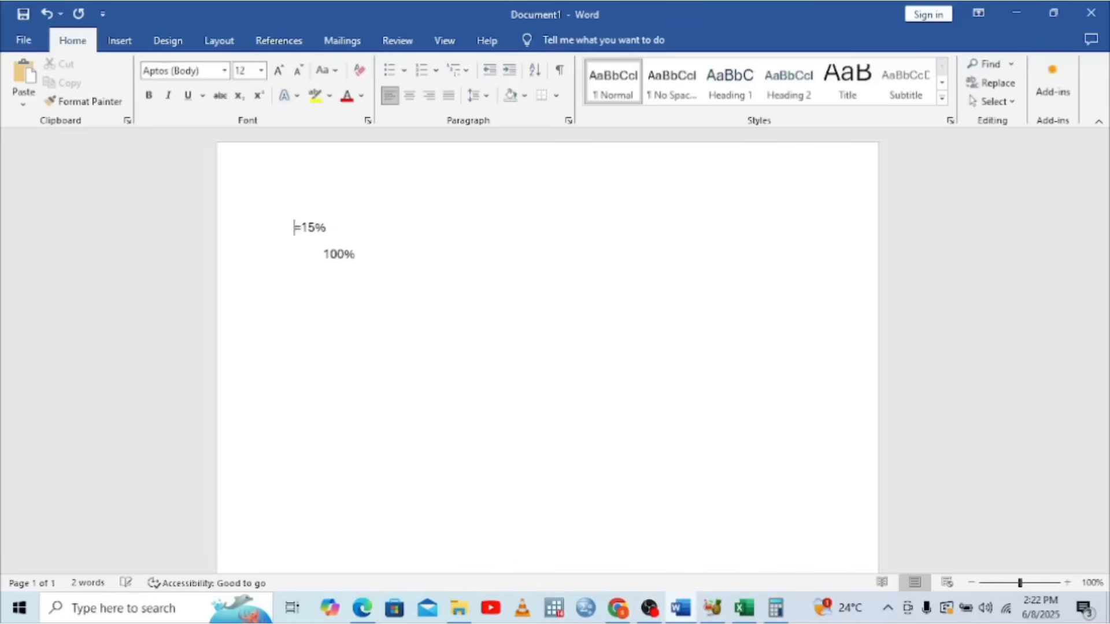
pyautogui.write('3')
pyautogui.click(361, 606)
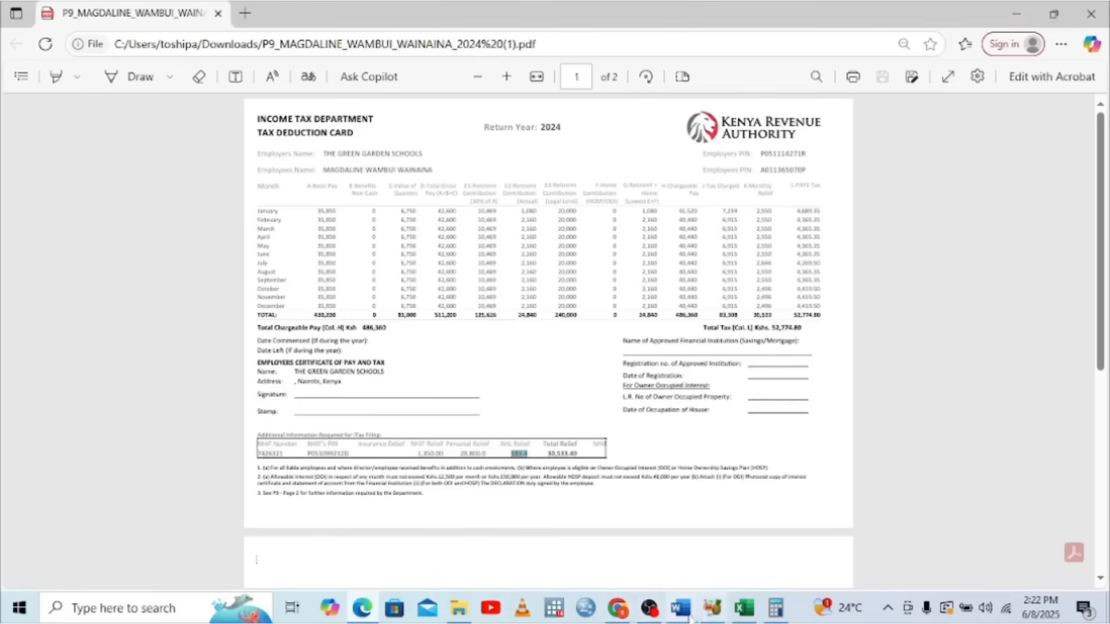
pyautogui.moveTo(685, 616)
pyautogui.click(683, 550)
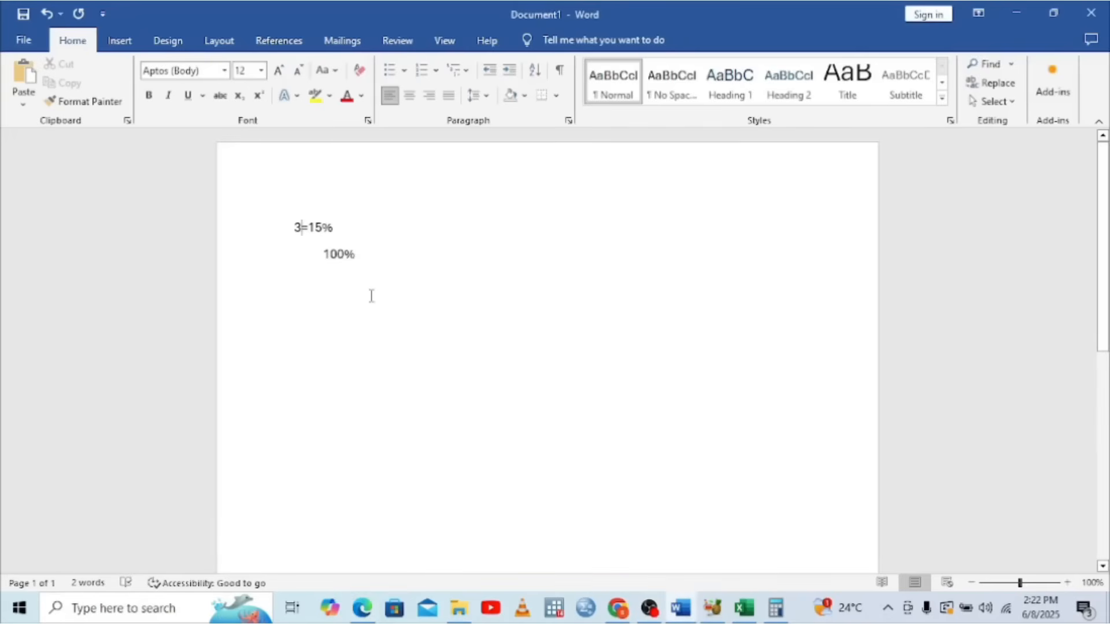
pyautogui.write('83')
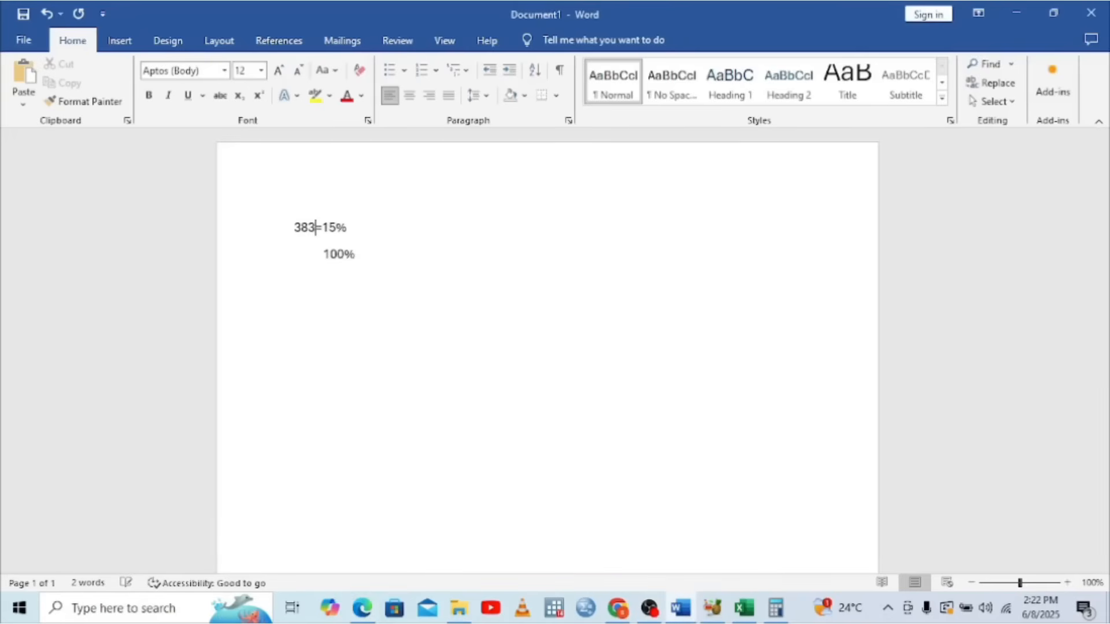
pyautogui.write('.4')
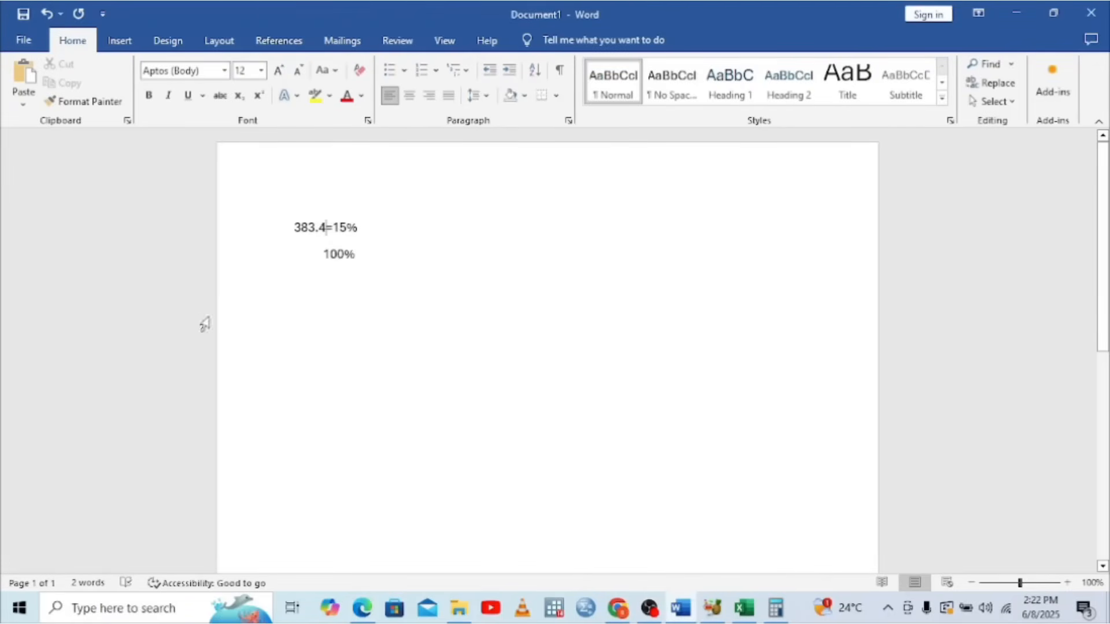
pyautogui.click(773, 608)
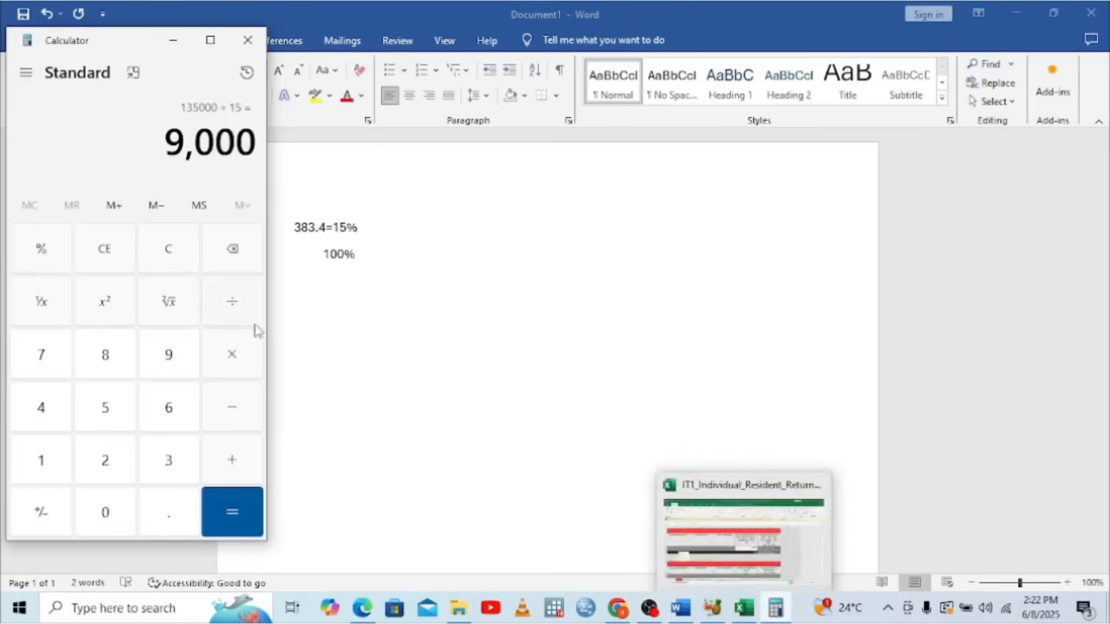
# Clear the calculator and multiply 383.4 by 100 to get 38,340
pyautogui.click(238, 249)
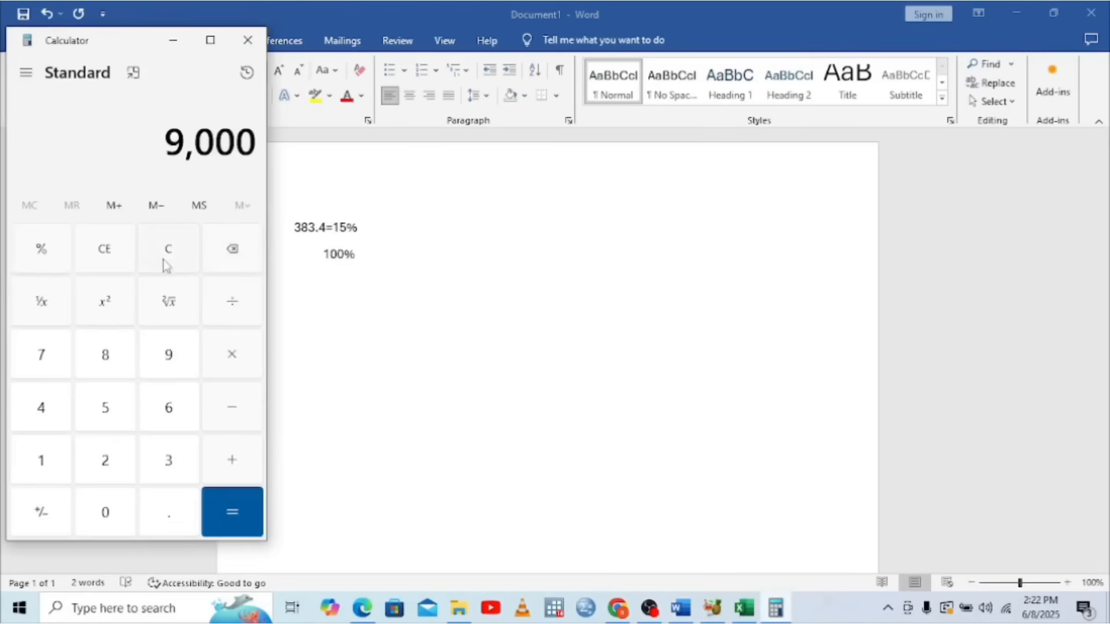
pyautogui.click(107, 250)
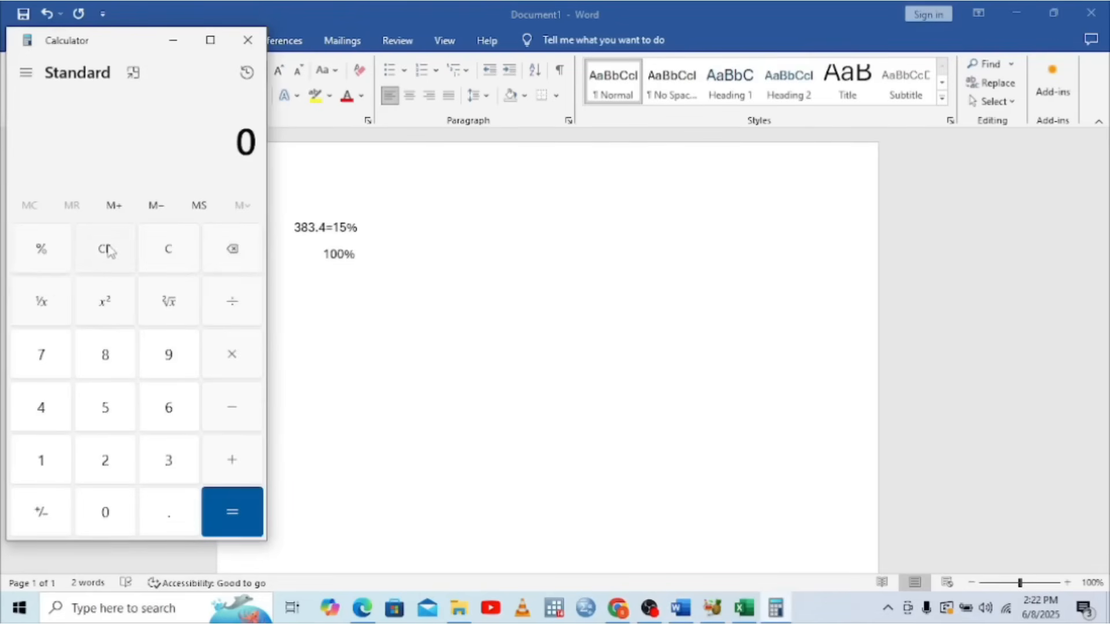
pyautogui.click(169, 461)
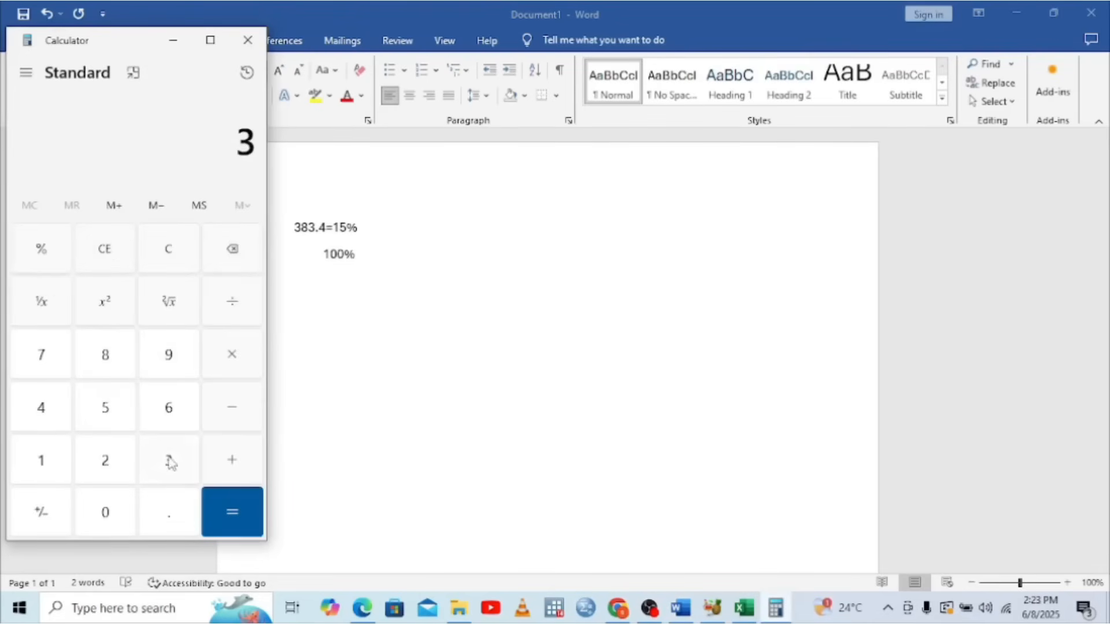
pyautogui.click(106, 355)
pyautogui.click(165, 469)
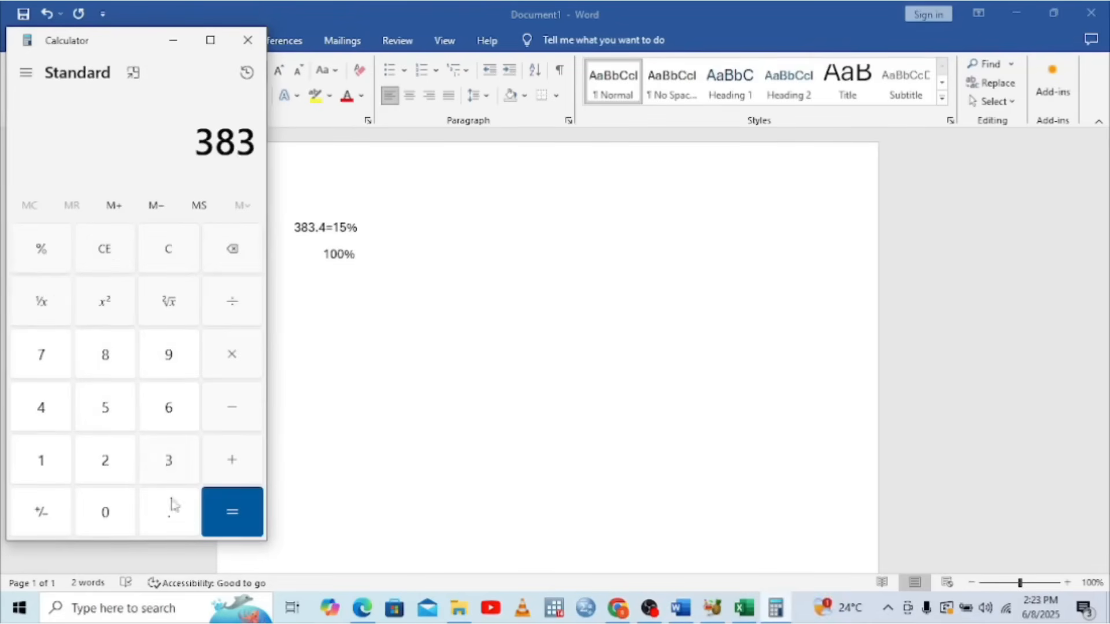
pyautogui.click(168, 518)
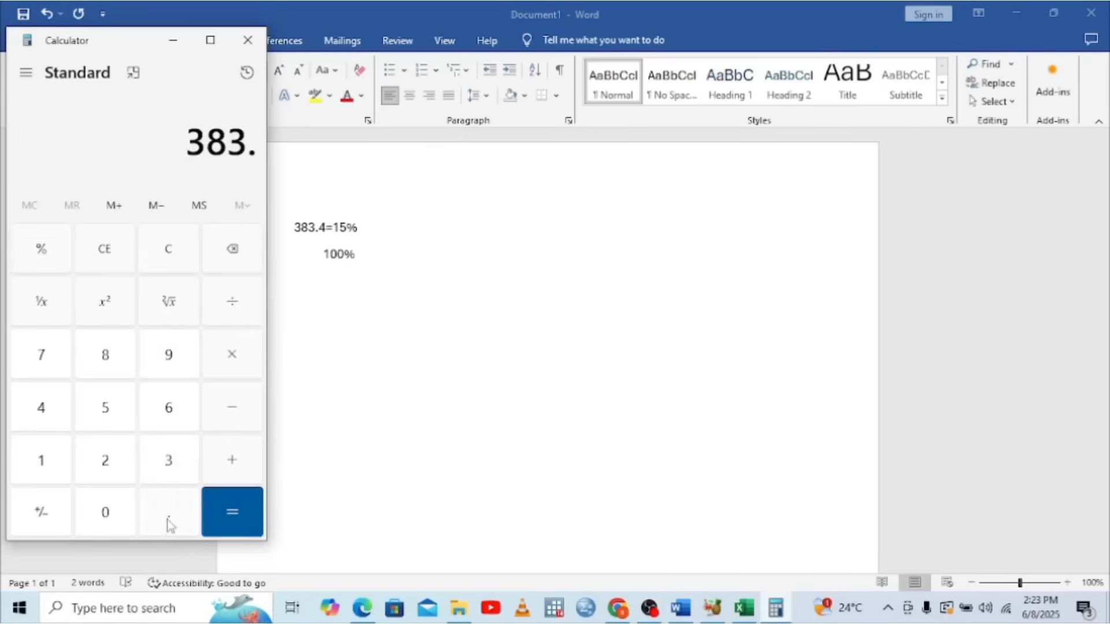
pyautogui.click(39, 410)
pyautogui.click(233, 357)
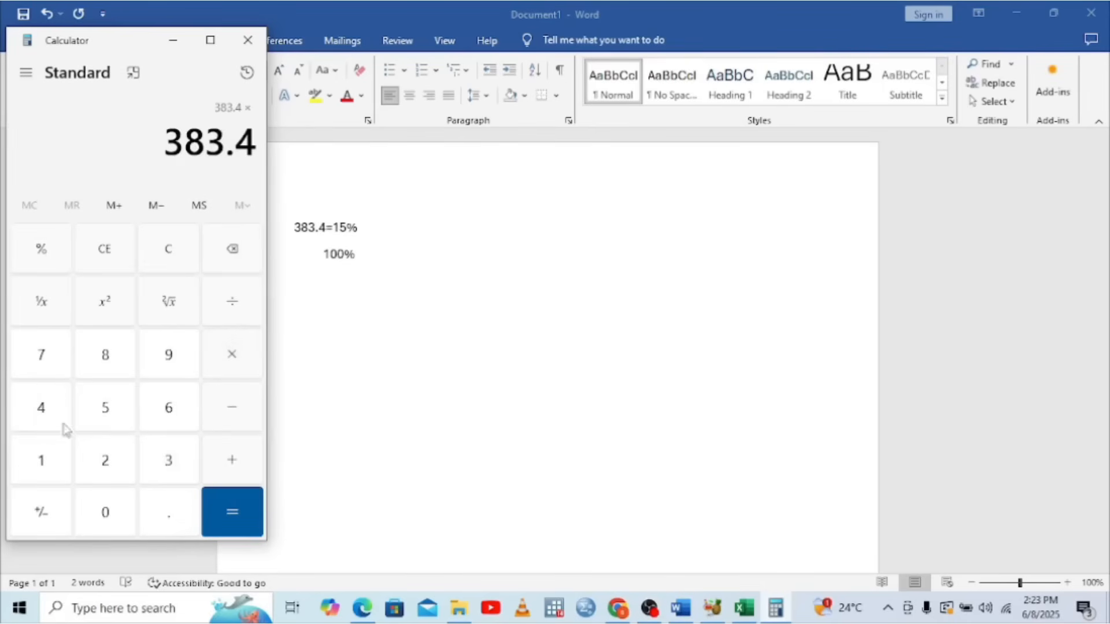
pyautogui.click(43, 462)
pyautogui.click(113, 514)
pyautogui.click(113, 514)
pyautogui.click(113, 514)
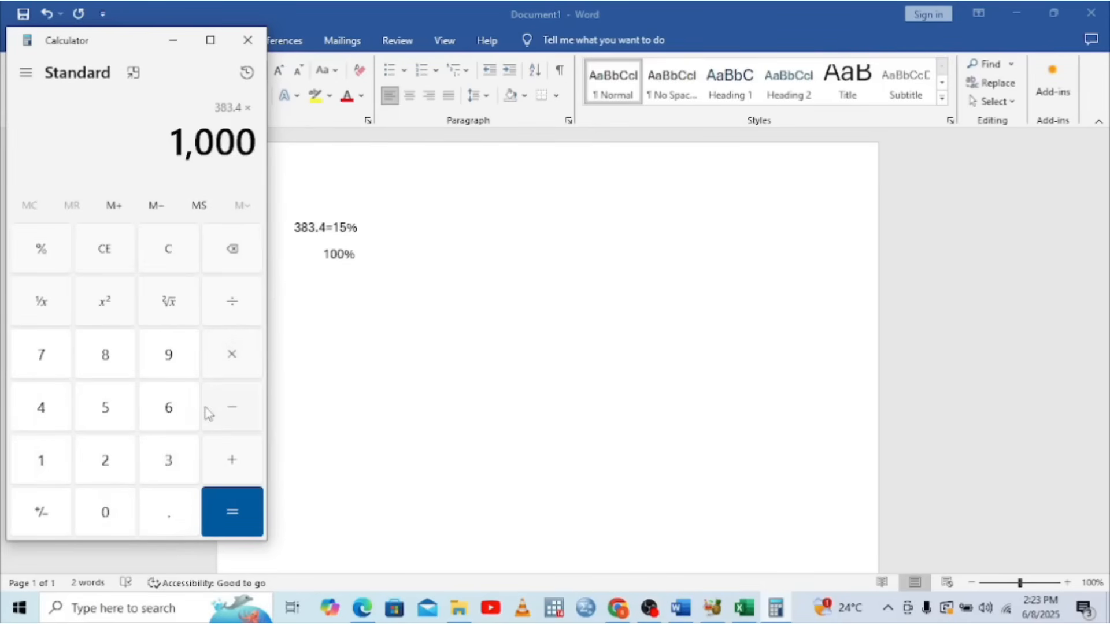
pyautogui.click(239, 249)
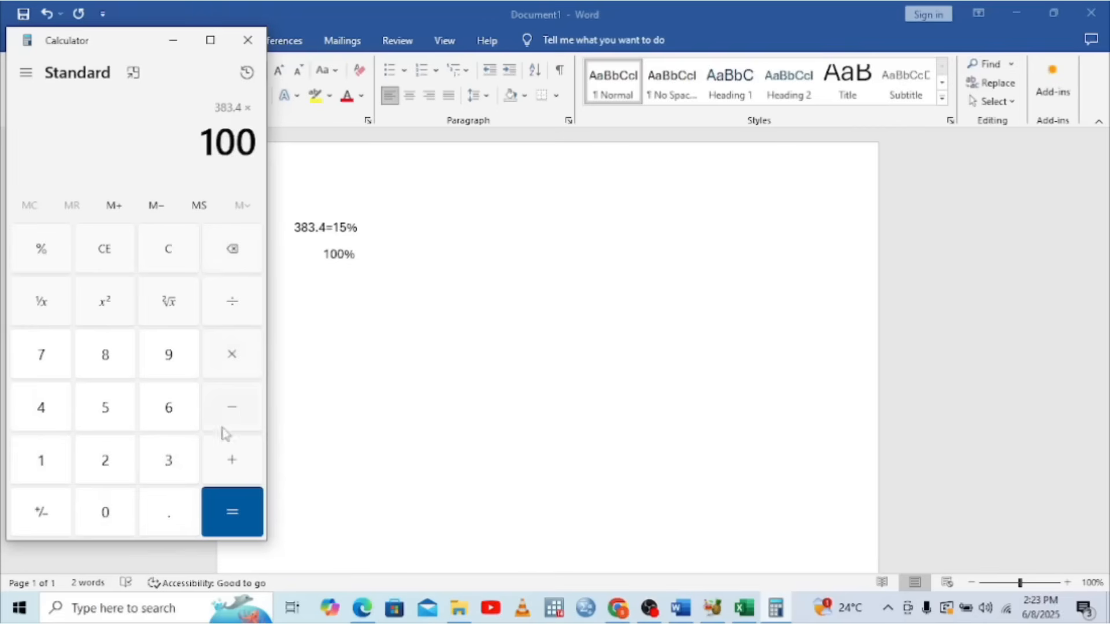
pyautogui.click(237, 511)
# Divide 38,340 by 15 to get 2,556
pyautogui.click(233, 303)
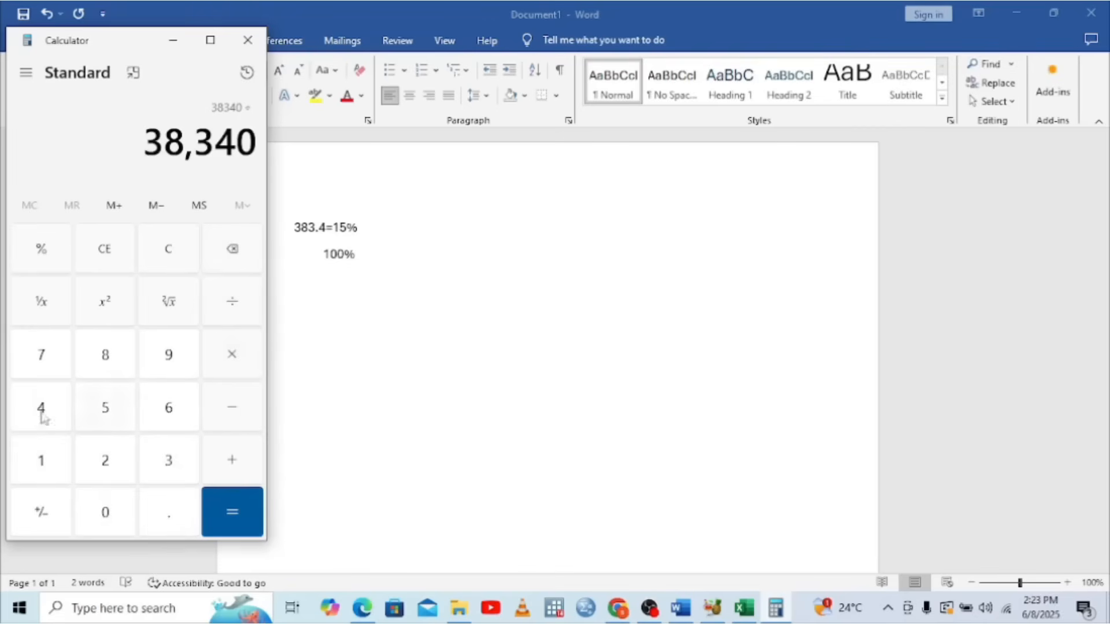
pyautogui.click(33, 480)
pyautogui.click(94, 411)
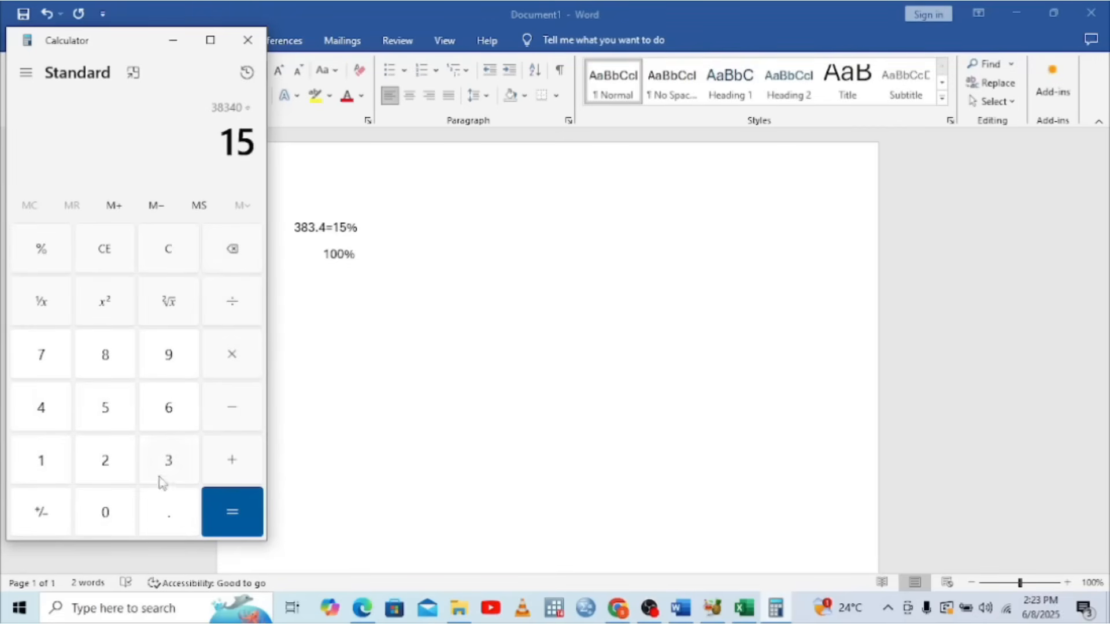
pyautogui.click(215, 521)
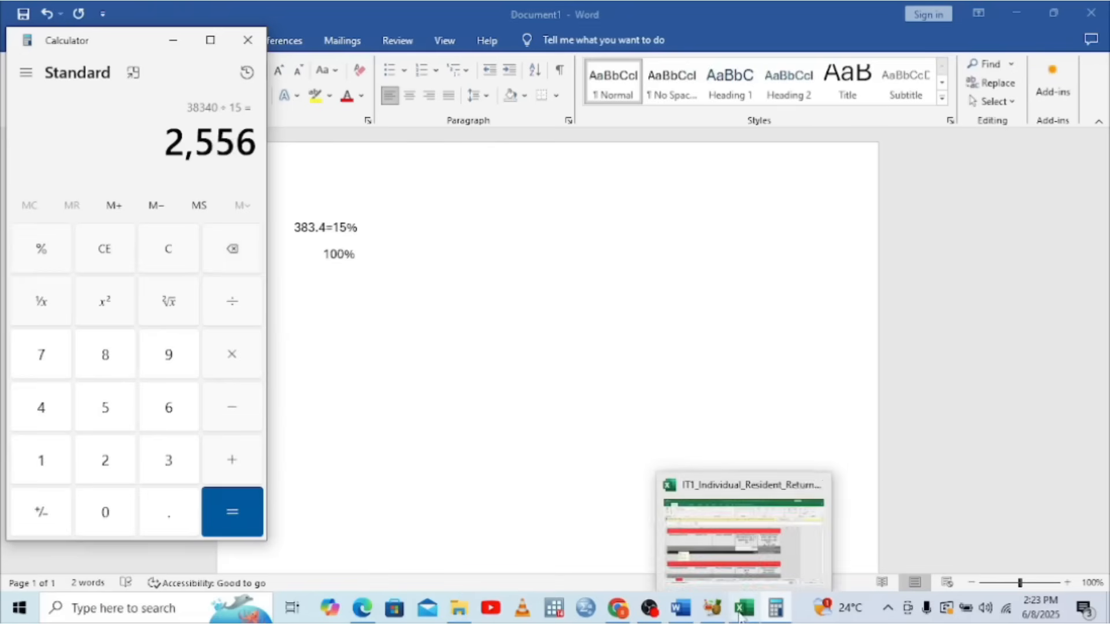
# Enter 2556 in J4 as the AHR annual premium, then cross-check the P9 and return
pyautogui.click(749, 540)
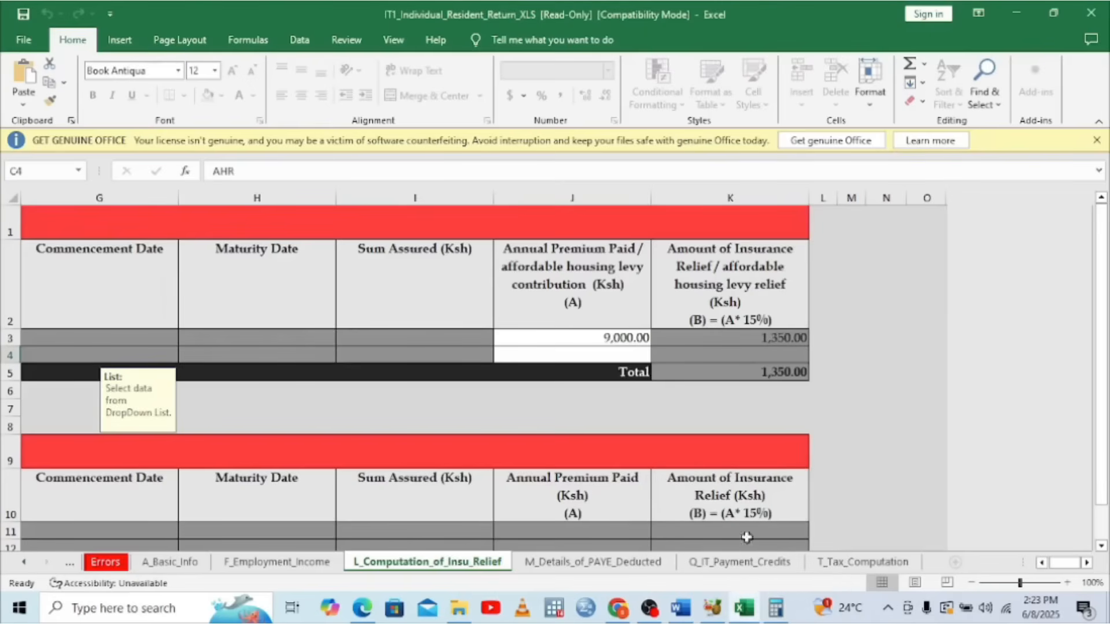
pyautogui.click(589, 353)
pyautogui.write('2')
pyautogui.write('556')
pyautogui.click(650, 355)
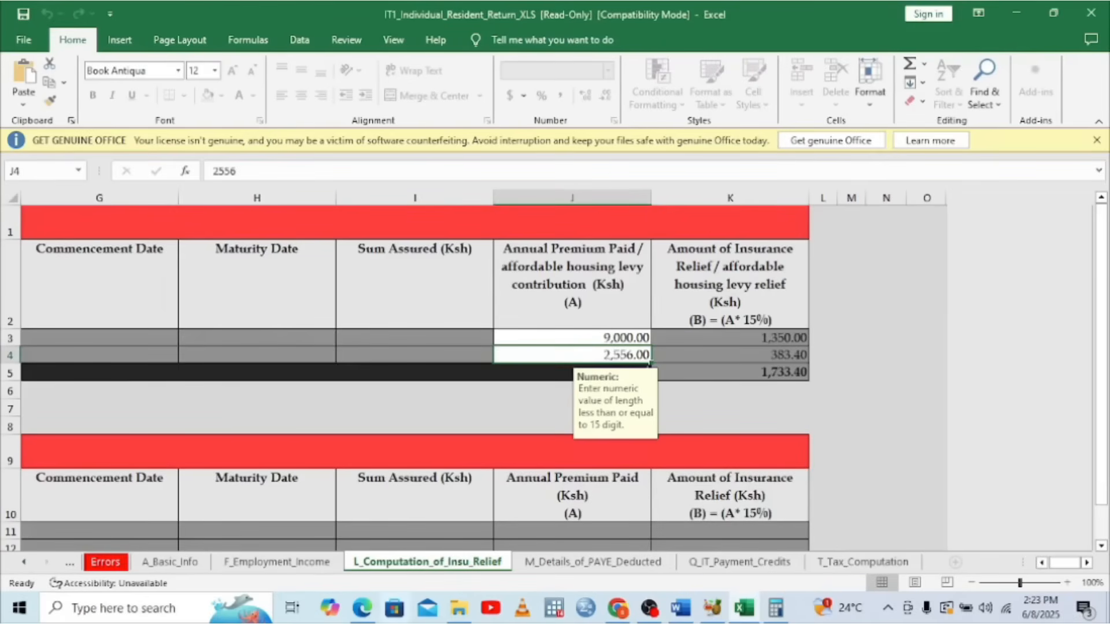
pyautogui.click(363, 614)
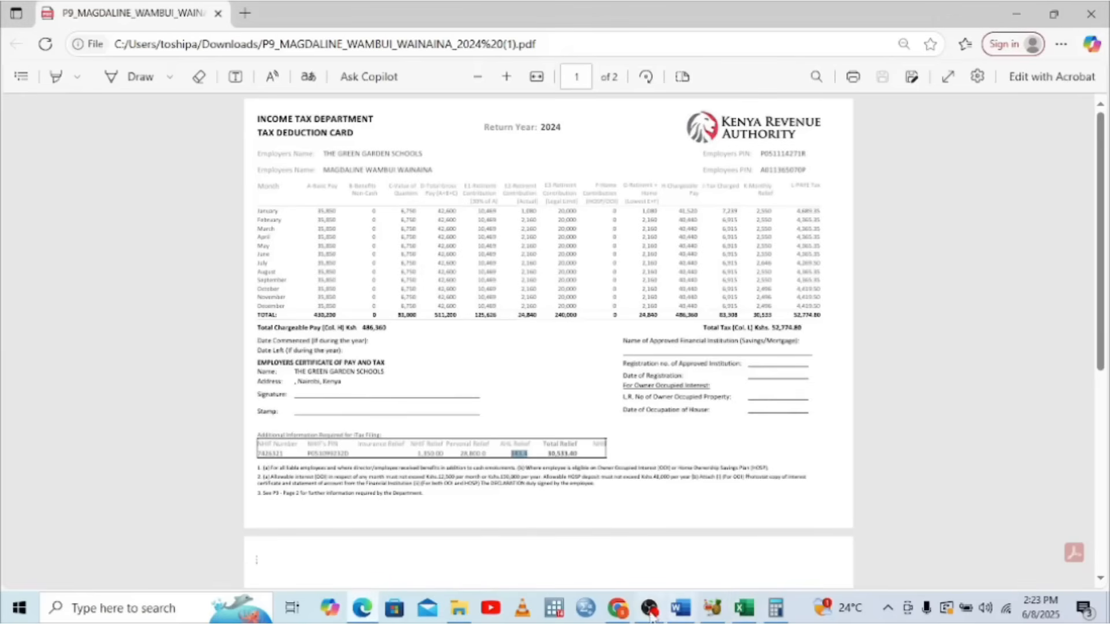
pyautogui.click(745, 610)
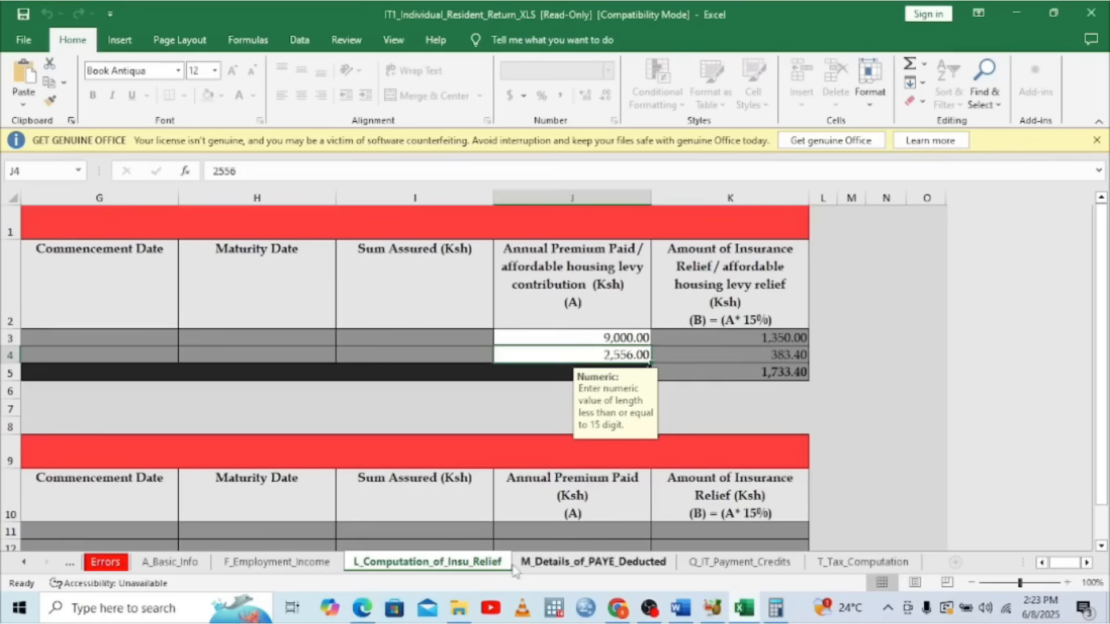
# On the F_Employment_Income sheet, select A3 and copy the employer's PIN from the P9 card
pyautogui.click(274, 563)
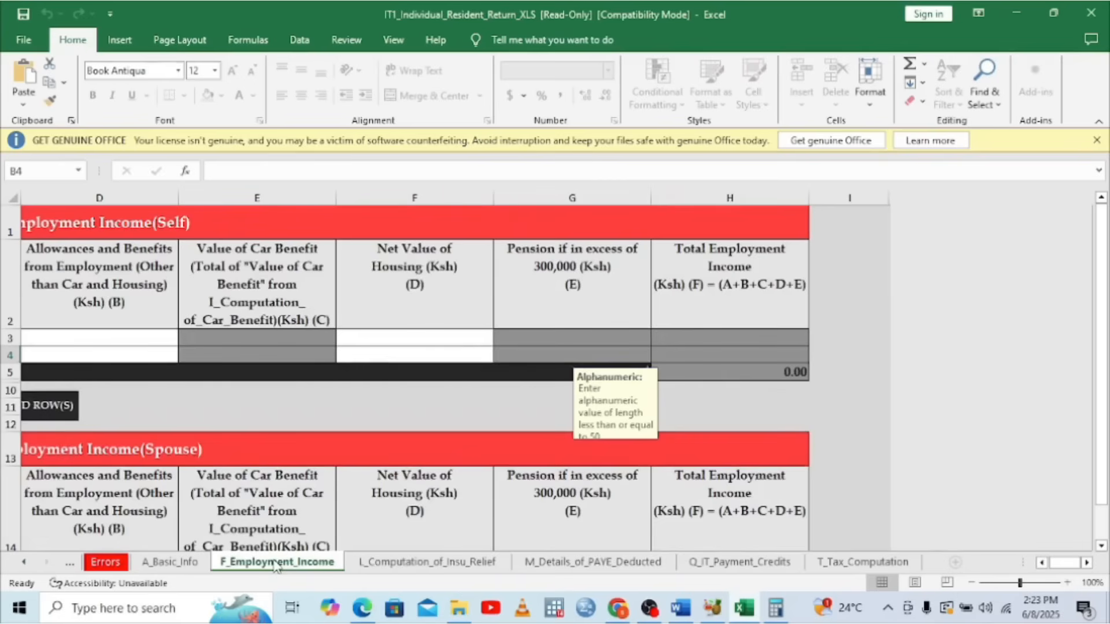
pyautogui.click(1041, 562)
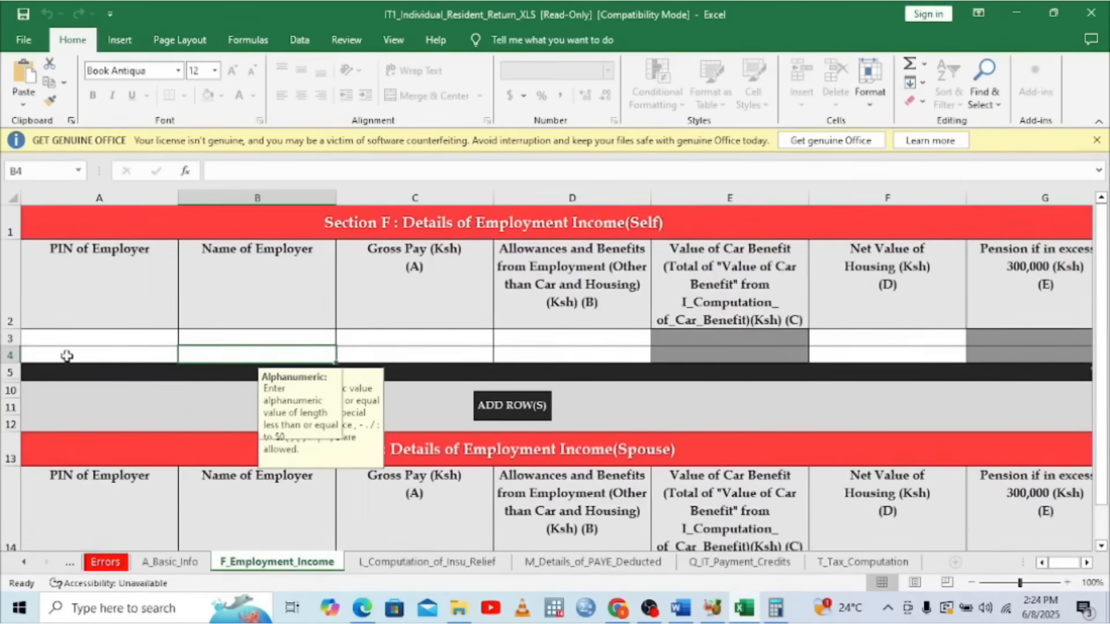
pyautogui.click(68, 337)
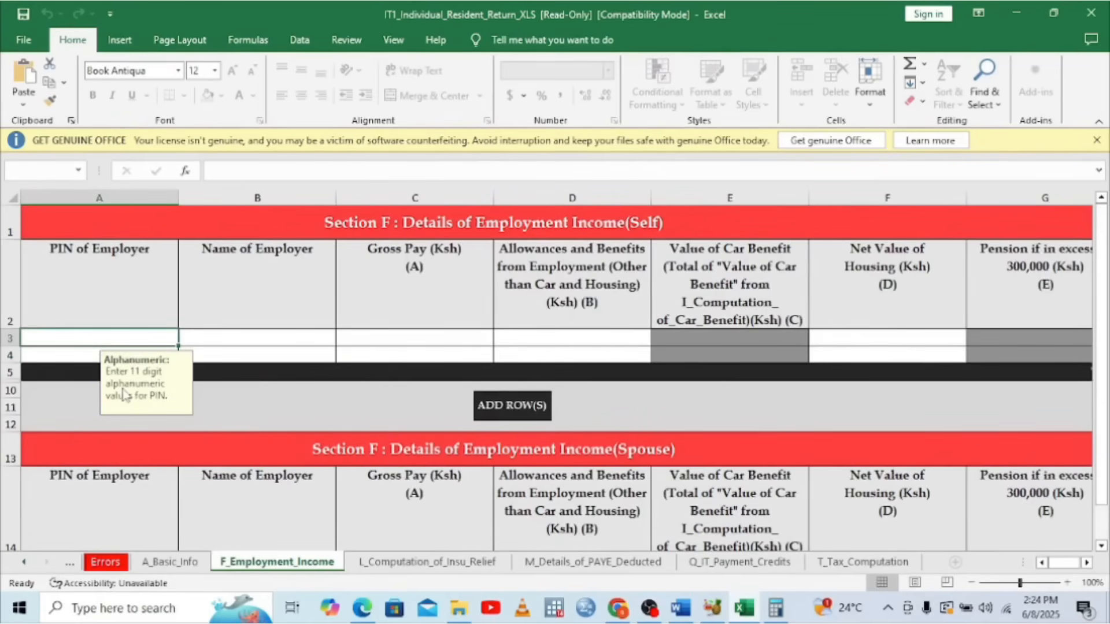
pyautogui.click(362, 610)
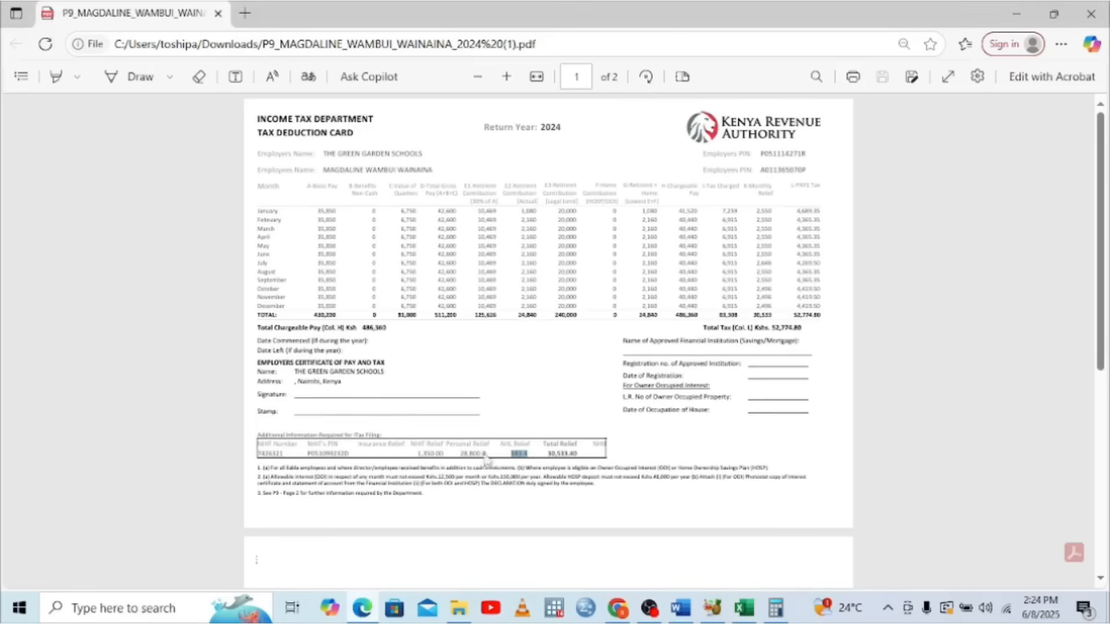
pyautogui.doubleClick(784, 154)
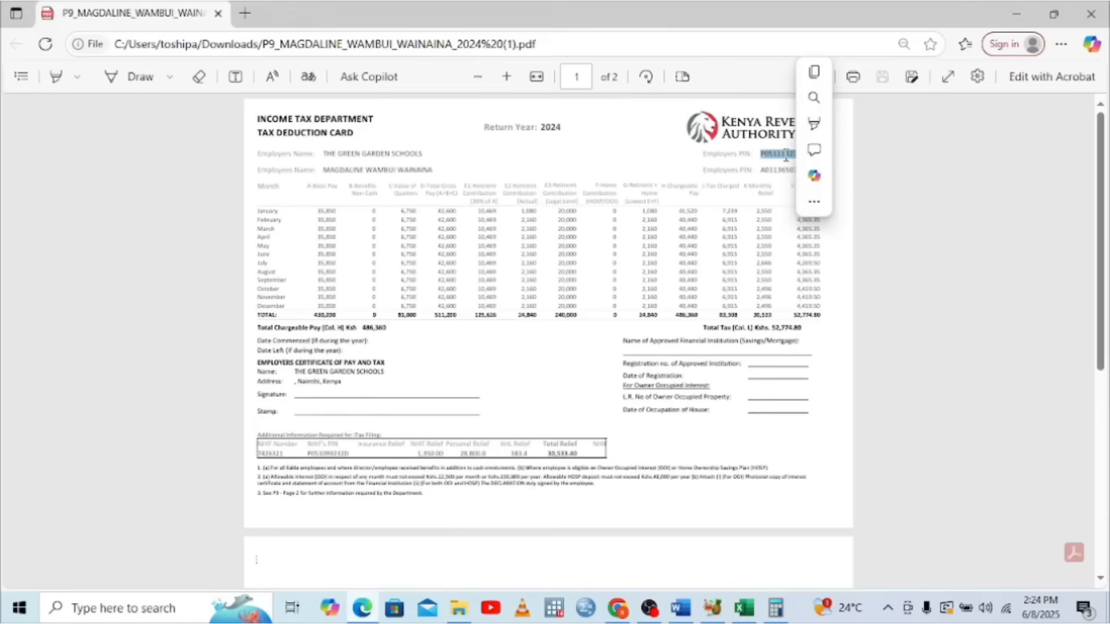
pyautogui.hotkey('ctrl', 'c')
pyautogui.click(743, 610)
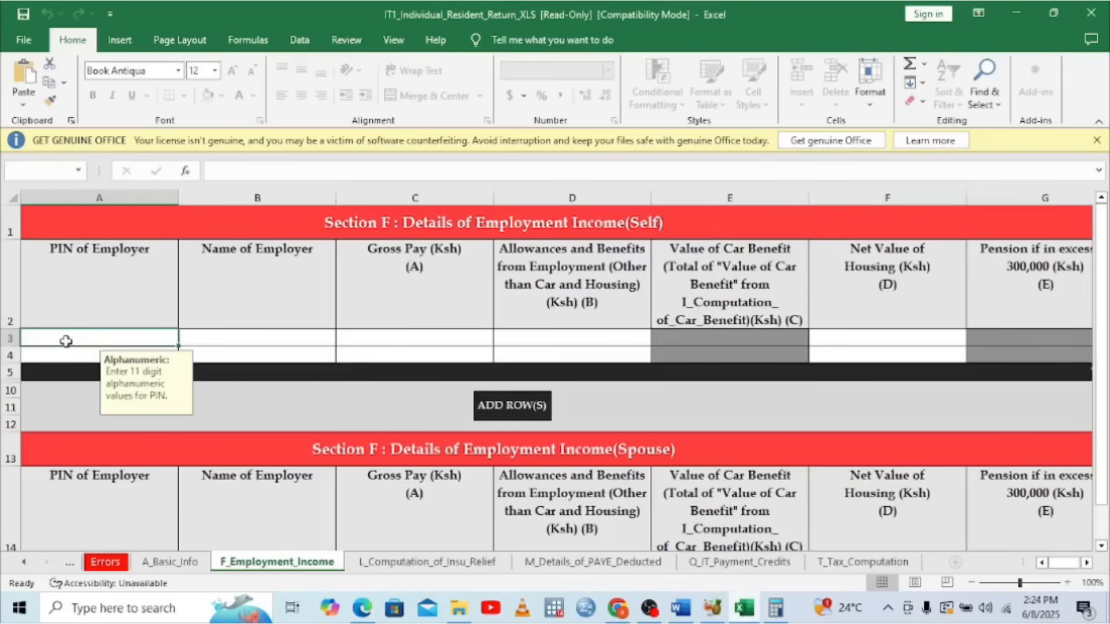
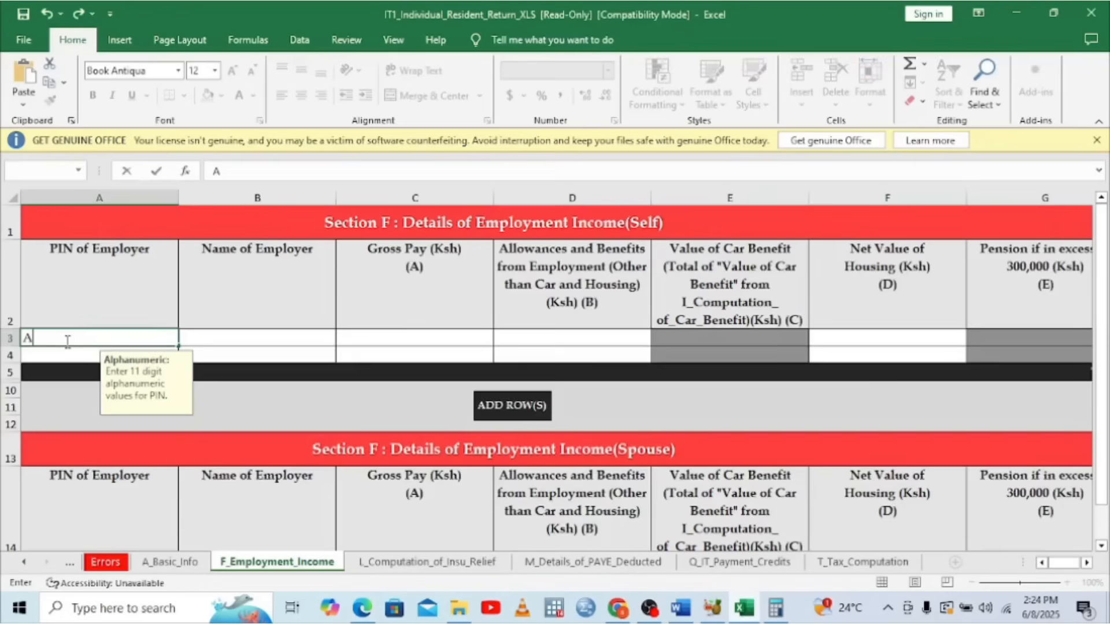
pyautogui.hotkey('alt', 'Tab')
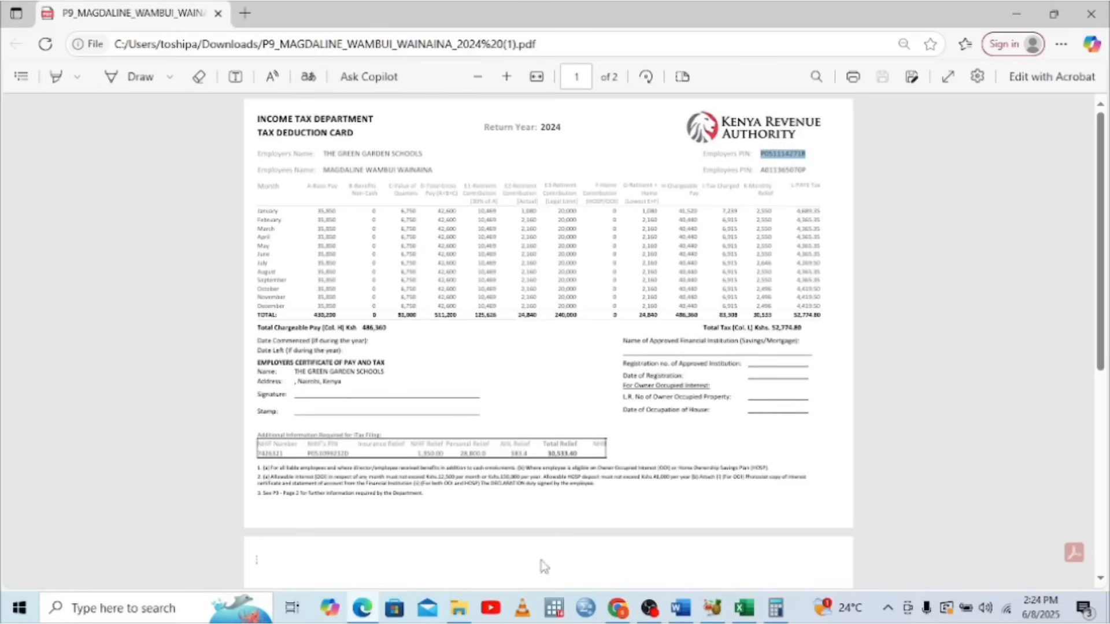
pyautogui.click(743, 609)
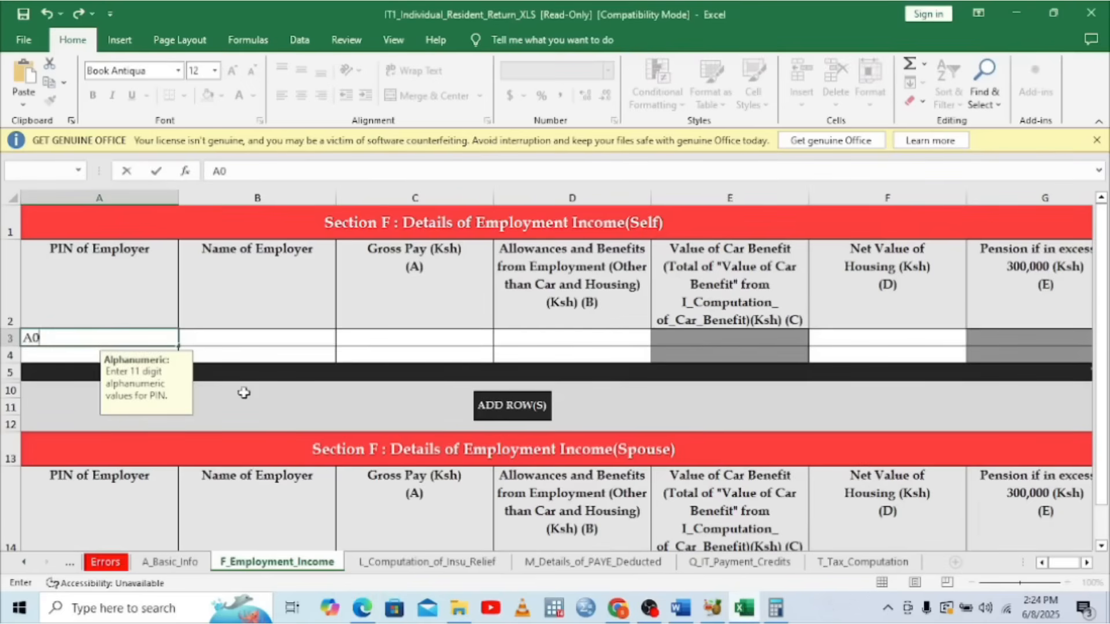
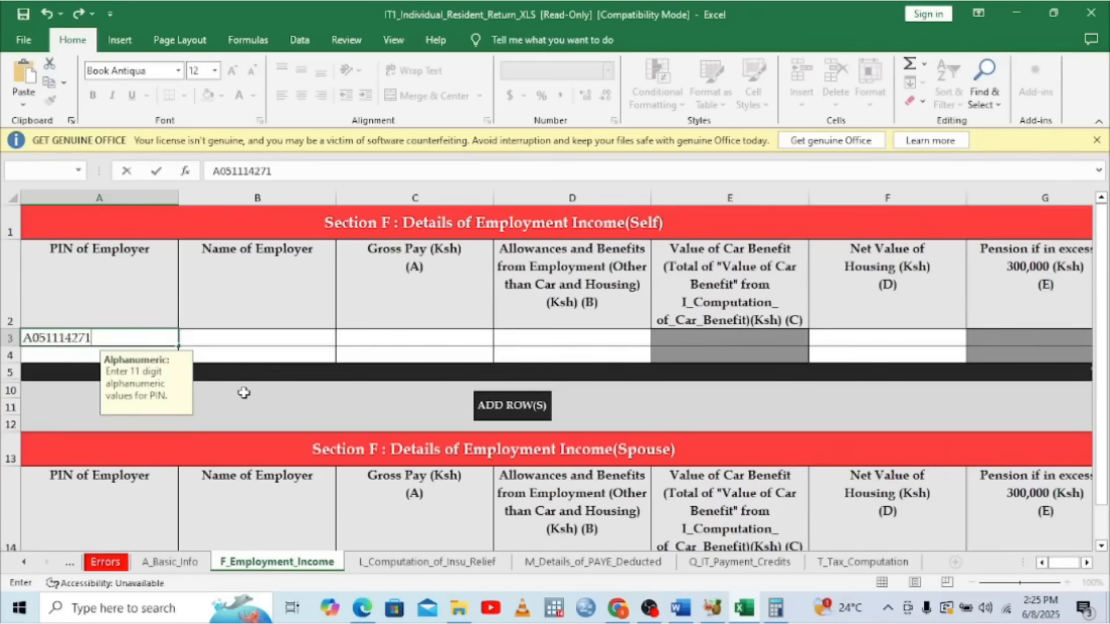
pyautogui.click(261, 333)
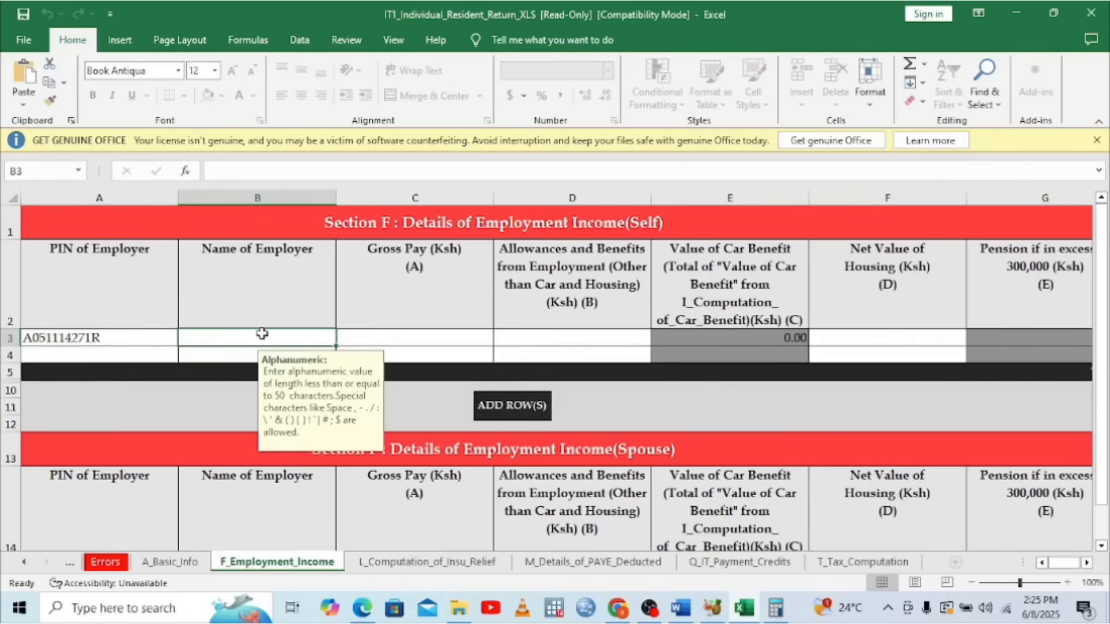
# Enter employer THE GREEN GARDEN SCHOOL in B3 and gross pay 511200 in C3
pyautogui.write('TH')
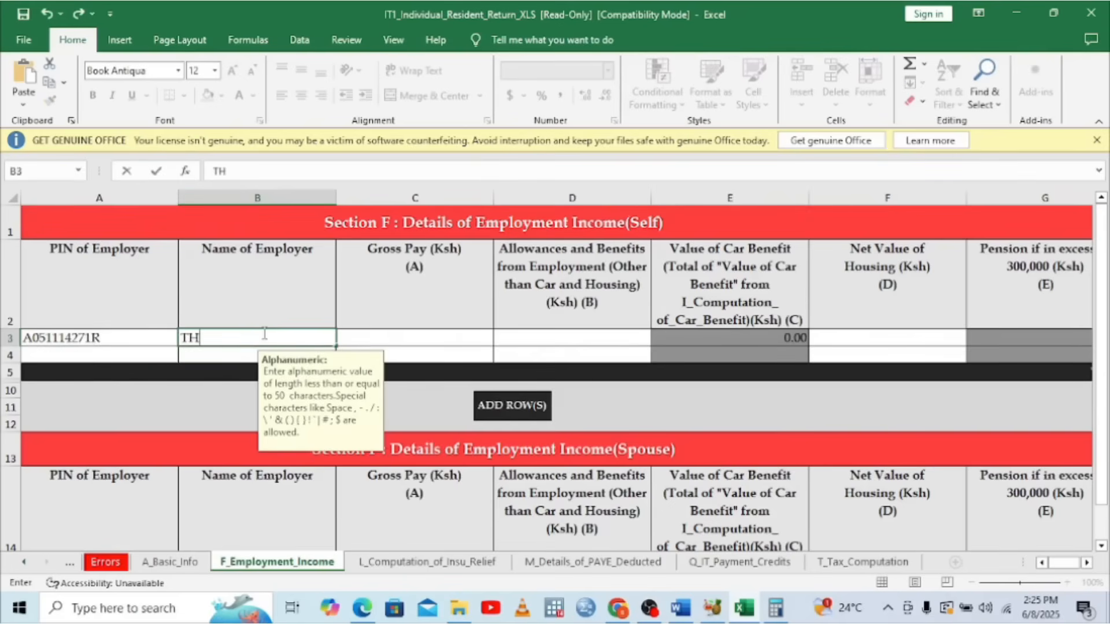
pyautogui.write('E GREE')
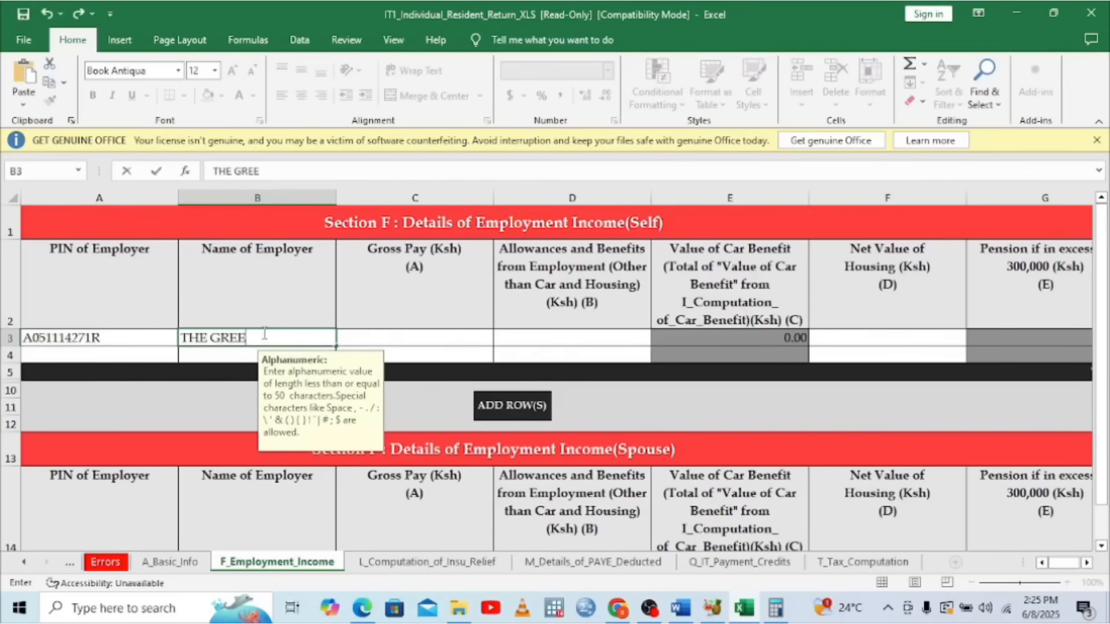
pyautogui.write('N GARDEN S')
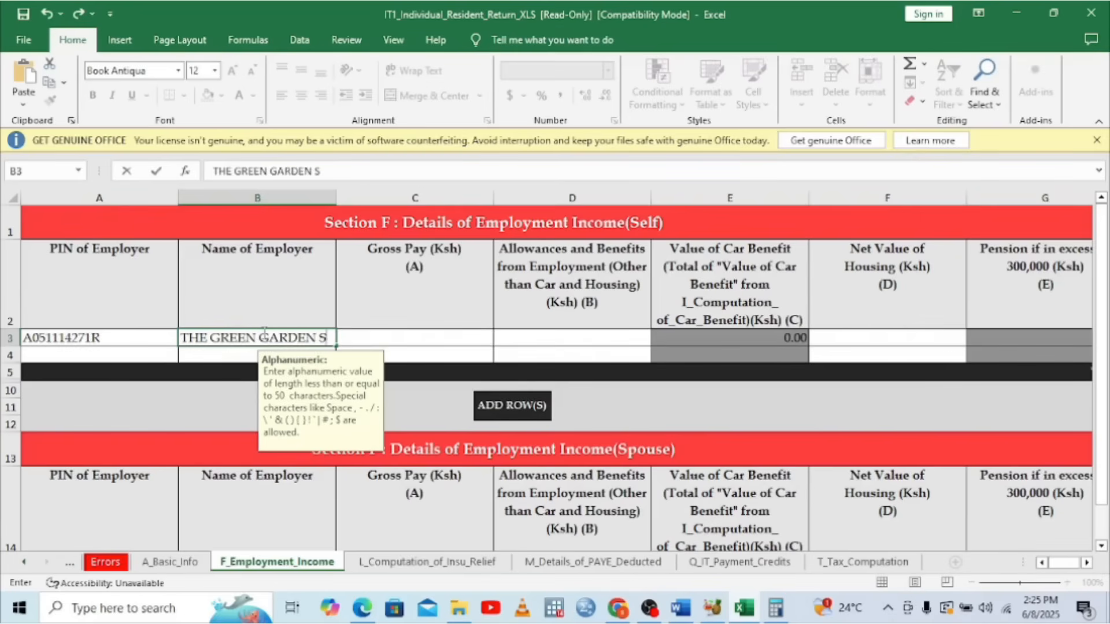
pyautogui.write('CHOOL')
pyautogui.click(370, 341)
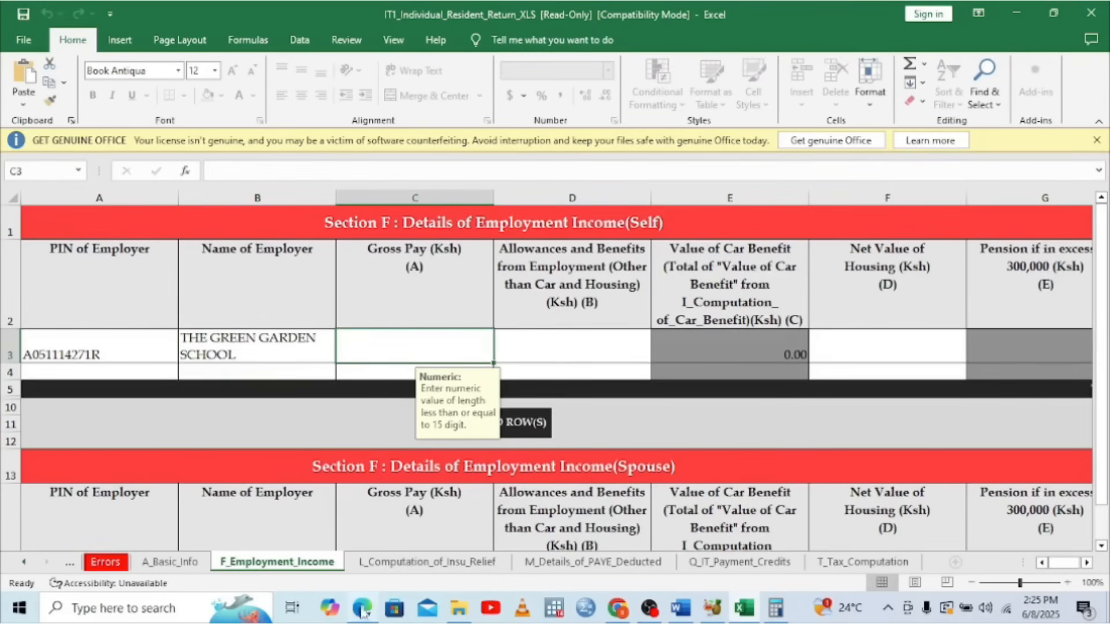
pyautogui.click(369, 610)
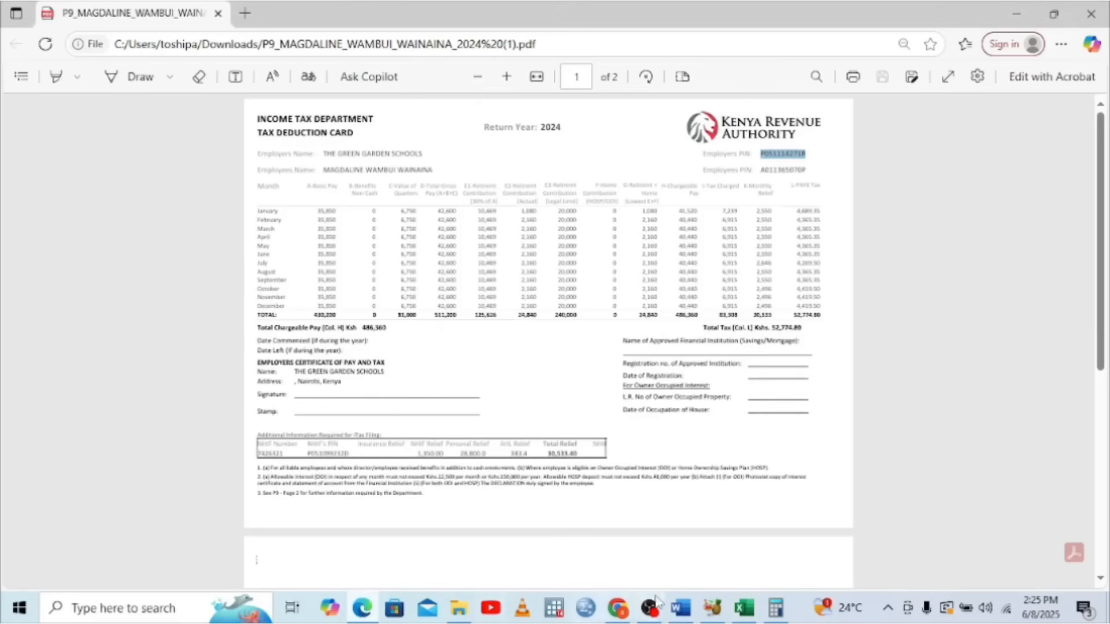
pyautogui.click(744, 608)
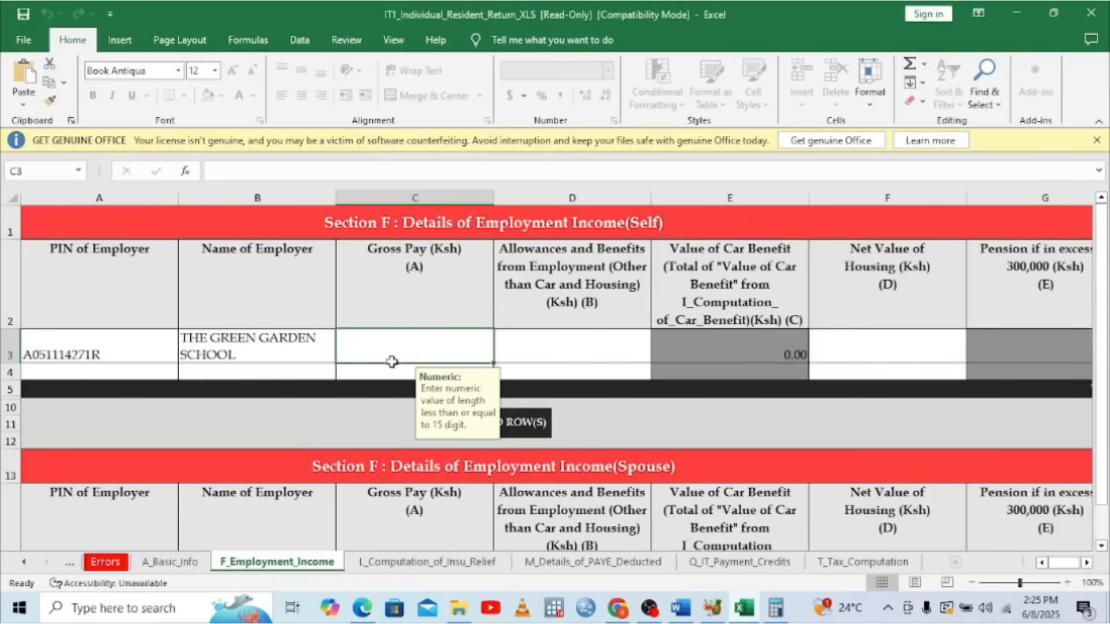
pyautogui.write('511200')
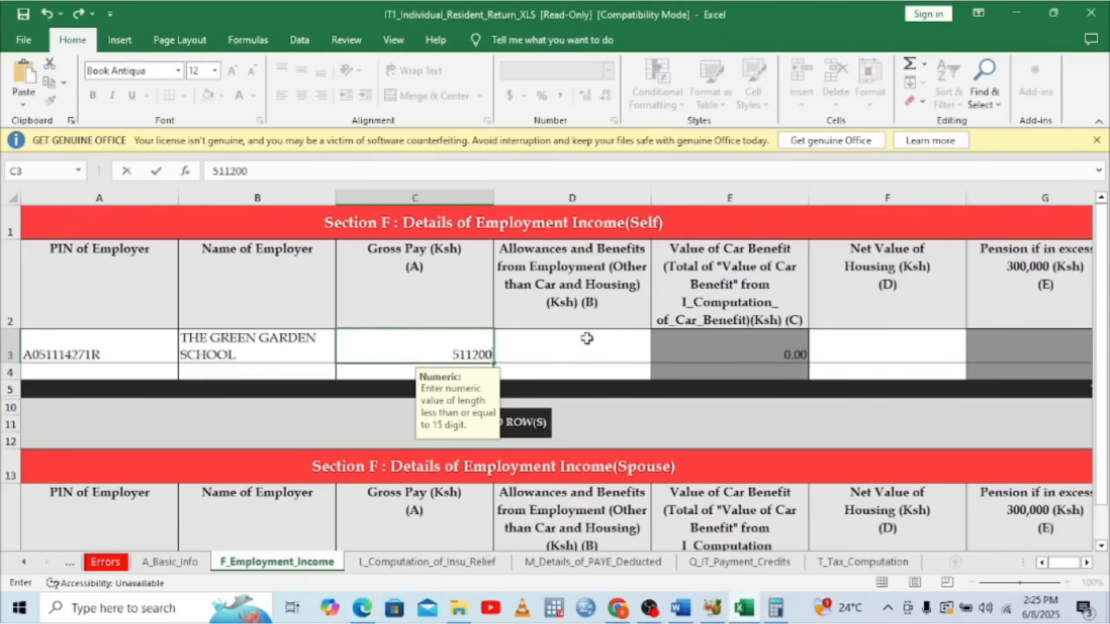
pyautogui.click(586, 338)
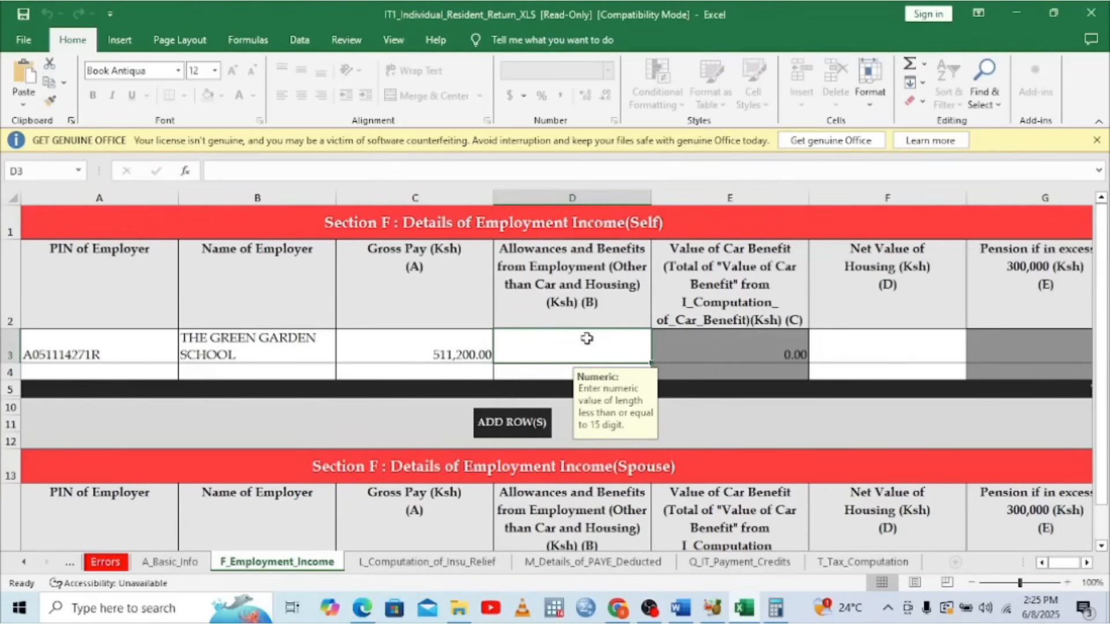
# Enter 0 for allowances and net value of housing, then open L_Computation_of_Insu_Relief
pyautogui.write('0')
pyautogui.click(906, 324)
pyautogui.click(893, 342)
pyautogui.write('0')
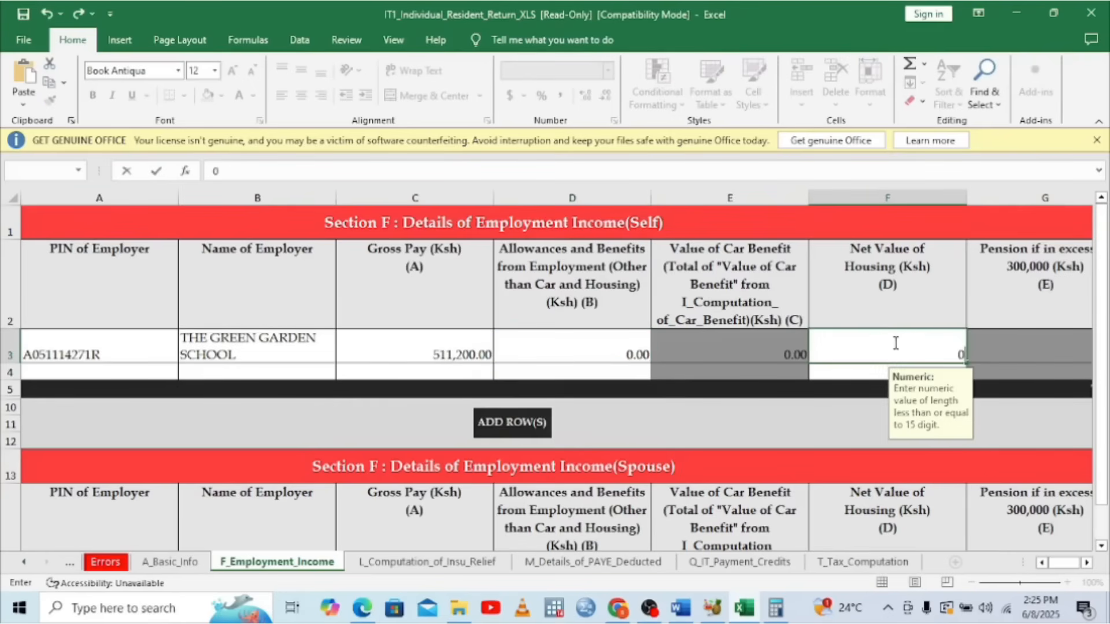
pyautogui.press('Return')
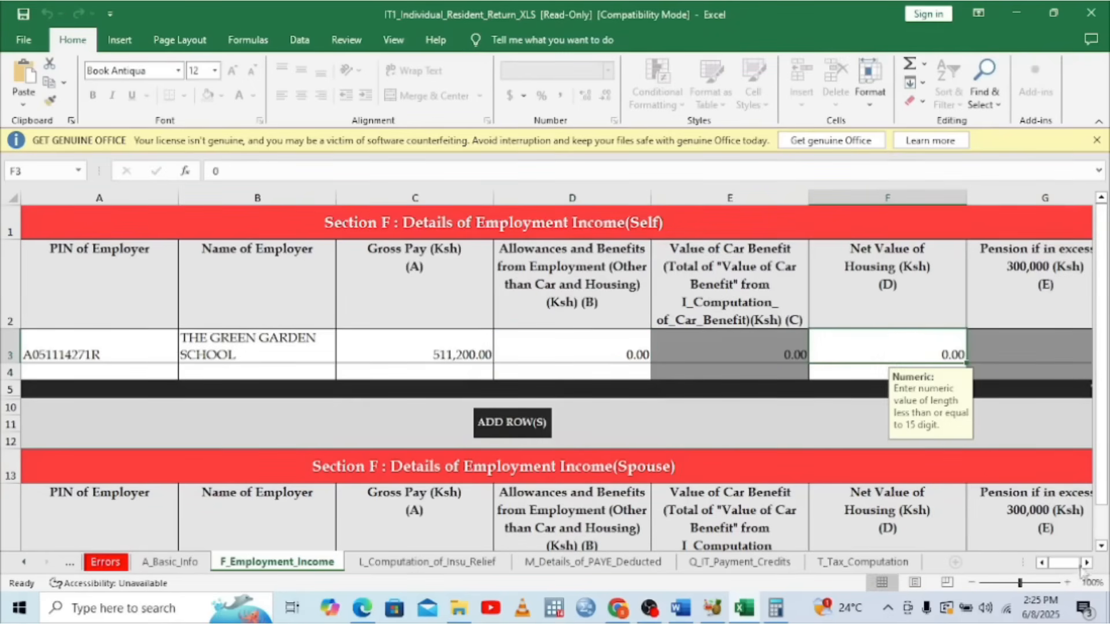
pyautogui.click(1086, 563)
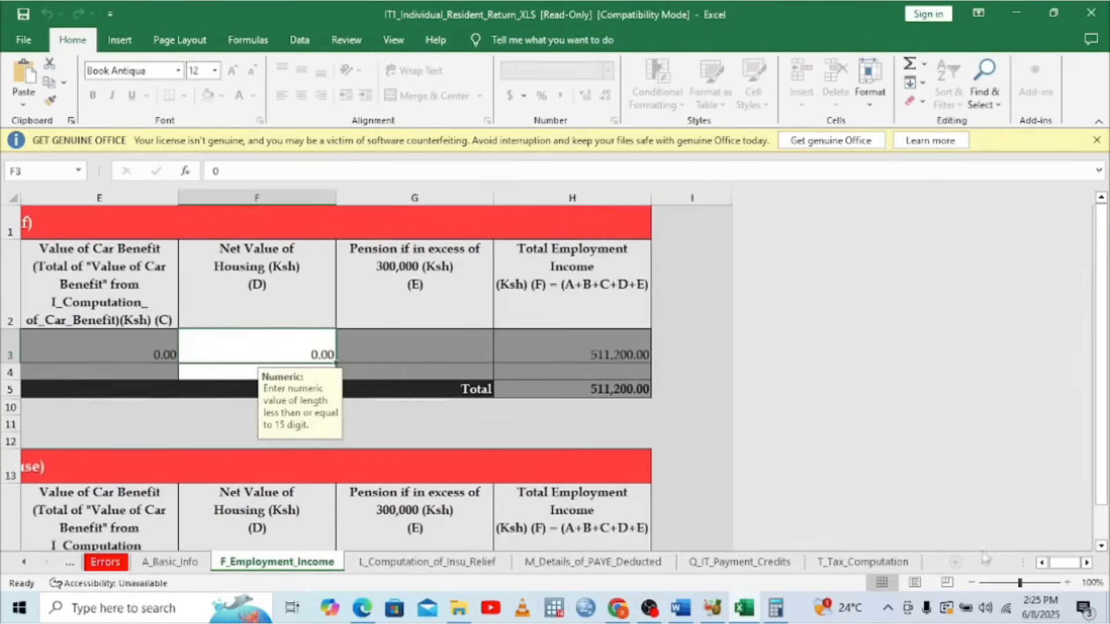
pyautogui.click(421, 562)
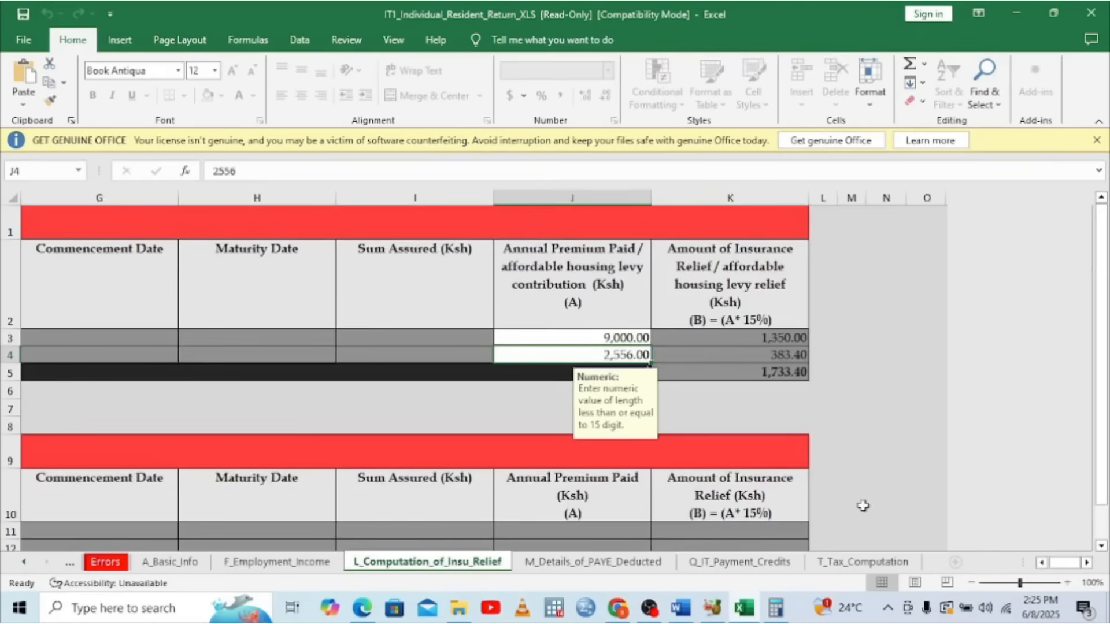
pyautogui.click(552, 564)
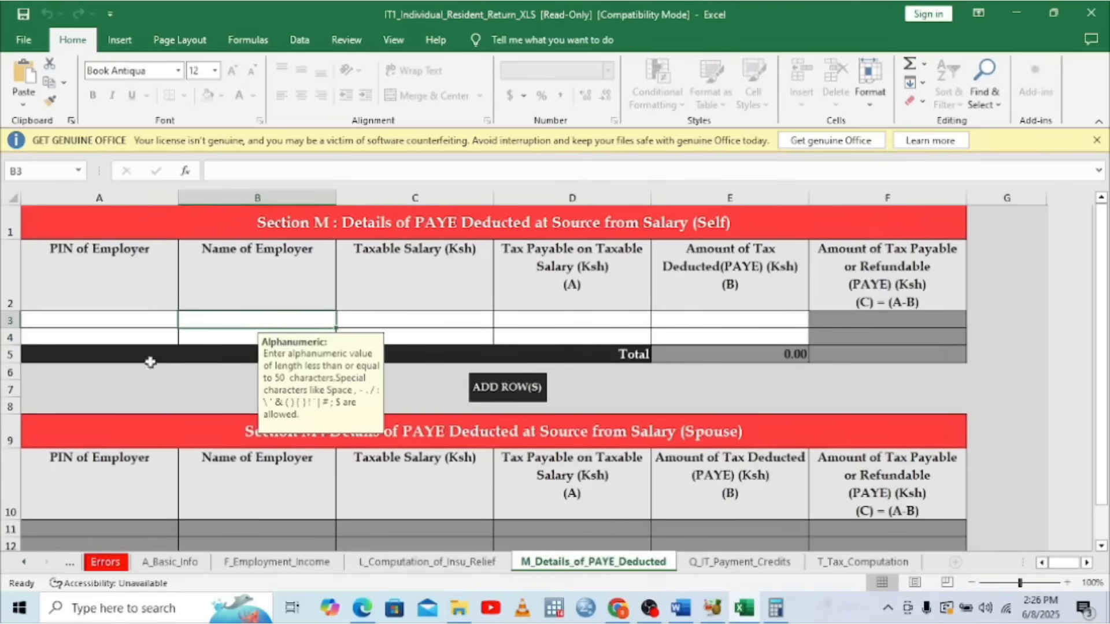
pyautogui.click(150, 319)
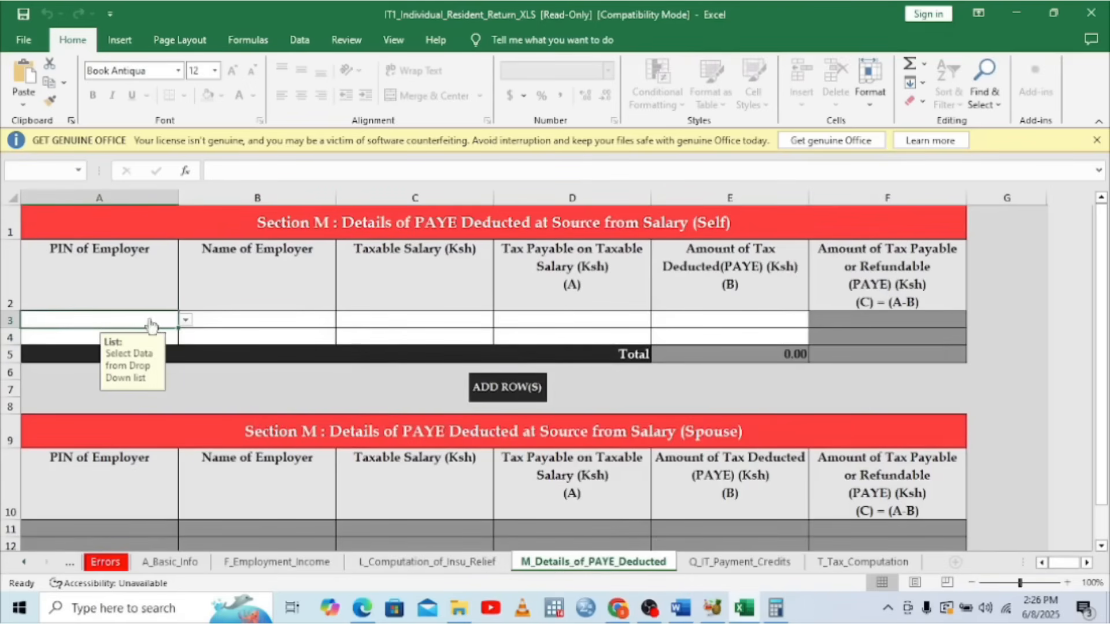
pyautogui.click(185, 321)
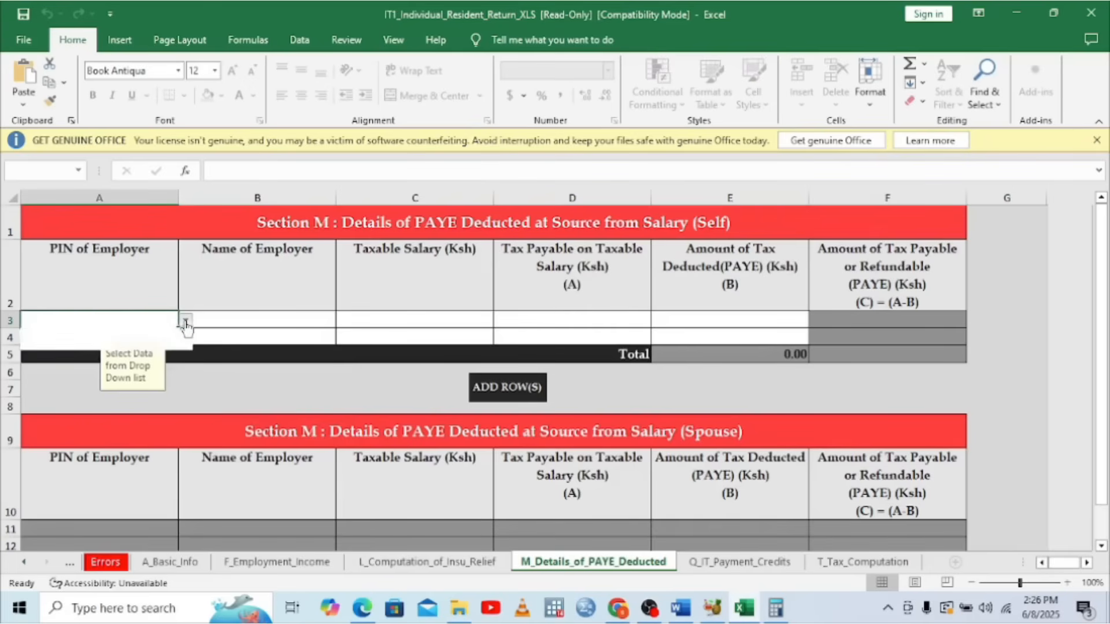
pyautogui.click(62, 335)
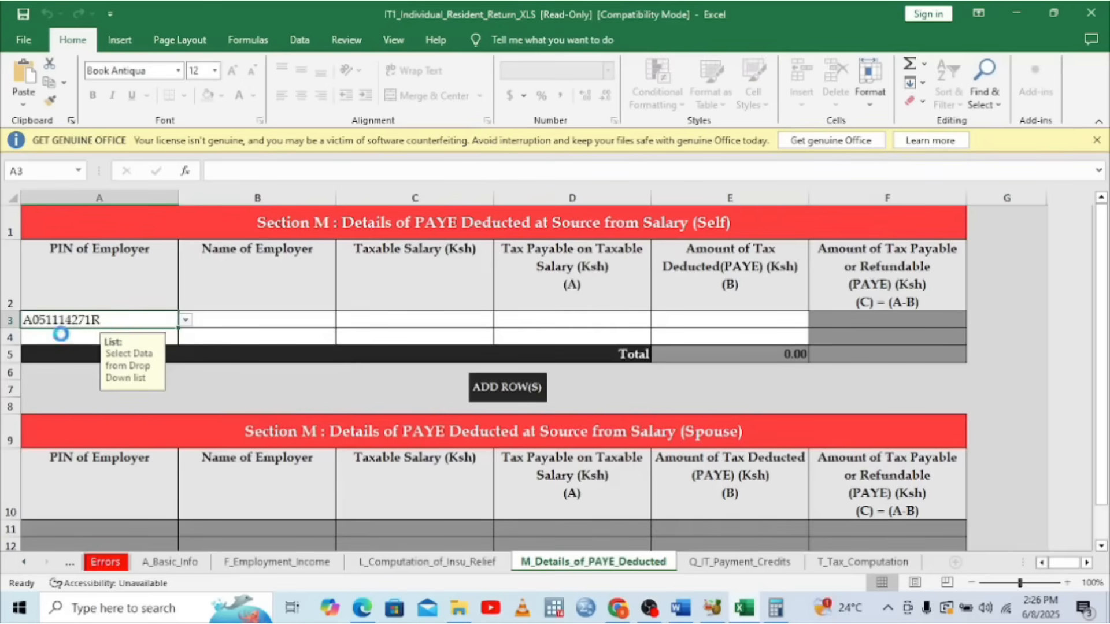
# Enter THE GREEN GARDEN SCHOOL as the employer name in row 3
pyautogui.click(246, 327)
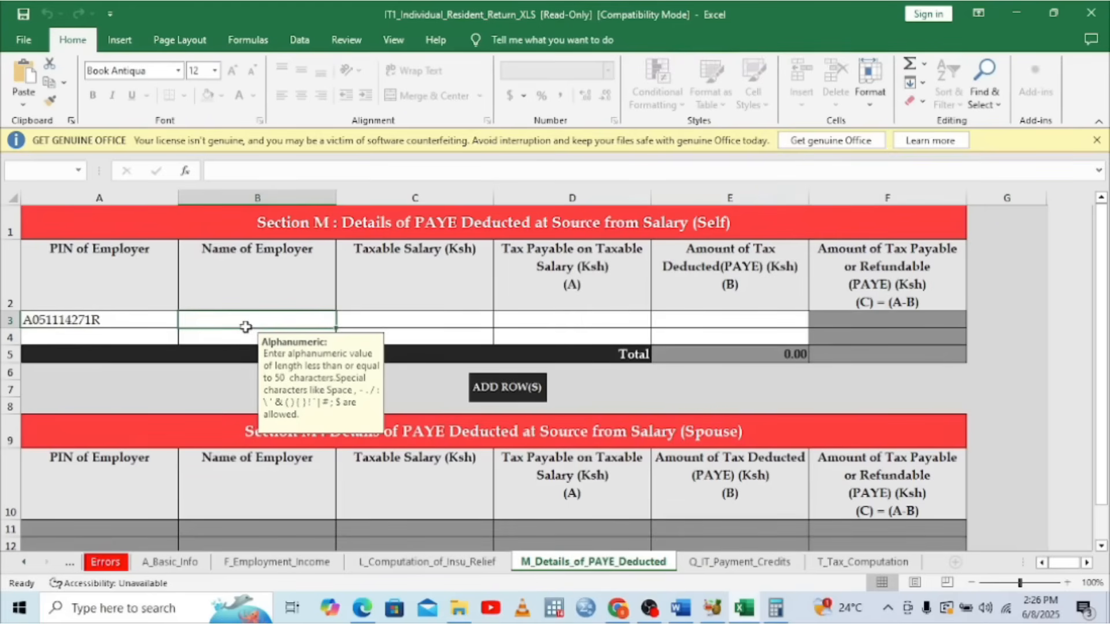
pyautogui.write('THE GREEN GARDEW')
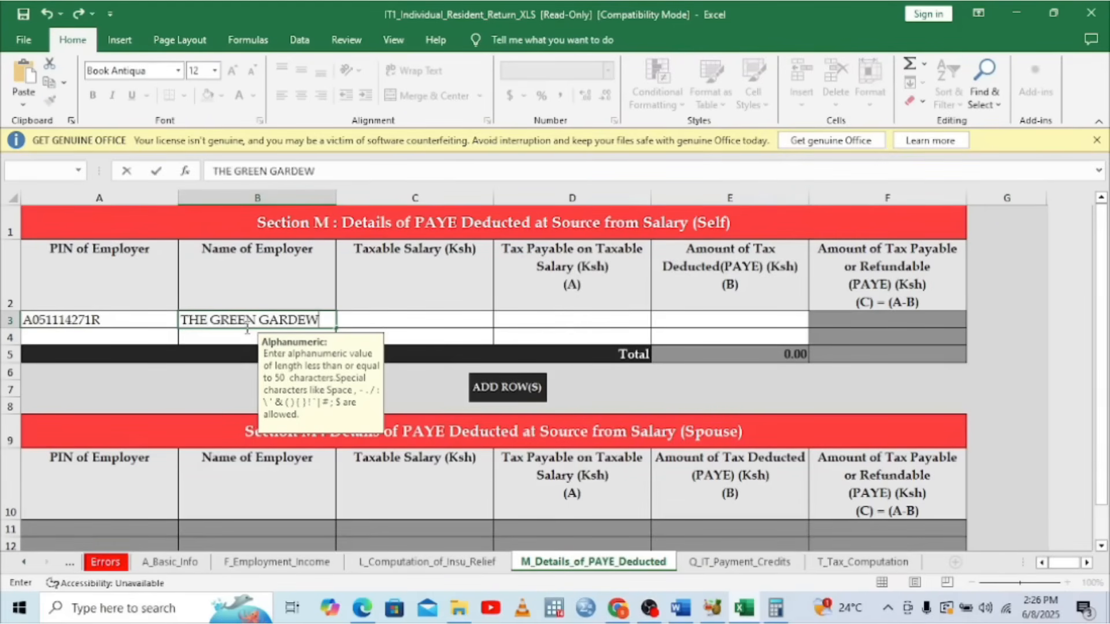
pyautogui.press('BackSpace')
pyautogui.write('N SCHOOL')
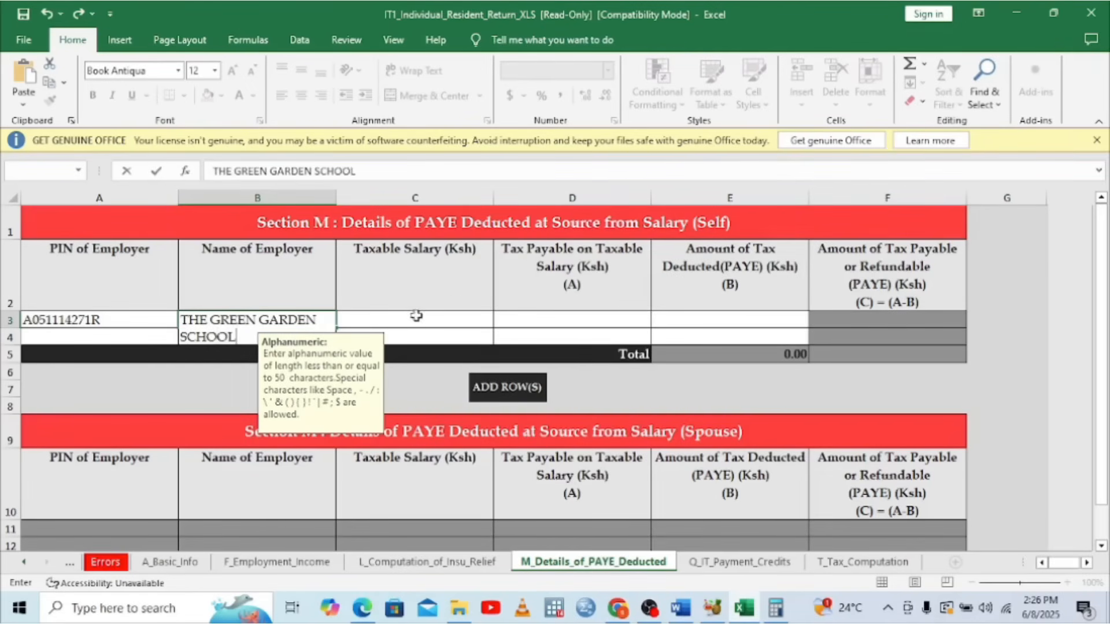
pyautogui.click(417, 315)
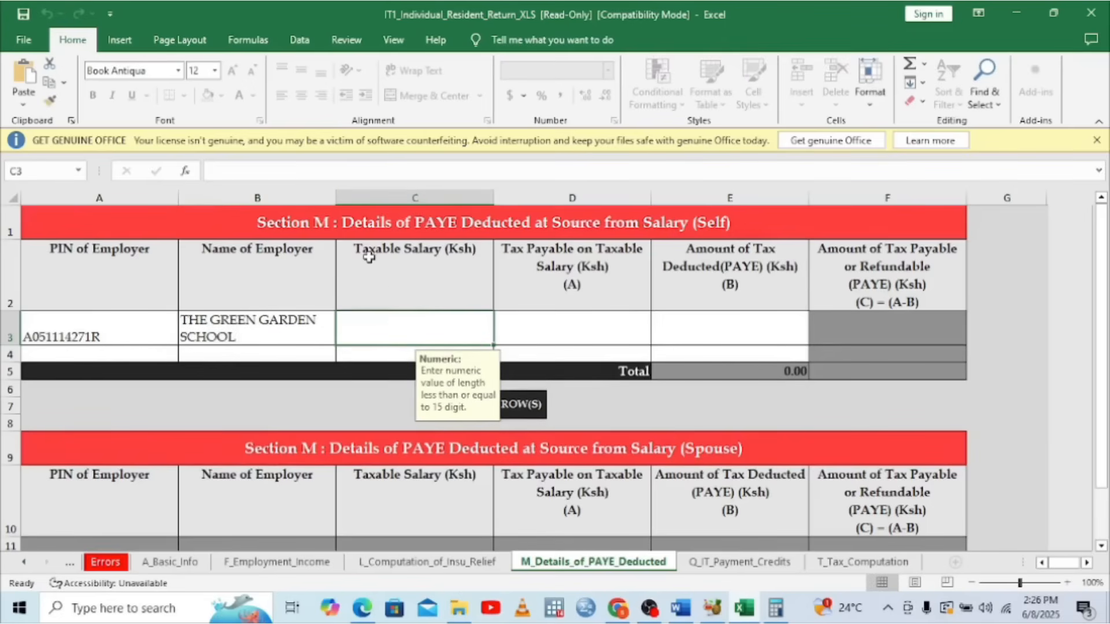
pyautogui.click(362, 607)
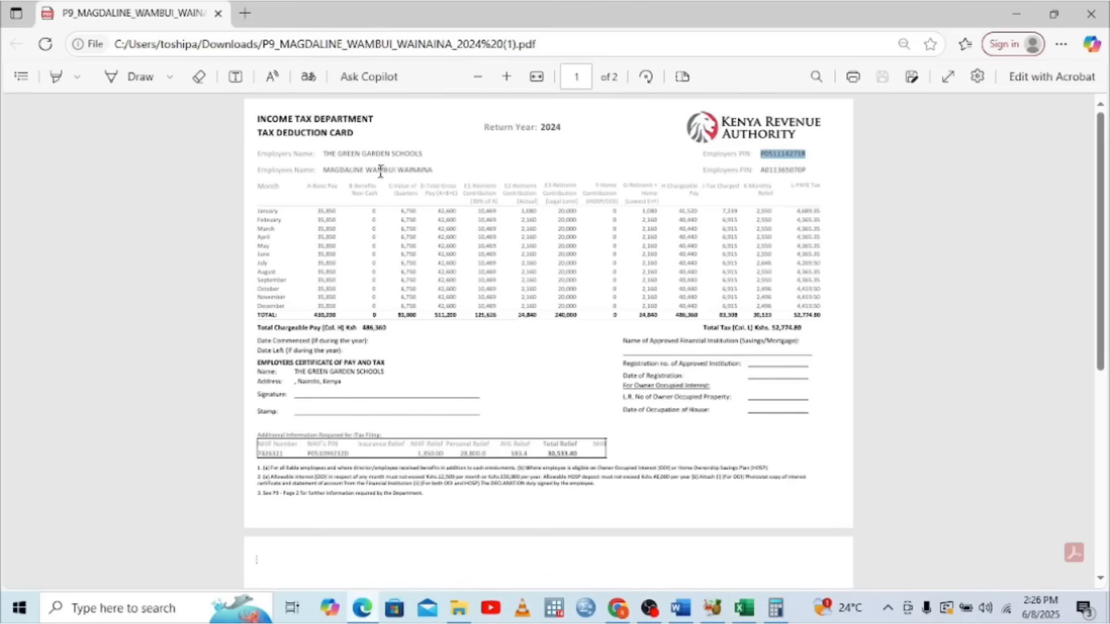
pyautogui.click(382, 153)
pyautogui.click(744, 607)
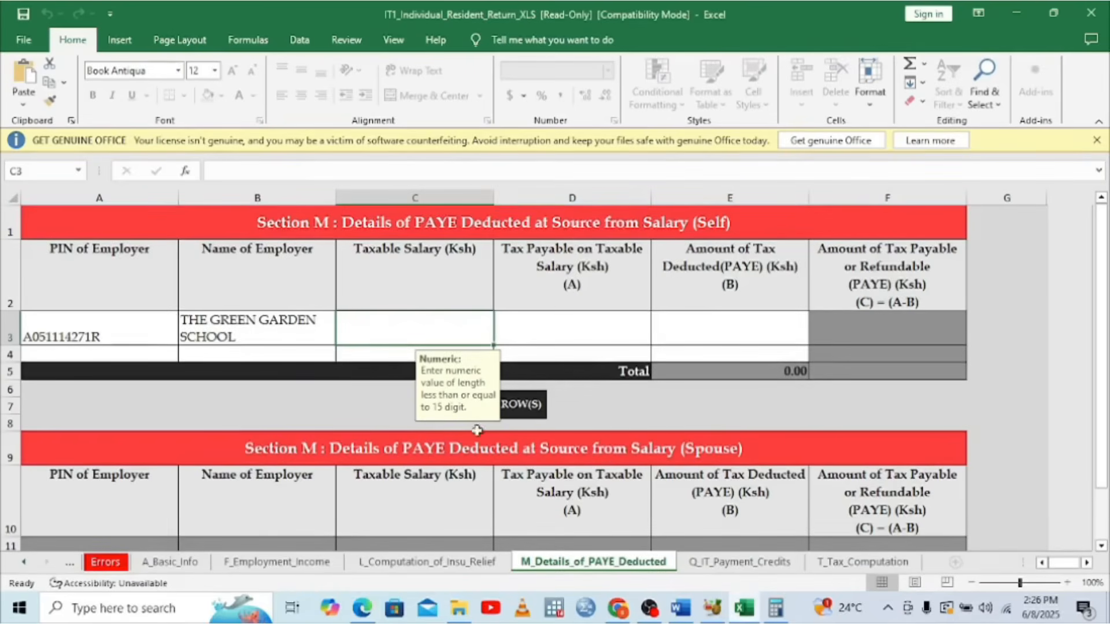
pyautogui.click(236, 335)
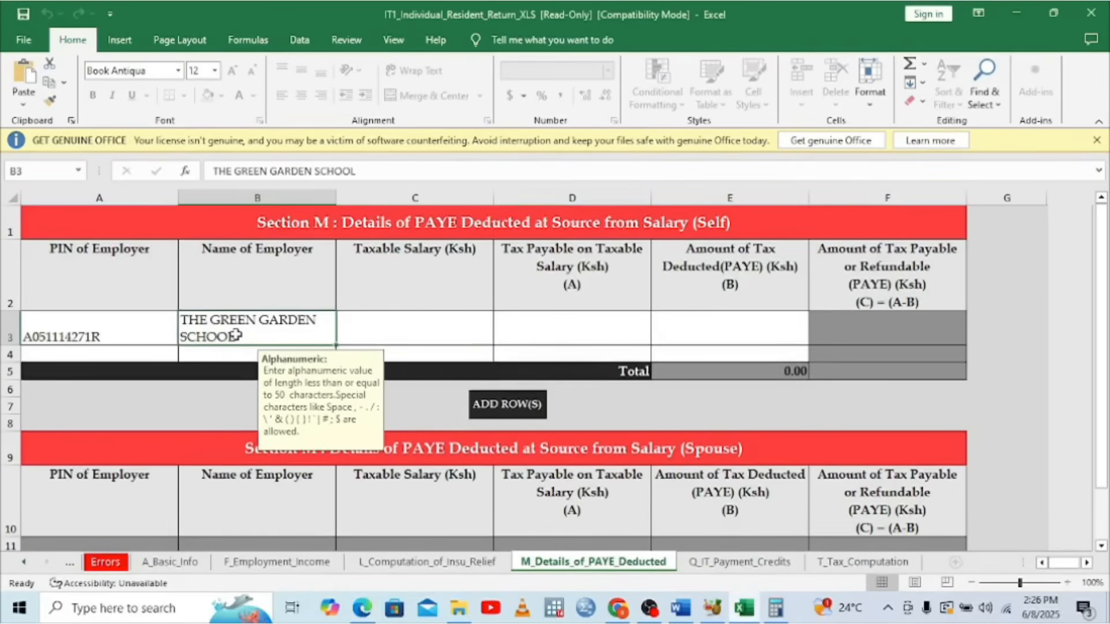
pyautogui.doubleClick(258, 341)
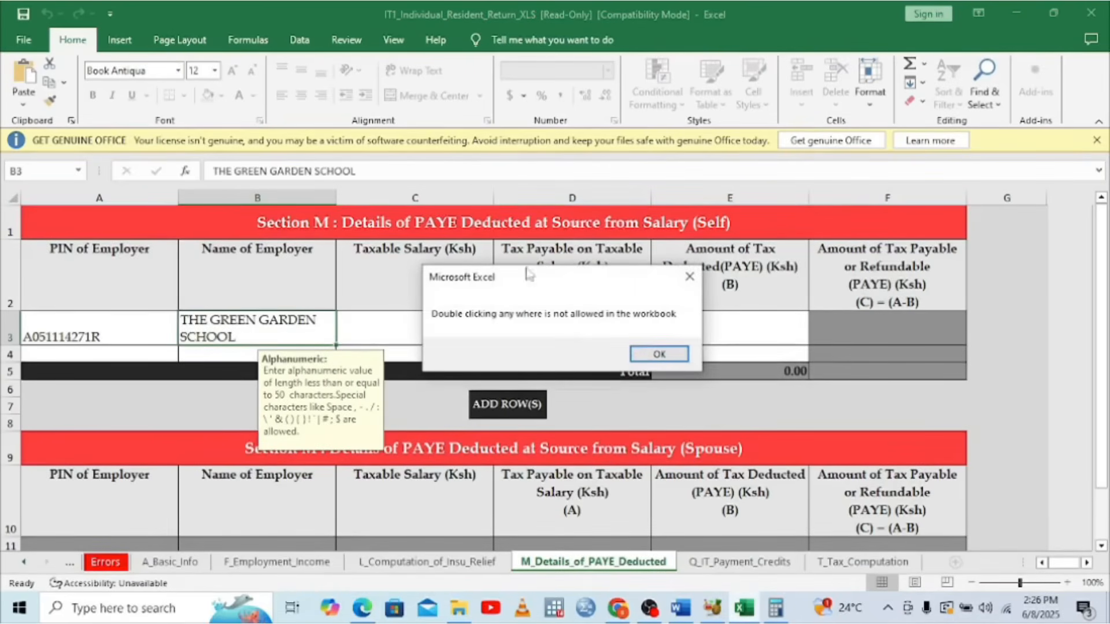
pyautogui.click(689, 277)
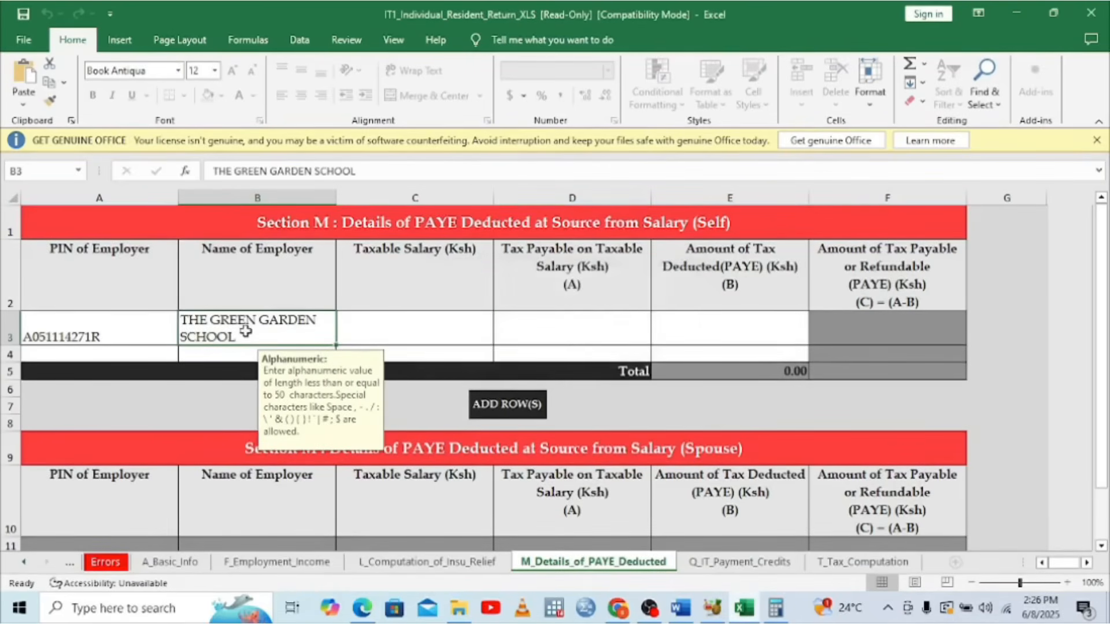
pyautogui.doubleClick(237, 338)
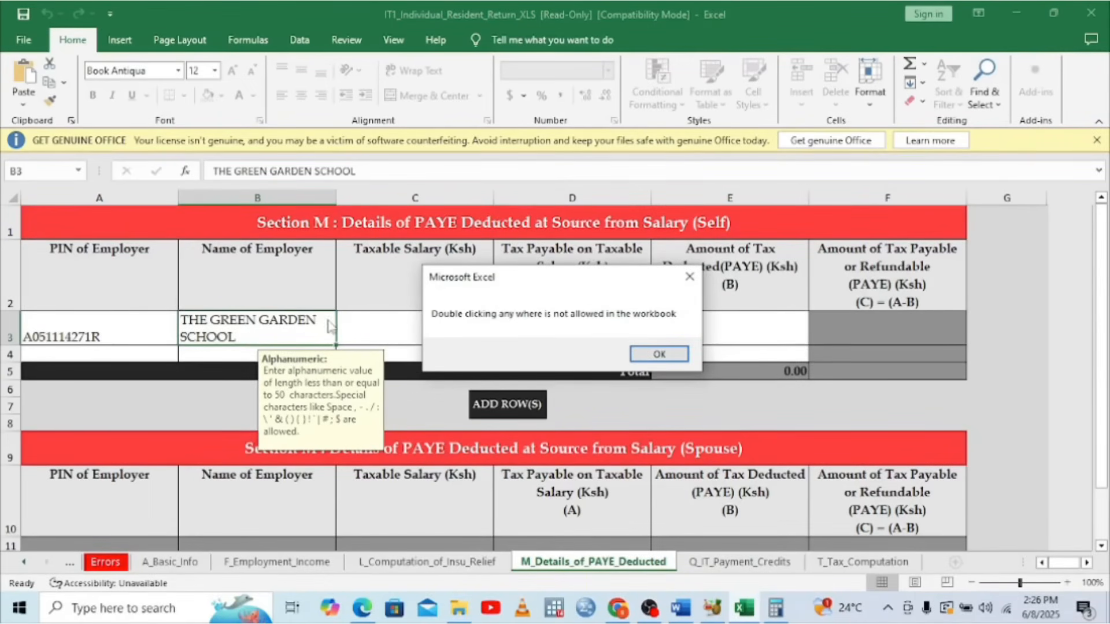
pyautogui.click(668, 355)
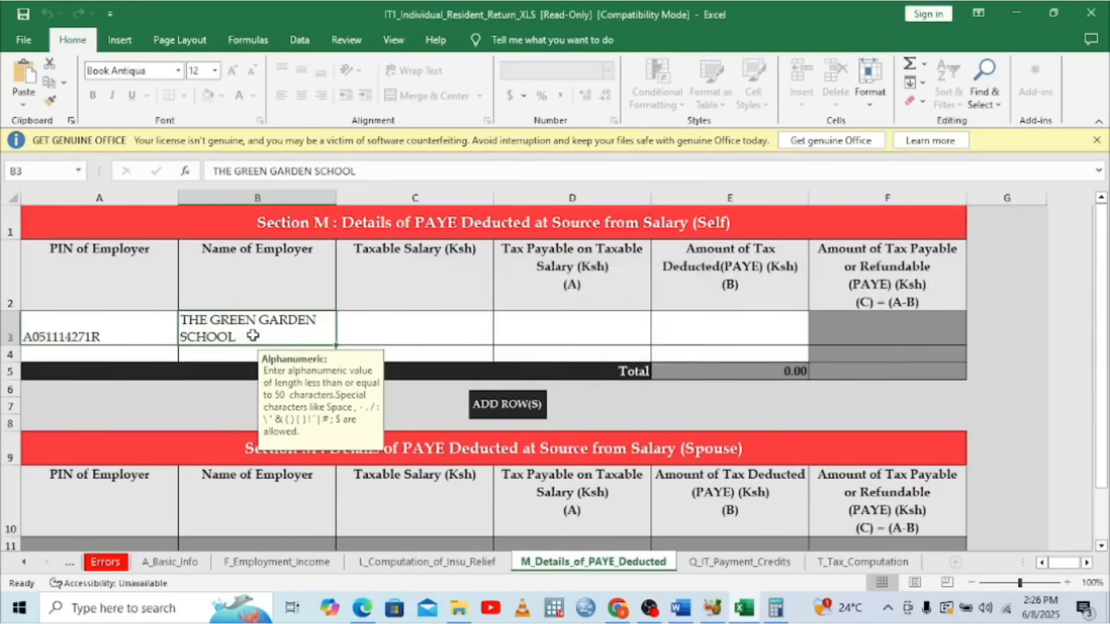
# Retype Section M's employer name as THE GREEN GARDEN SCHOOLS, then go to the A_Basic_Info sheet
pyautogui.write('THE GREEN GARG')
pyautogui.press('BackSpace')
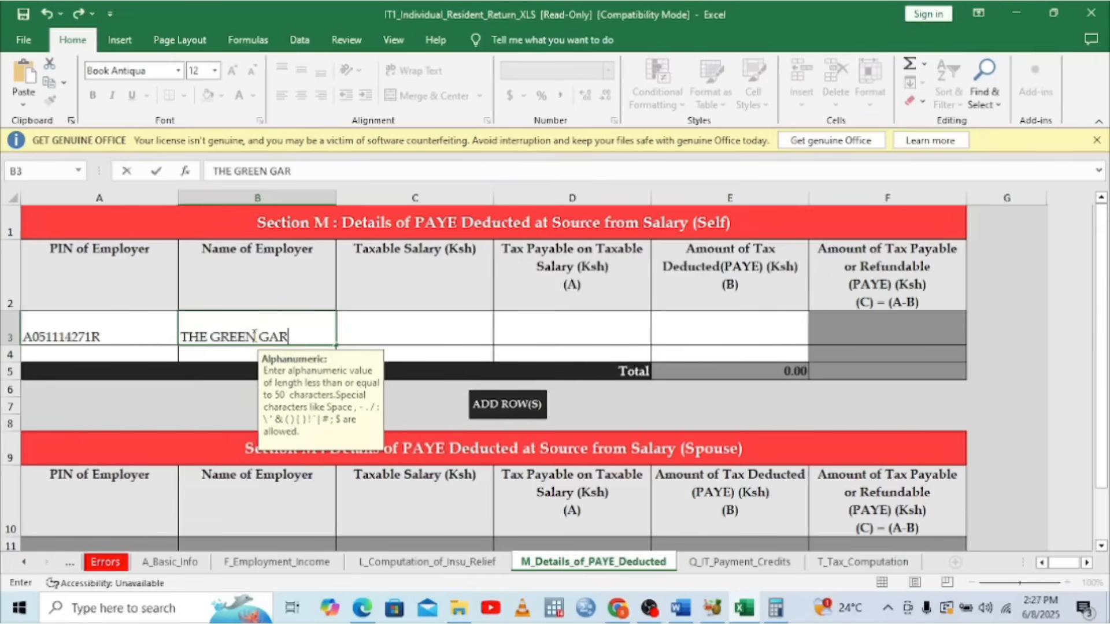
pyautogui.write('DEN SHOOLS')
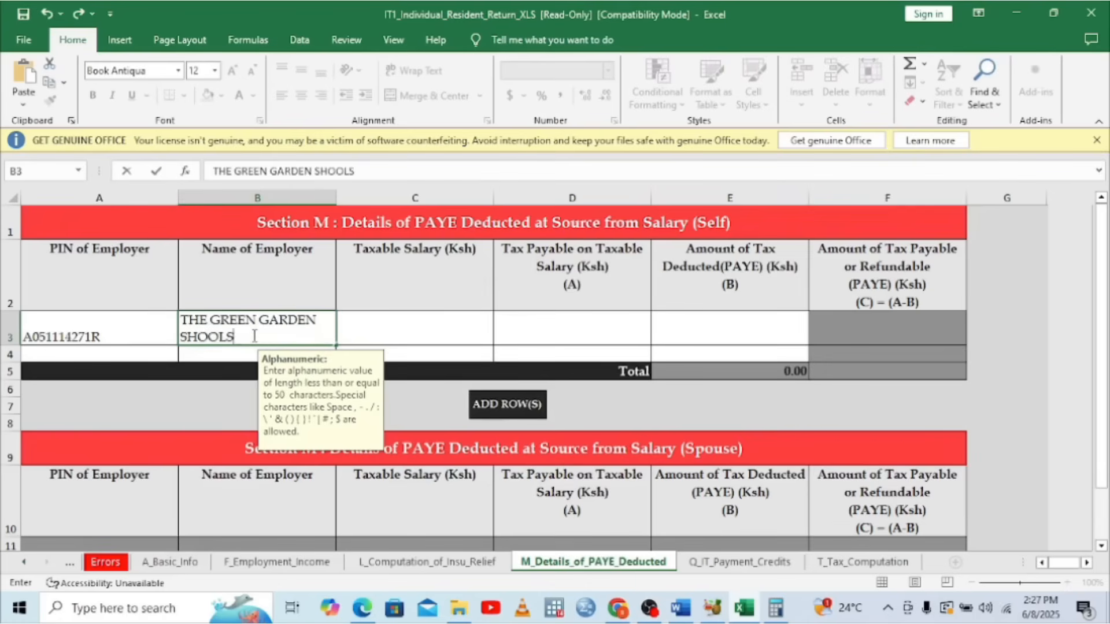
pyautogui.press('BackSpace')
pyautogui.press('BackSpace')
pyautogui.press('BackSpace')
pyautogui.press('BackSpace')
pyautogui.press('BackSpace')
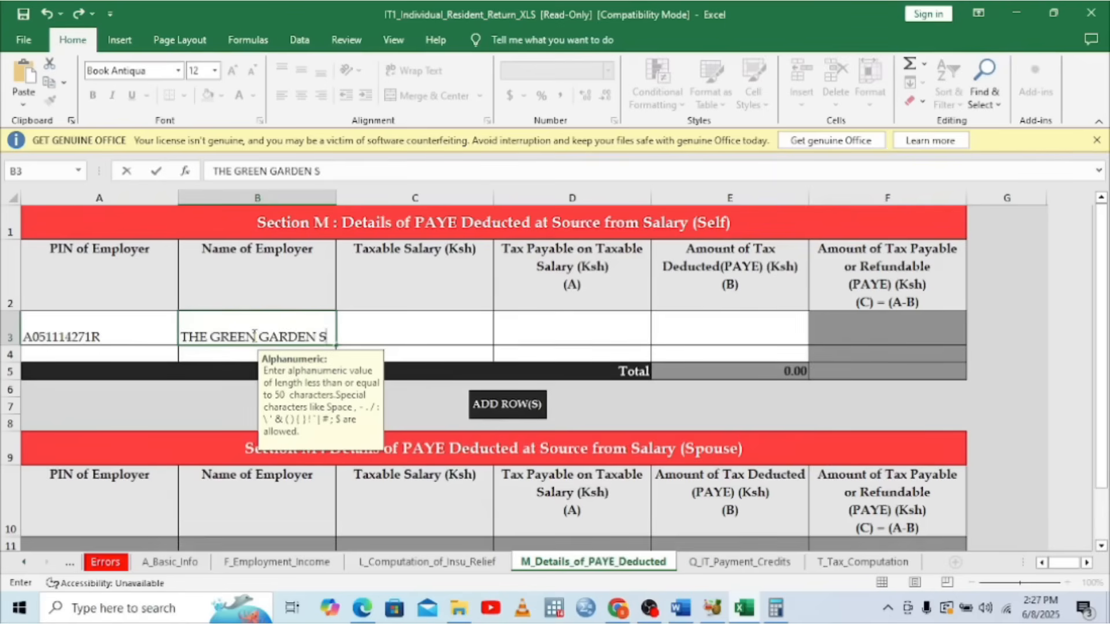
pyautogui.write('CHOOL')
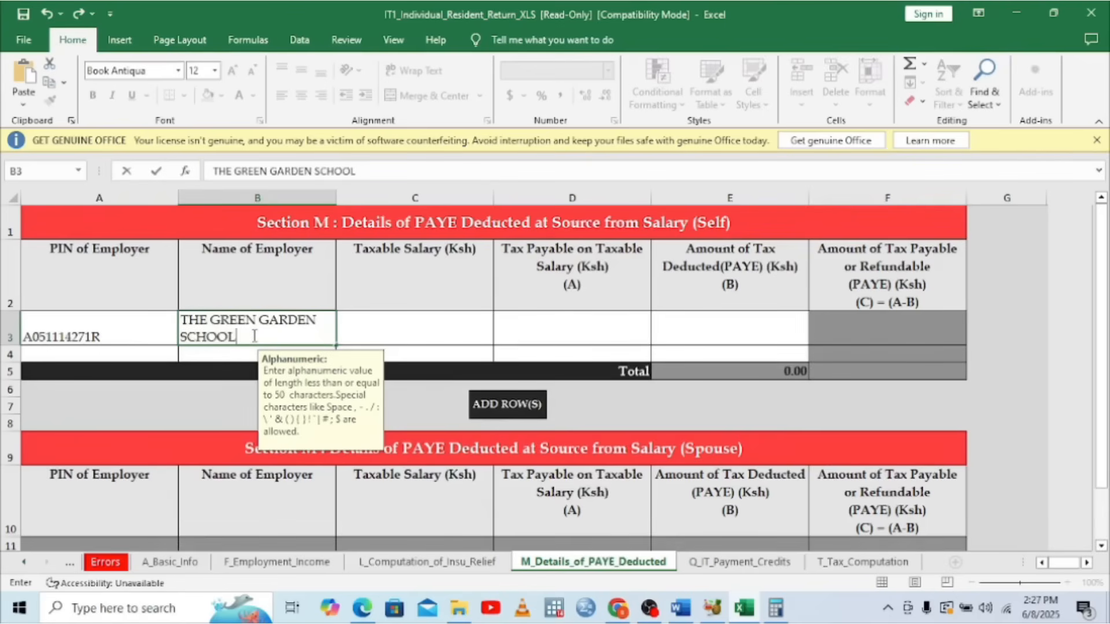
pyautogui.write('S')
pyautogui.click(278, 561)
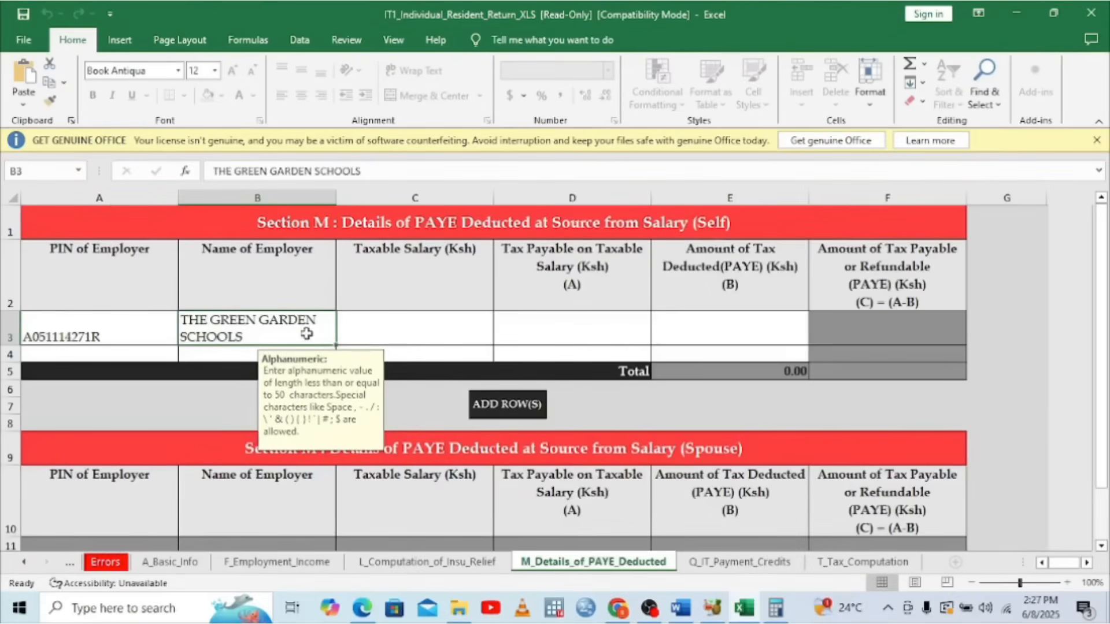
pyautogui.click(174, 564)
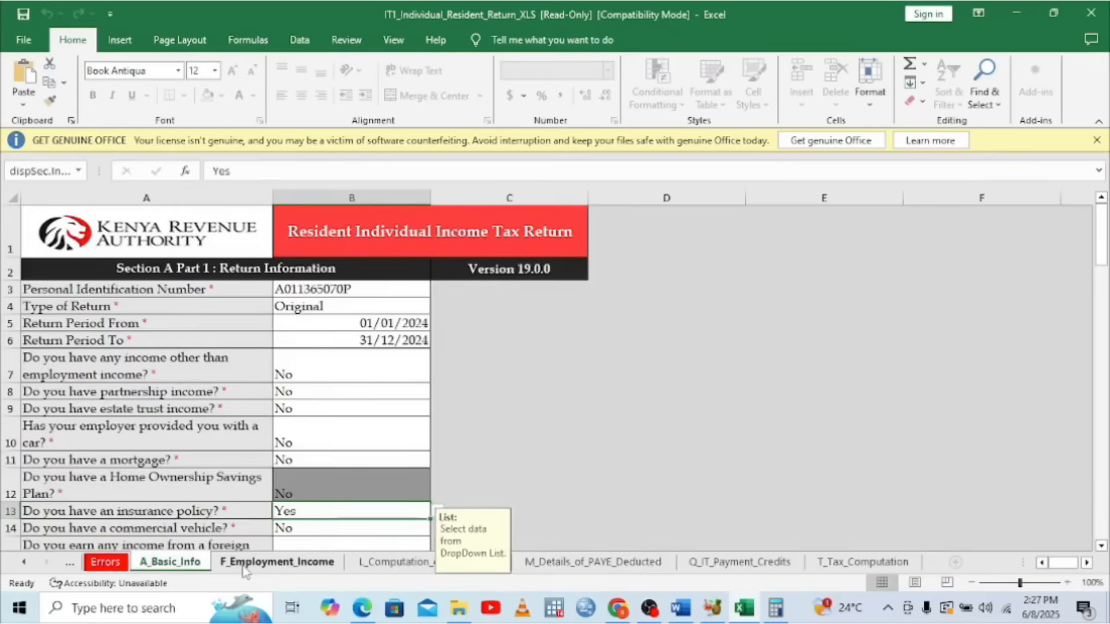
# On F_Employment_Income, set cell B3's employer name to THE GREEN GARDEN SCHOOLS
pyautogui.click(245, 569)
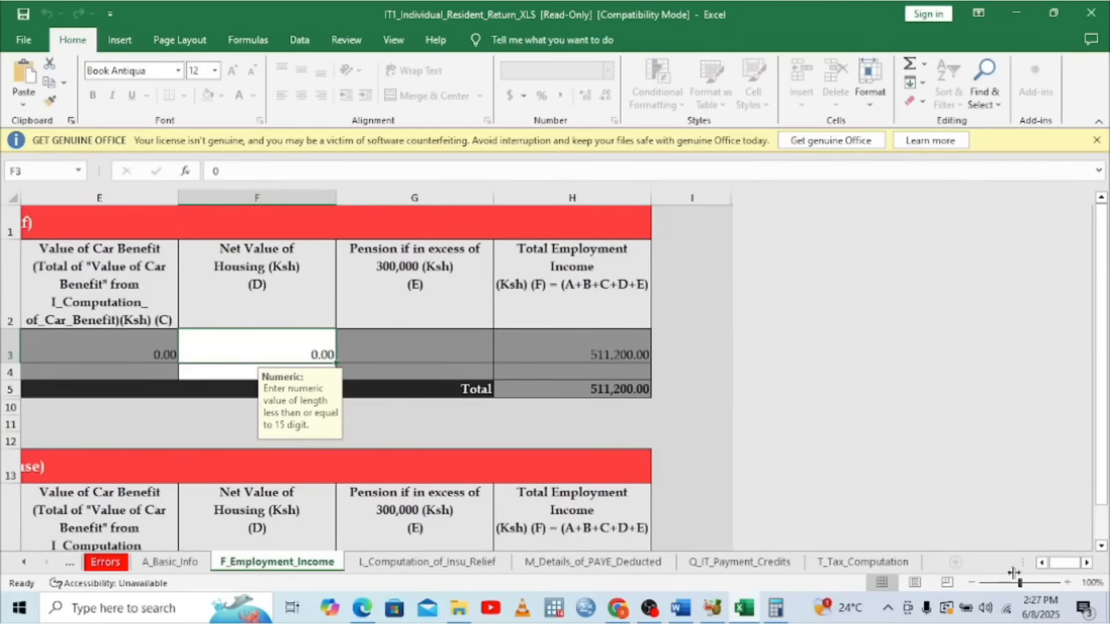
pyautogui.click(1040, 562)
pyautogui.click(1041, 563)
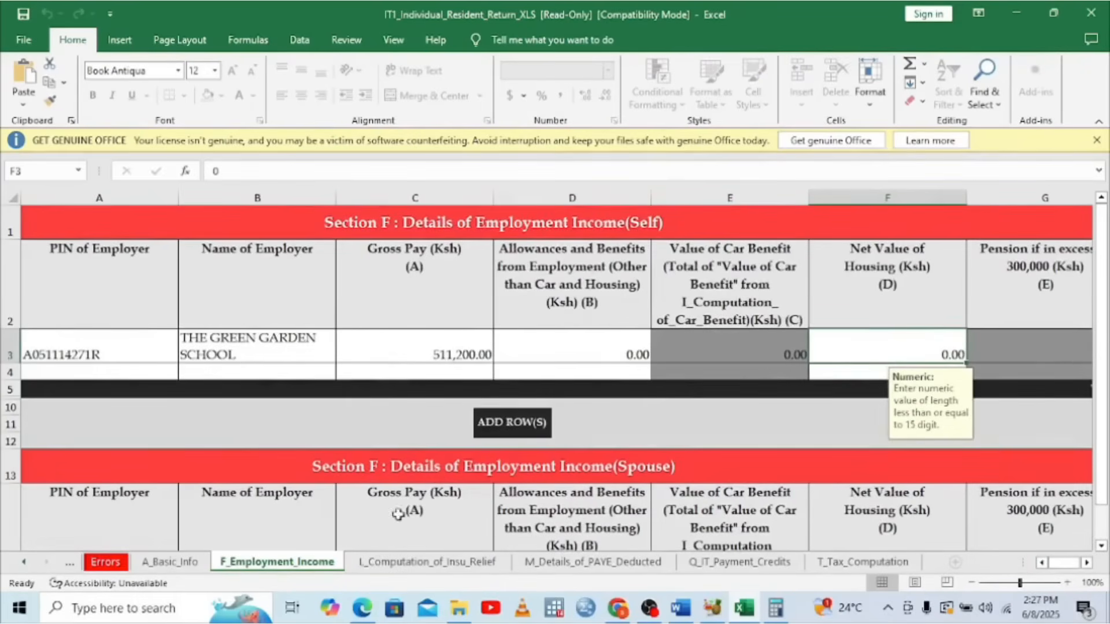
pyautogui.click(255, 343)
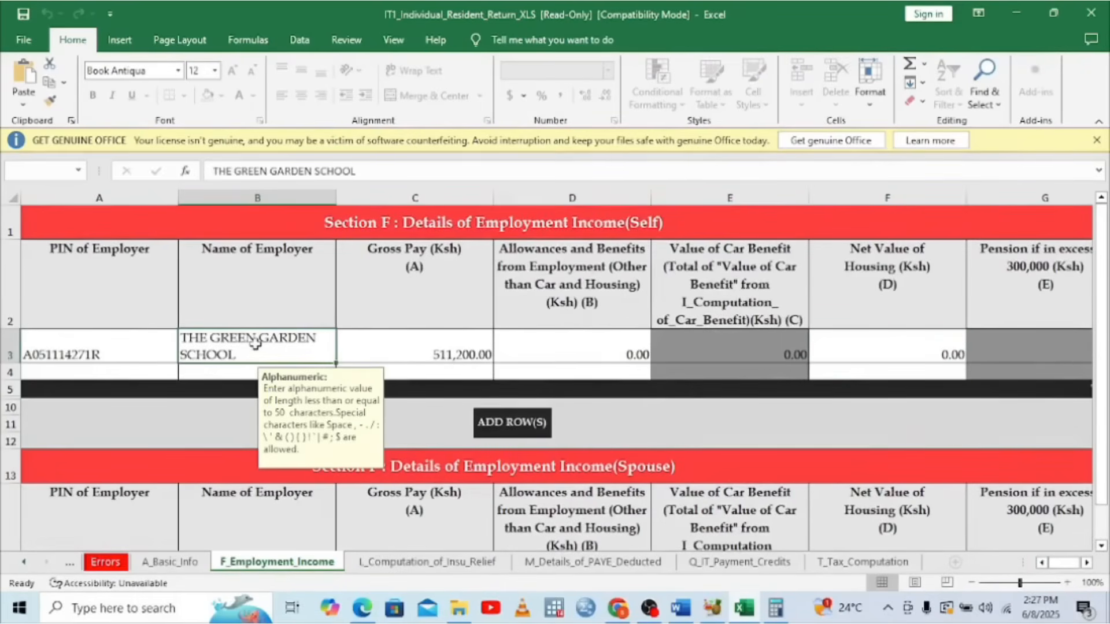
pyautogui.write('THE GREE')
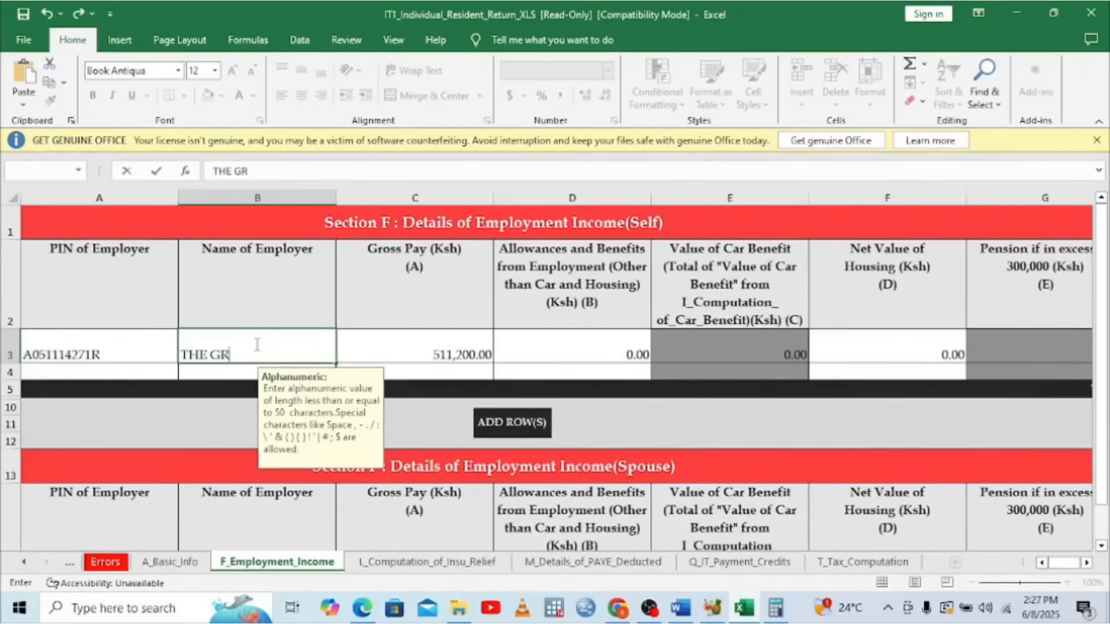
pyautogui.write('GARDEN ')
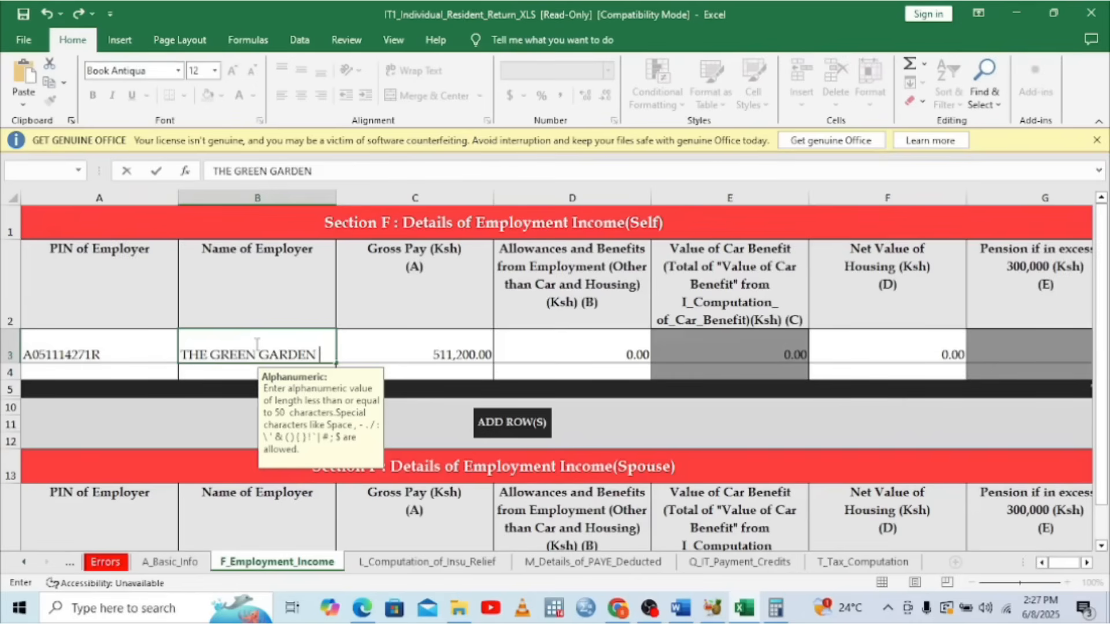
pyautogui.write('SCHOOLS')
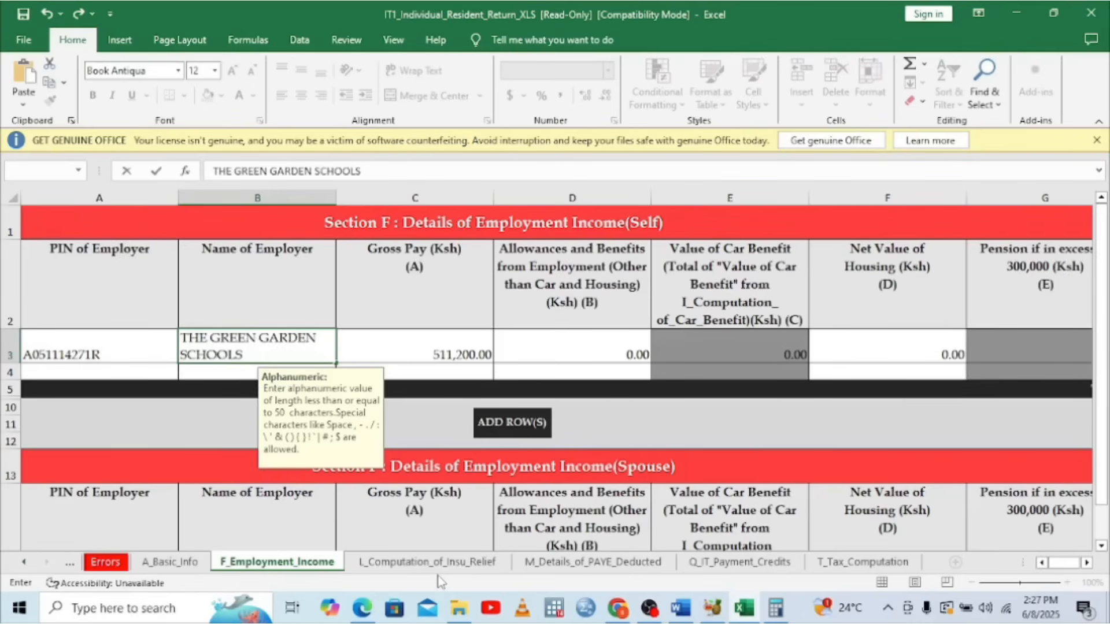
pyautogui.click(585, 562)
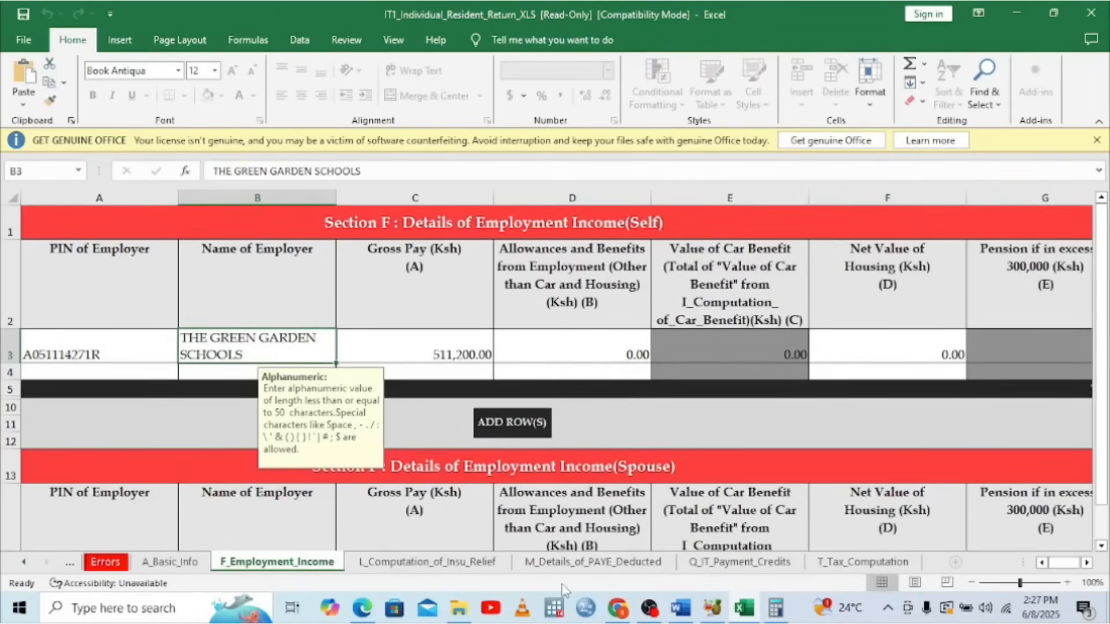
# Enter the P9's chargeable pay 486360 as taxable salary in Section M's PAYE row, then return to the P9
pyautogui.click(585, 564)
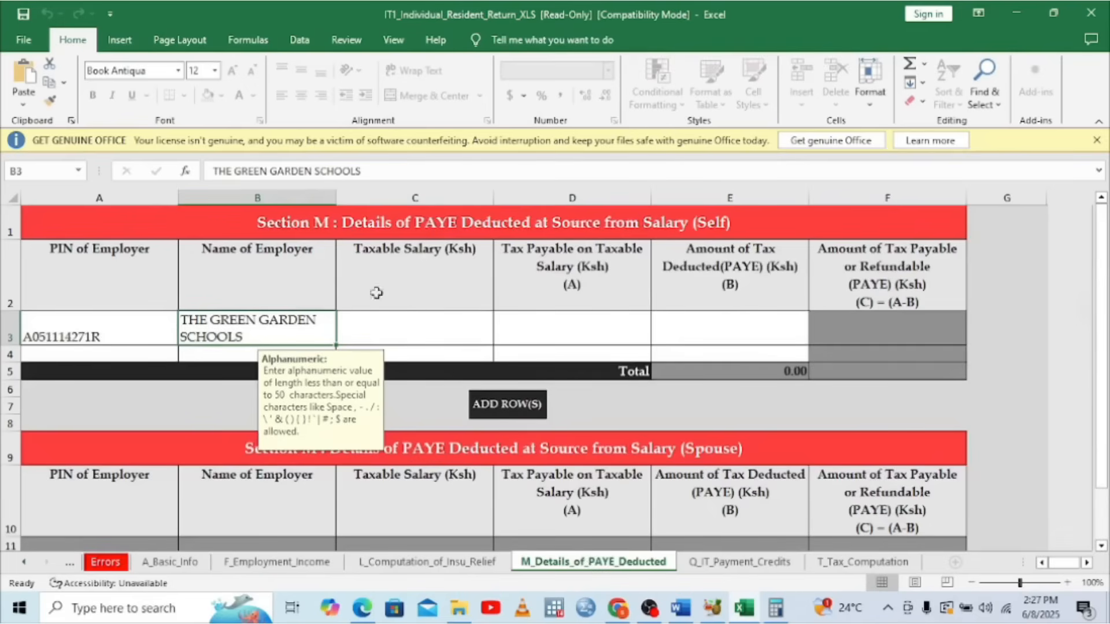
pyautogui.click(386, 323)
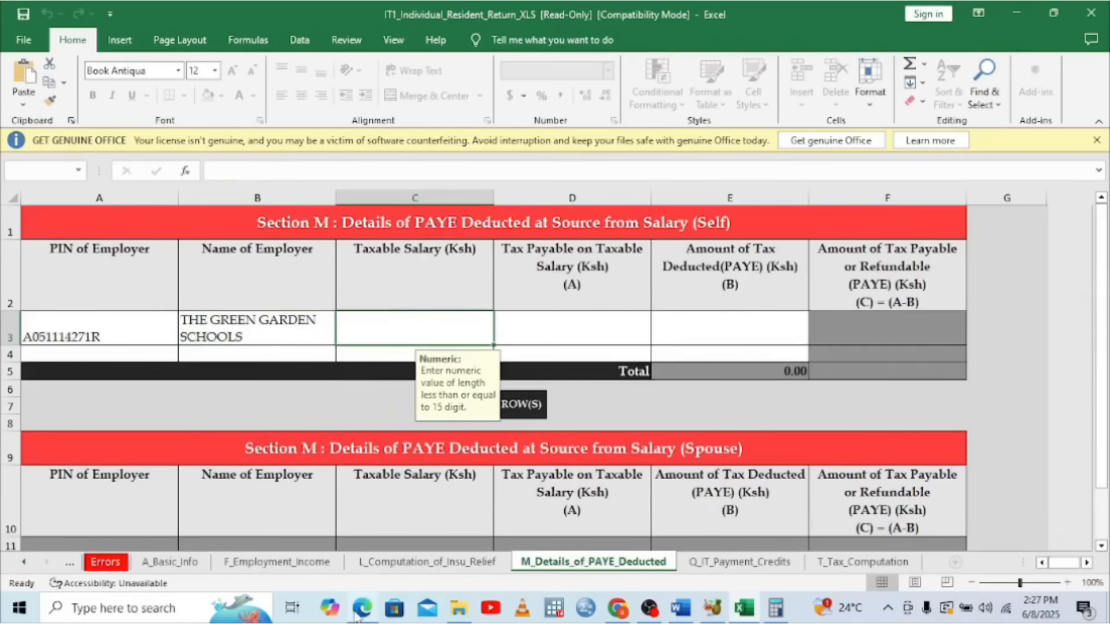
pyautogui.click(362, 607)
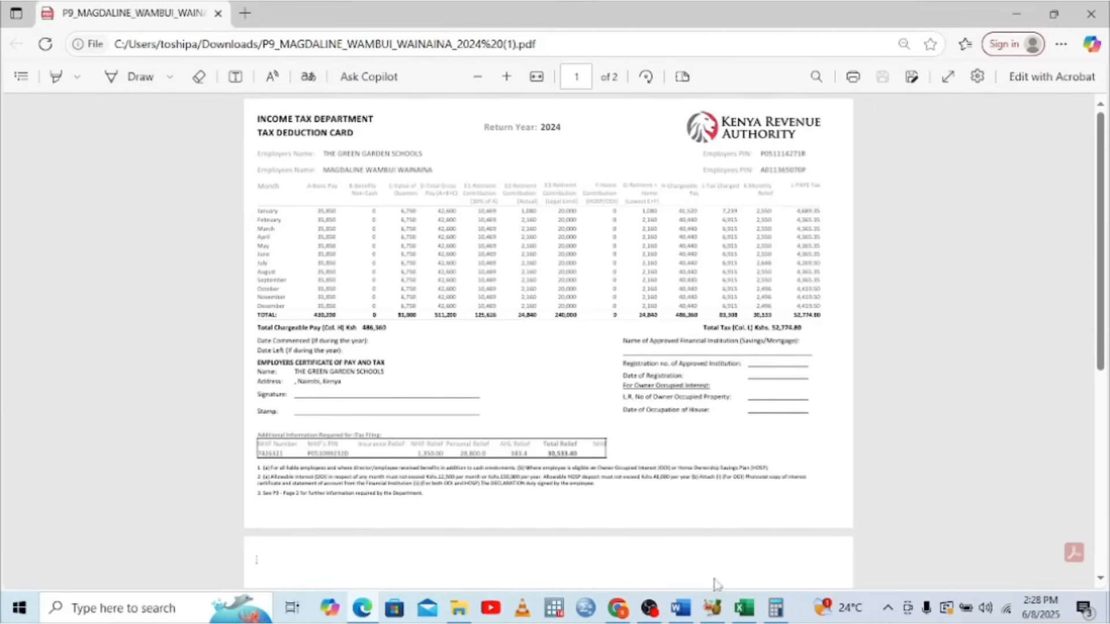
pyautogui.click(744, 607)
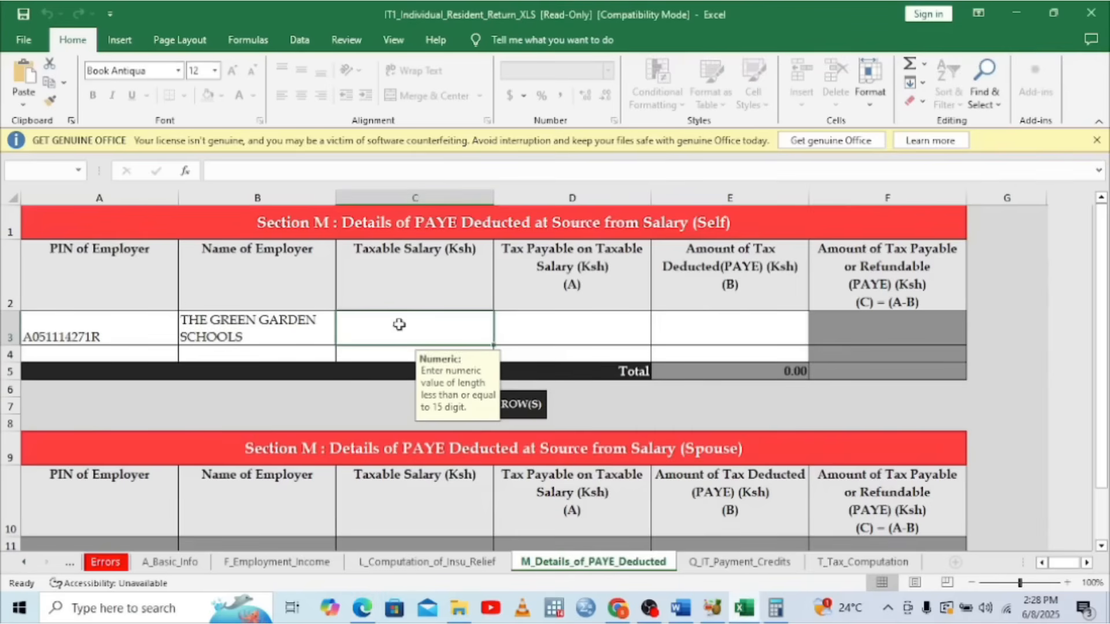
pyautogui.write('486360')
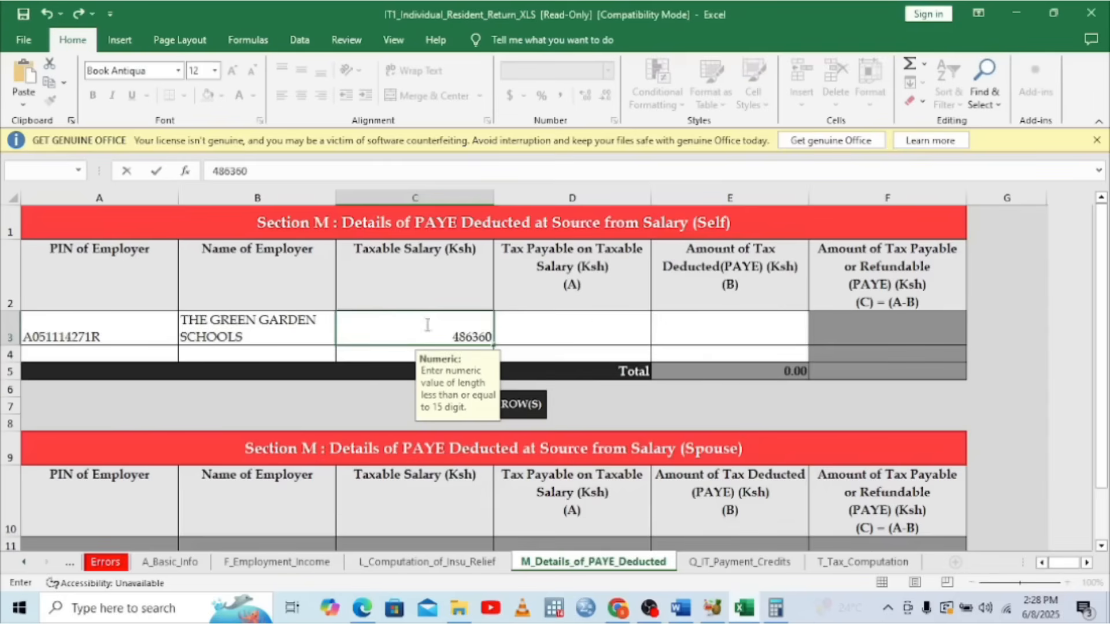
pyautogui.click(583, 327)
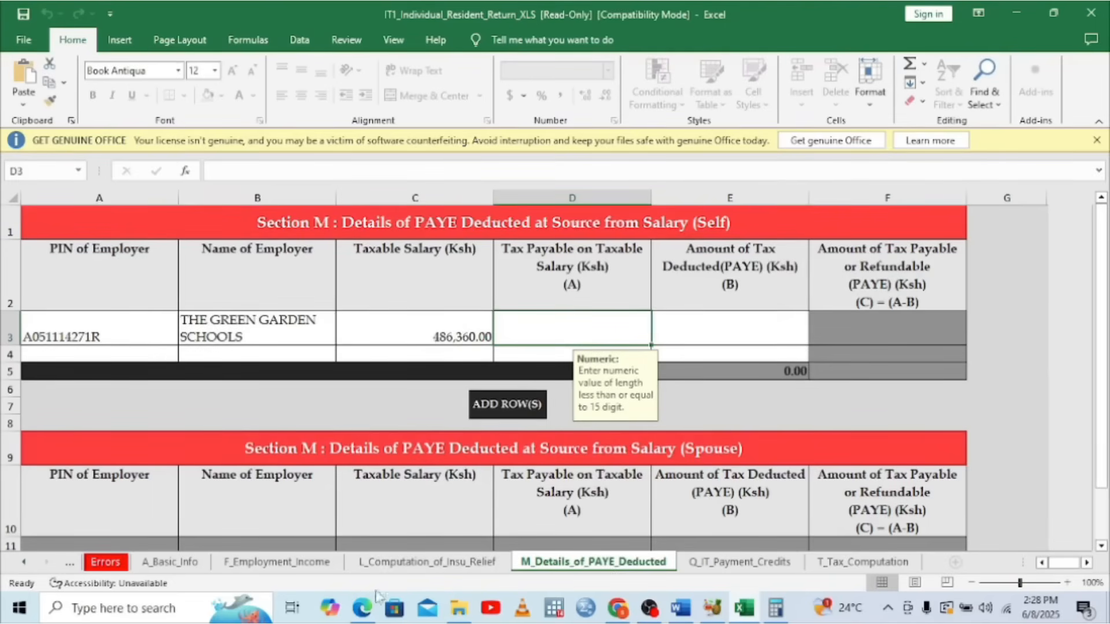
pyautogui.click(362, 610)
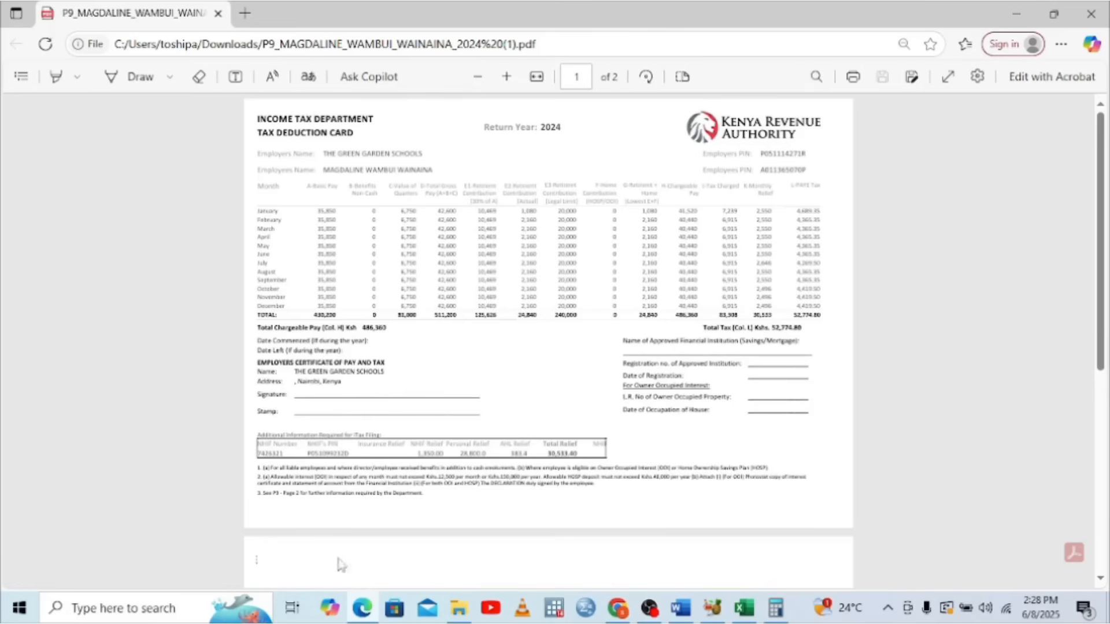
# Launch Windows Calculator and enter the PAYE total 52,774.80
pyautogui.click(21, 608)
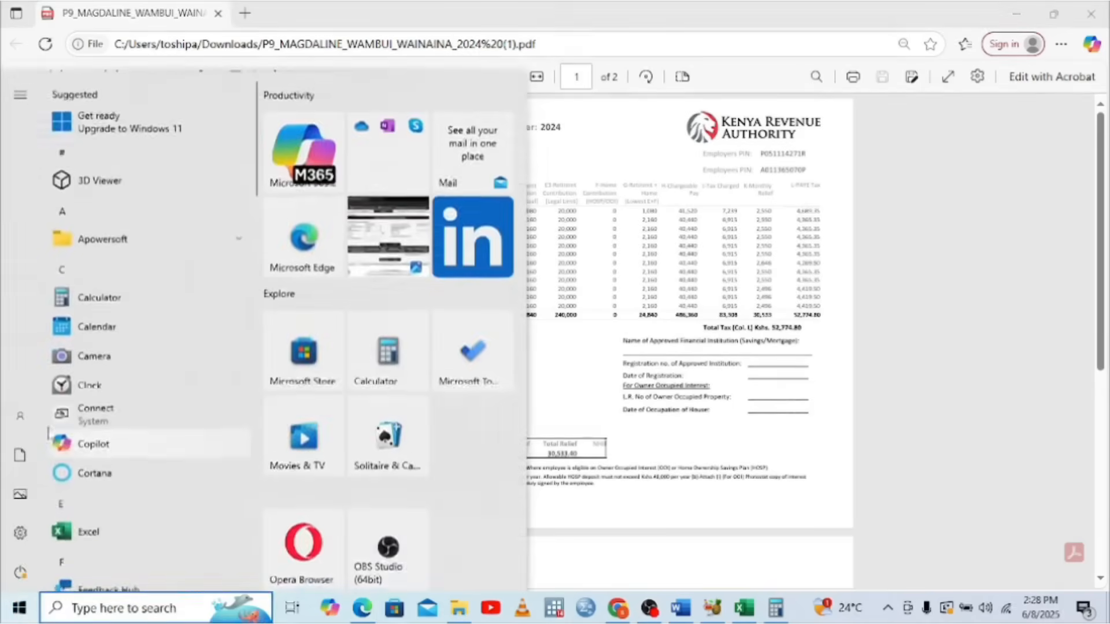
pyautogui.click(87, 296)
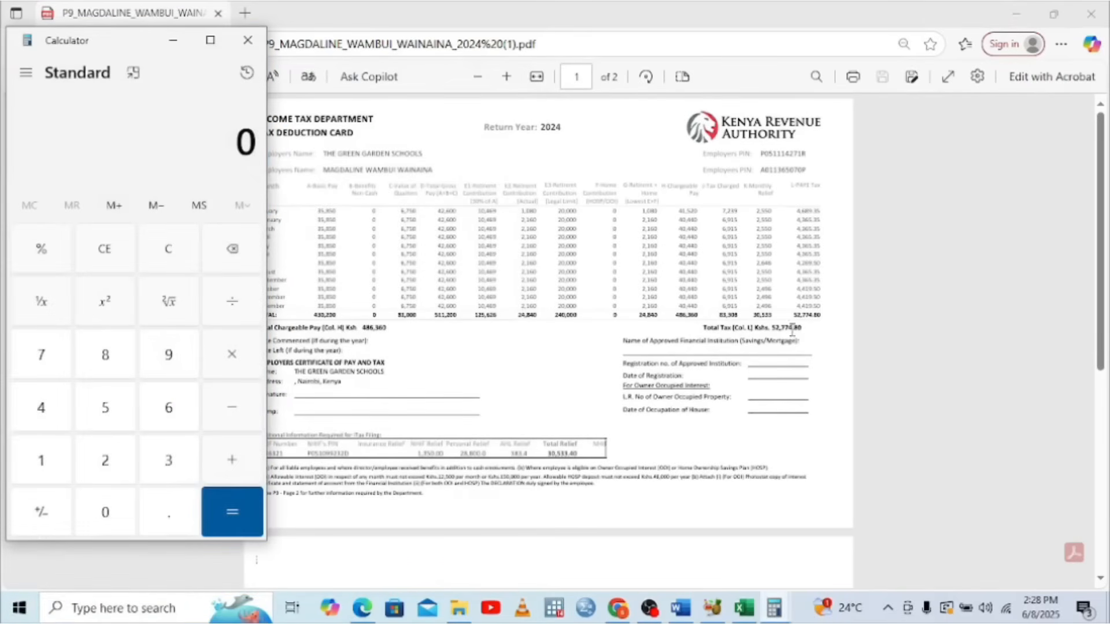
pyautogui.click(109, 407)
pyautogui.click(105, 467)
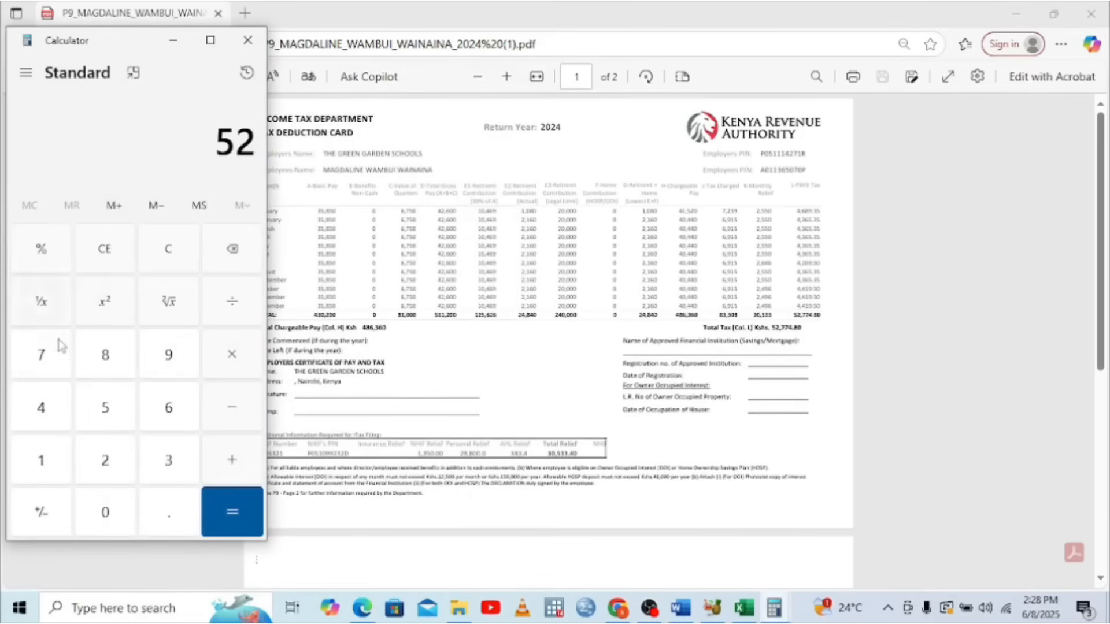
pyautogui.click(44, 359)
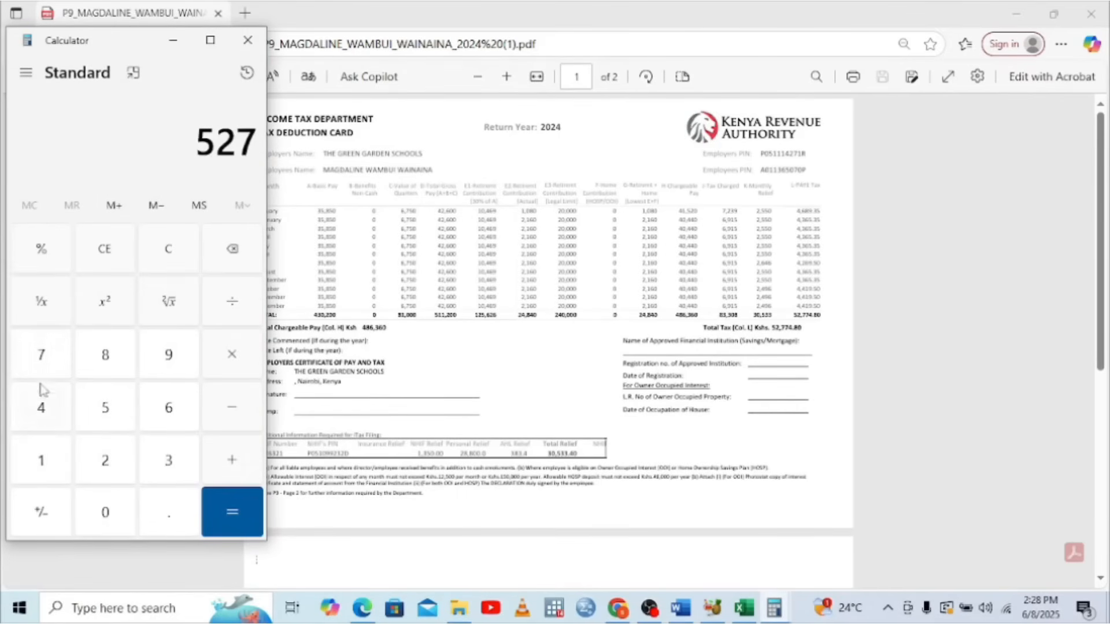
pyautogui.click(42, 354)
pyautogui.click(45, 410)
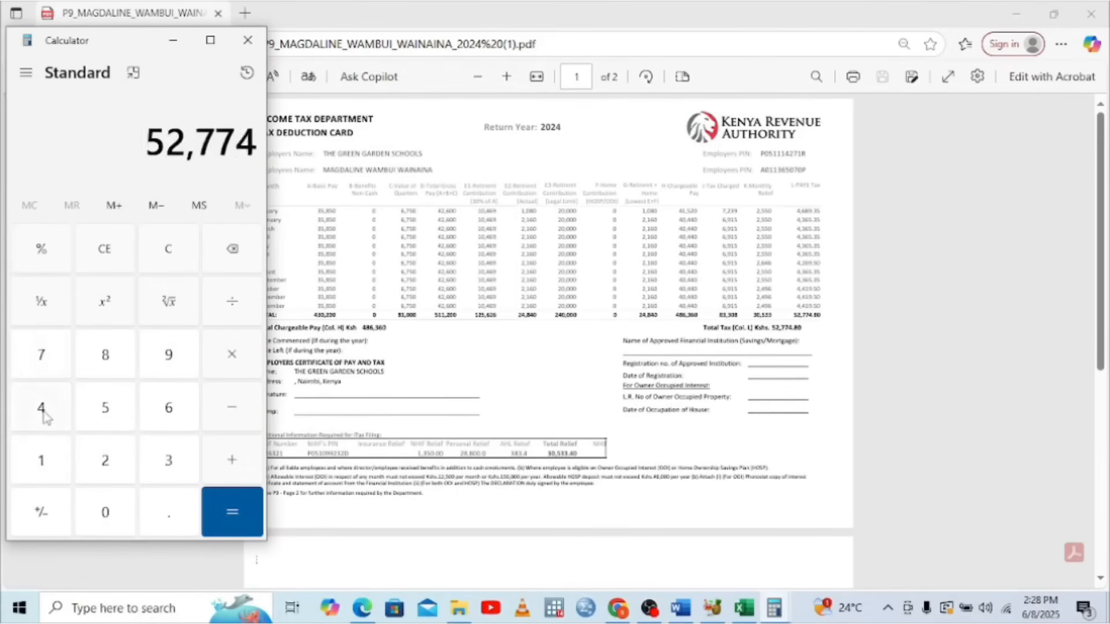
pyautogui.click(151, 517)
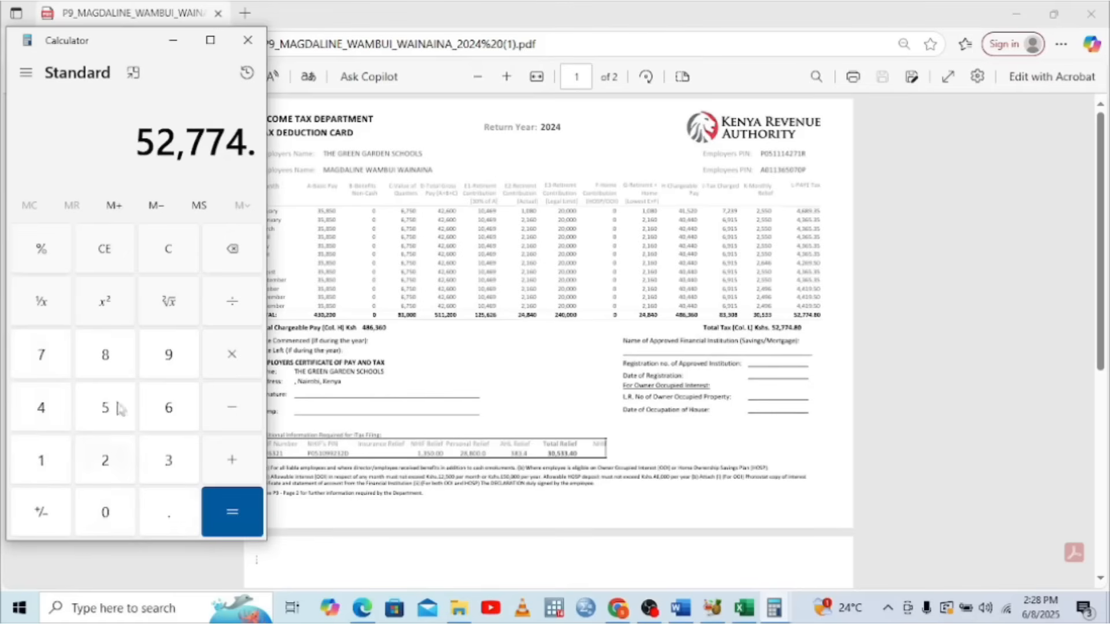
pyautogui.click(113, 356)
pyautogui.click(114, 509)
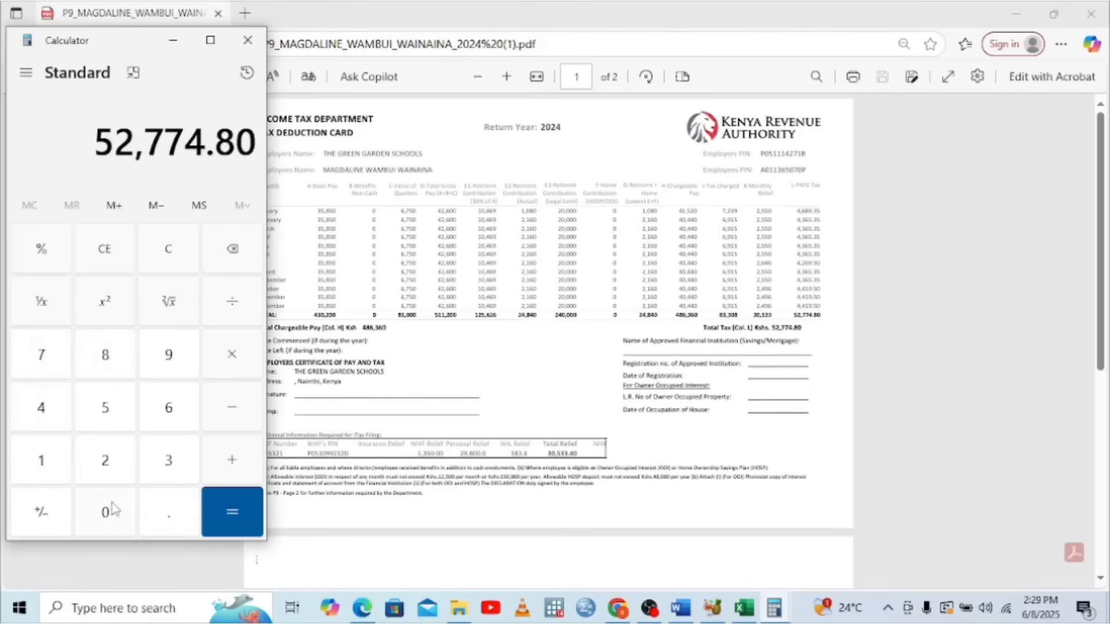
# Add 28,800 to get 81,574.8, then return to the Excel workbook
pyautogui.click(230, 459)
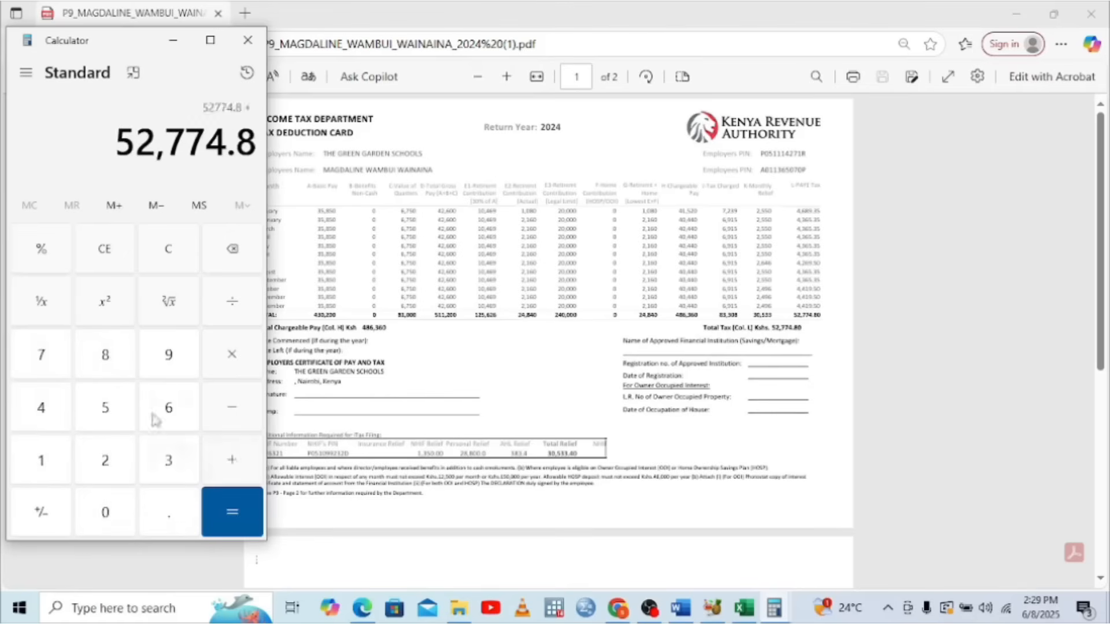
pyautogui.click(107, 462)
pyautogui.click(110, 356)
pyautogui.click(111, 357)
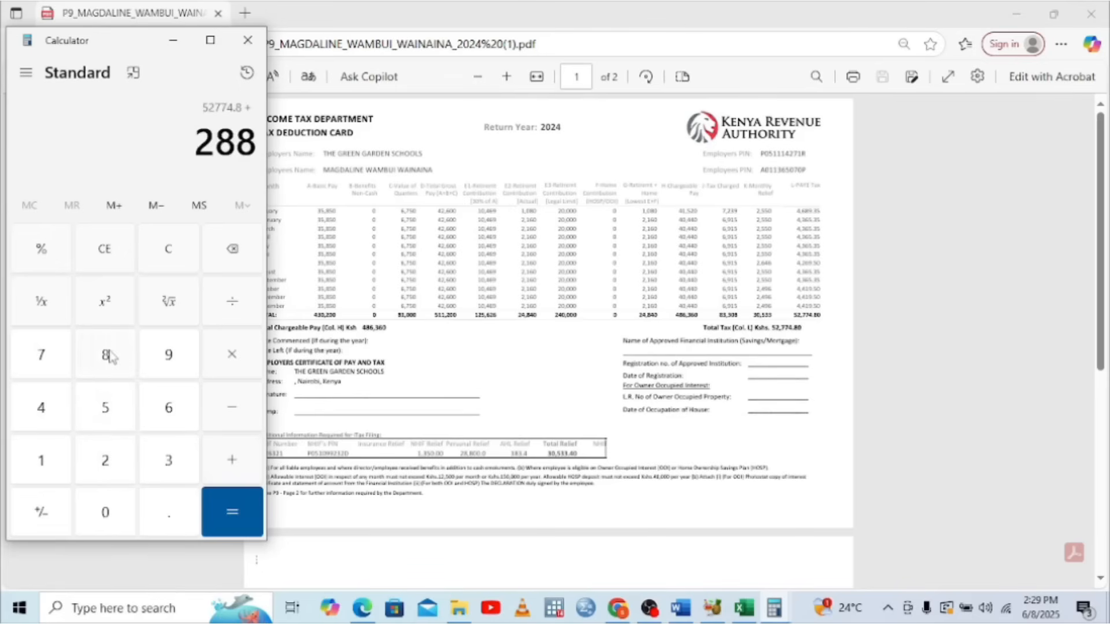
pyautogui.click(109, 511)
pyautogui.click(108, 511)
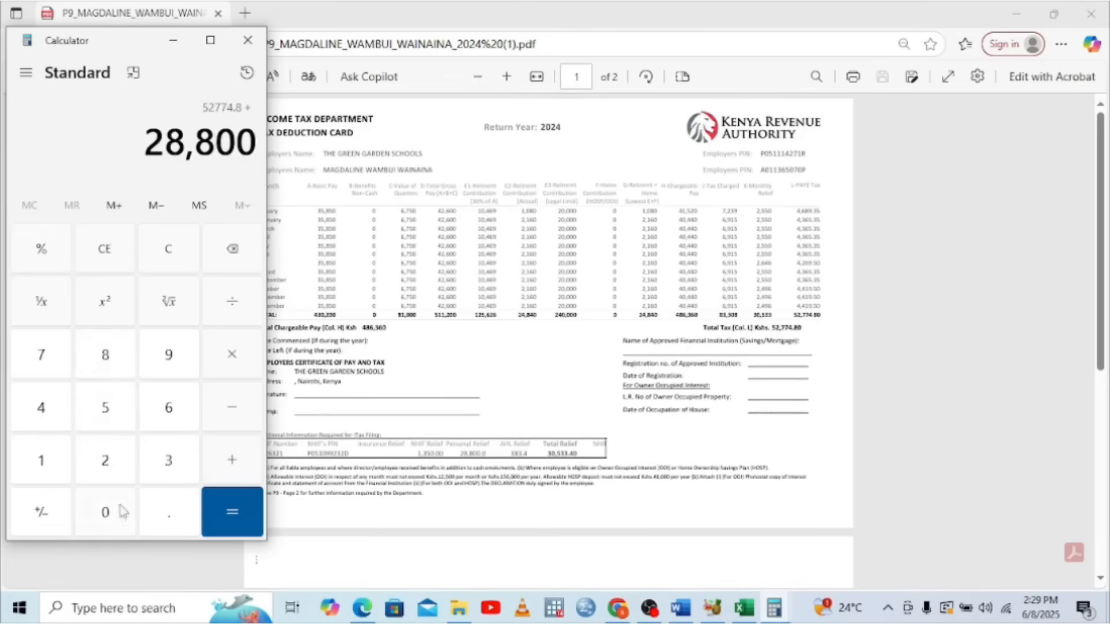
pyautogui.click(230, 530)
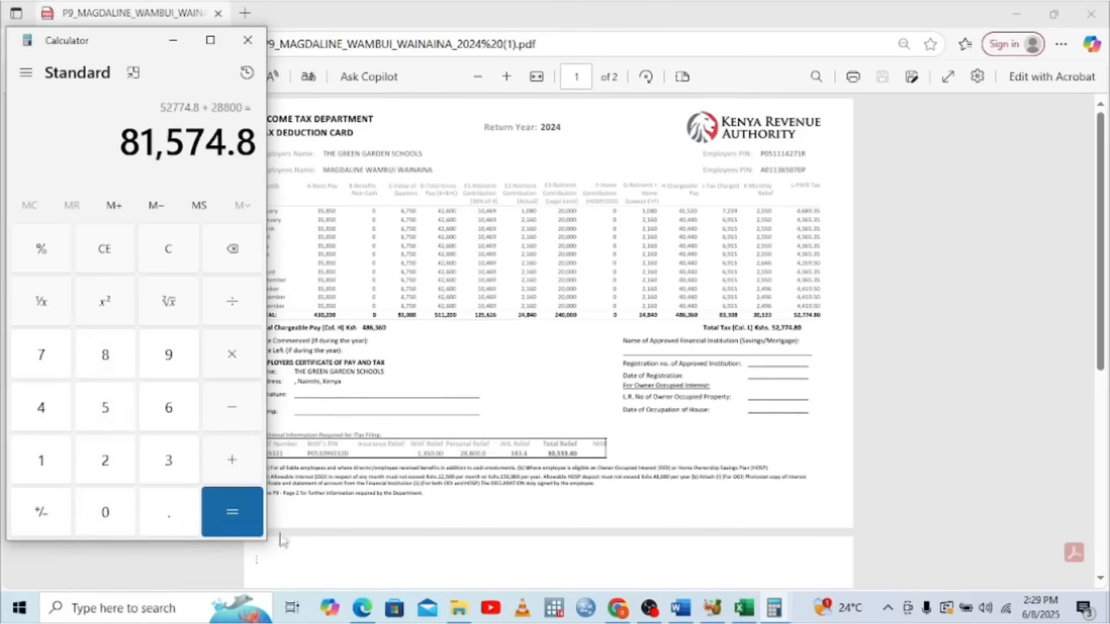
pyautogui.click(745, 608)
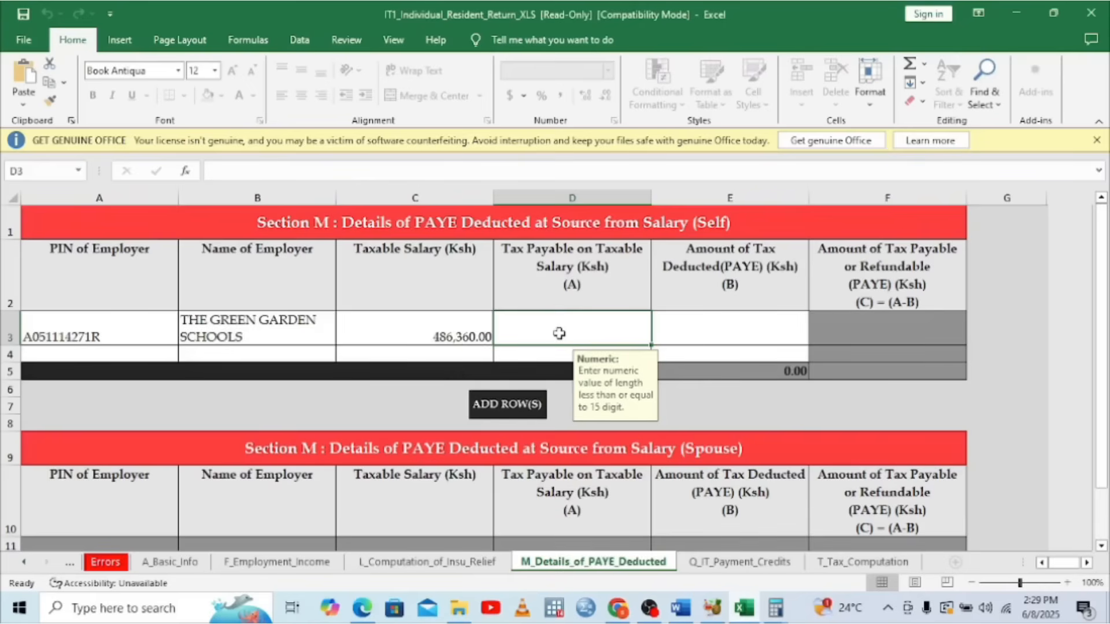
# Enter 81,574.8 as tax payable in D3 and bring the P9 tax card back up
pyautogui.write('81')
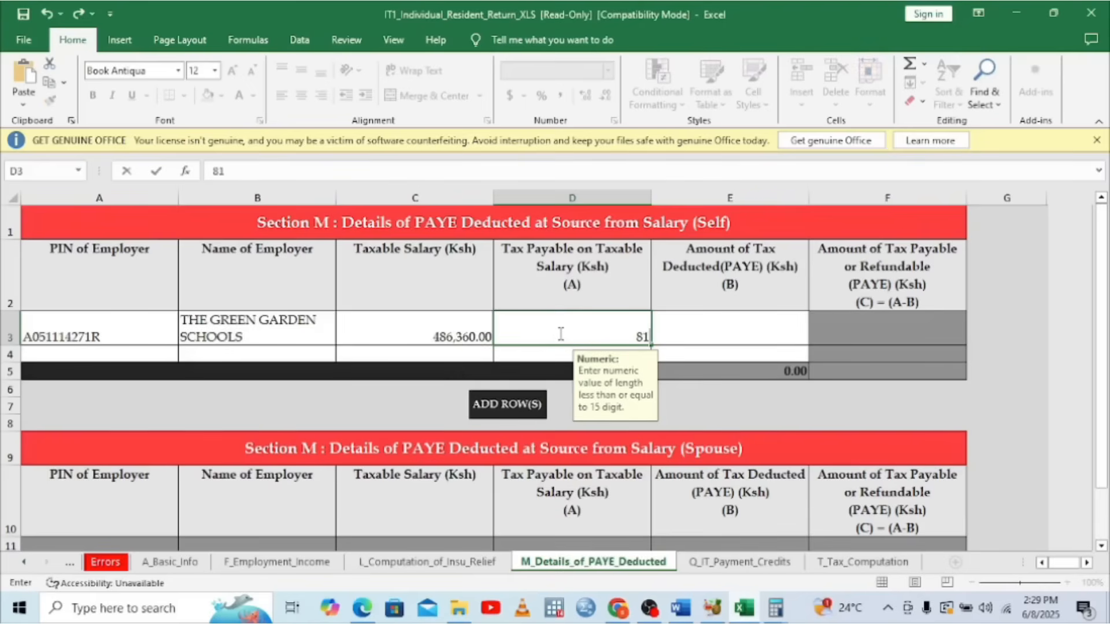
pyautogui.write('574.8')
pyautogui.click(707, 336)
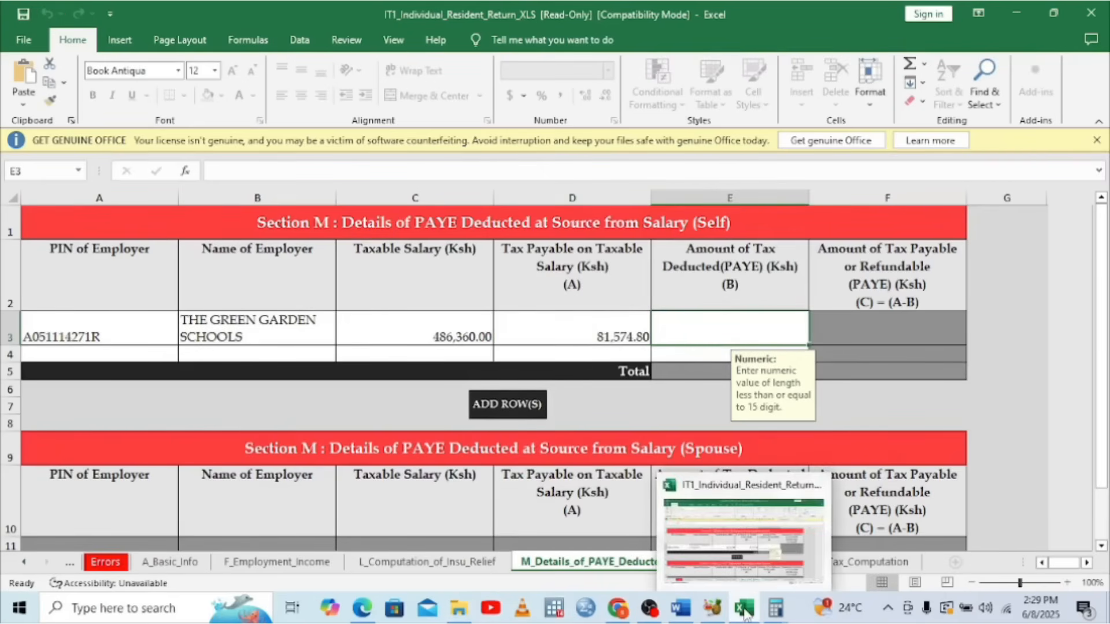
pyautogui.moveTo(370, 605)
pyautogui.click(403, 496)
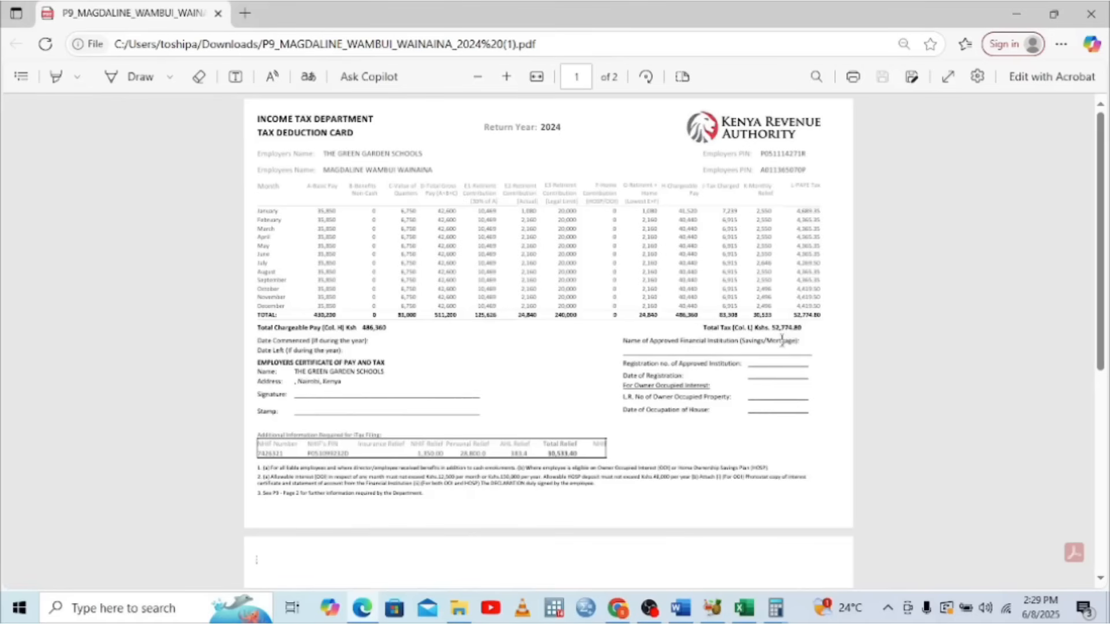
# Enter 52,774.80 as PAYE deducted in E3, leaving 28,800.00 payable in F3
pyautogui.moveTo(650, 612)
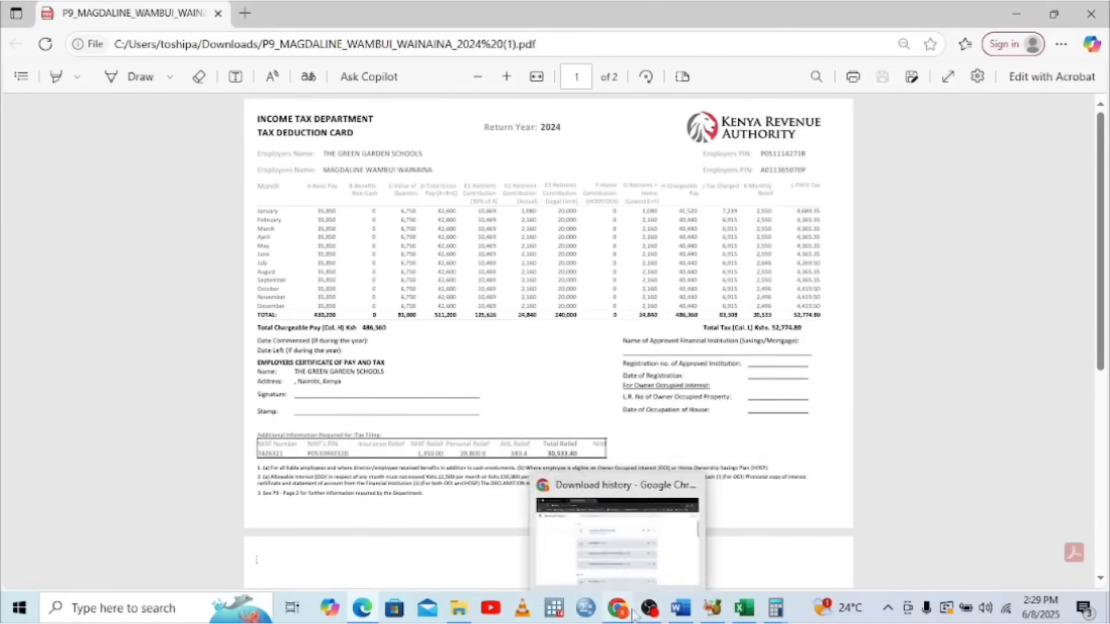
pyautogui.click(749, 575)
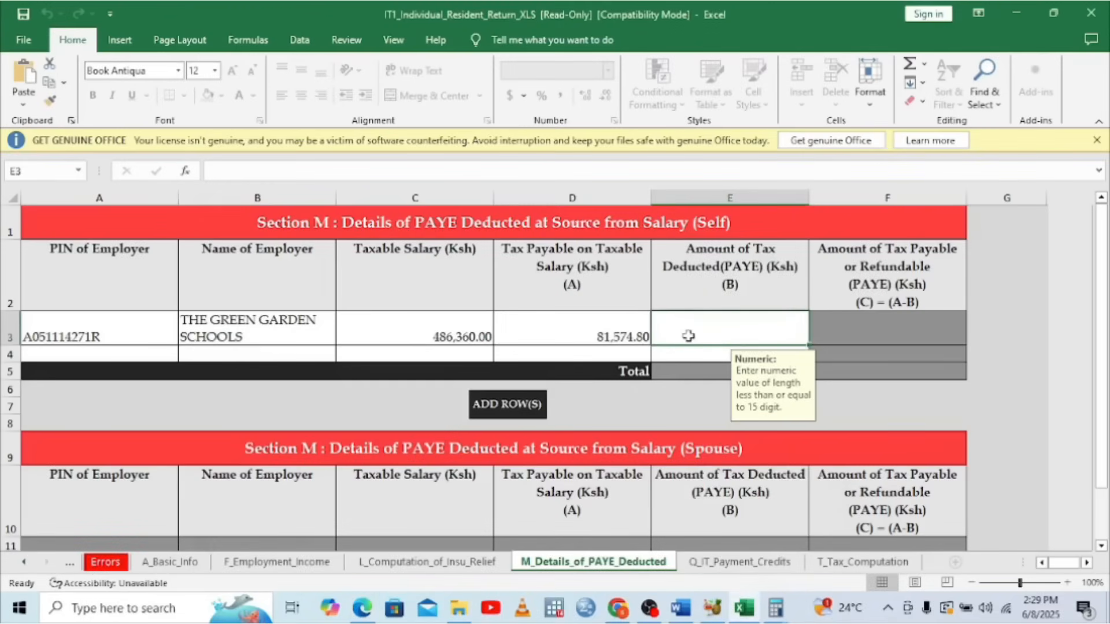
pyautogui.write('5')
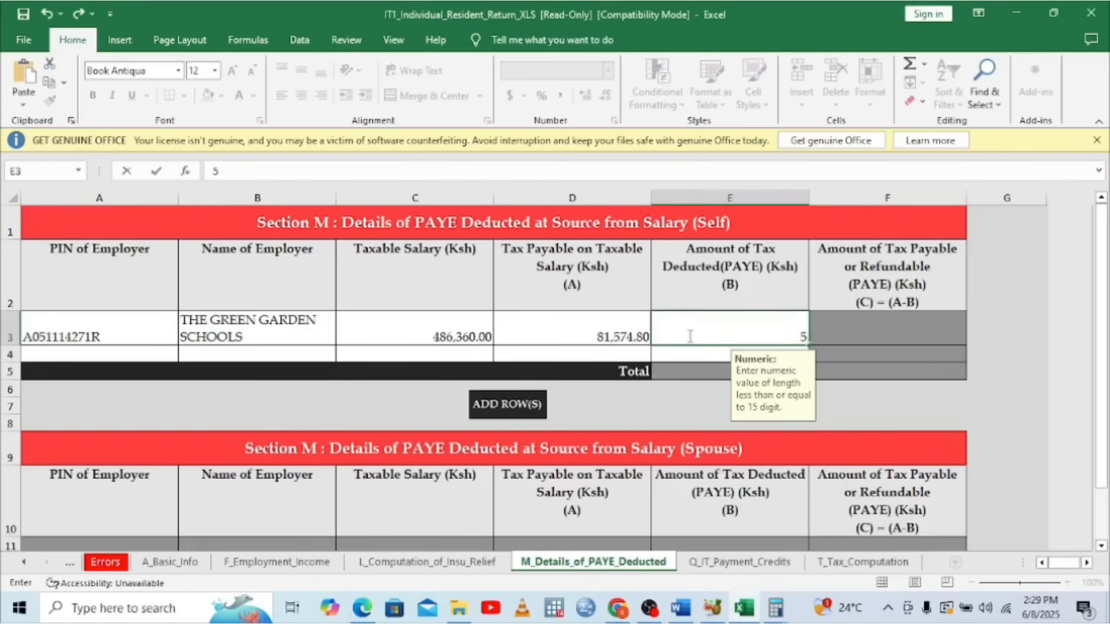
pyautogui.write('2774.80')
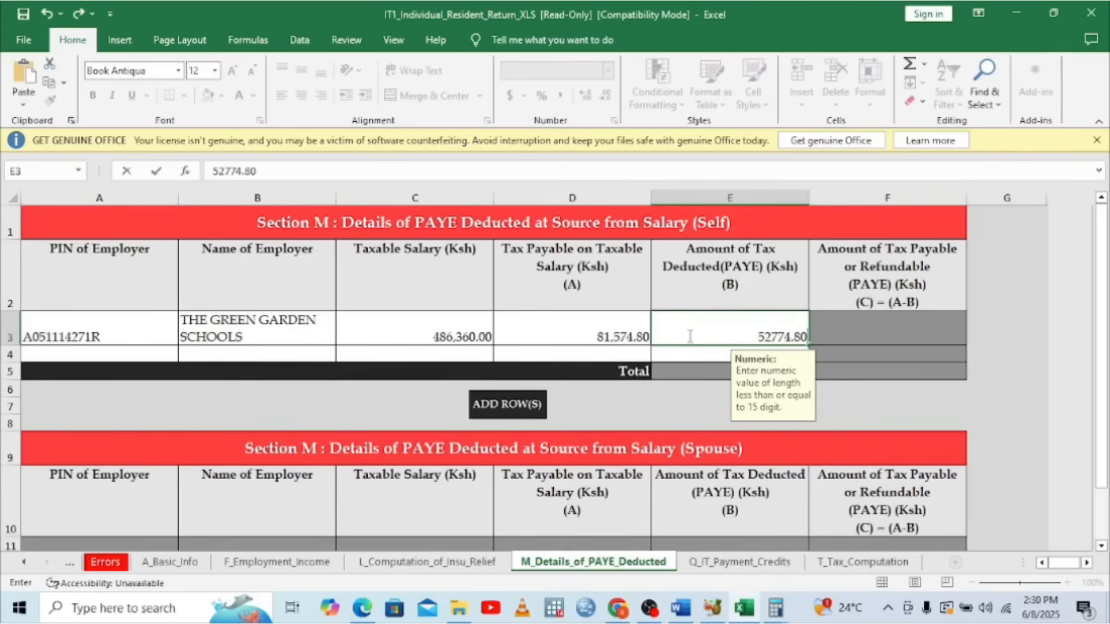
pyautogui.click(798, 346)
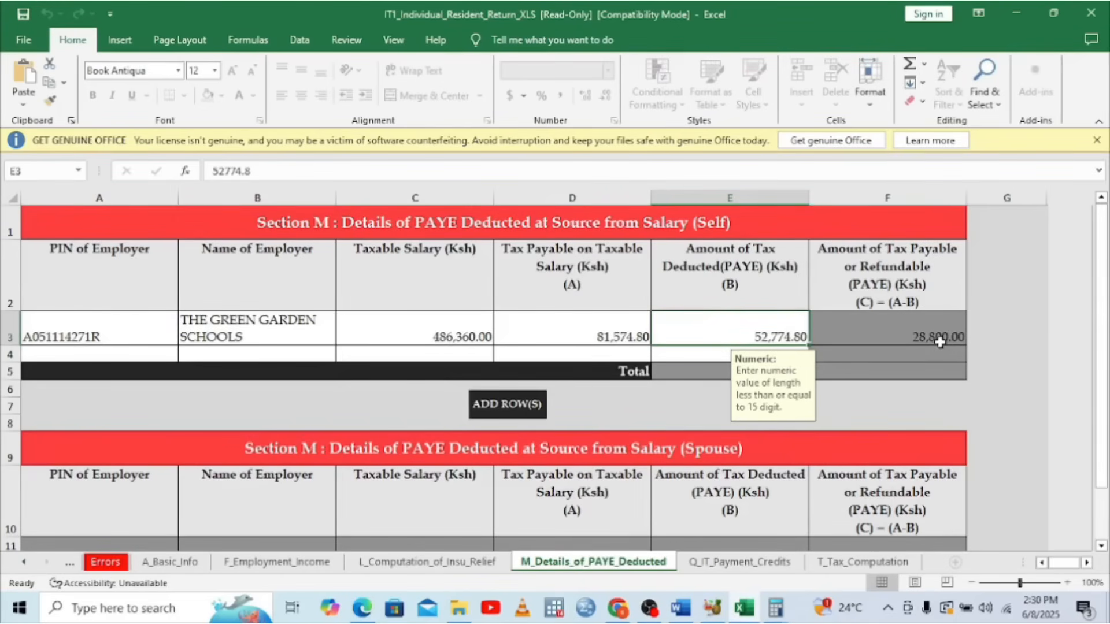
# On T_Tax_Computation, select the pension contribution cell C5 and check the P9 figures
pyautogui.click(777, 566)
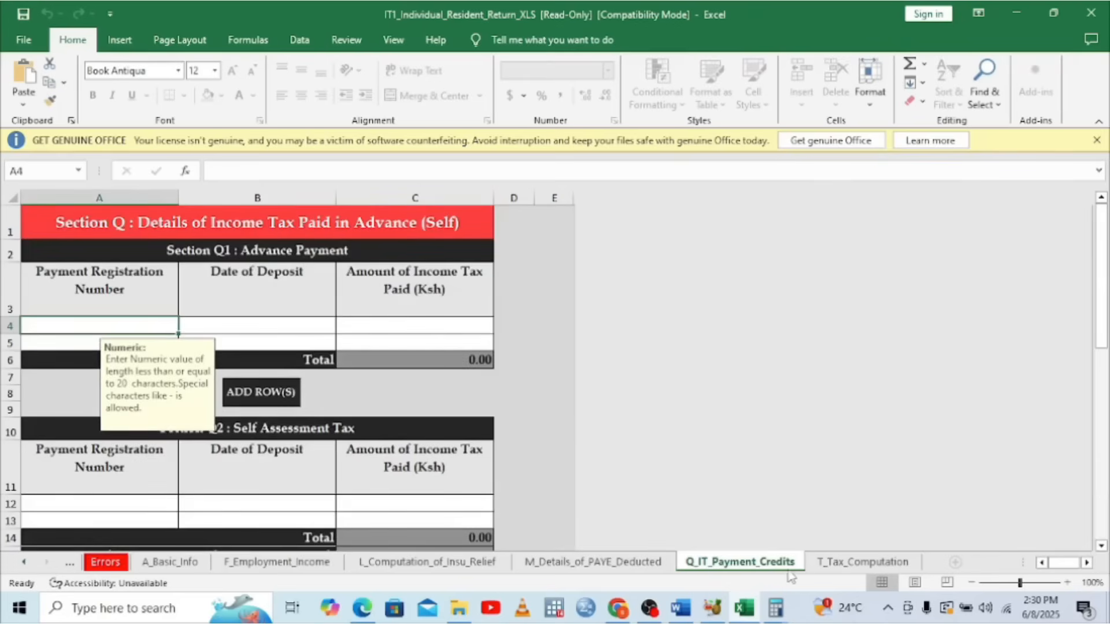
pyautogui.click(843, 568)
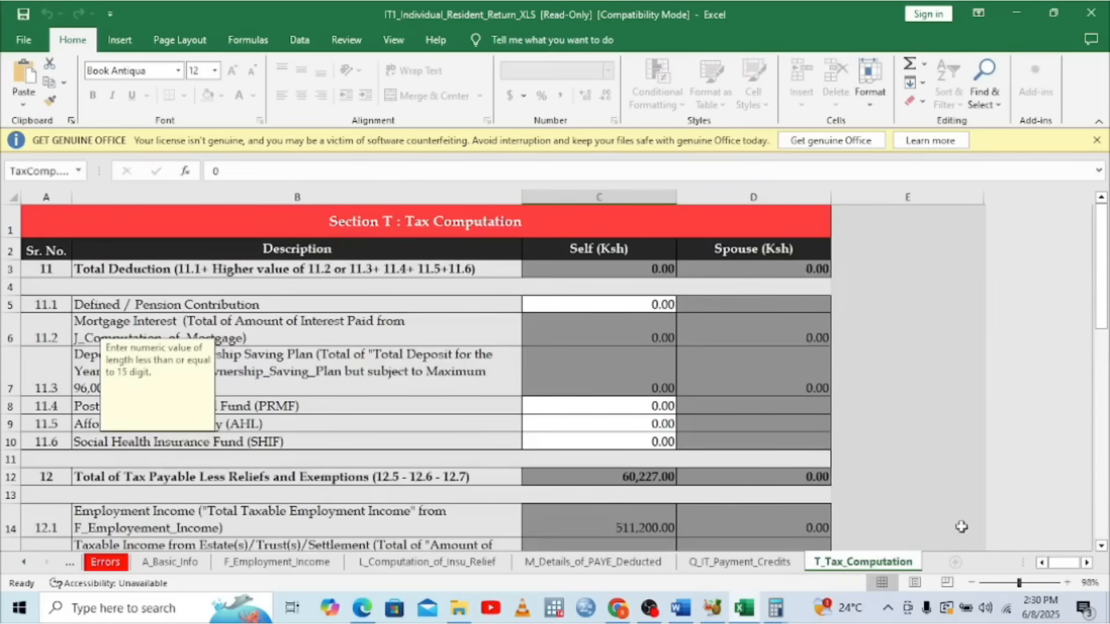
pyautogui.click(601, 299)
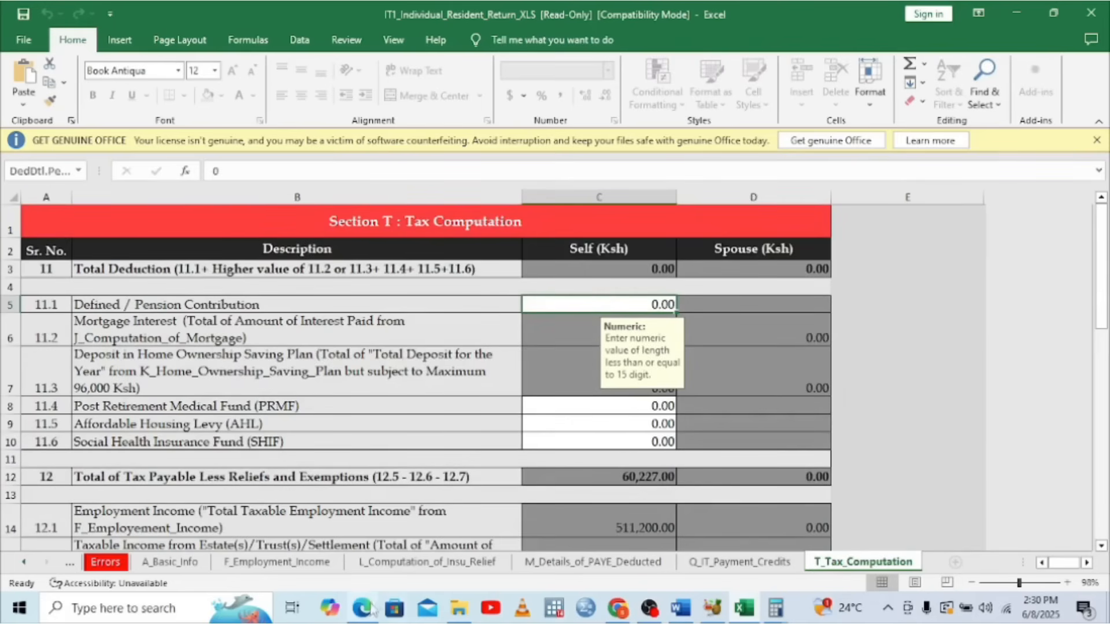
pyautogui.moveTo(363, 607)
pyautogui.click(365, 555)
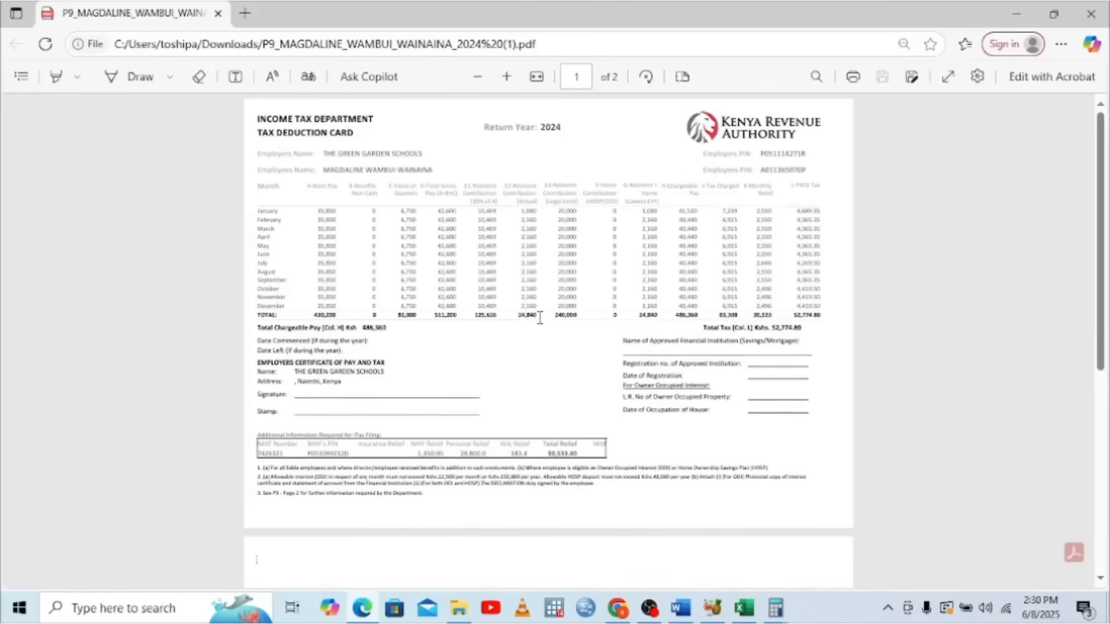
# Enter 24,840 as the Defined/Pension Contribution, then select the Affordable Housing Levy cell C9
pyautogui.click(751, 607)
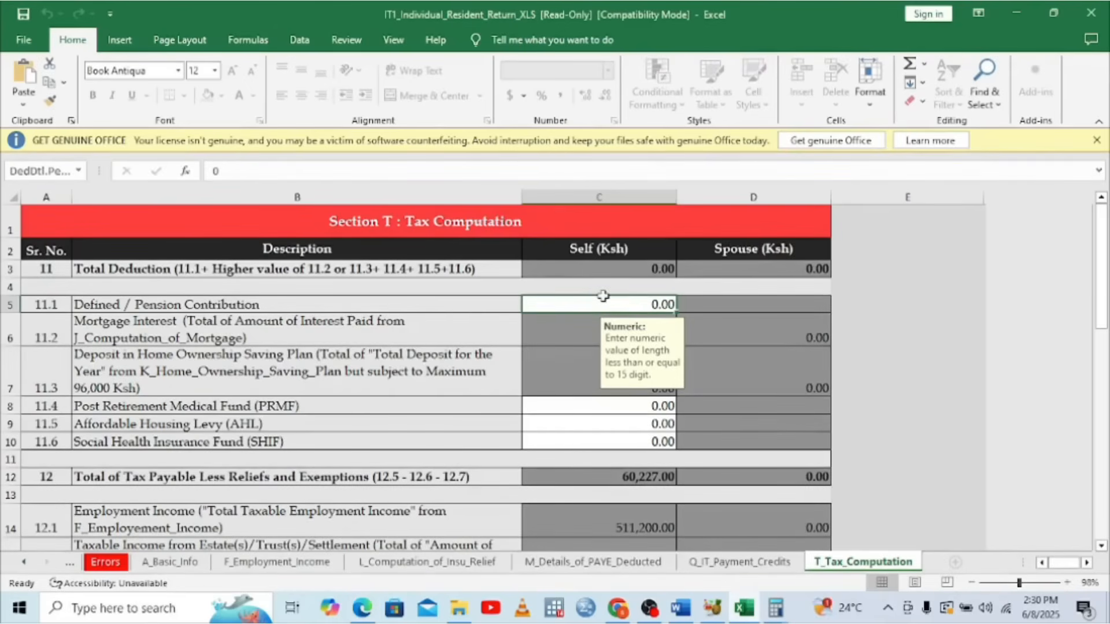
pyautogui.write('24')
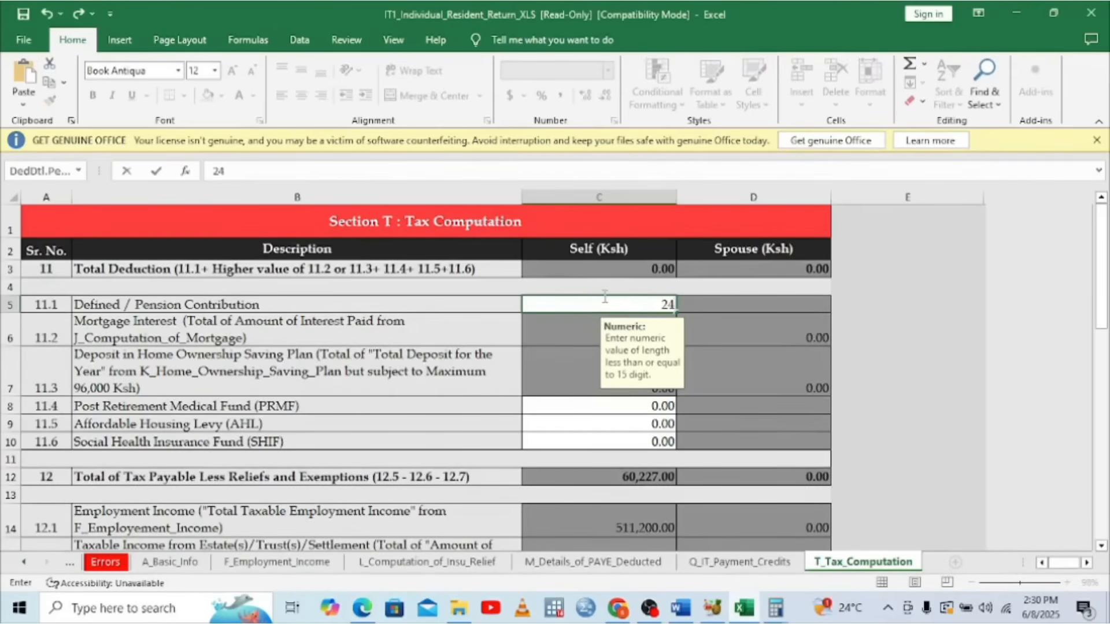
pyautogui.write('840')
pyautogui.press('Return')
pyautogui.press('Up')
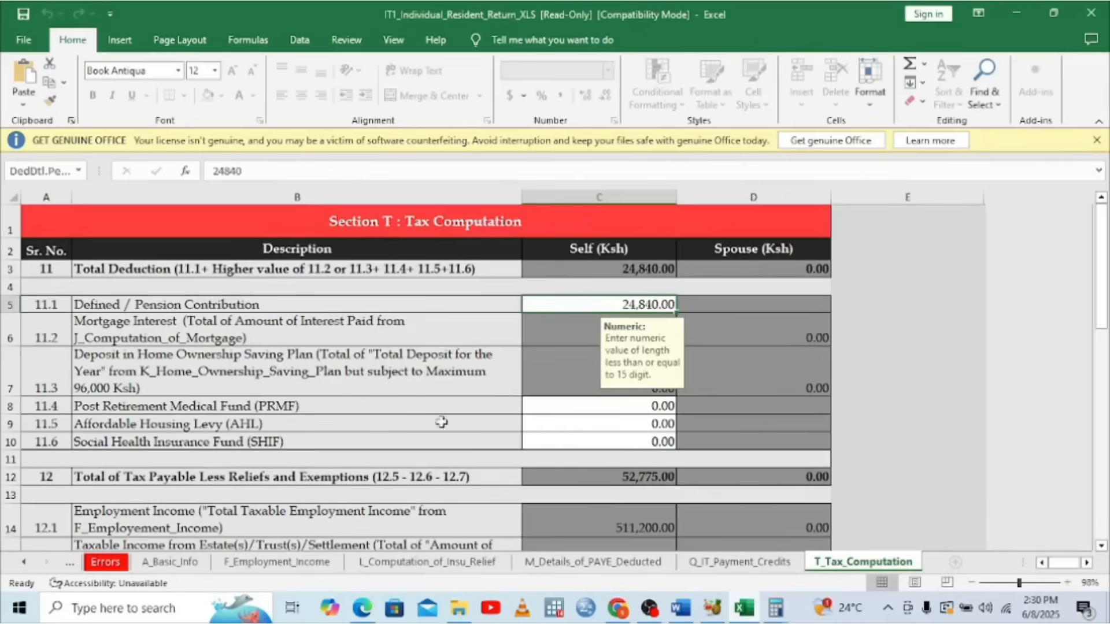
pyautogui.click(643, 423)
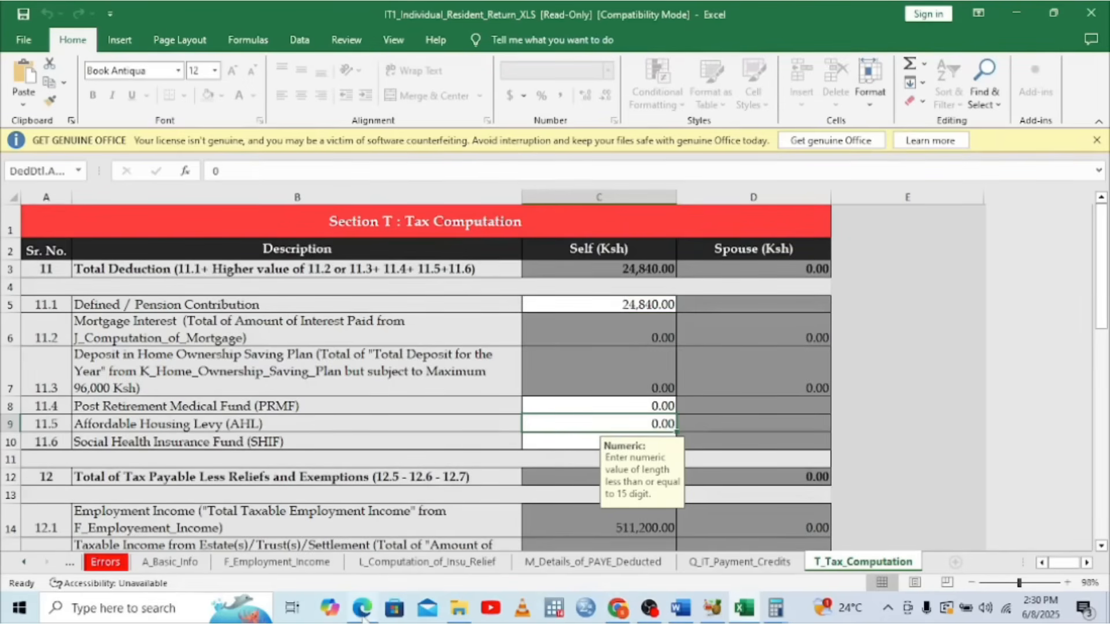
pyautogui.click(362, 612)
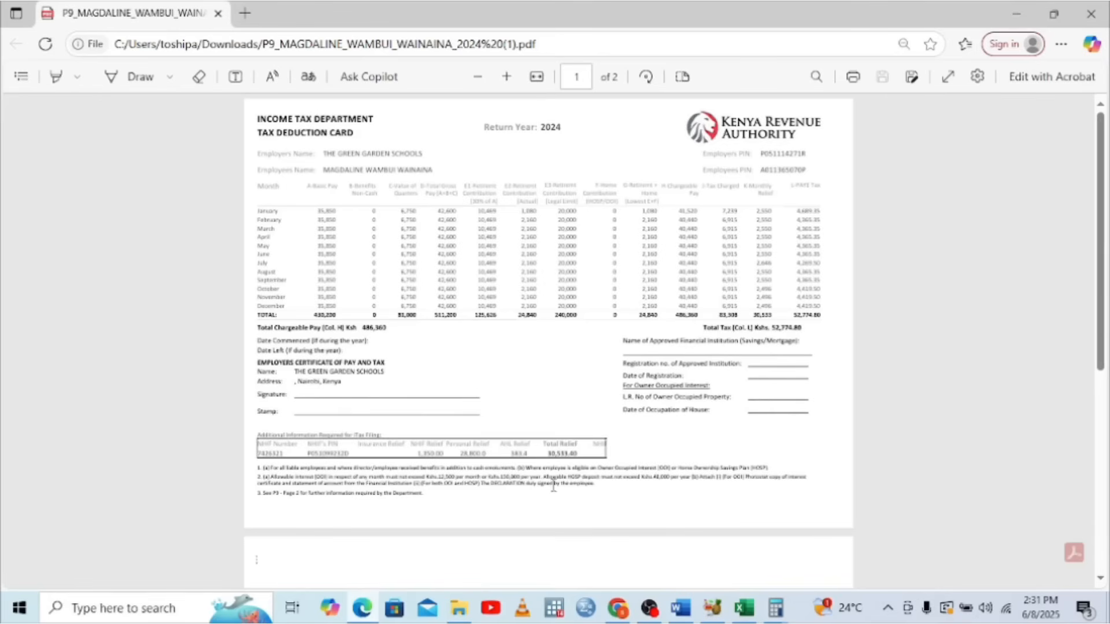
# Set the Affordable Housing Levy in C9 to 639, making Total Deduction 25,479.00
pyautogui.click(743, 617)
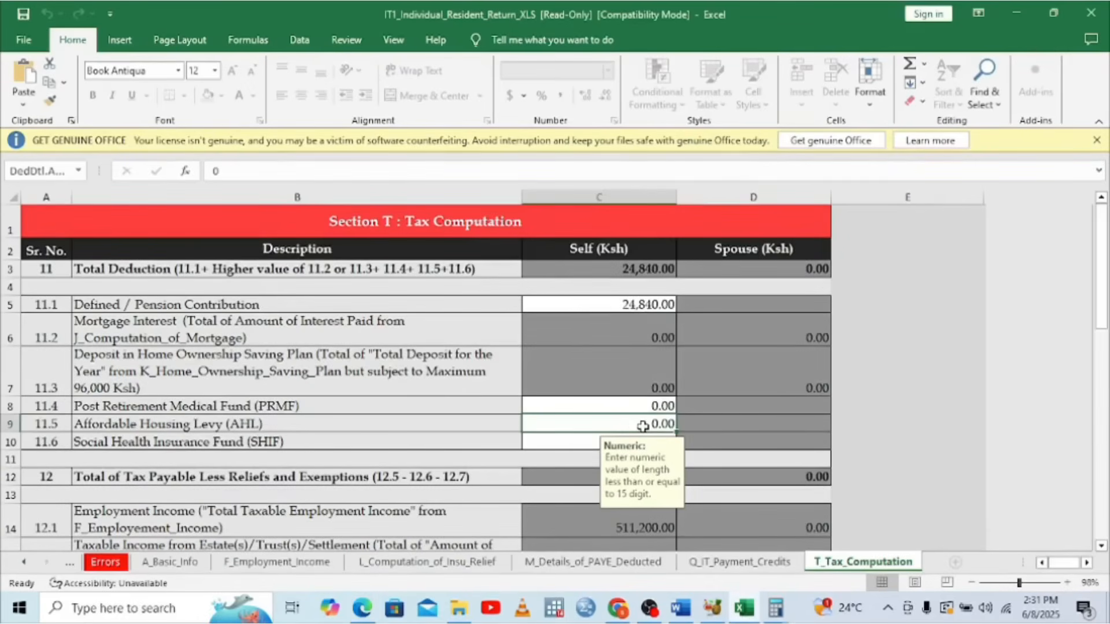
pyautogui.write('639')
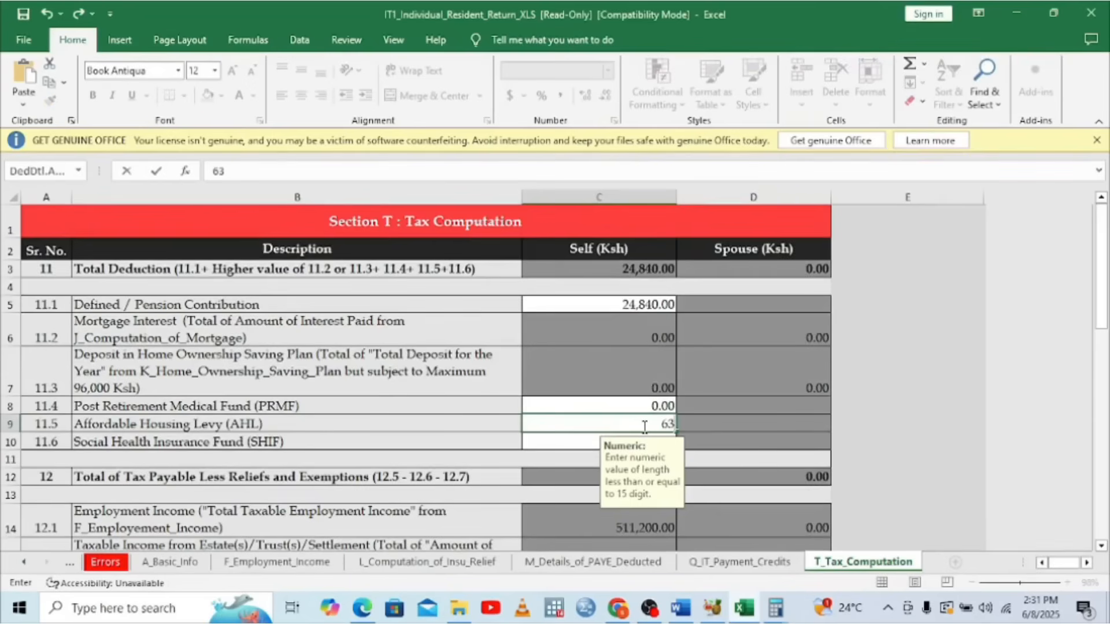
pyautogui.click(581, 442)
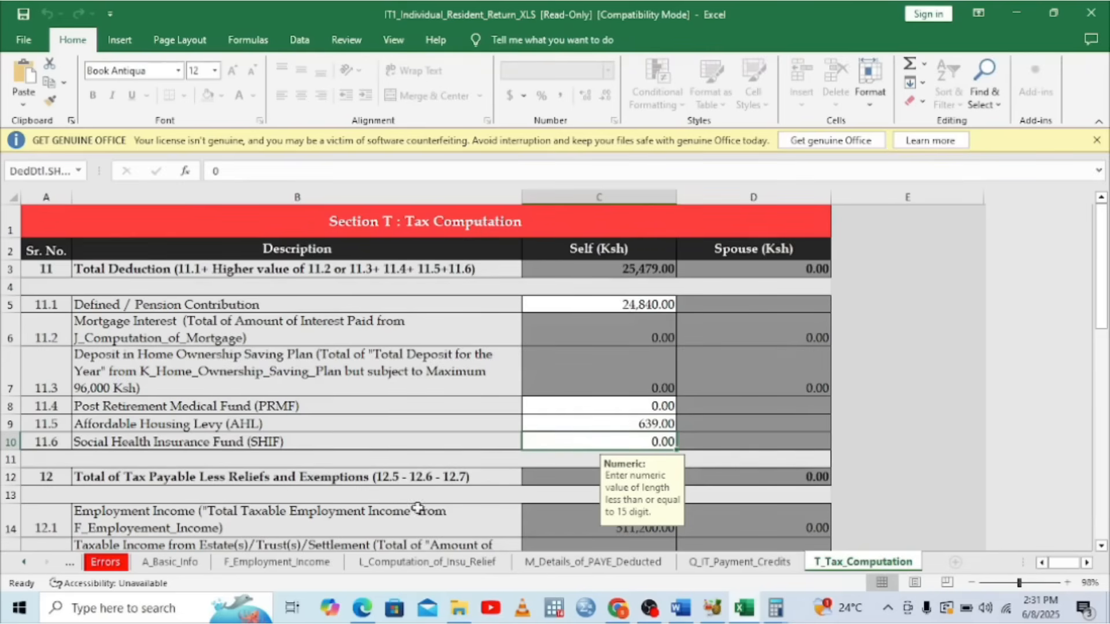
pyautogui.click(363, 614)
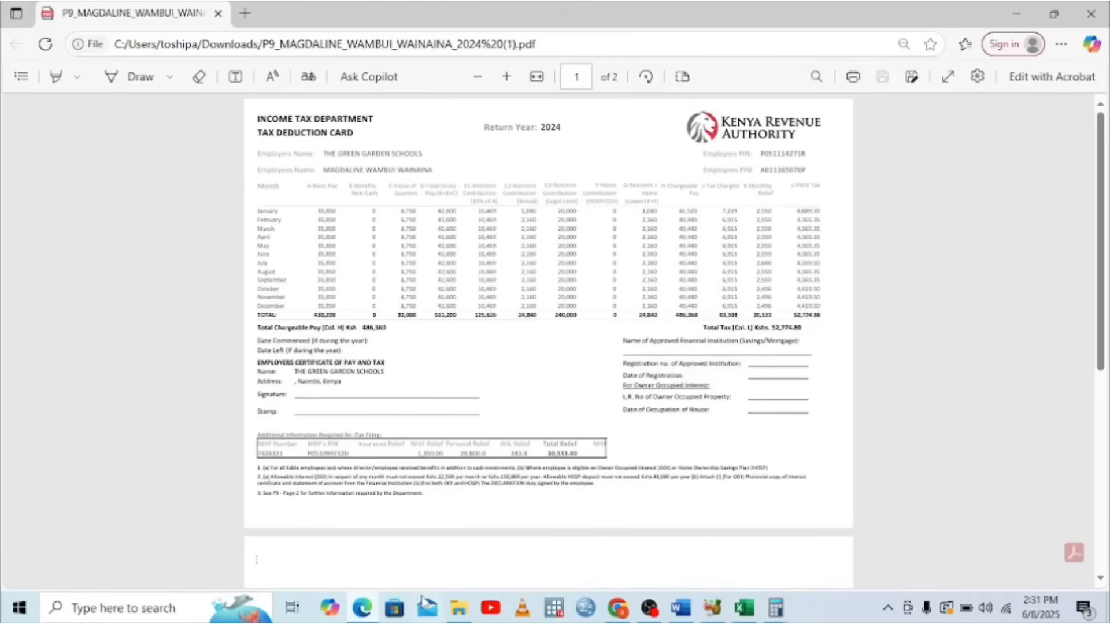
# In Calculator, clear the previous result and key in the rate 0.0275
pyautogui.click(775, 610)
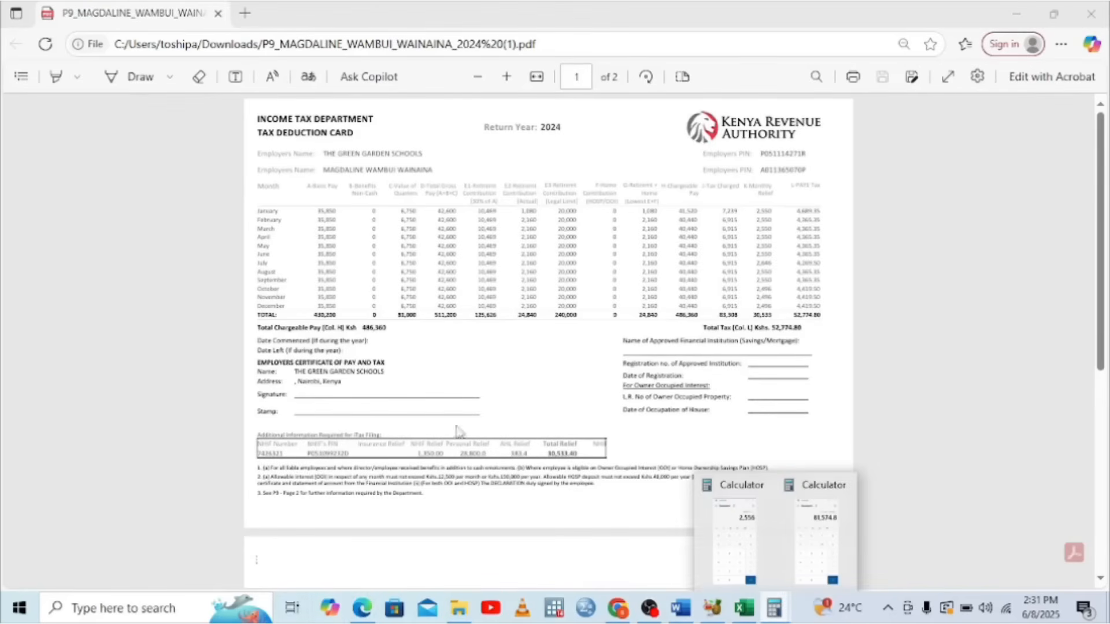
pyautogui.click(745, 532)
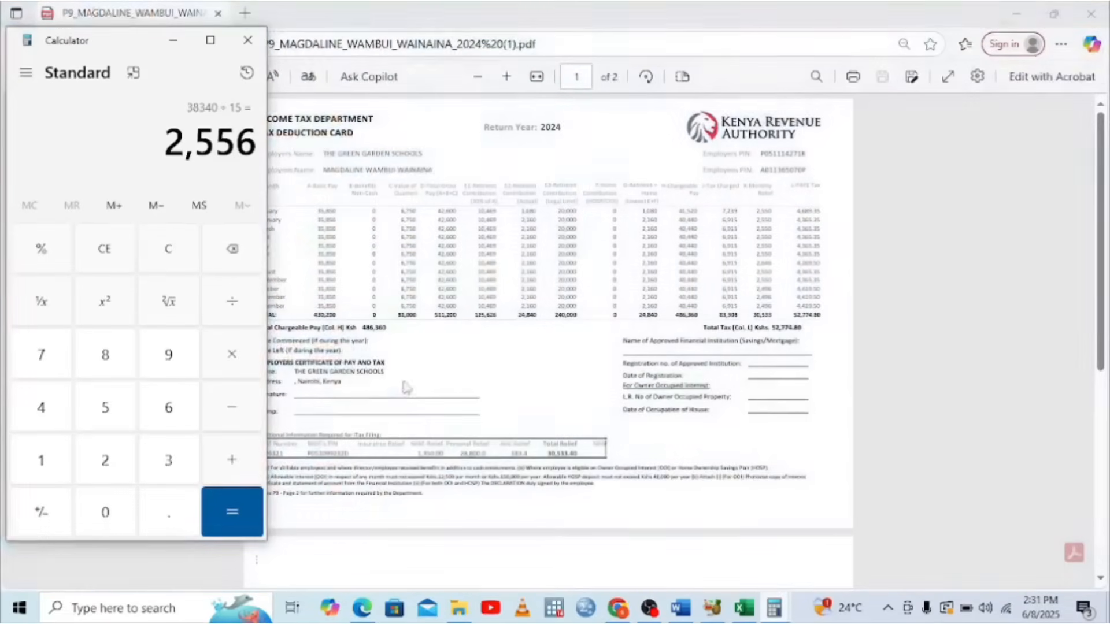
pyautogui.click(111, 242)
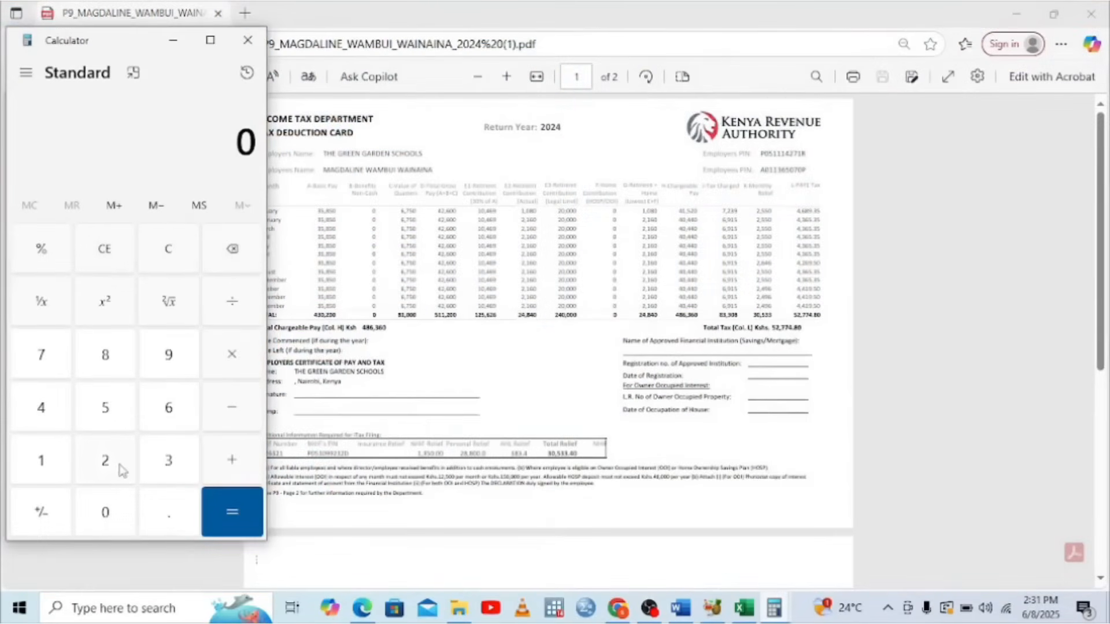
pyautogui.click(42, 409)
pyautogui.click(230, 249)
pyautogui.click(156, 513)
pyautogui.click(107, 512)
pyautogui.click(114, 471)
pyautogui.click(47, 356)
pyautogui.click(107, 444)
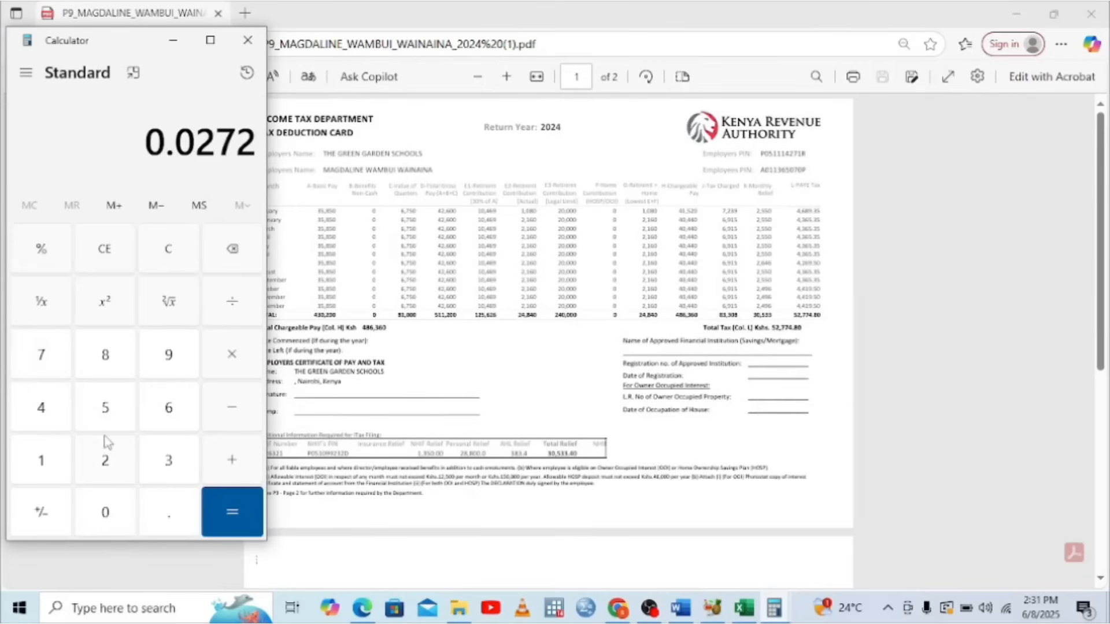
pyautogui.click(232, 253)
pyautogui.click(232, 255)
pyautogui.click(40, 355)
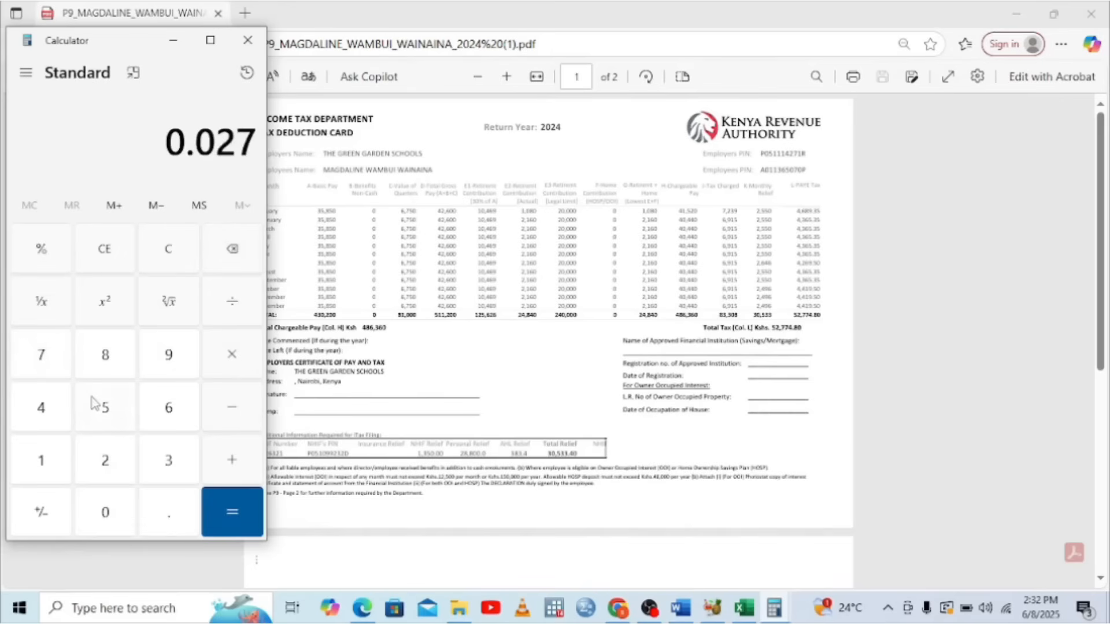
pyautogui.click(102, 408)
# Multiply 0.0275 by the 42,600 gross pay to get the SHIF amount 1,171.5
pyautogui.click(231, 370)
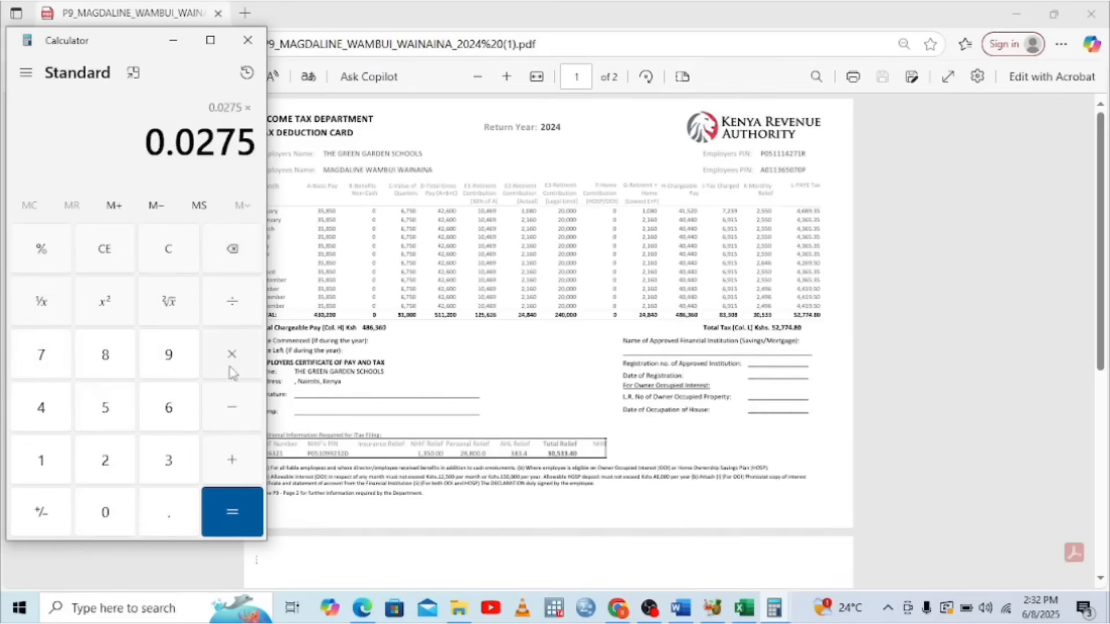
pyautogui.click(53, 413)
pyautogui.click(101, 462)
pyautogui.click(168, 412)
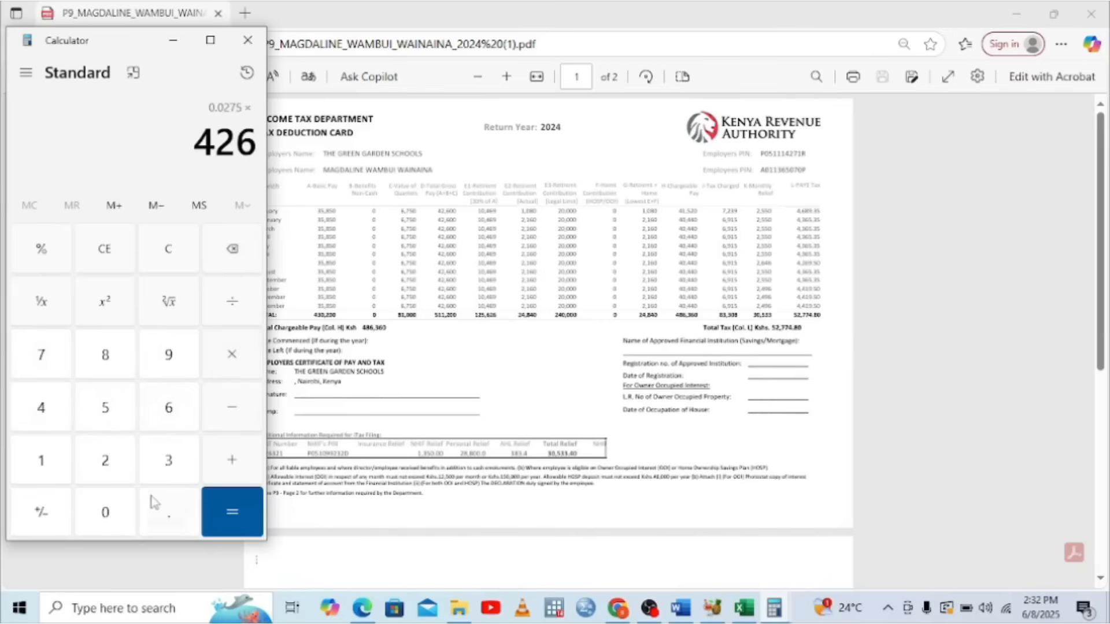
pyautogui.click(133, 515)
pyautogui.click(133, 515)
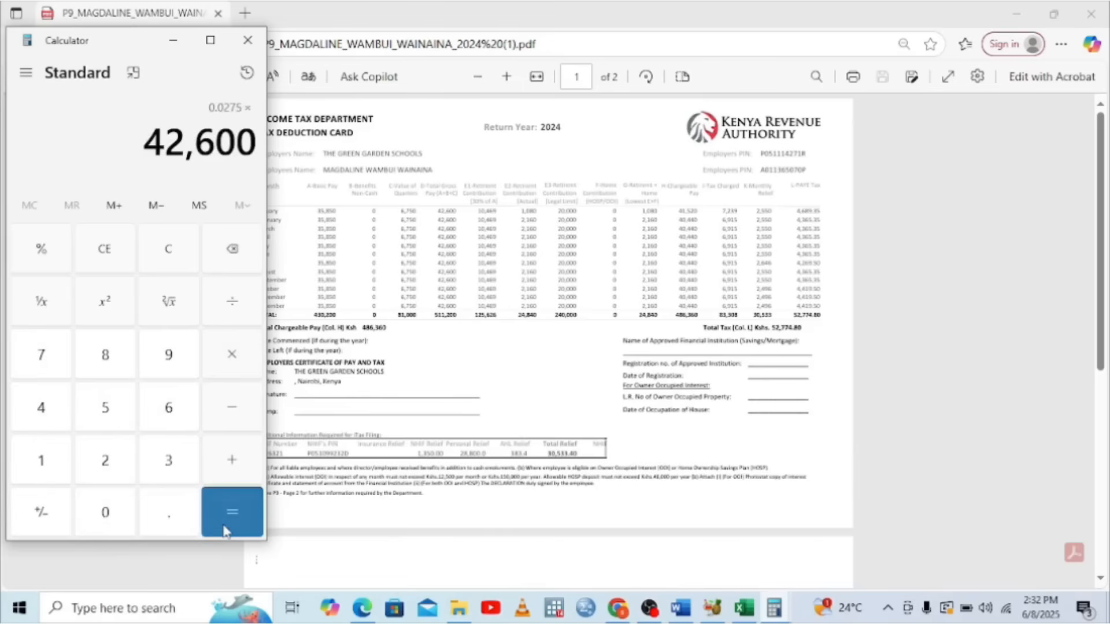
pyautogui.click(225, 531)
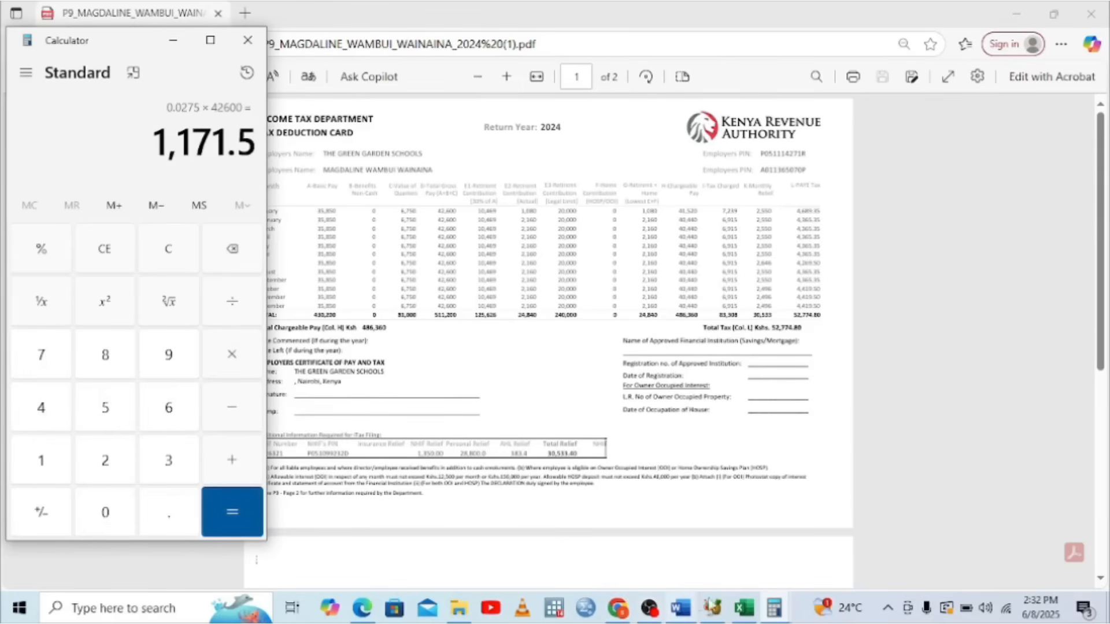
# Enter 1,171.5 as the SHIF deduction in C10
pyautogui.click(739, 607)
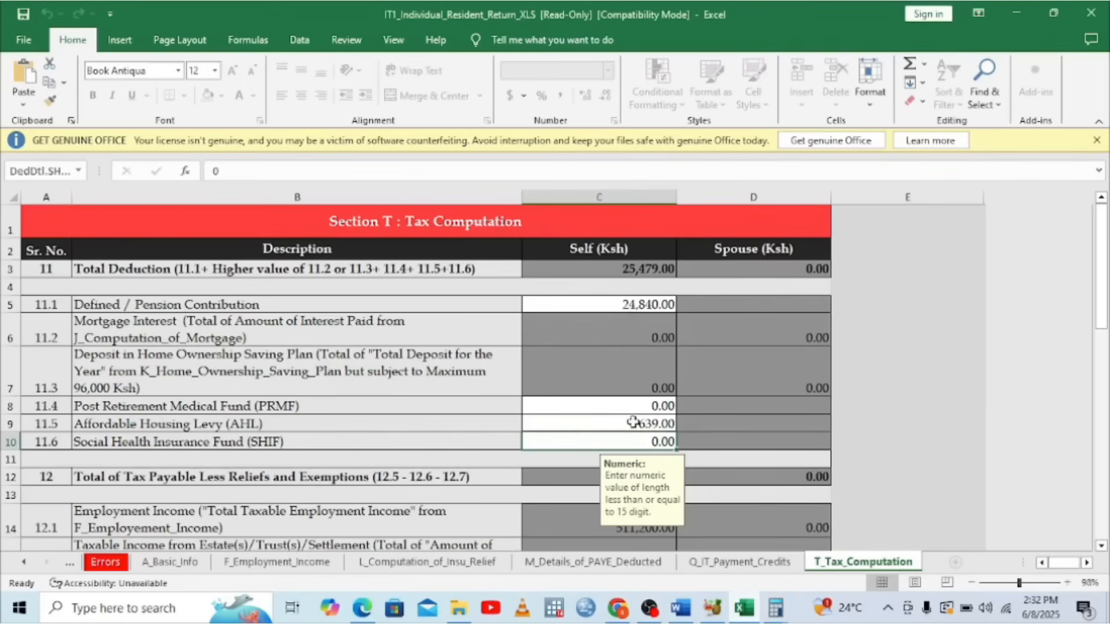
pyautogui.write('11')
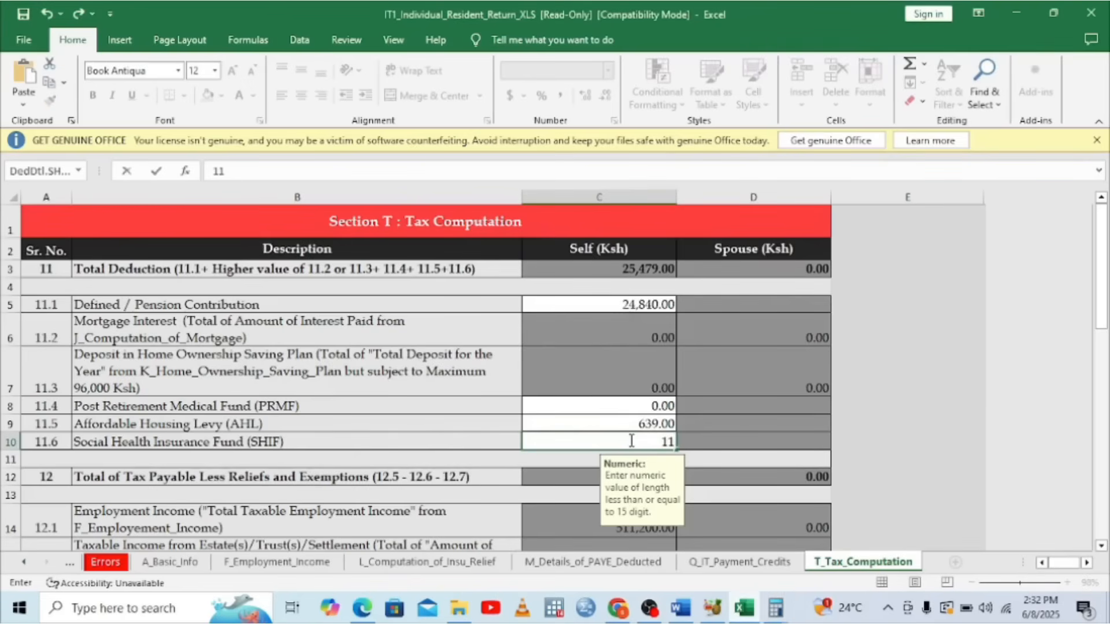
pyautogui.write('71.5')
pyautogui.press('Return')
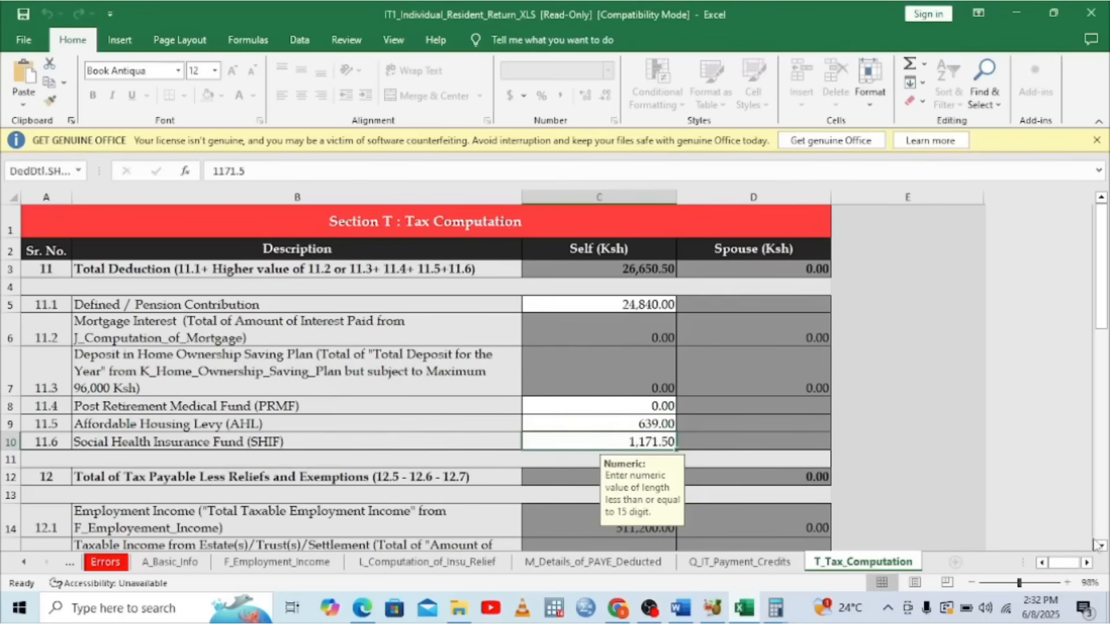
# Dismiss the Get Genuine Office banner and validate the tax computation sheet
pyautogui.scroll(-4, 1099, 547)
pyautogui.scroll(-5, 1100, 546)
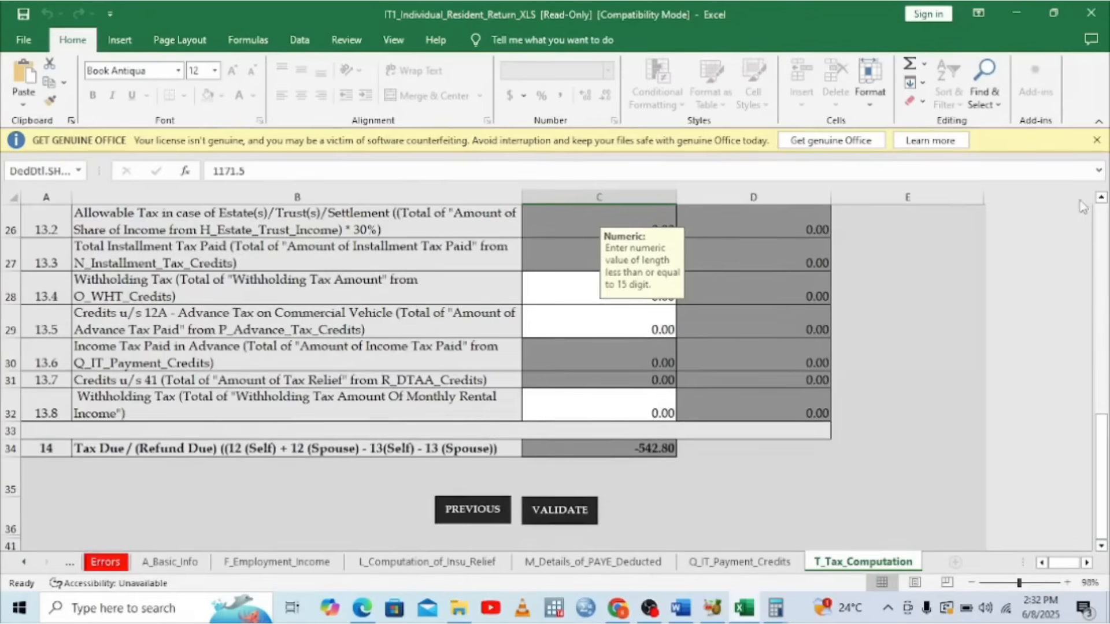
pyautogui.click(1101, 198)
pyautogui.scroll(5, 1101, 203)
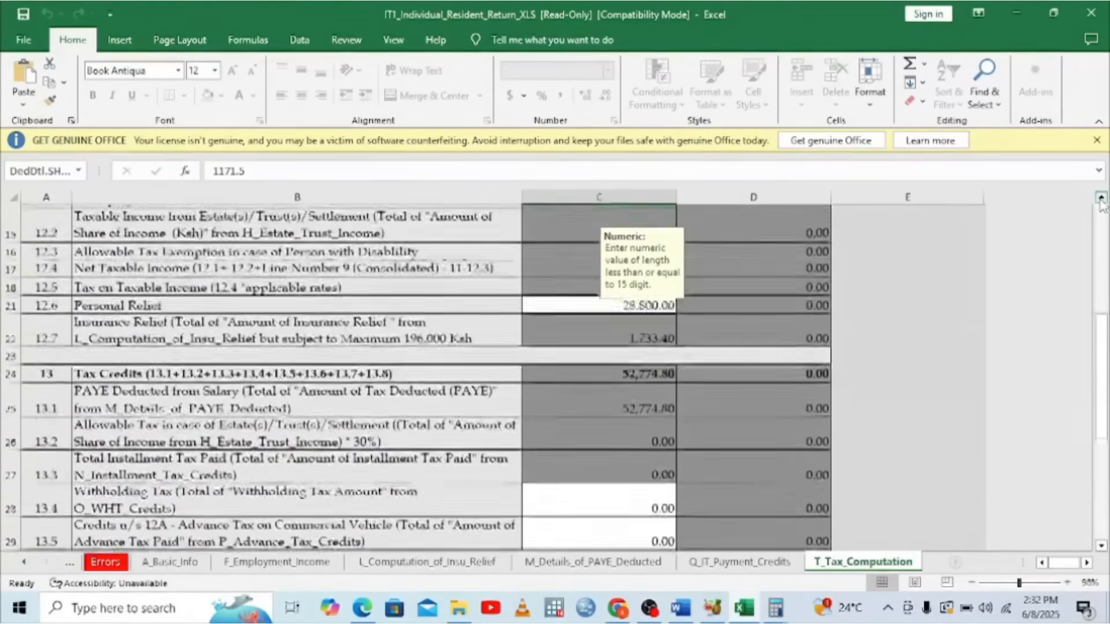
pyautogui.scroll(3, 1100, 203)
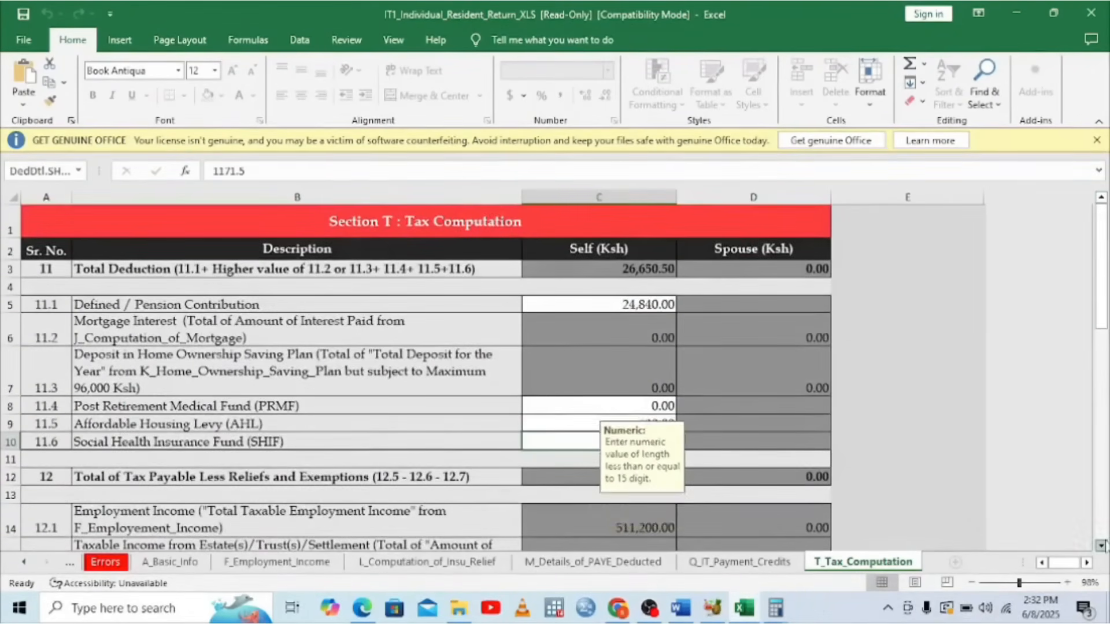
pyautogui.click(1101, 545)
pyautogui.scroll(-5, 1100, 545)
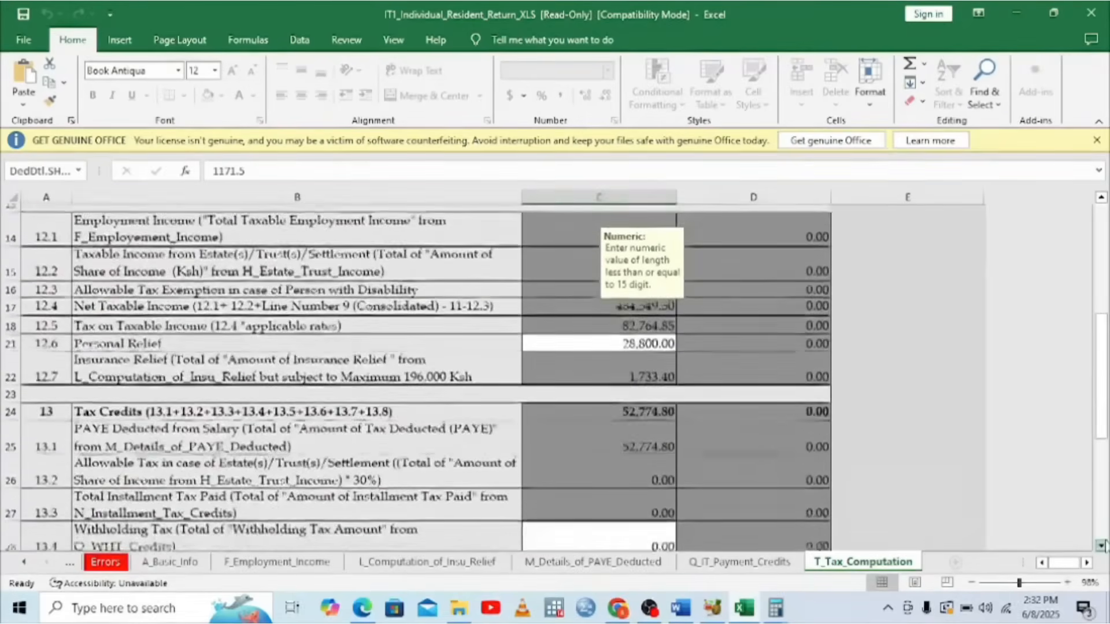
pyautogui.scroll(-3, 1101, 545)
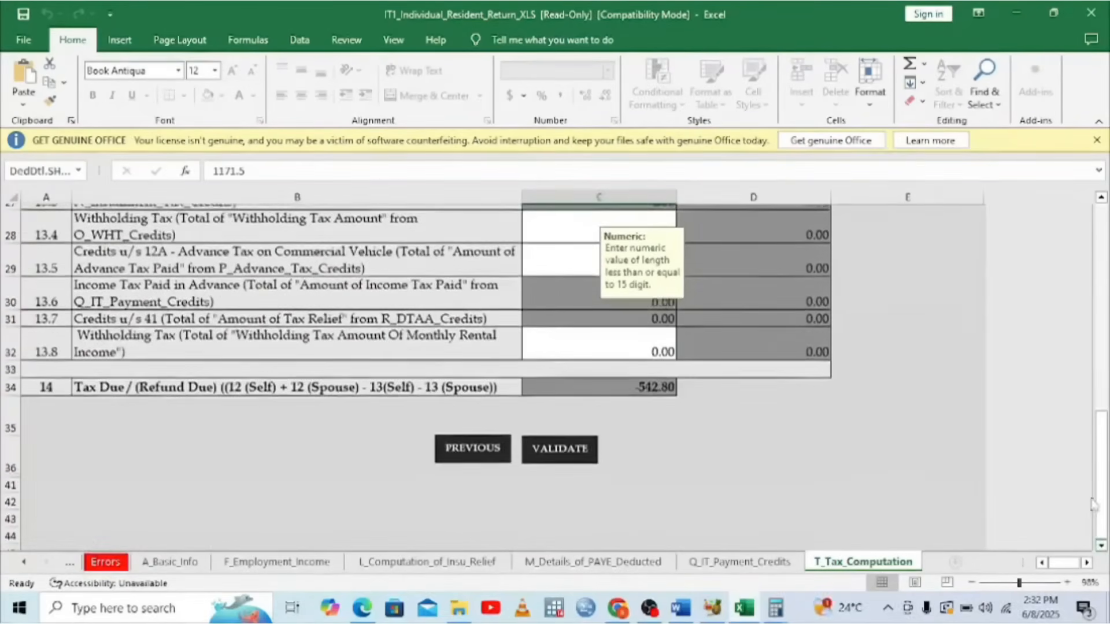
pyautogui.click(1097, 140)
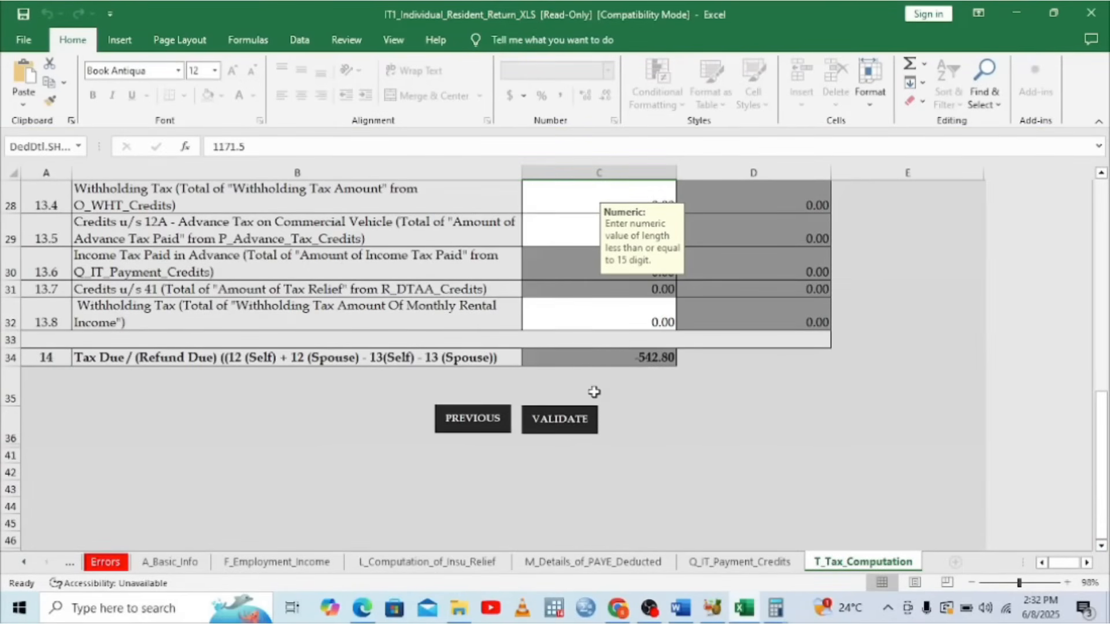
pyautogui.click(571, 418)
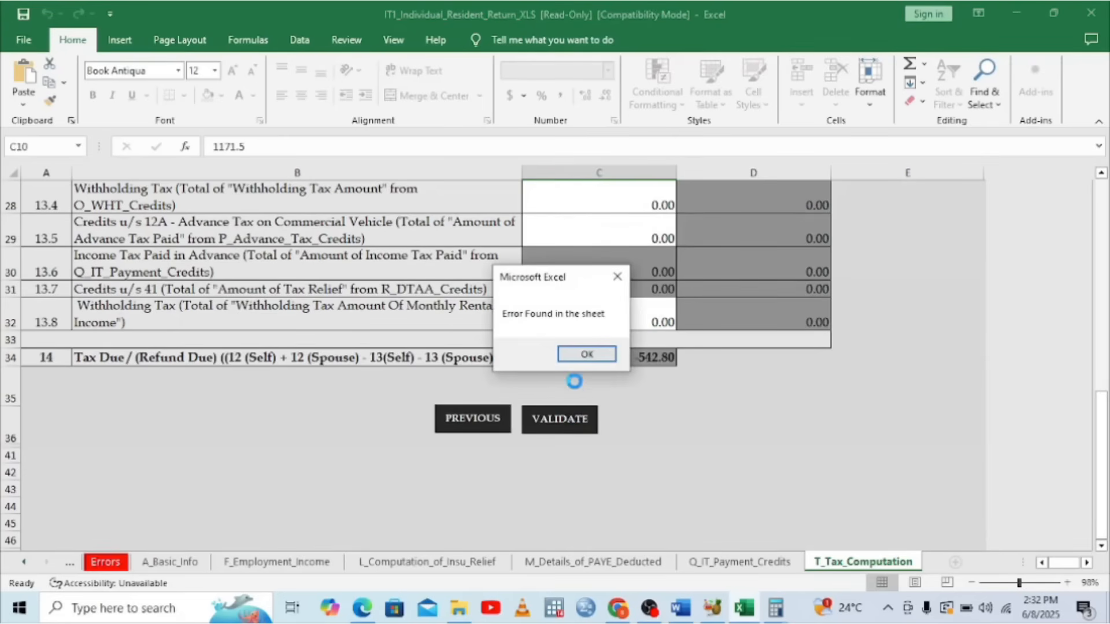
# Acknowledge the validation error and set A_Basic_Info's Type of Return to Amended
pyautogui.click(588, 354)
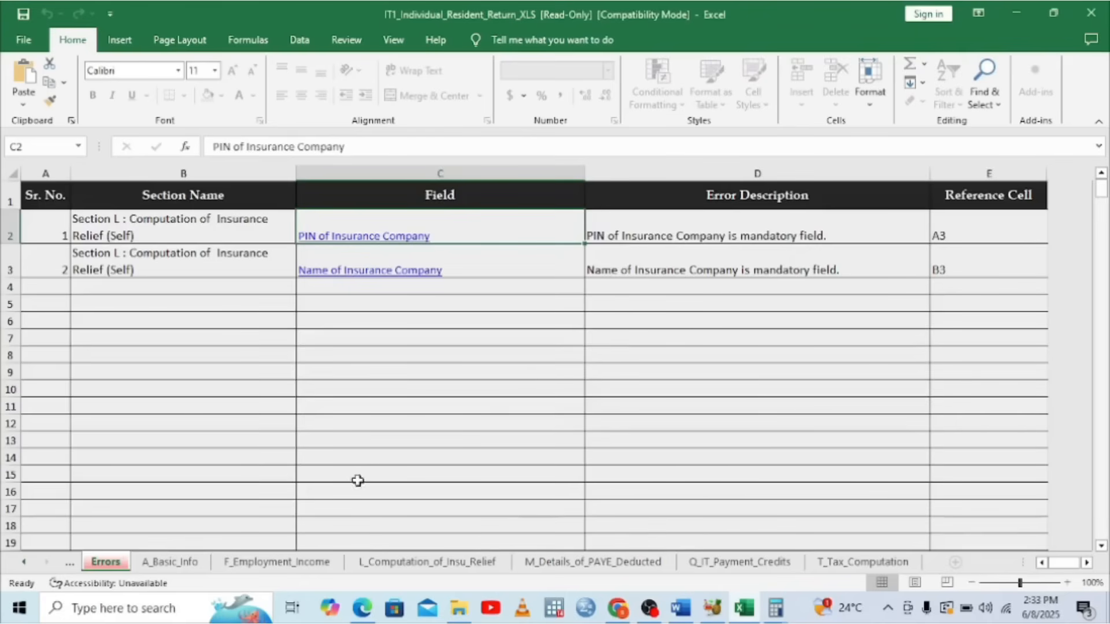
pyautogui.click(180, 563)
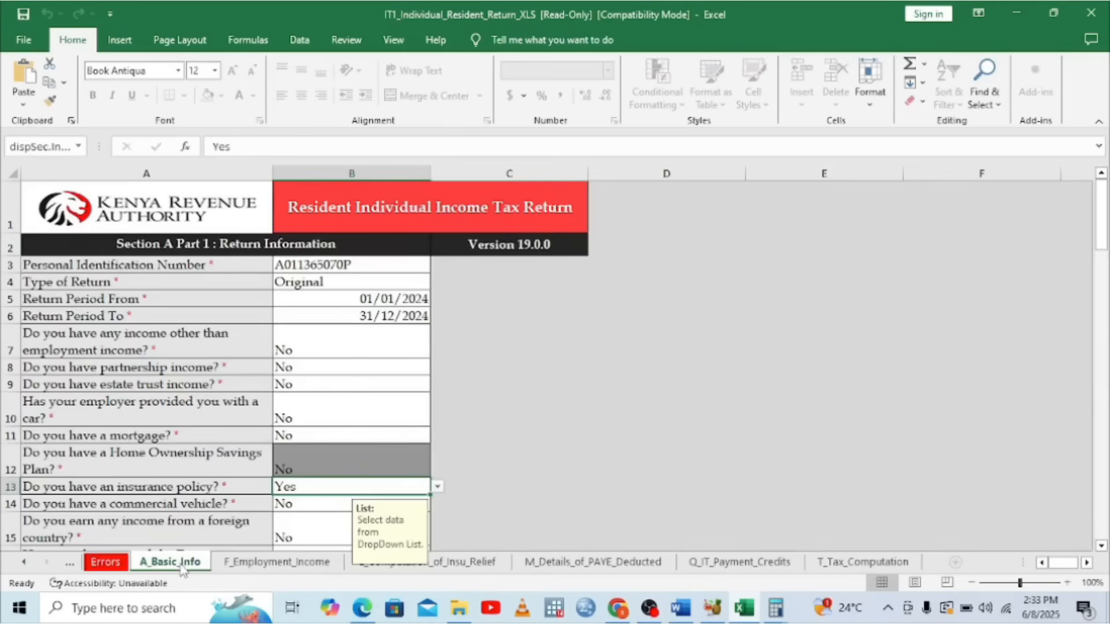
pyautogui.click(118, 566)
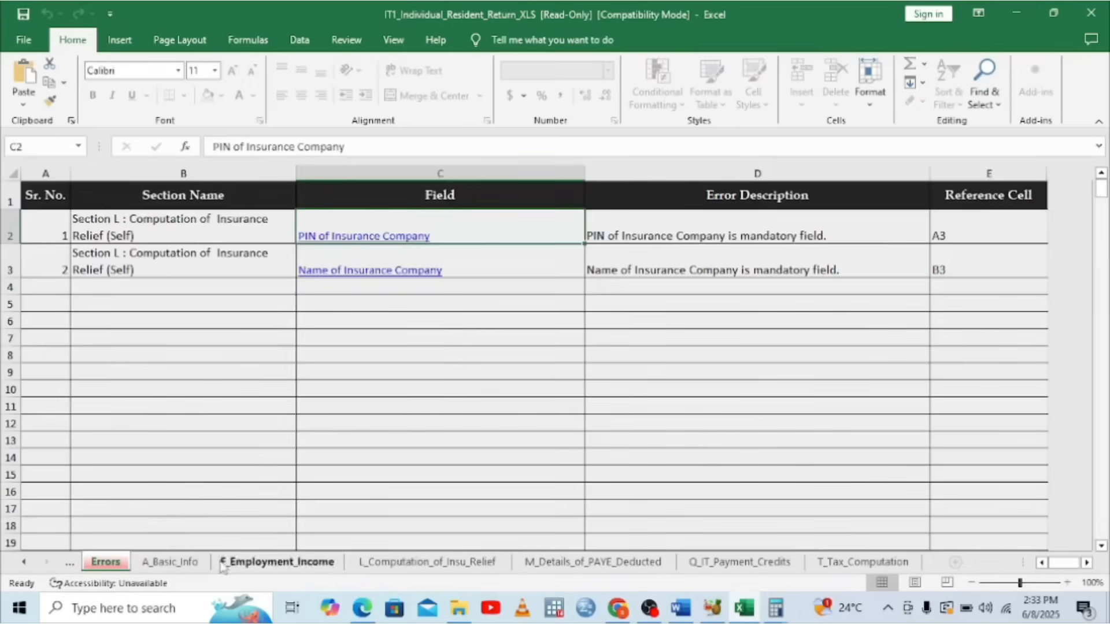
pyautogui.click(164, 566)
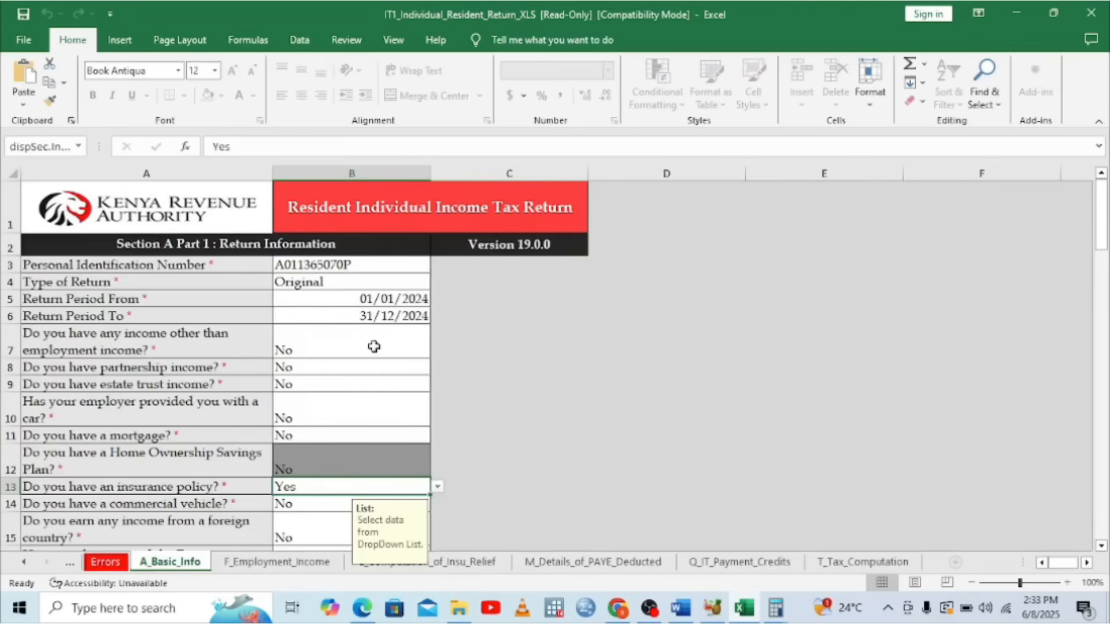
pyautogui.click(360, 282)
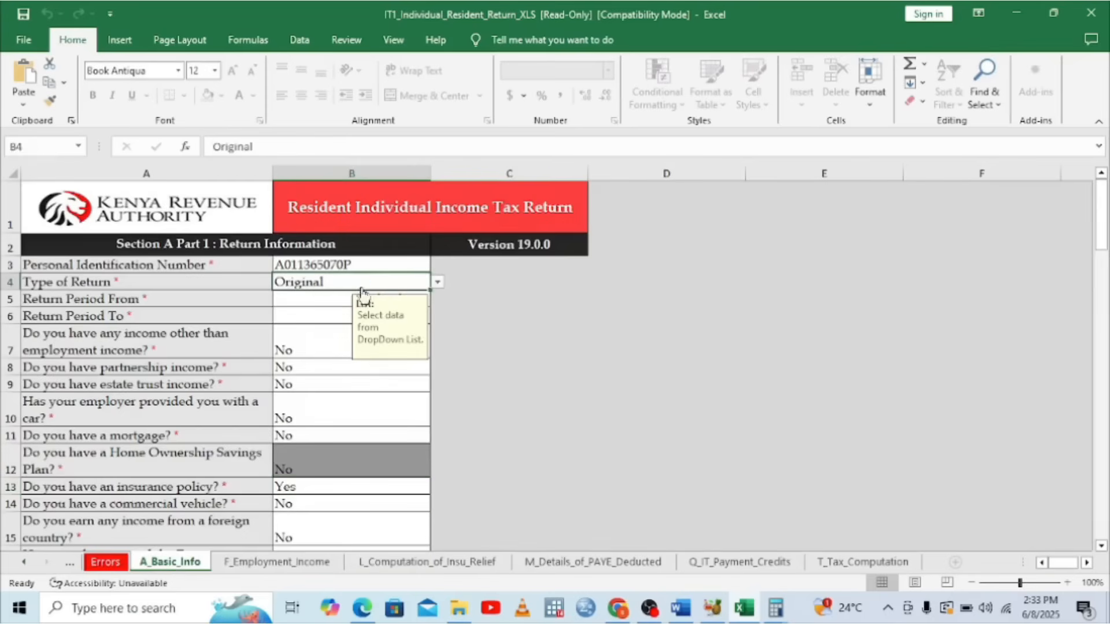
pyautogui.click(438, 282)
pyautogui.click(338, 306)
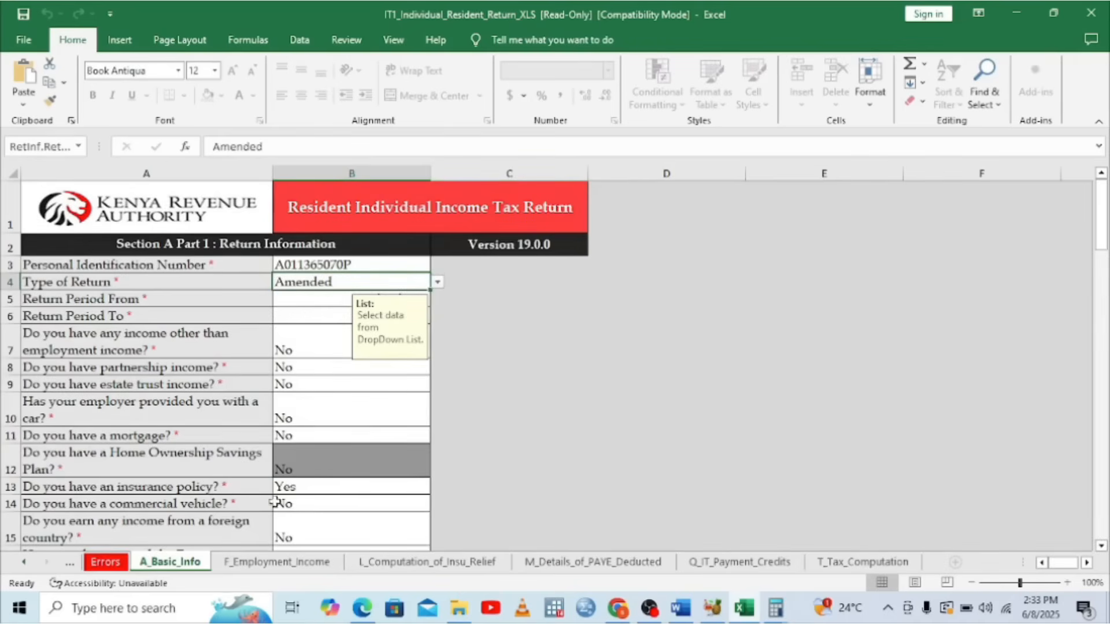
# Go to the L_Computation_of_Insu_Relief sheet
pyautogui.click(263, 561)
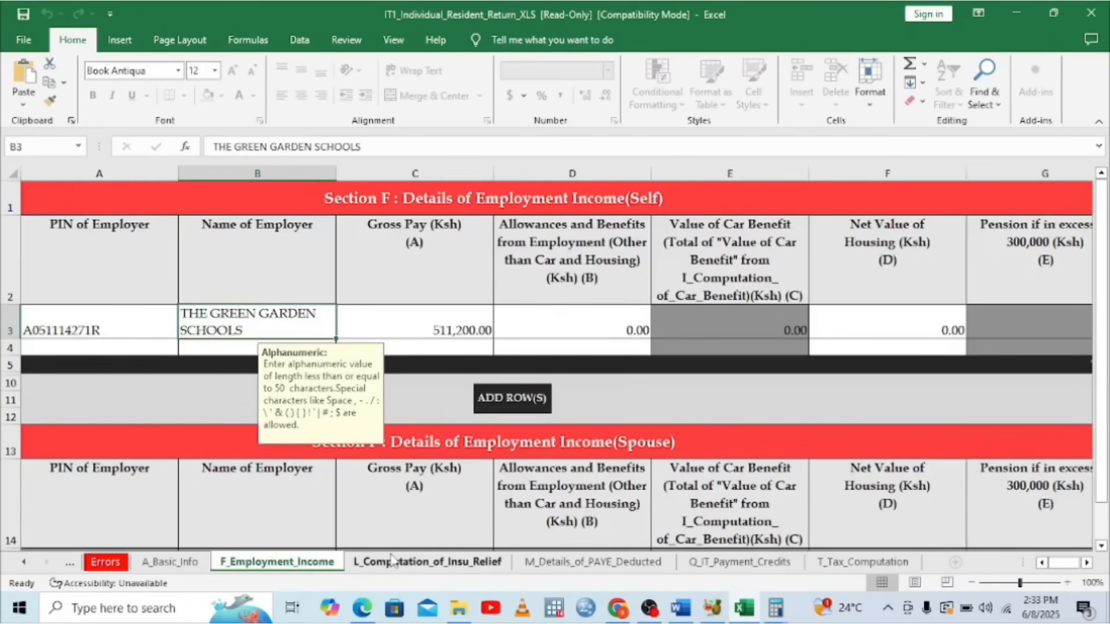
pyautogui.click(430, 565)
pyautogui.moveTo(1052, 564); pyautogui.dragTo(1041, 565)
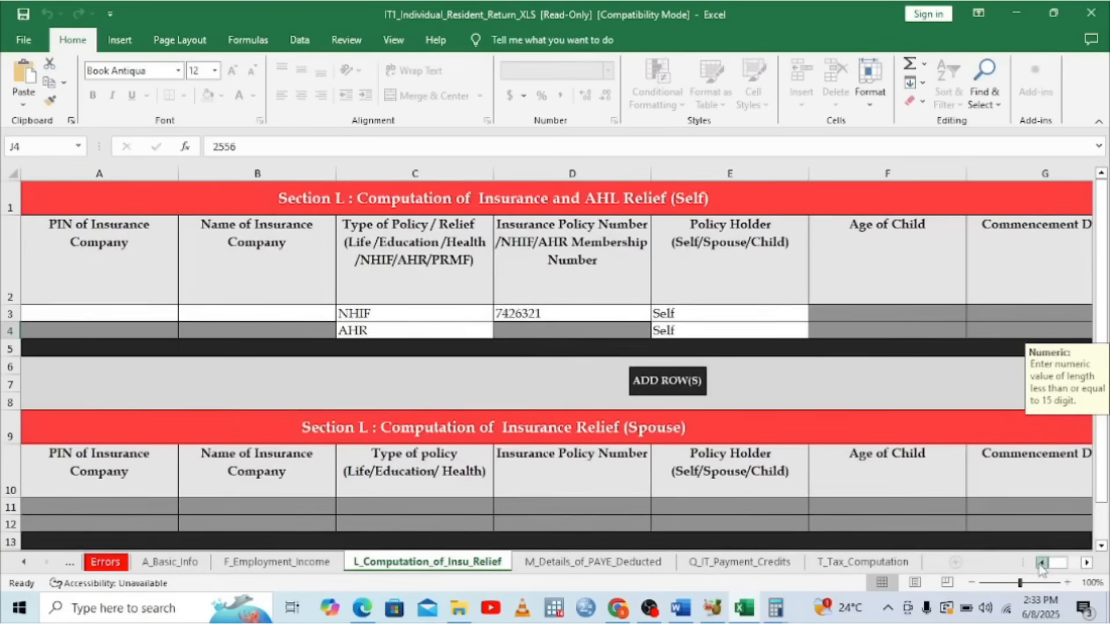
# Enter the insurance company's PIN in A3 of the insurance relief sheet
pyautogui.click(36, 310)
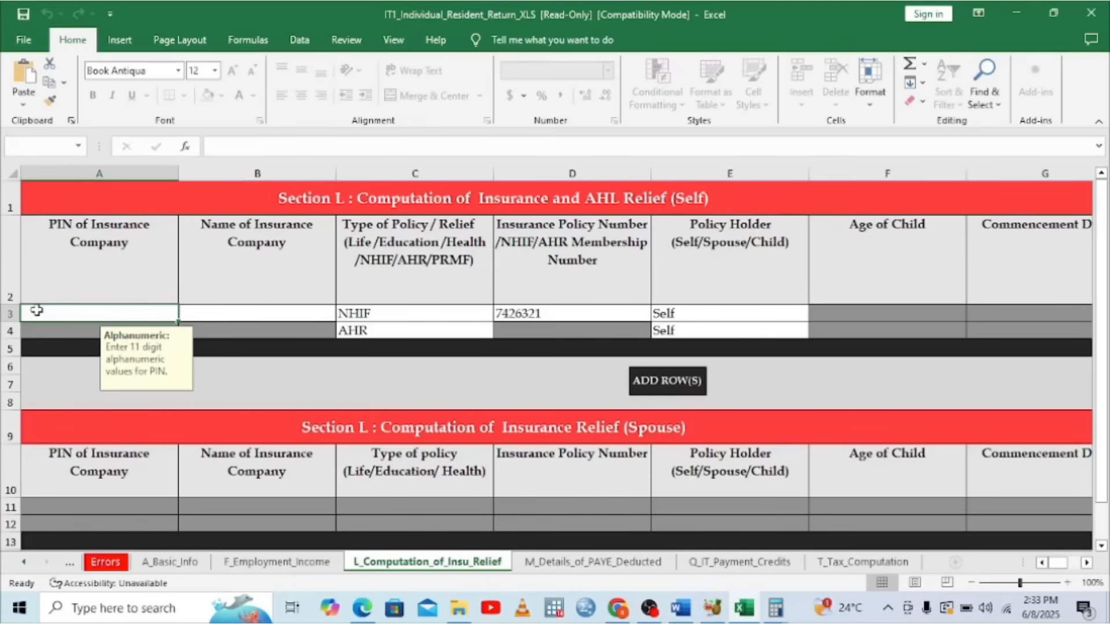
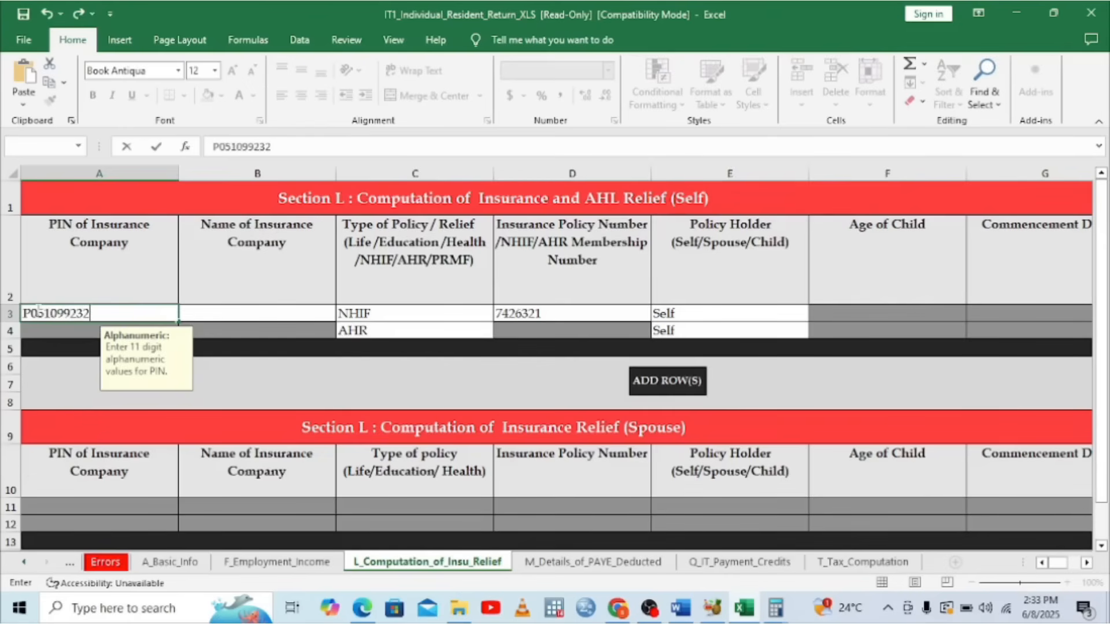
pyautogui.click(241, 310)
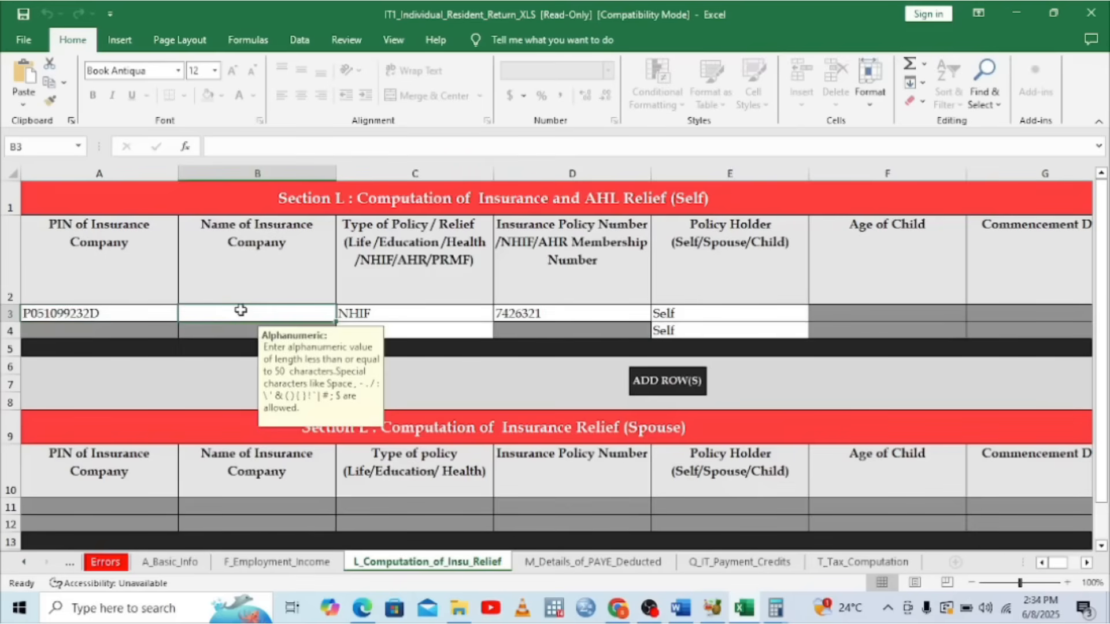
# After checking the P9, type NATIONAL HEALTH INSURANCE FUND as the company name in B3
pyautogui.write('NAme of Insurance Company')
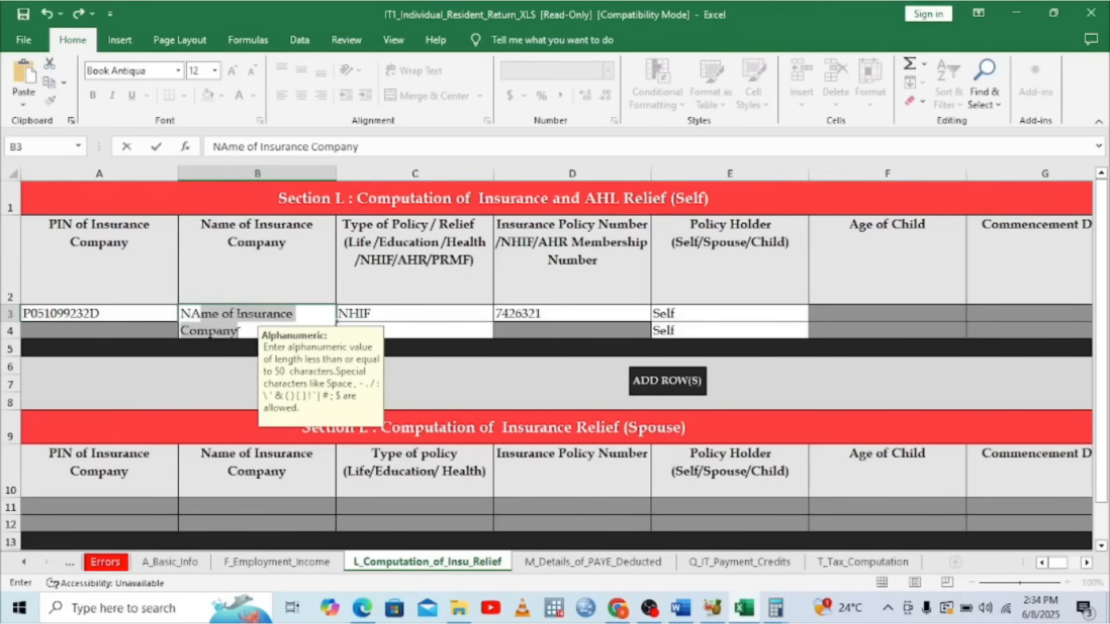
pyautogui.press('BackSpace')
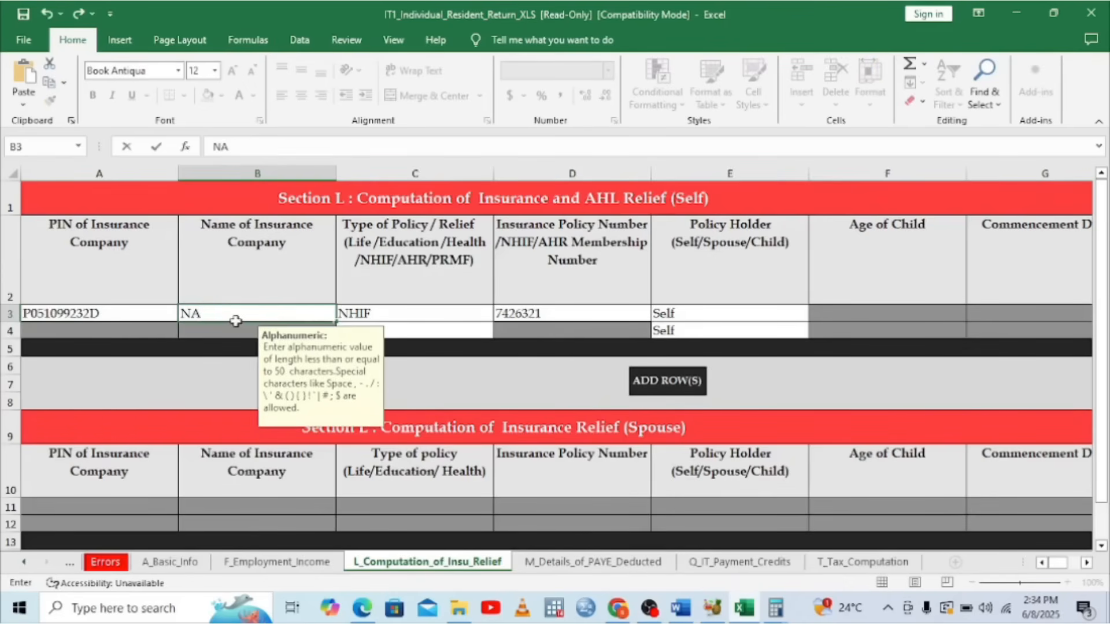
pyautogui.click(362, 605)
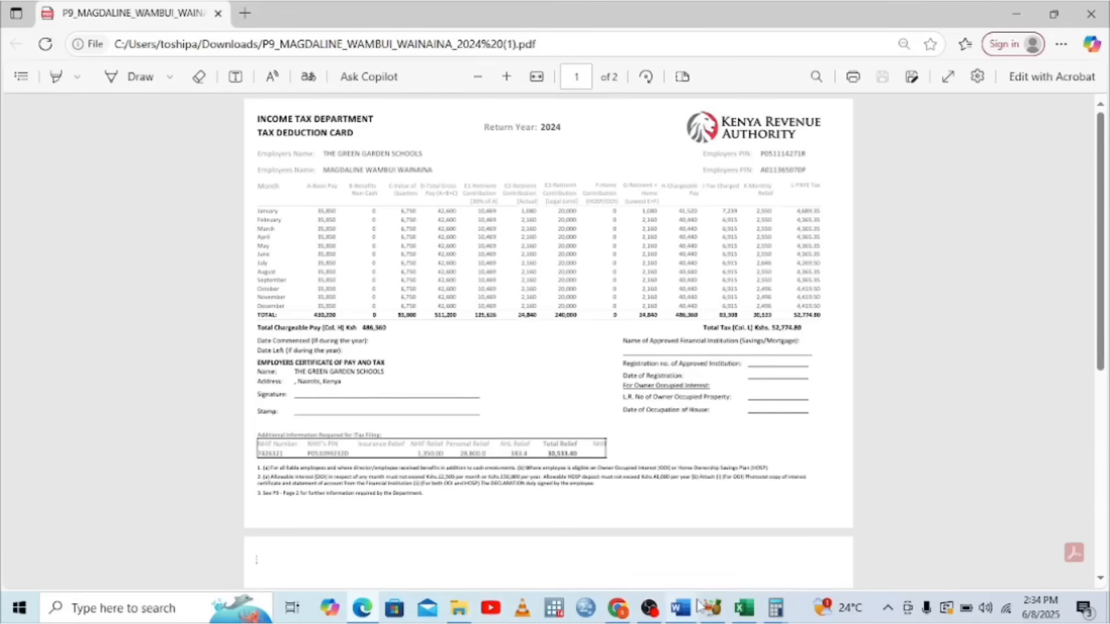
pyautogui.moveTo(680, 607)
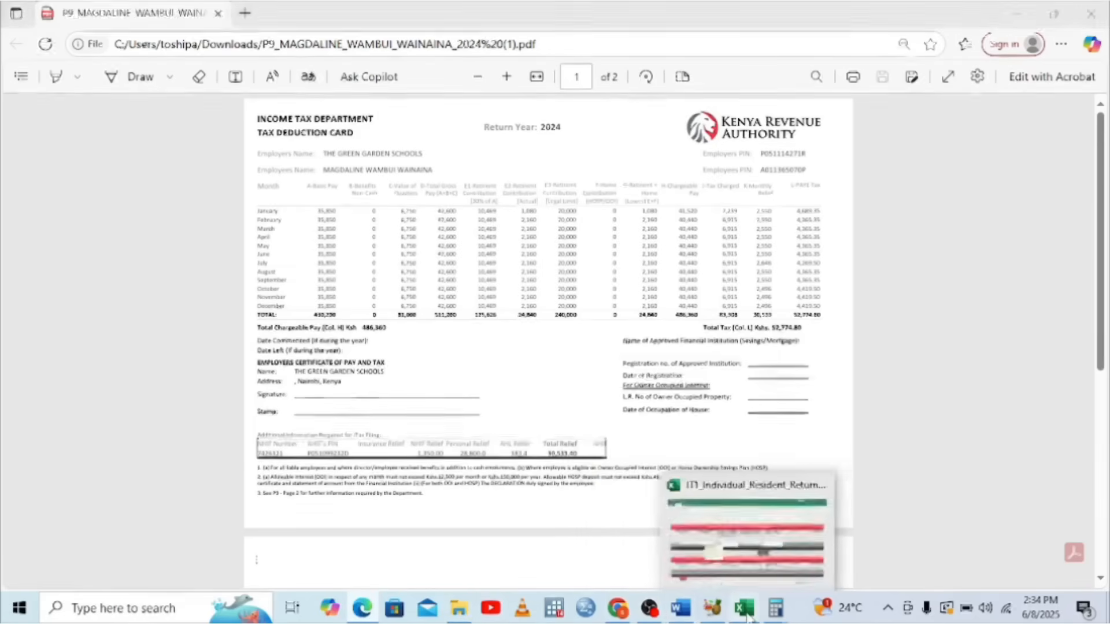
pyautogui.click(744, 608)
pyautogui.write('NATIONA')
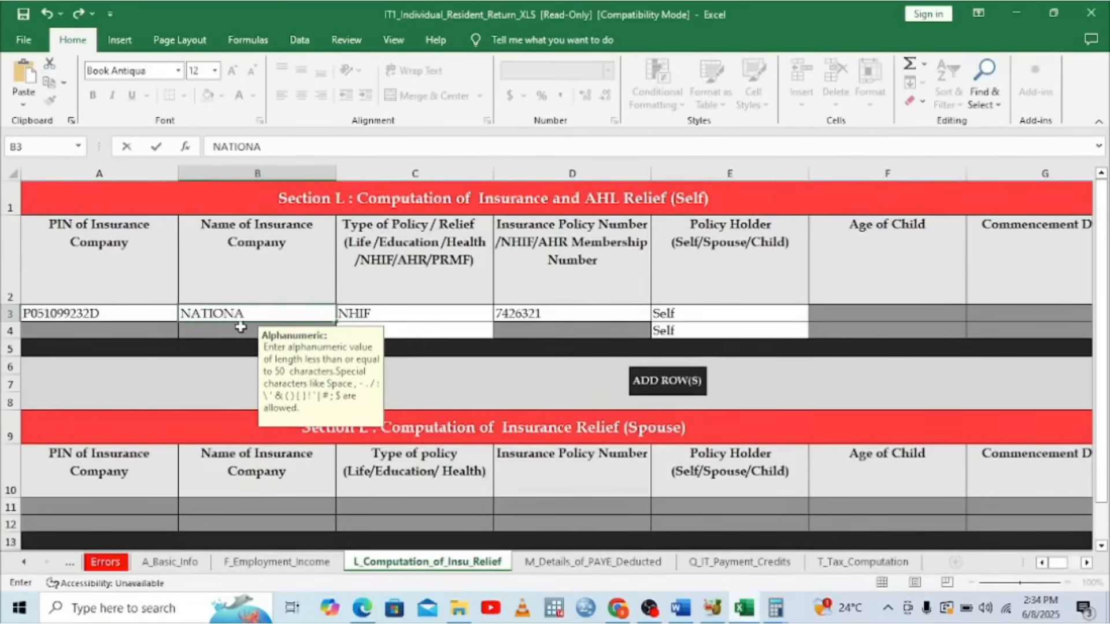
pyautogui.write('L HEALT')
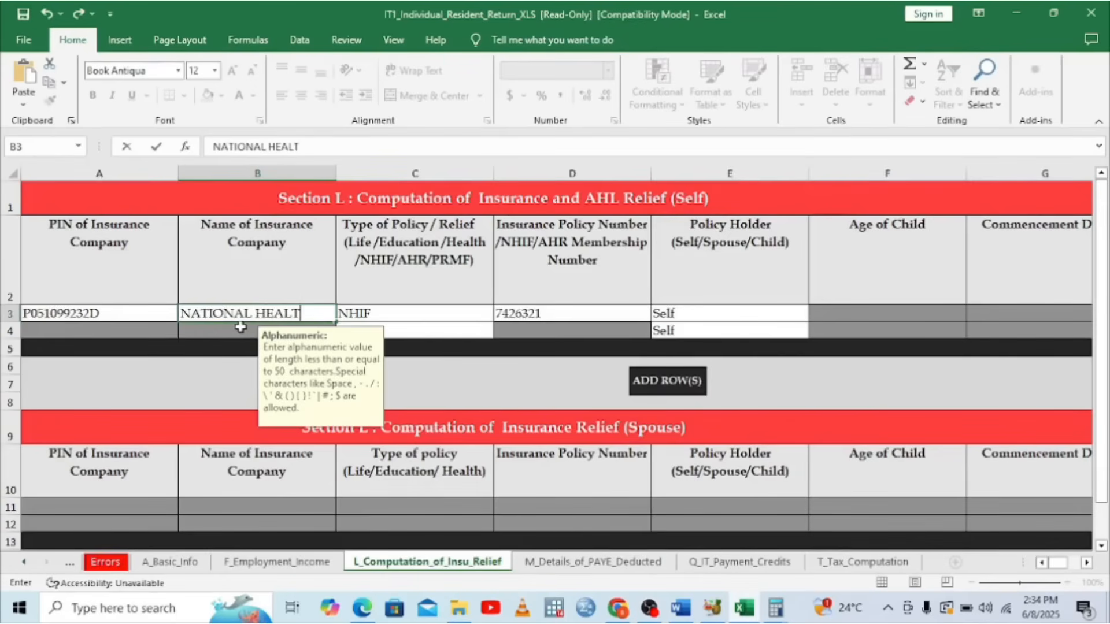
pyautogui.write('H INSURANC')
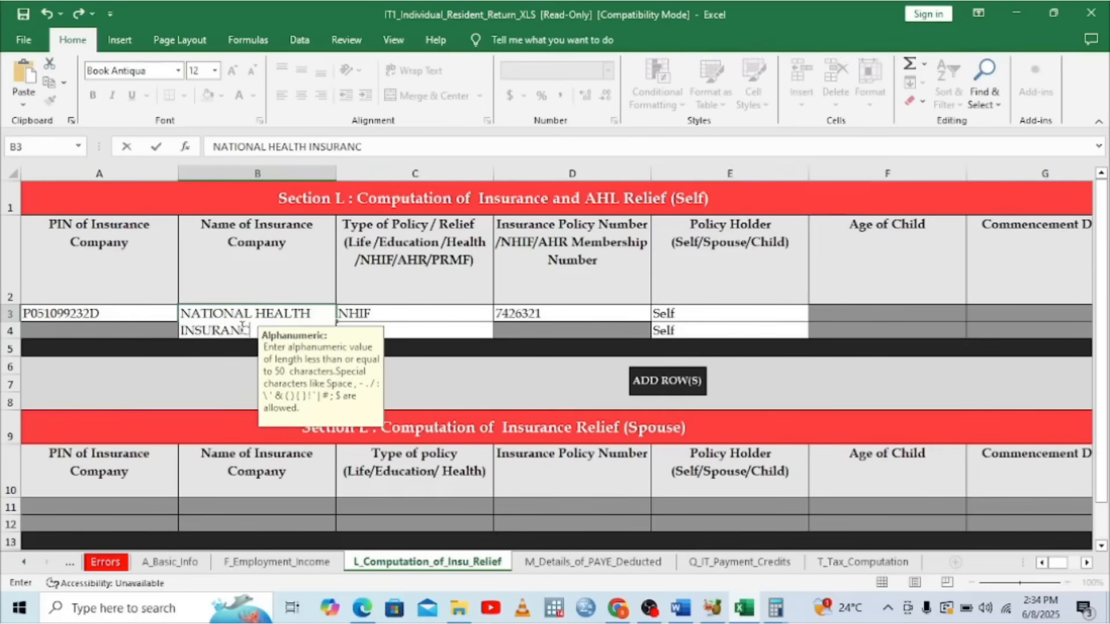
pyautogui.write('E FU')
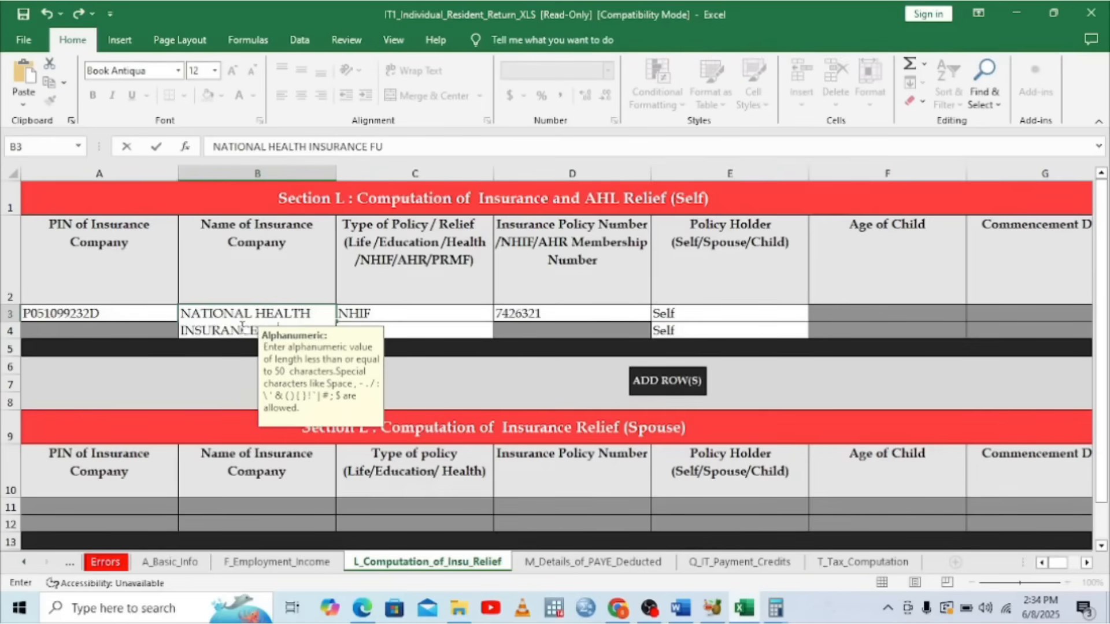
pyautogui.write('ND')
# Commit NATIONAL HEALTH INSURANCE FUND in B3 and open the T_Tax_Computation sheet
pyautogui.click(463, 312)
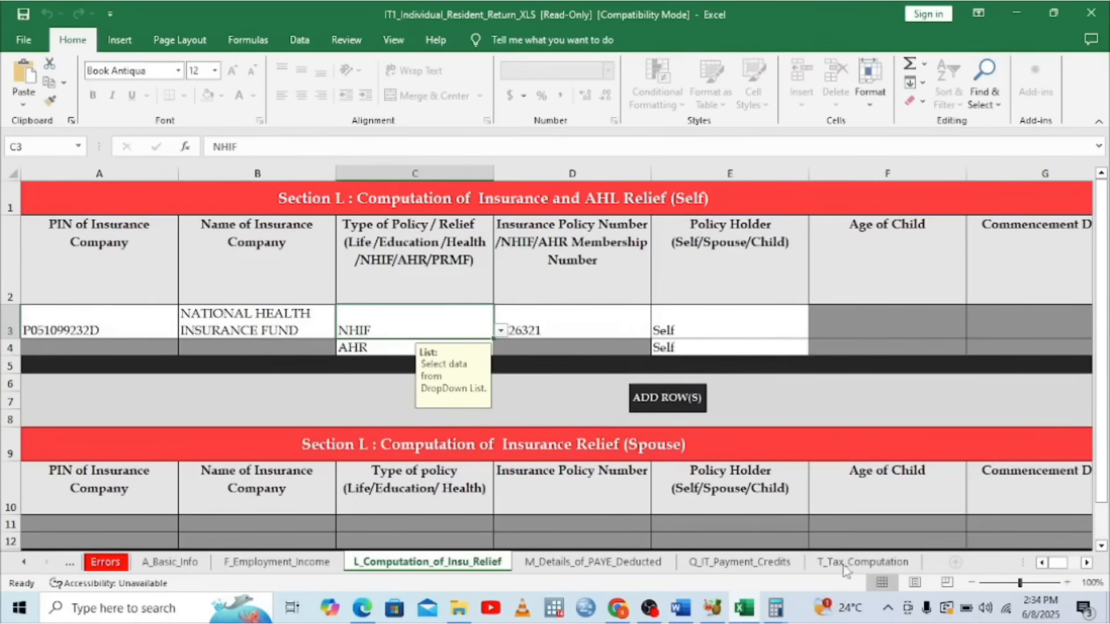
pyautogui.click(890, 564)
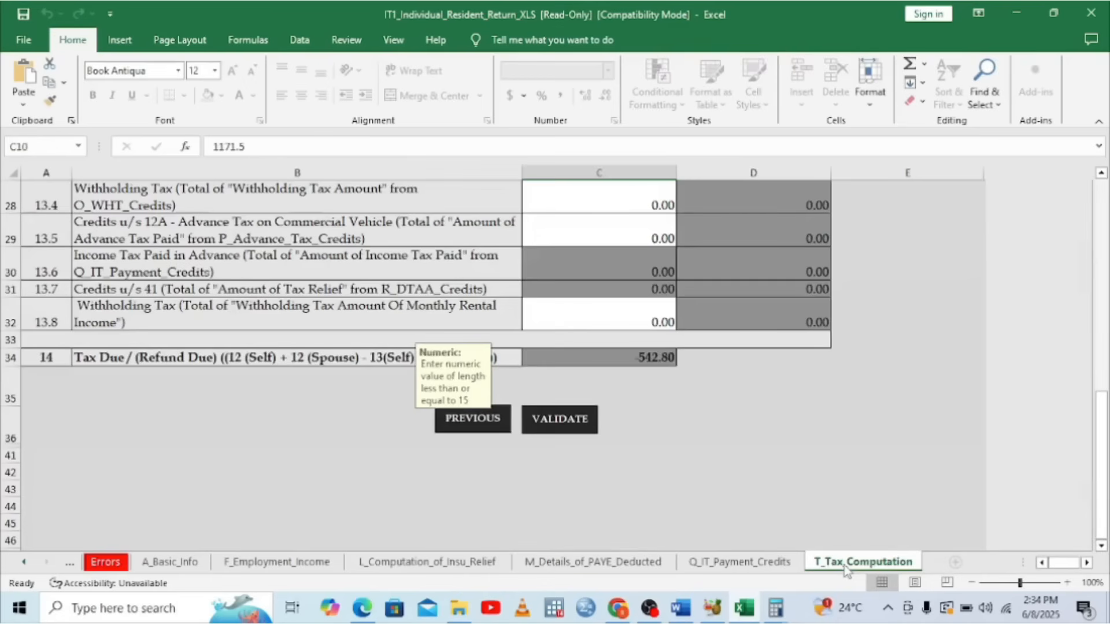
# Run VALIDATE on the T_Tax_Computation sheet to check the whole return, with tax due at 542.80
pyautogui.click(564, 417)
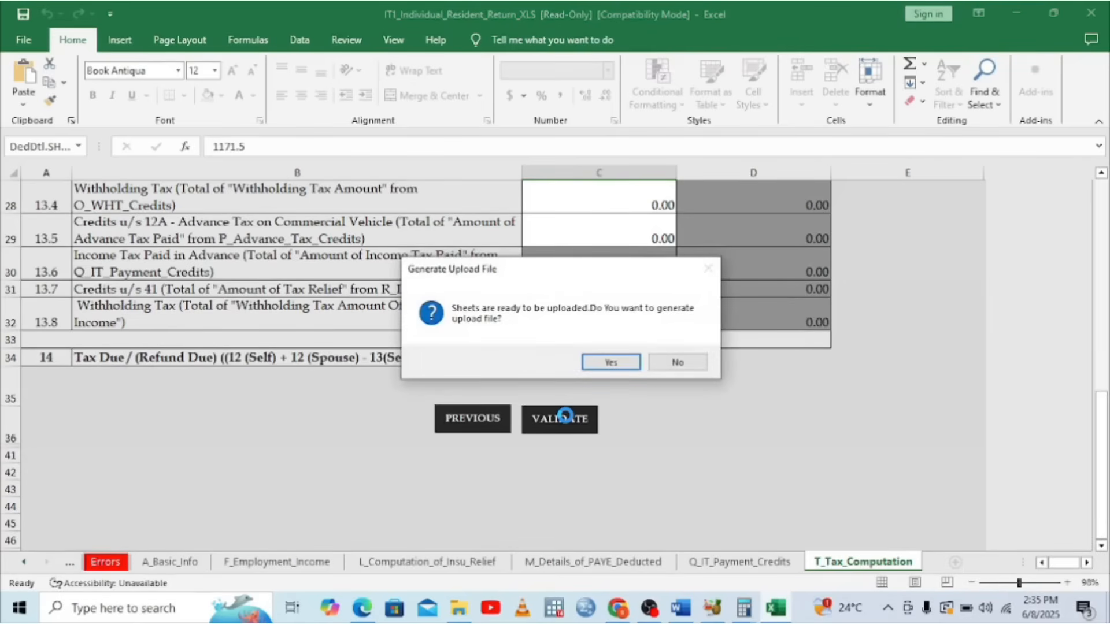
# Generate the return's upload ZIP in Documents, acknowledge its path message, and switch to Chrome
pyautogui.click(610, 363)
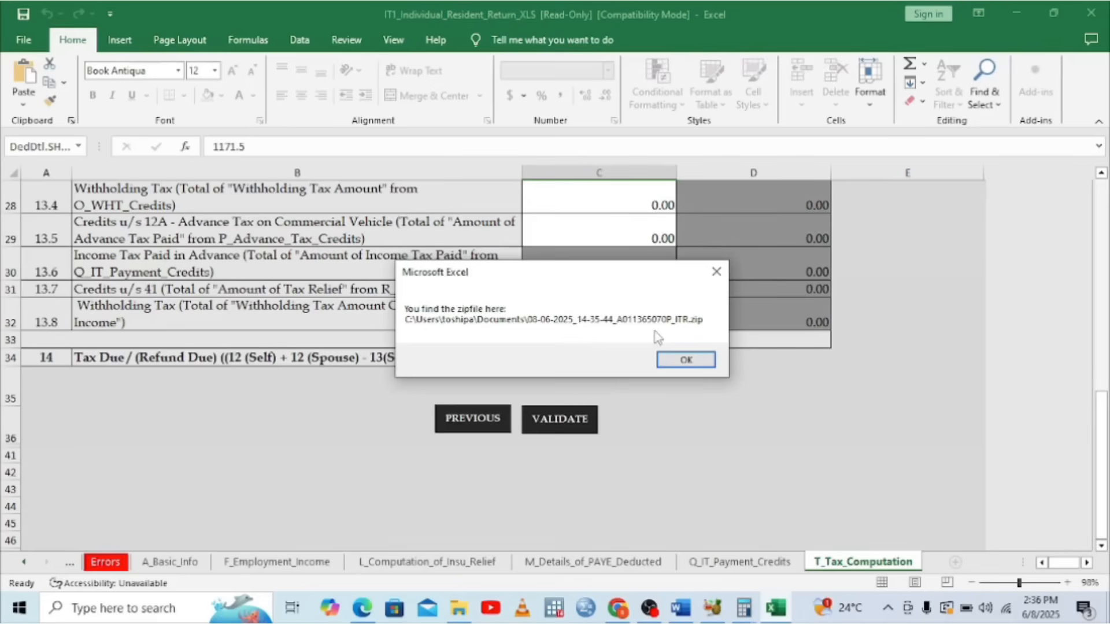
pyautogui.click(686, 361)
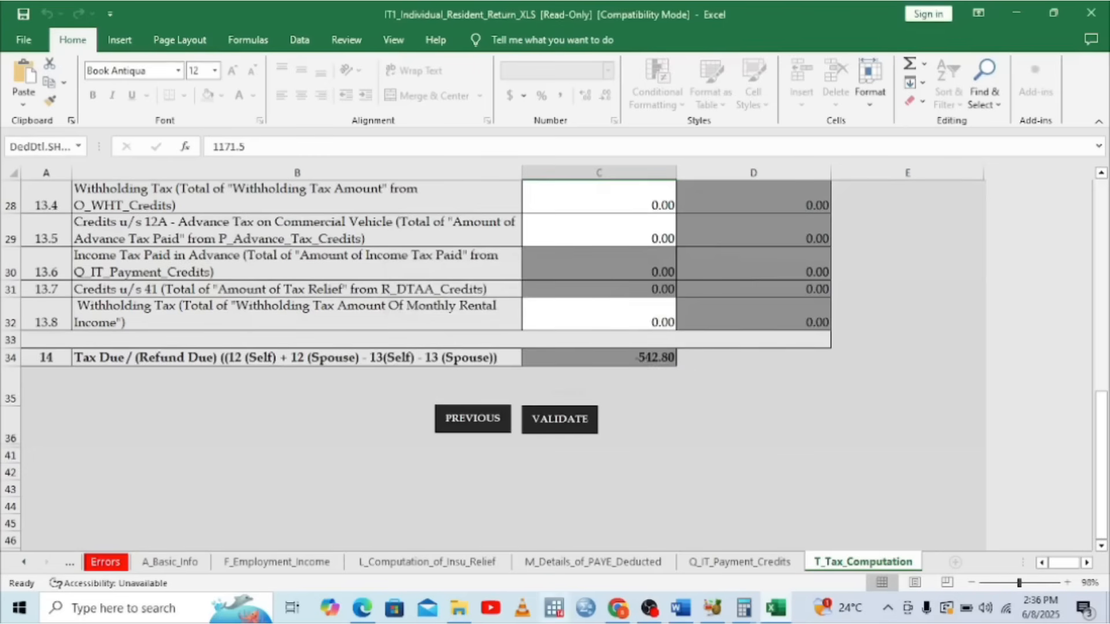
pyautogui.click(617, 610)
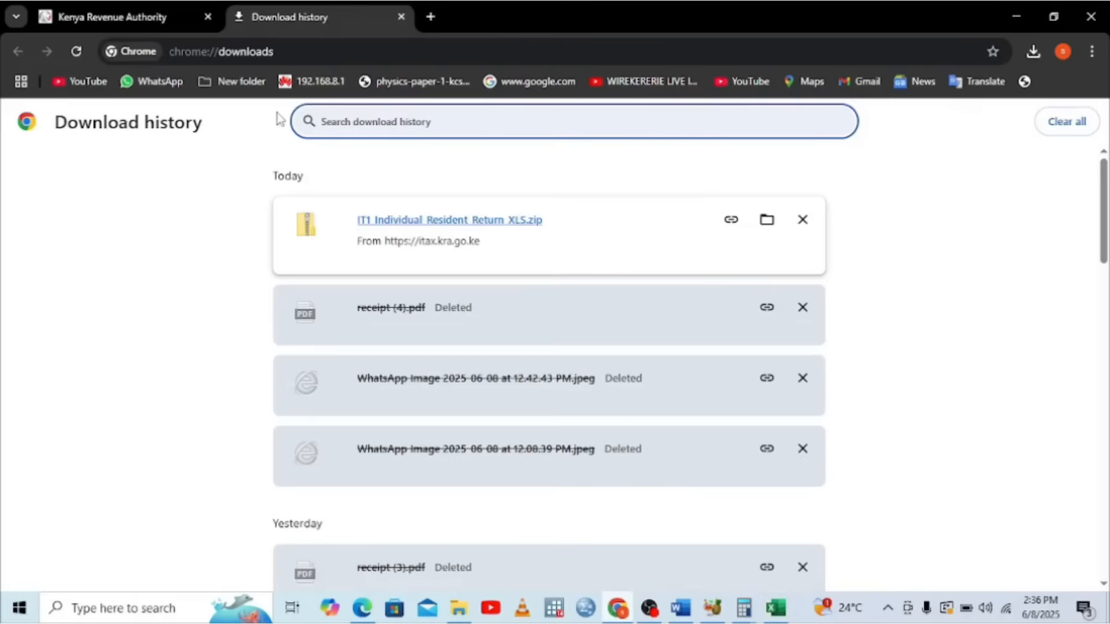
# Start an amended Income Tax - Resident Individual return under Returns > File Amended Return, clearing the 2025 notice
pyautogui.click(173, 23)
pyautogui.moveTo(323, 149)
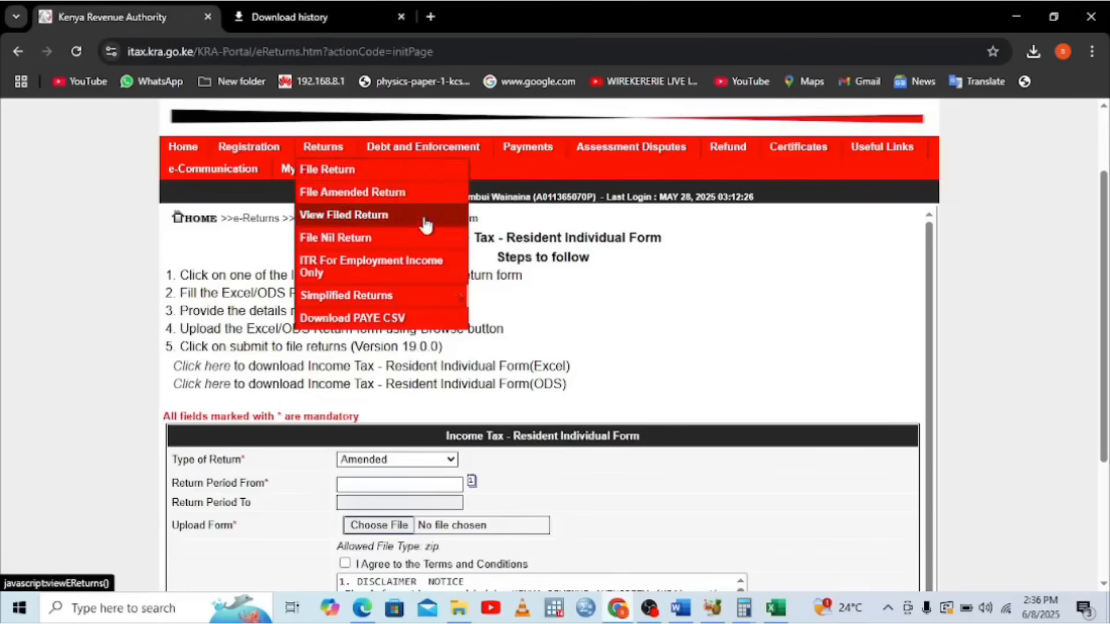
pyautogui.click(326, 168)
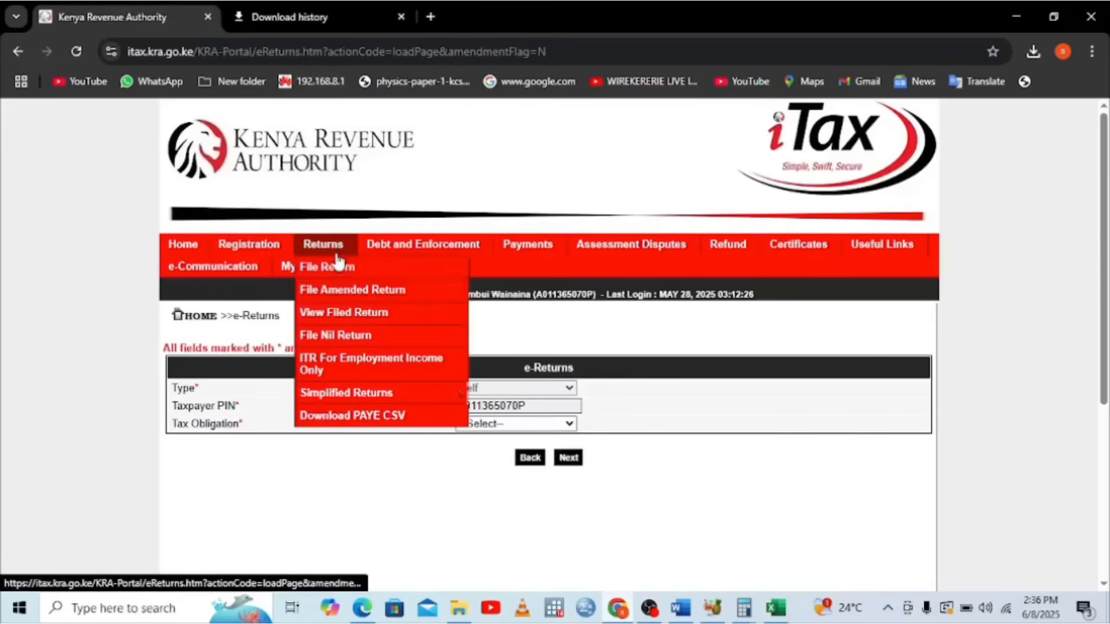
pyautogui.click(312, 266)
pyautogui.click(571, 426)
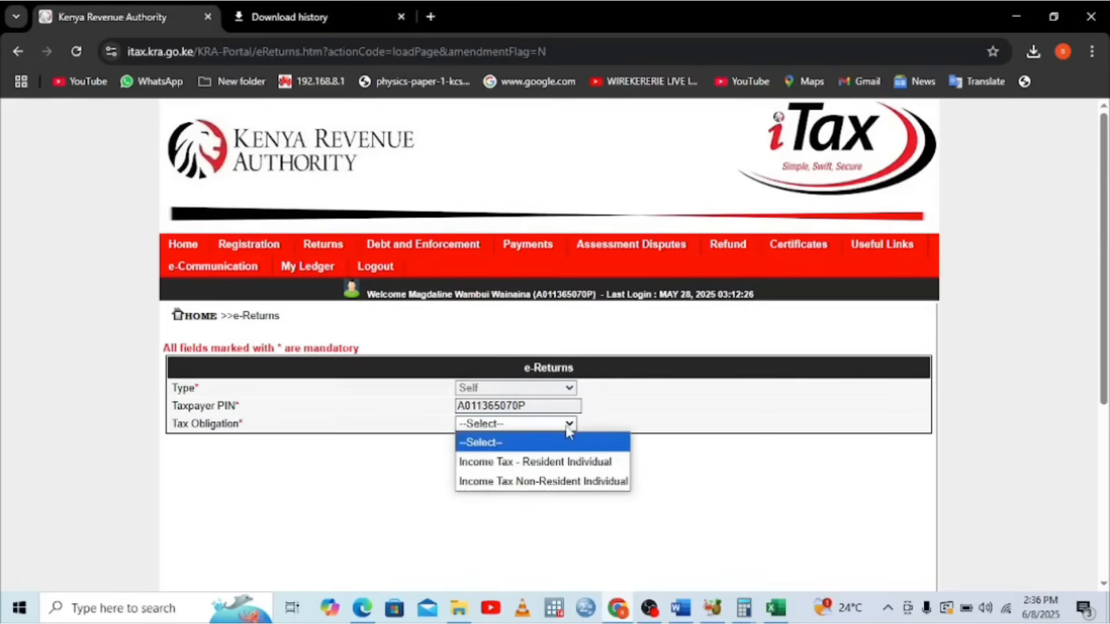
pyautogui.click(556, 462)
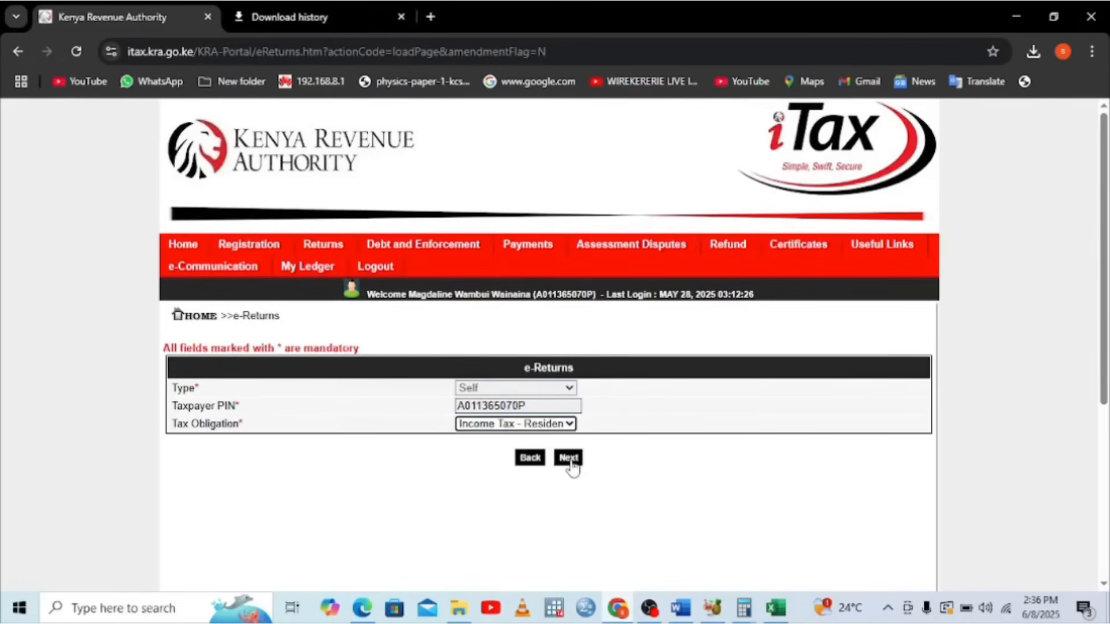
pyautogui.click(569, 460)
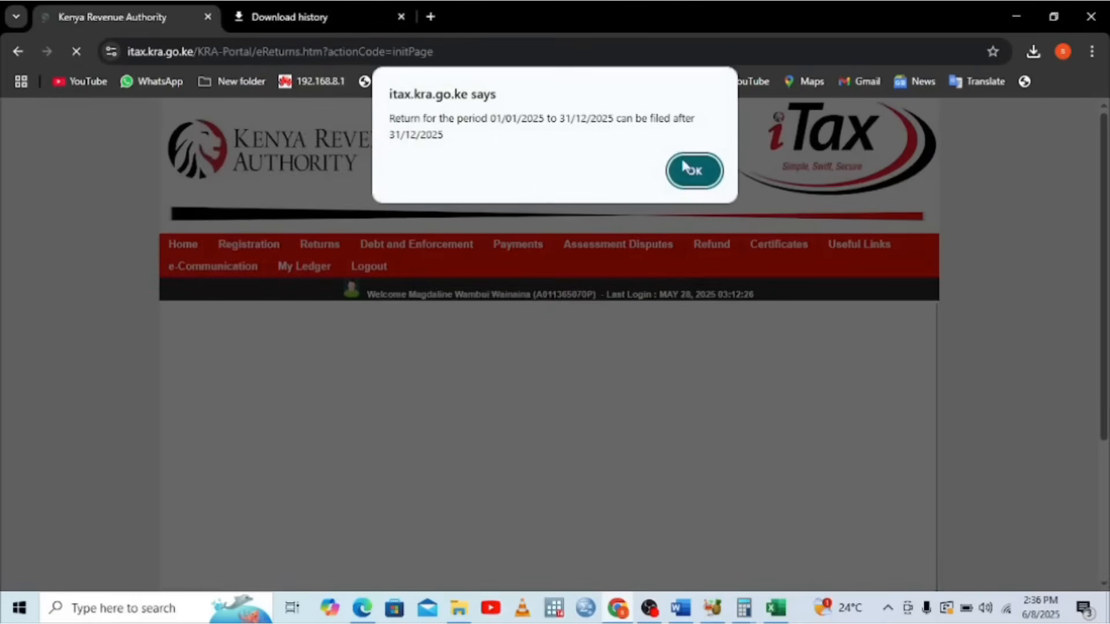
pyautogui.click(692, 169)
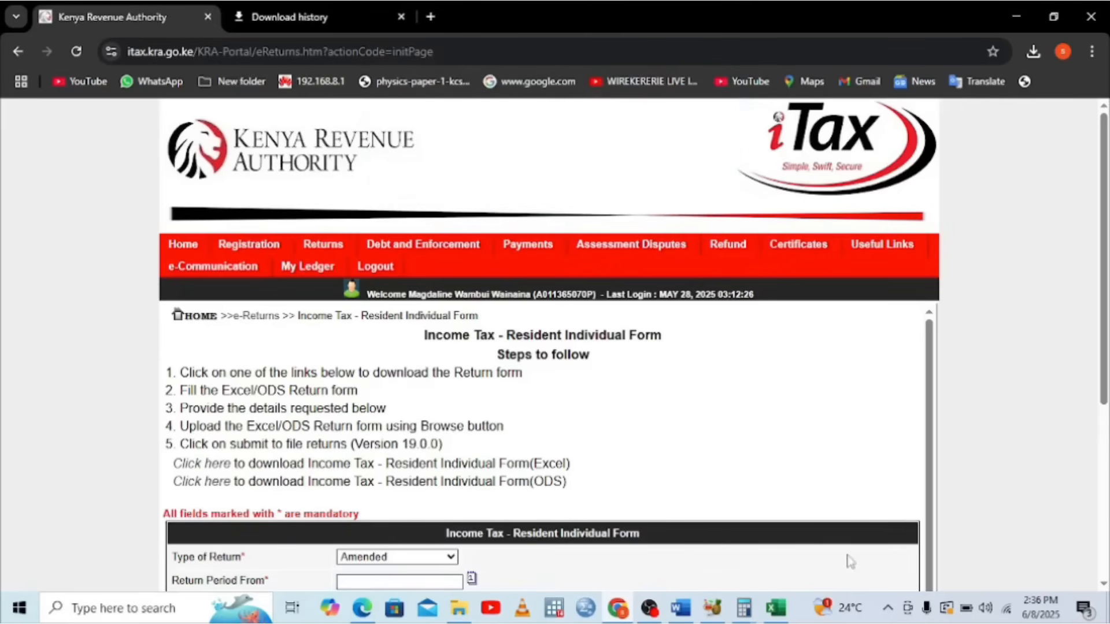
# Set the return period start date to 01/01/2024
pyautogui.click(1103, 584)
pyautogui.scroll(-3, 1104, 587)
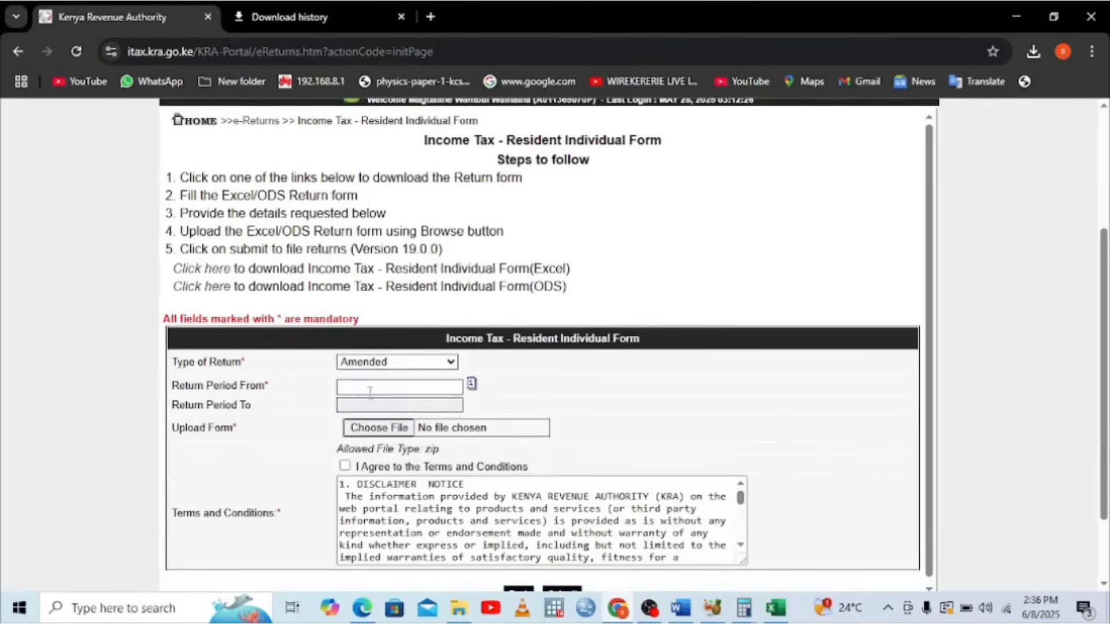
pyautogui.click(359, 390)
pyautogui.click(345, 427)
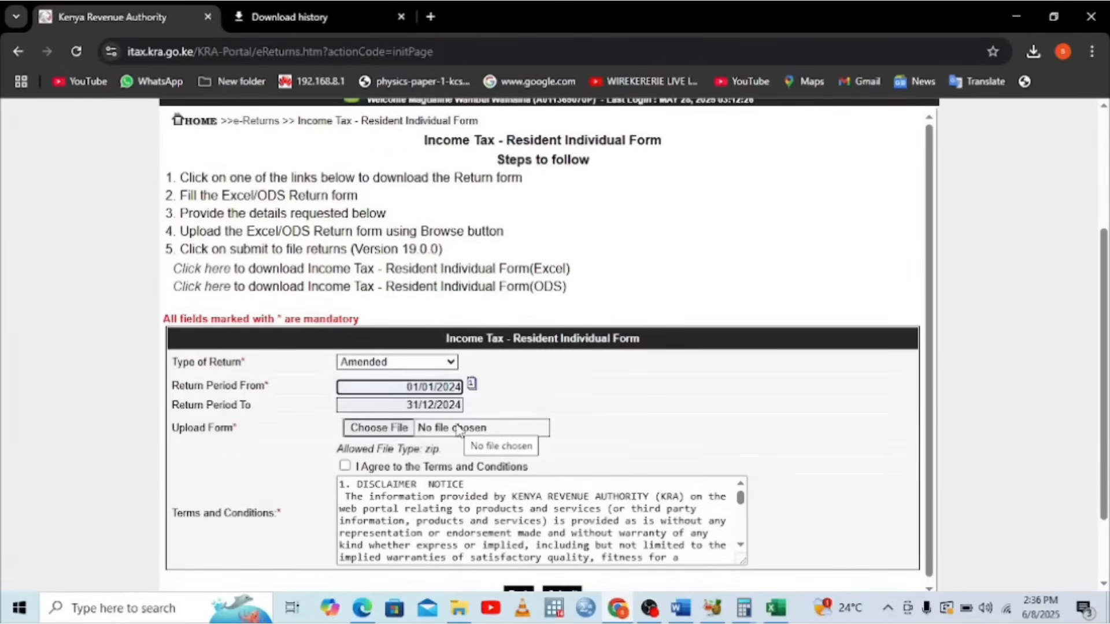
# Attach the 08-06-2025 ITR upload ZIP from the Documents folder as the return file
pyautogui.click(396, 432)
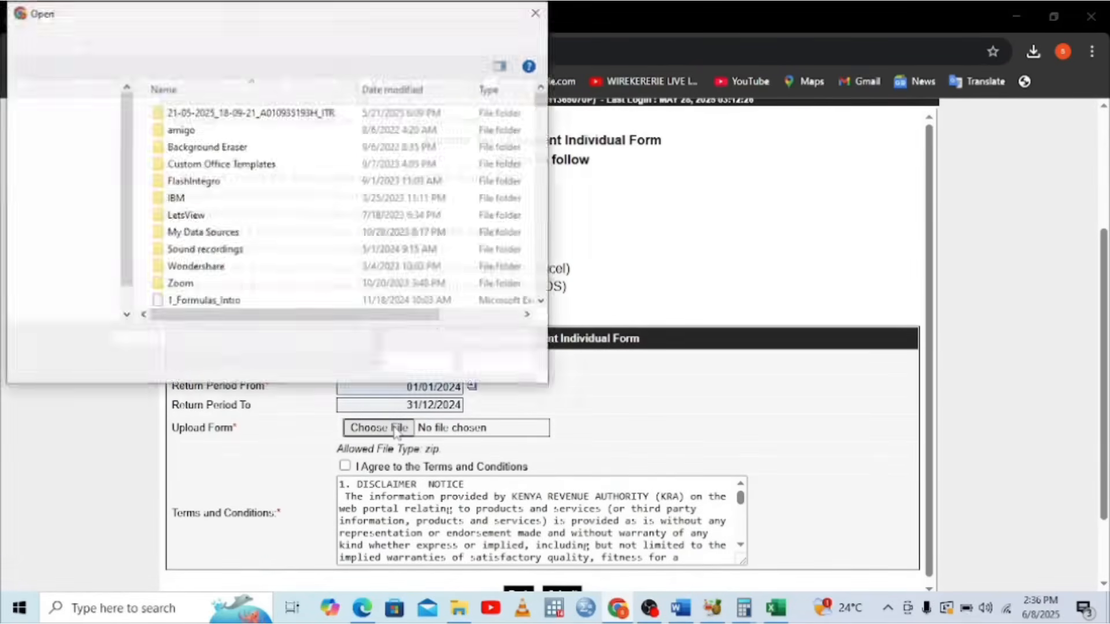
pyautogui.click(68, 212)
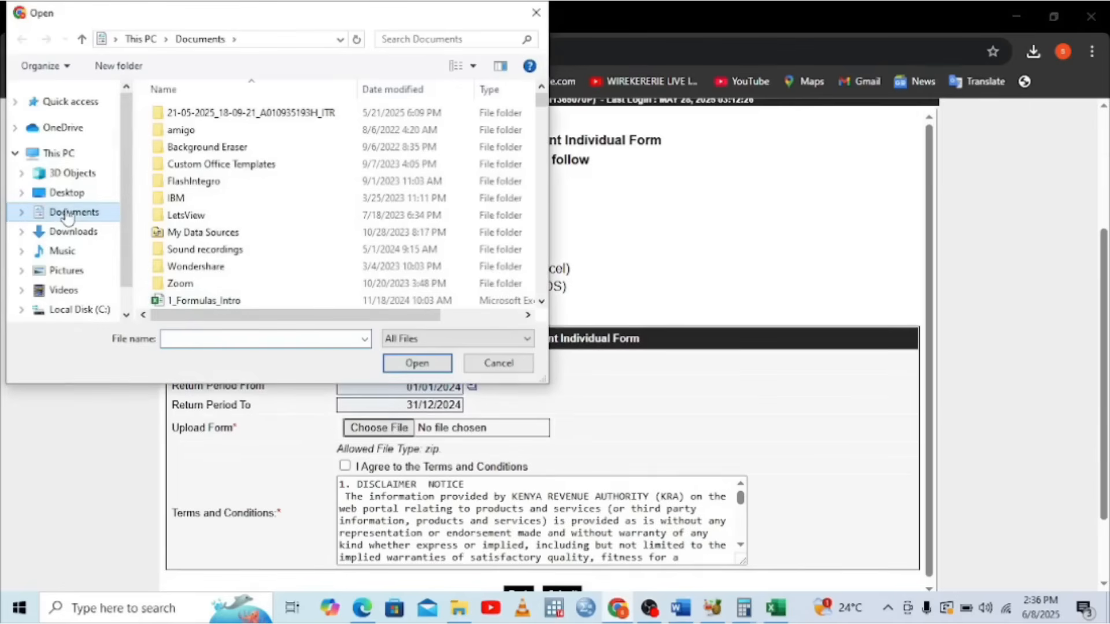
pyautogui.scroll(-4, 540, 307)
pyautogui.click(540, 303)
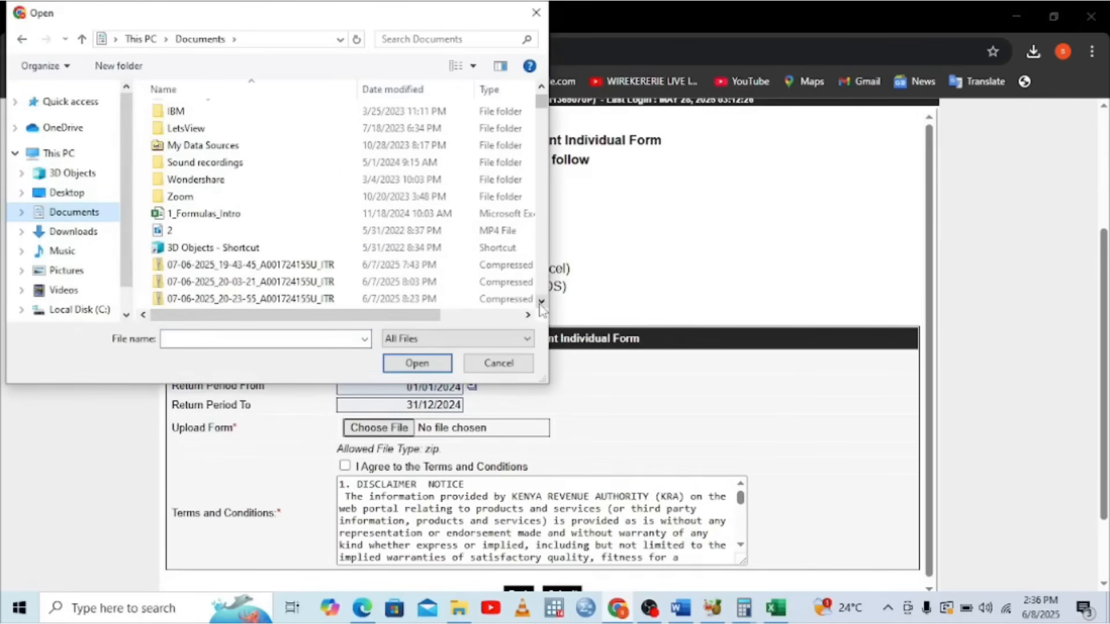
pyautogui.doubleClick(541, 303)
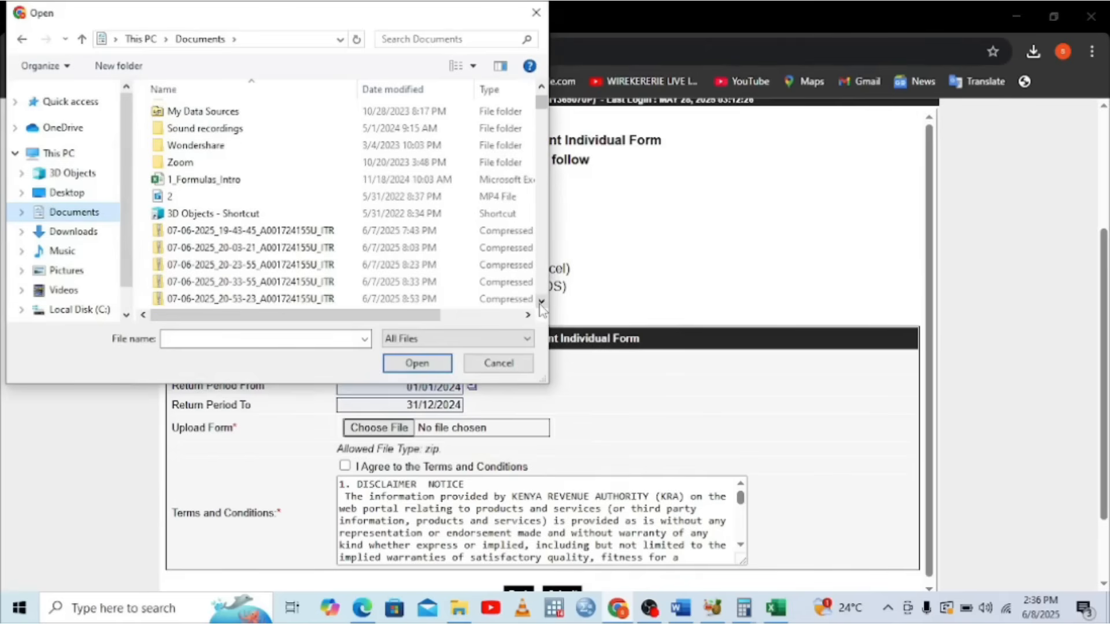
pyautogui.click(540, 303)
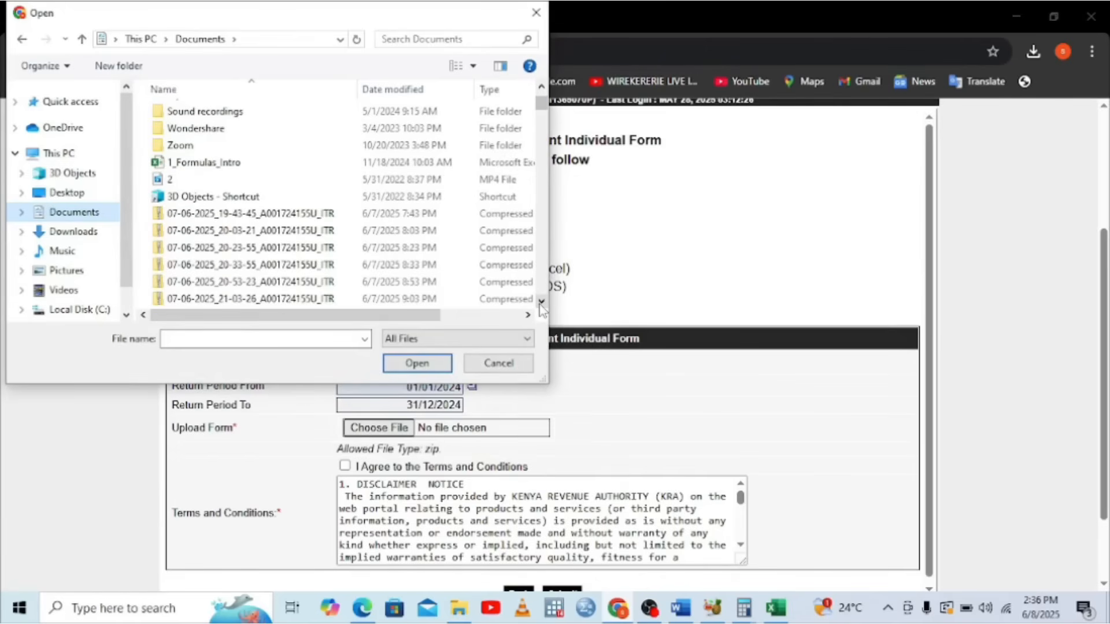
pyautogui.click(541, 303)
pyautogui.click(541, 303)
pyautogui.click(541, 303)
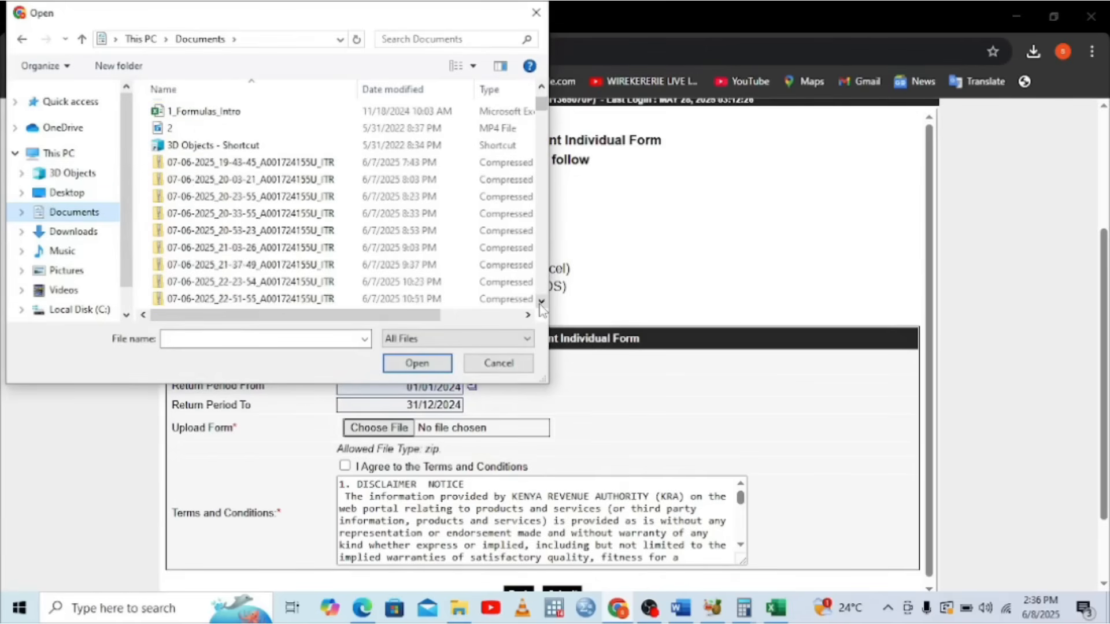
pyautogui.click(541, 302)
pyautogui.click(541, 303)
pyautogui.click(541, 303)
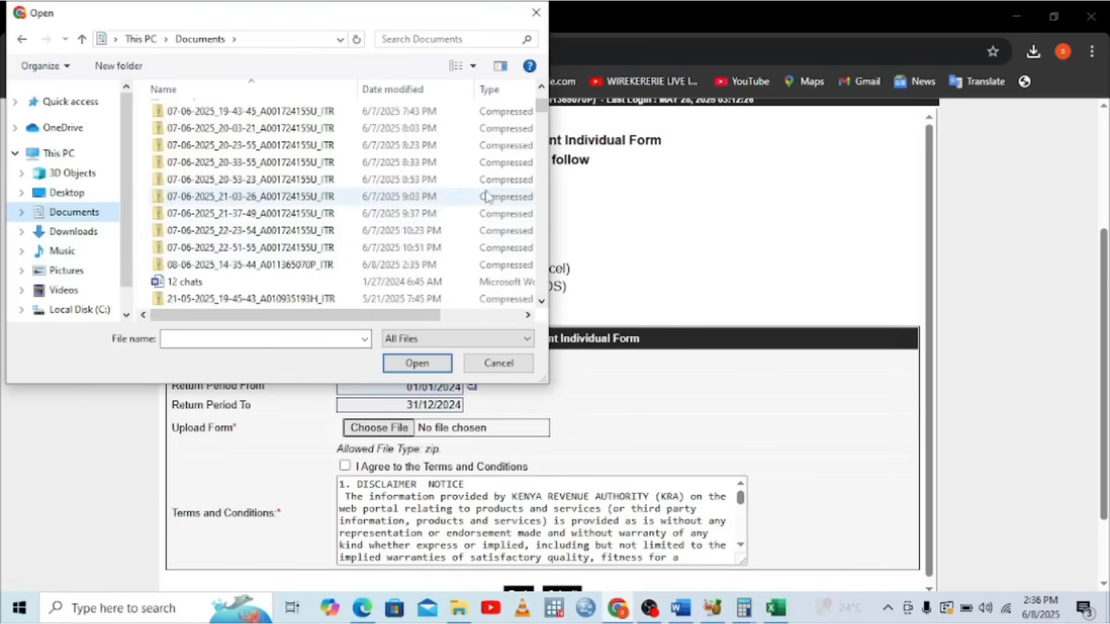
pyautogui.doubleClick(412, 270)
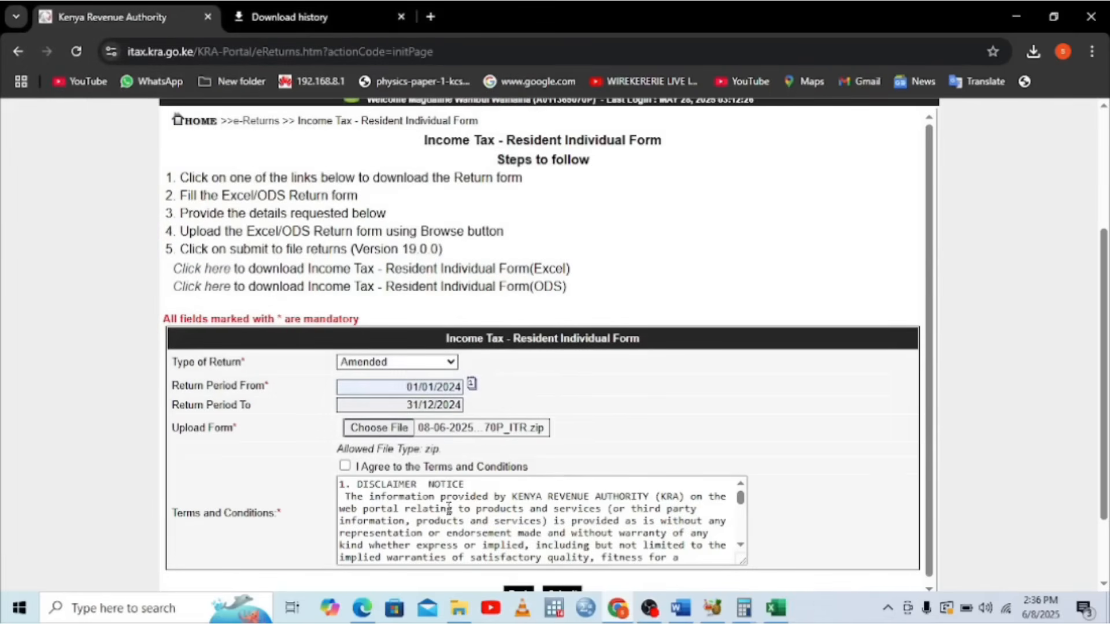
# Agree to the terms and submit the amended return twice, then return to Excel after the supporting-document refusal
pyautogui.click(346, 467)
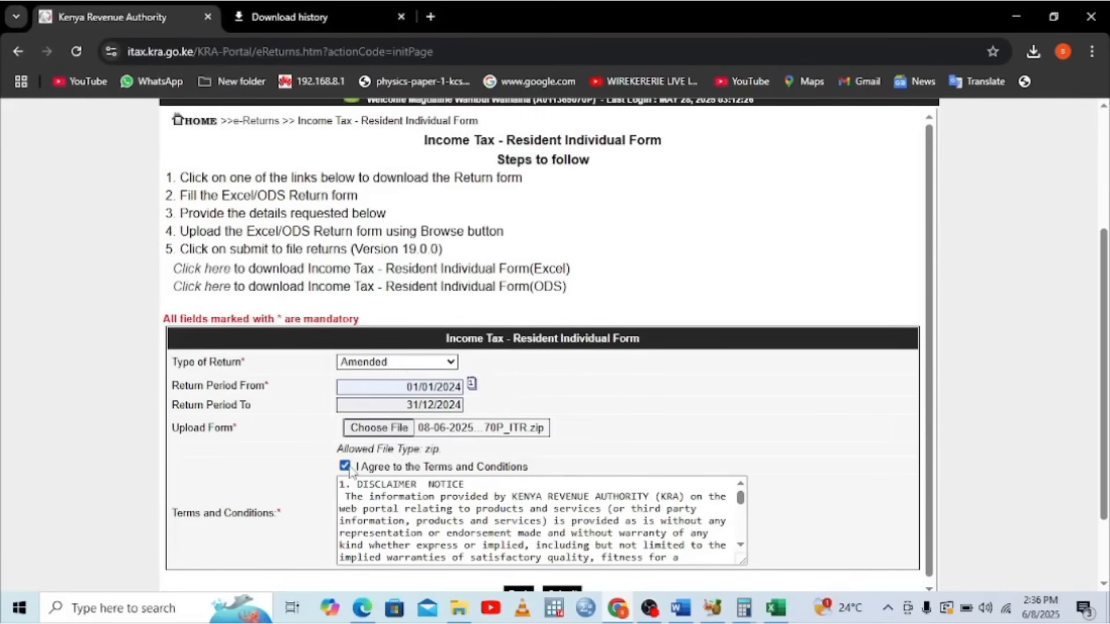
pyautogui.scroll(-1, 936, 588)
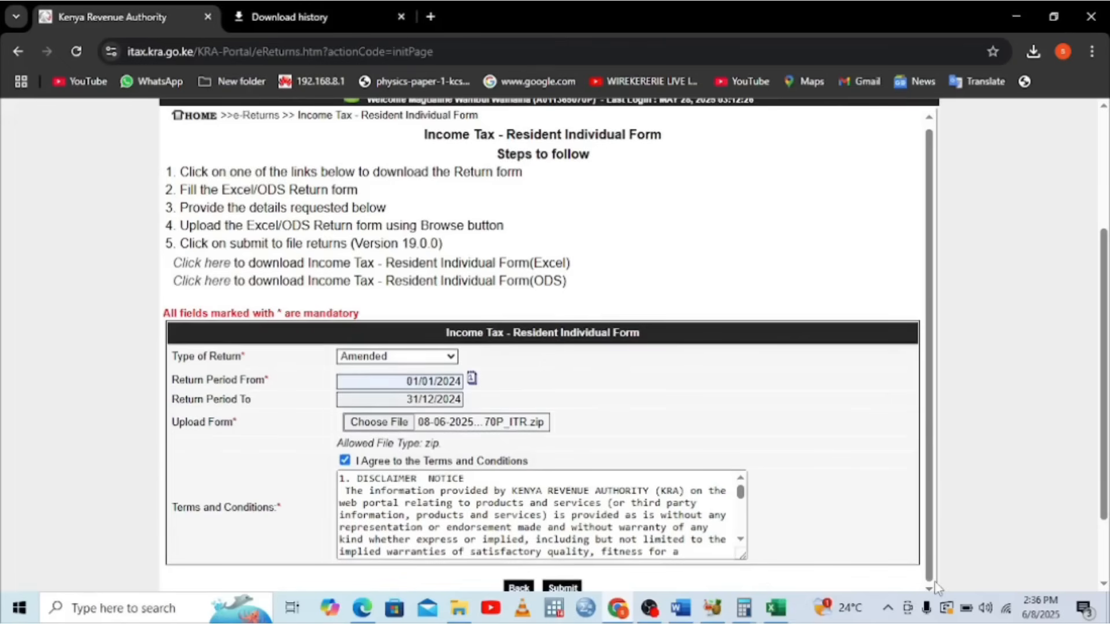
pyautogui.scroll(-1, 1104, 586)
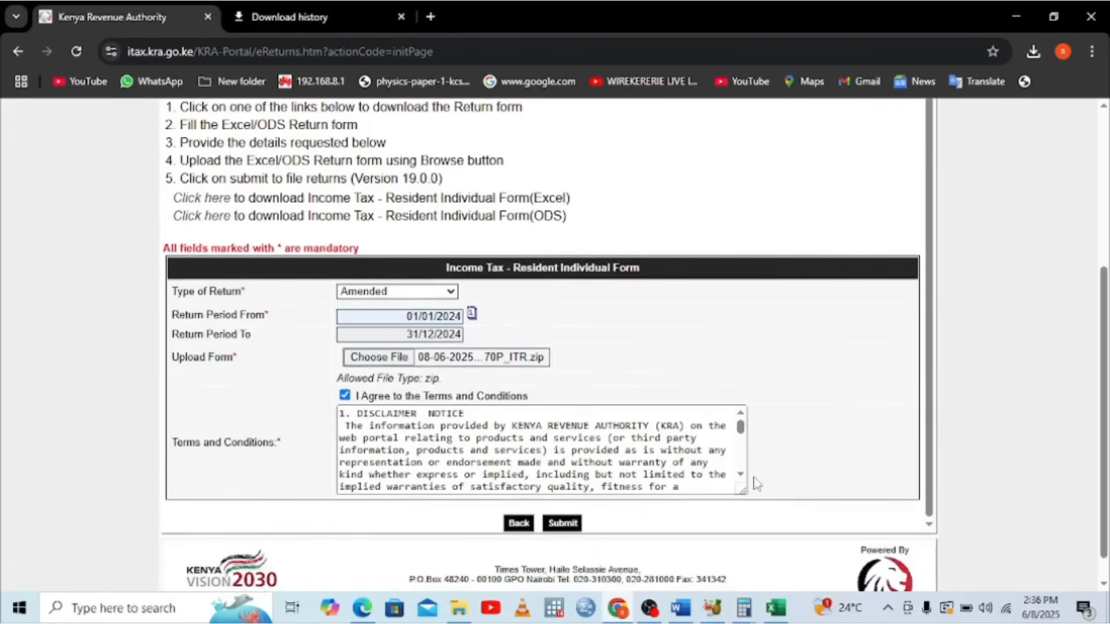
pyautogui.click(562, 523)
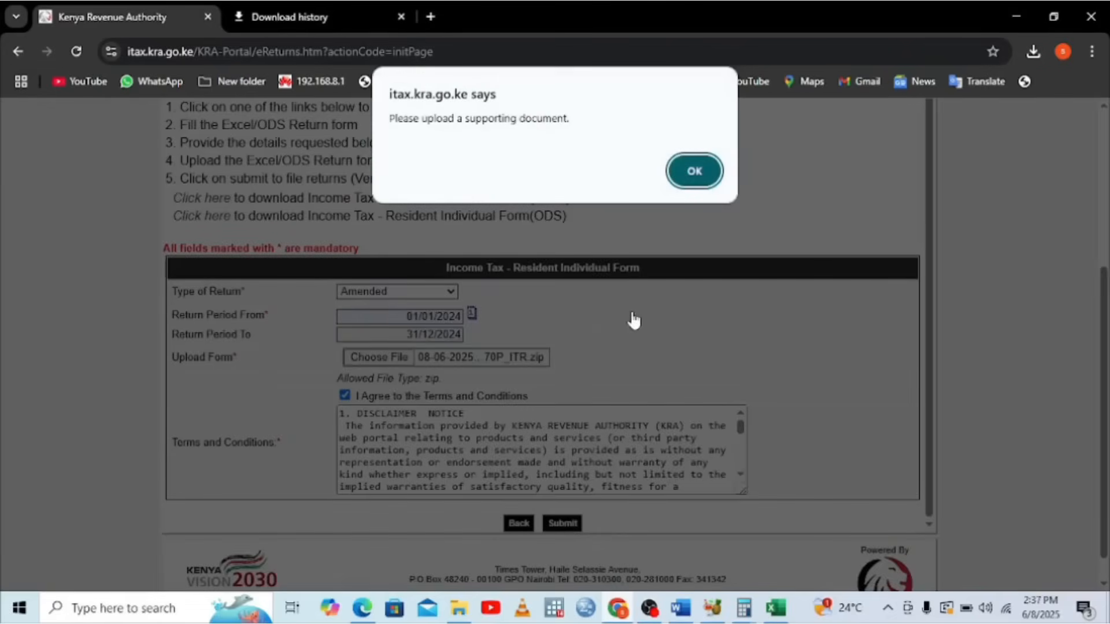
pyautogui.click(697, 170)
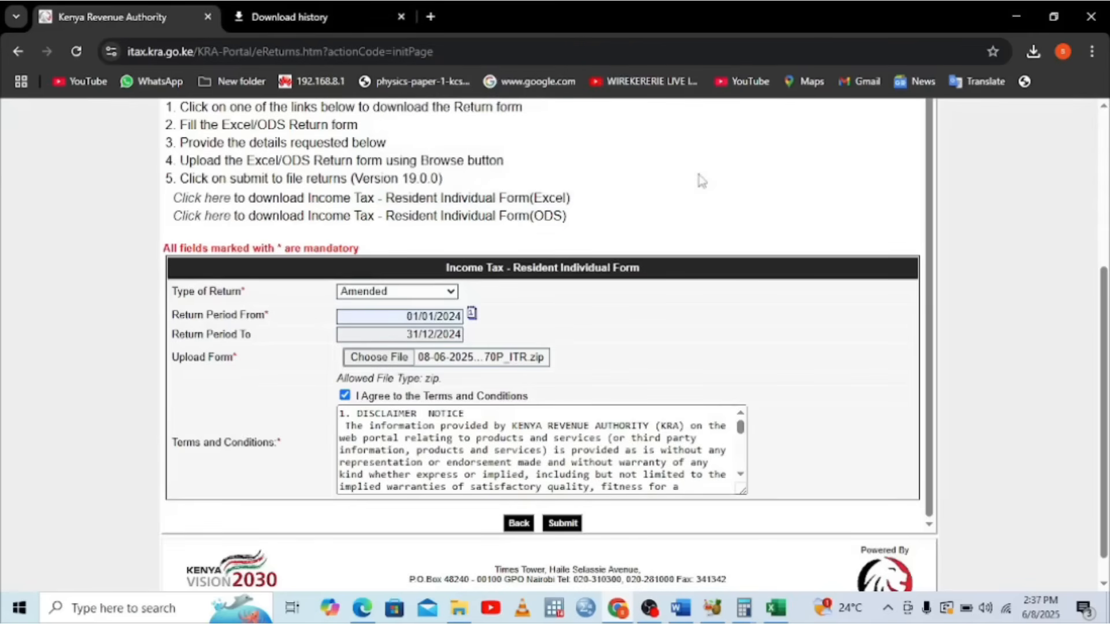
pyautogui.click(564, 525)
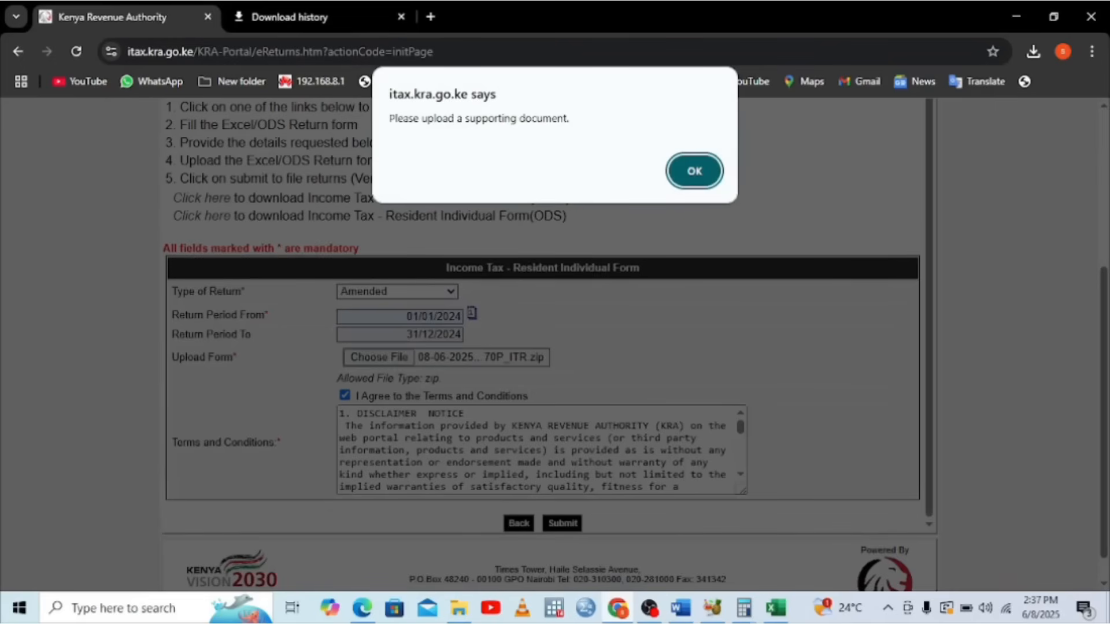
pyautogui.click(773, 611)
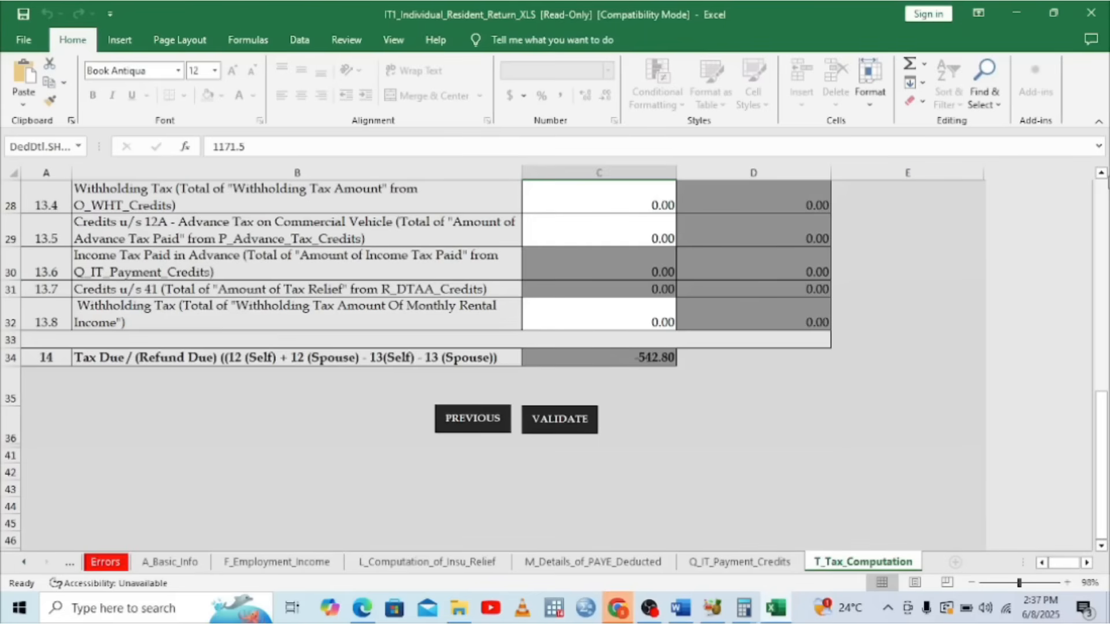
pyautogui.click(1104, 199)
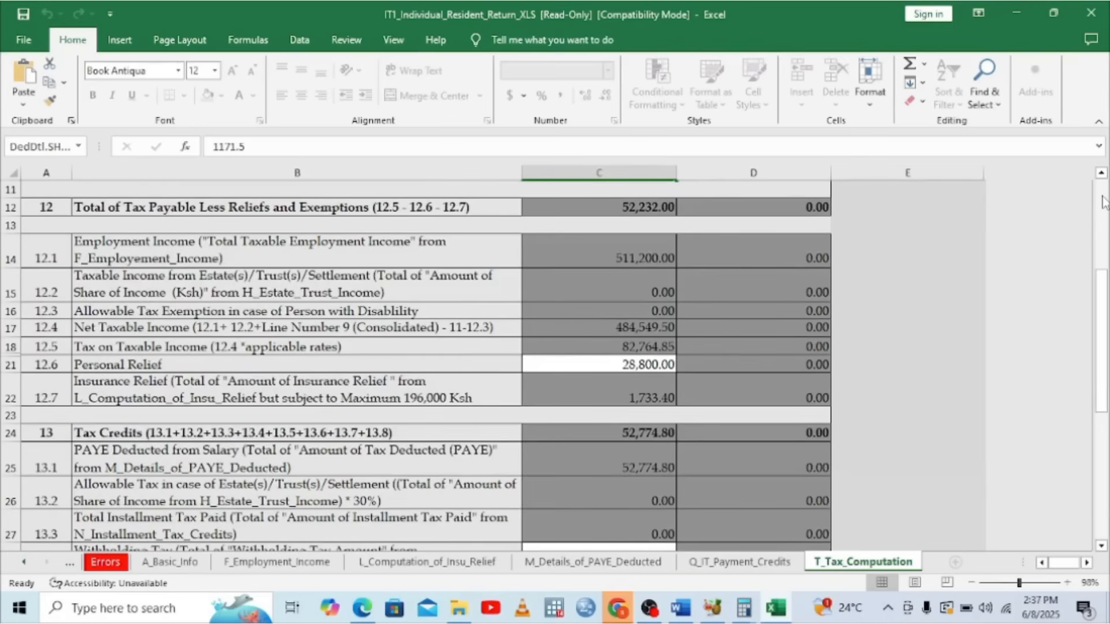
pyautogui.click(1102, 455)
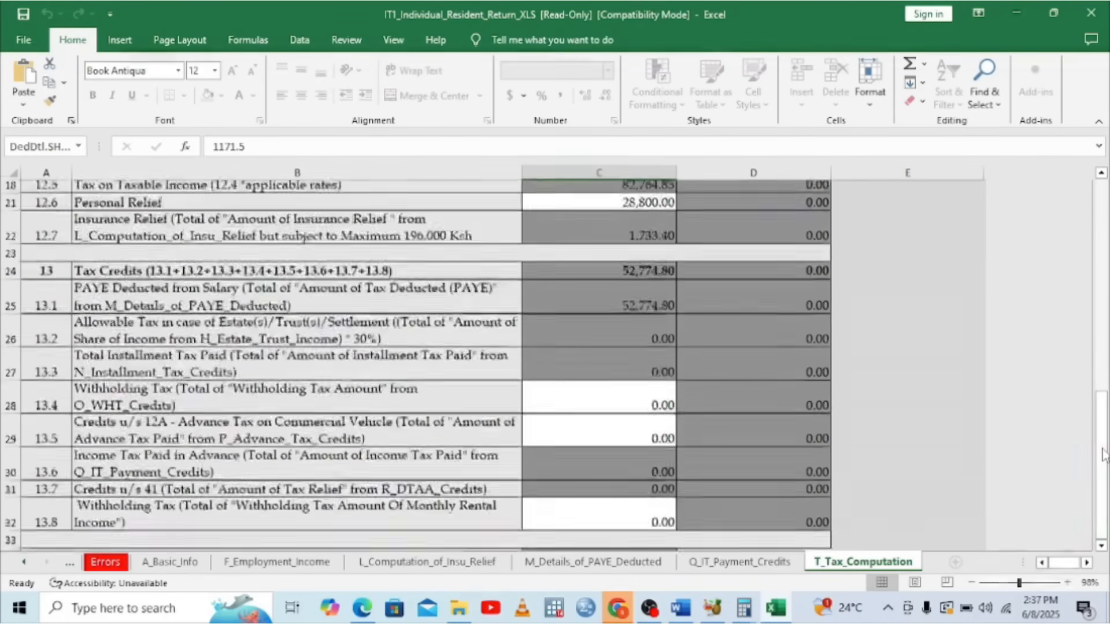